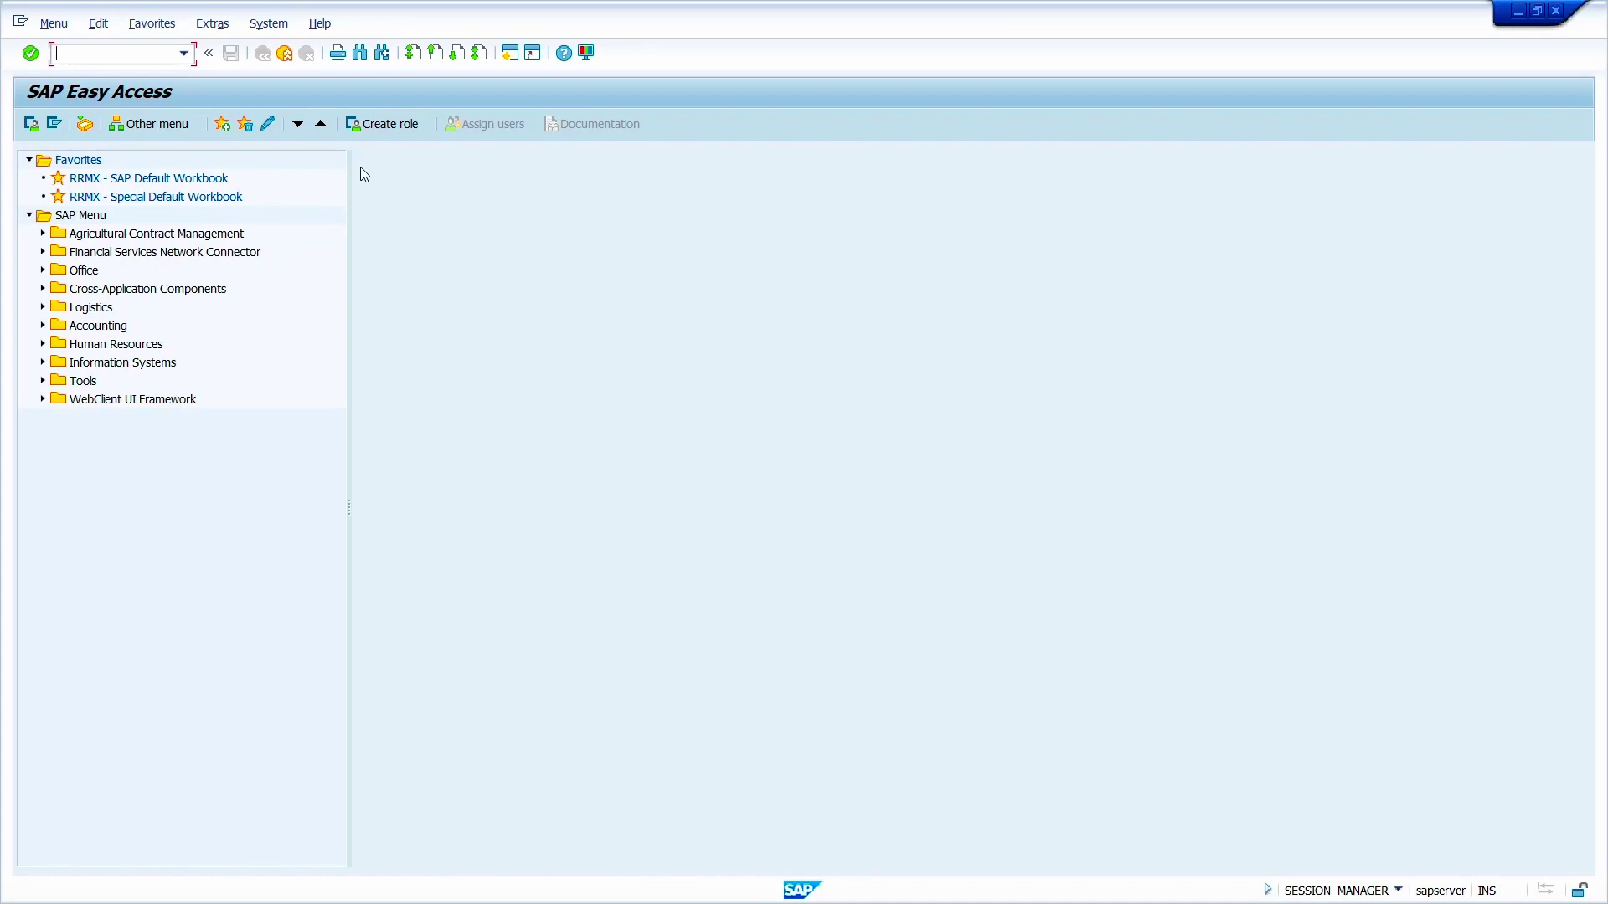
Start creating a Mechanical Engineering raw material with transaction mm01, accepting the preselected views and organizational levels for plant 1000
{"action": "type", "text": "mm01"}
{"action": "key", "text": "Return"}
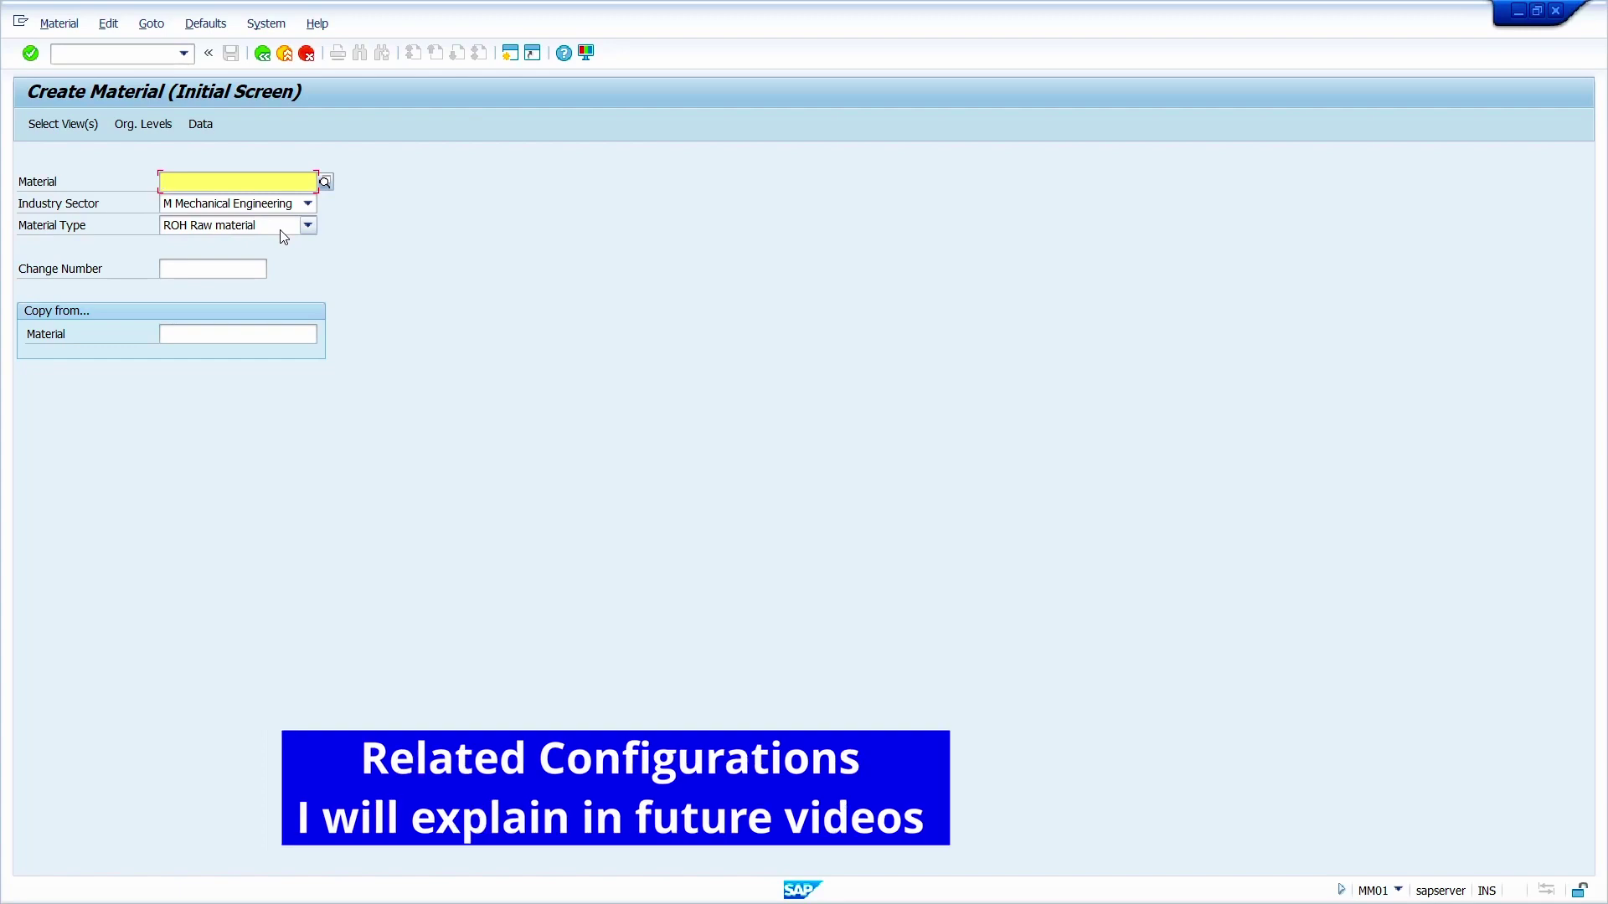
{"action": "key", "text": "Return"}
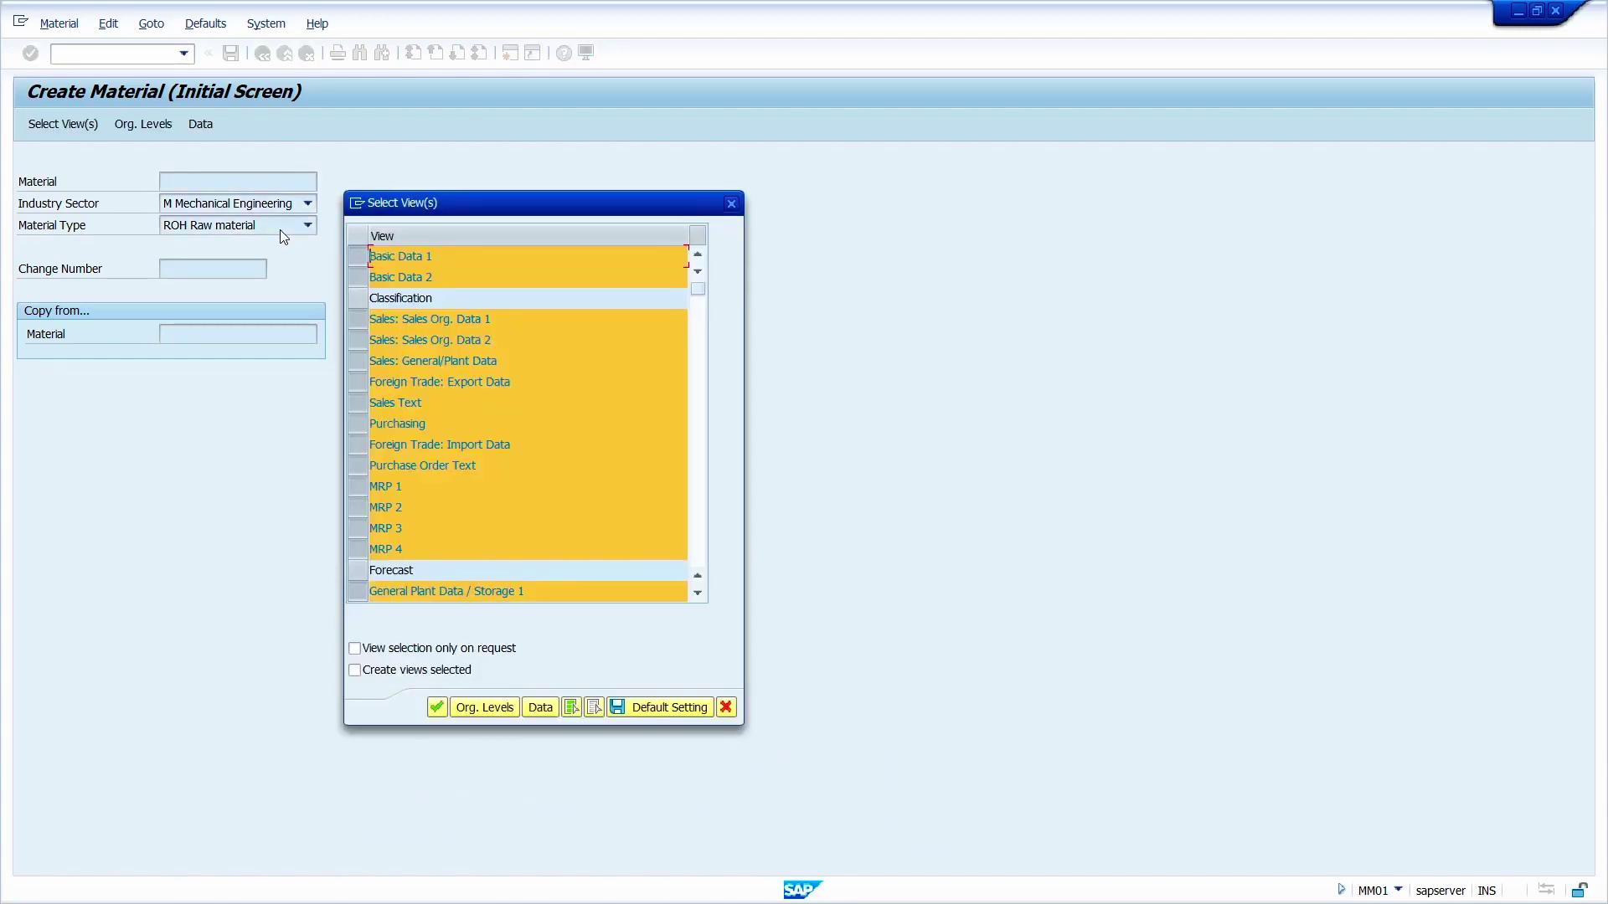
{"action": "key", "text": "Return"}
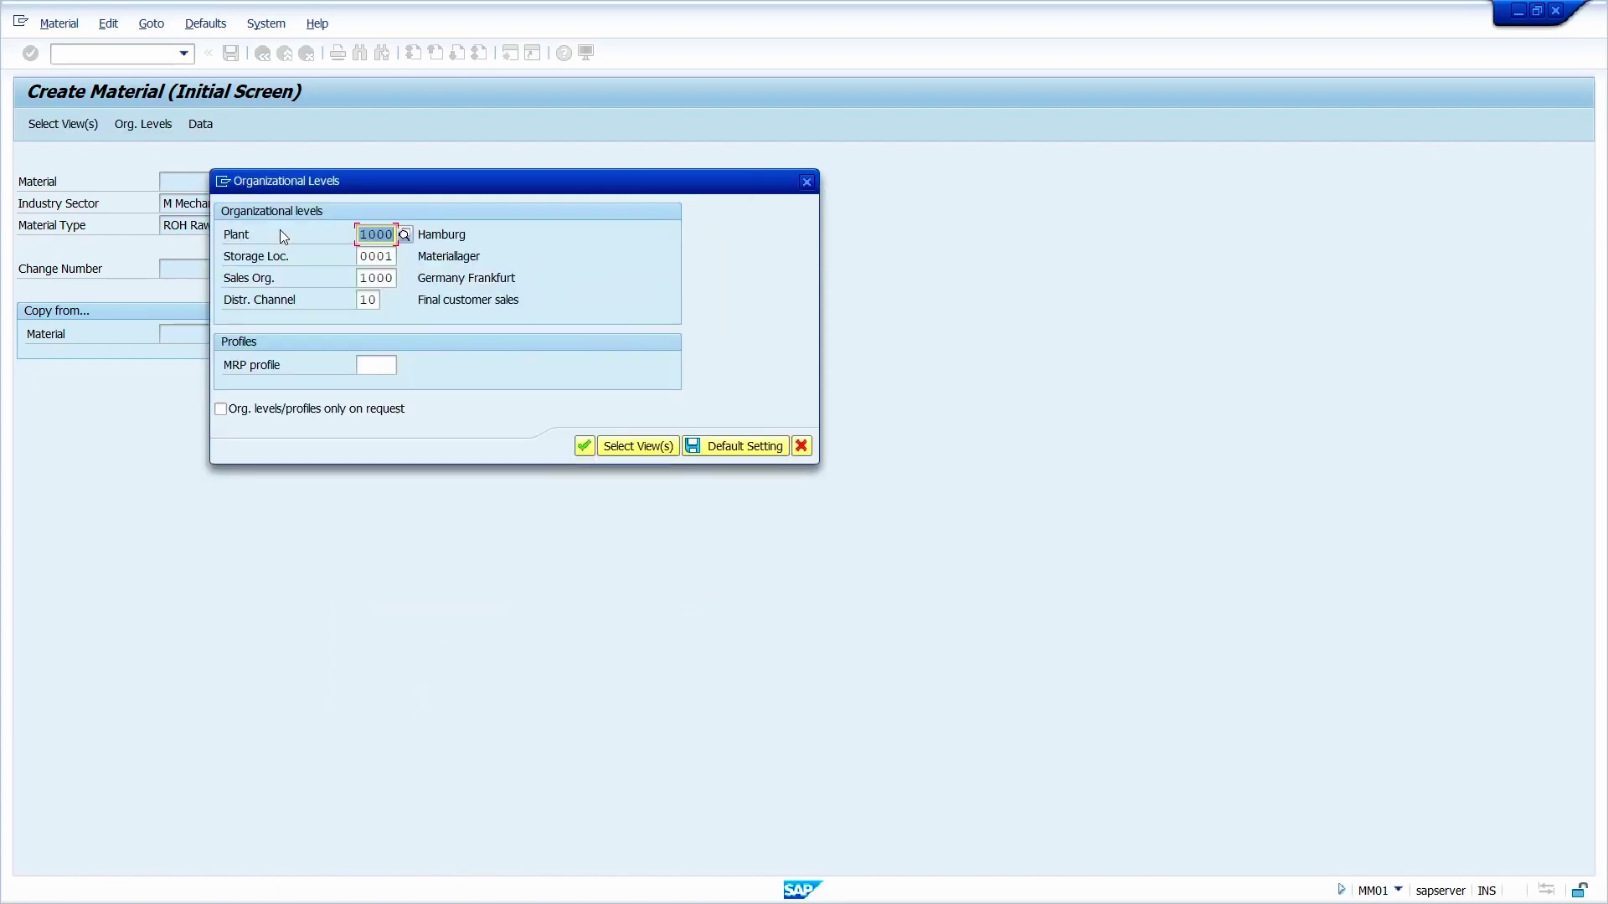
{"action": "key", "text": "Return"}
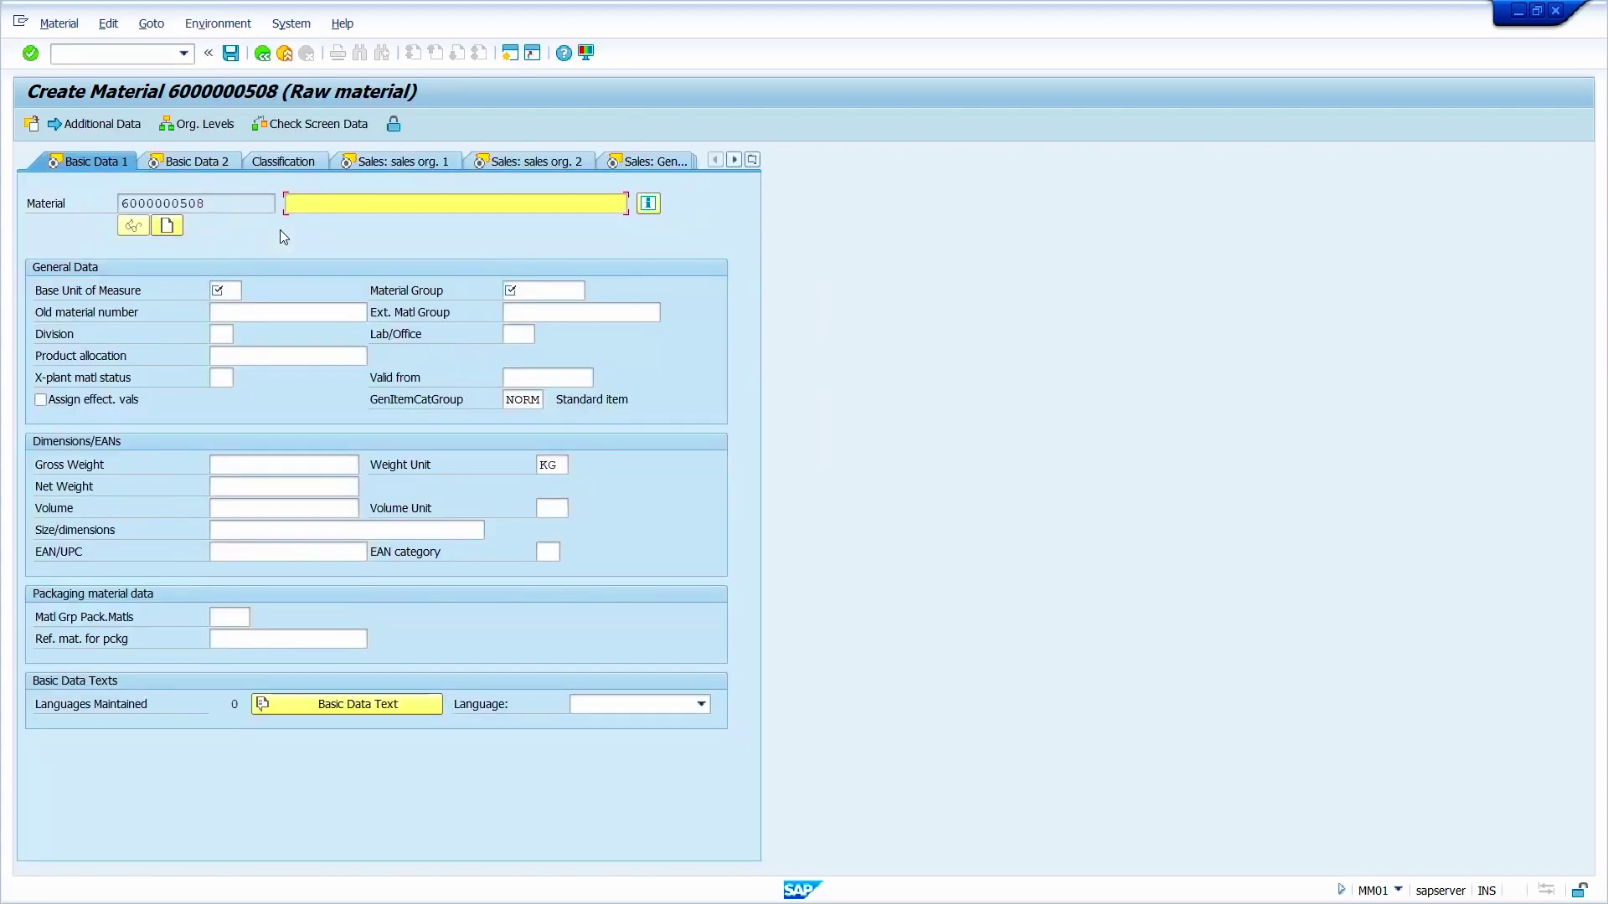
Enter "Raw material" as the description of the new material
{"action": "type", "text": "r"}
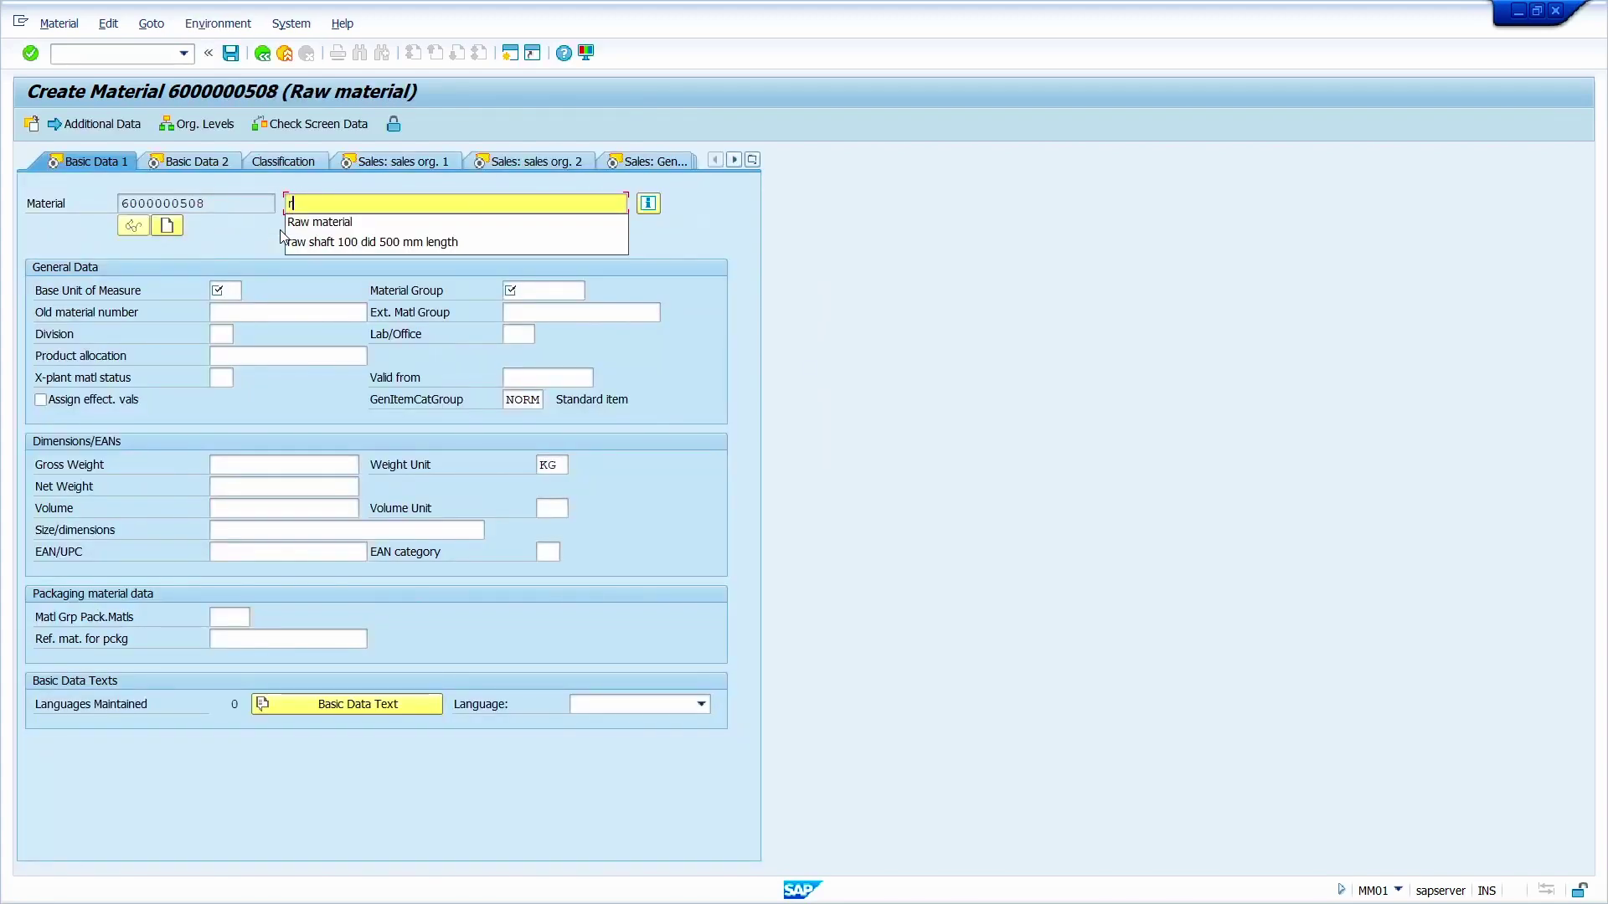
{"action": "type", "text": "aw m"}
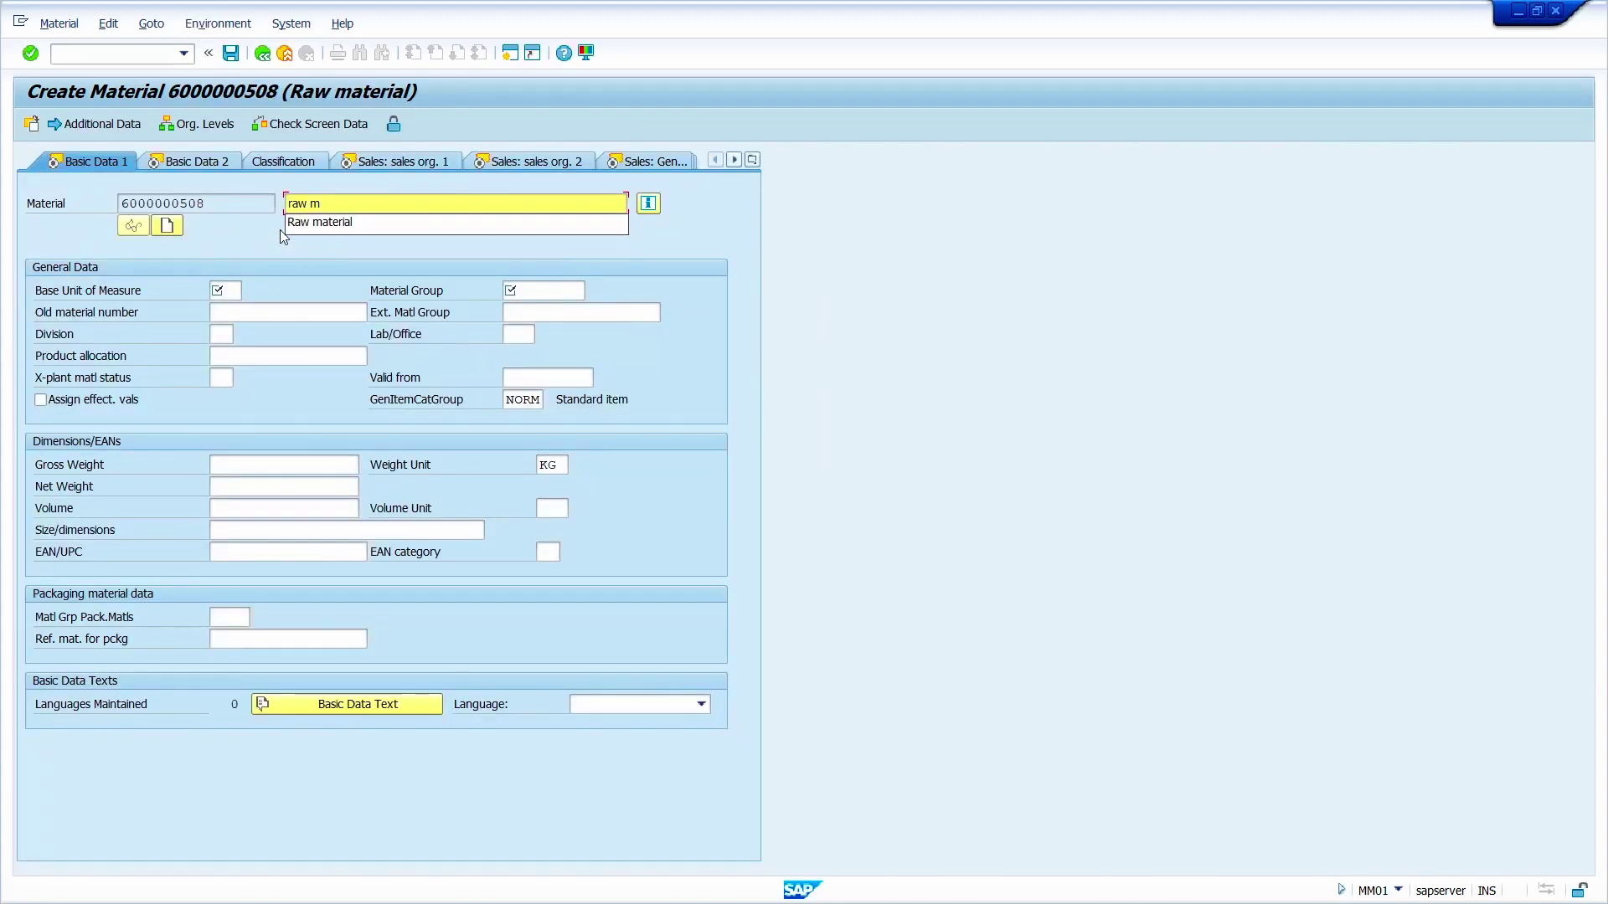
{"action": "key", "text": "Down"}
{"action": "key", "text": "Return"}
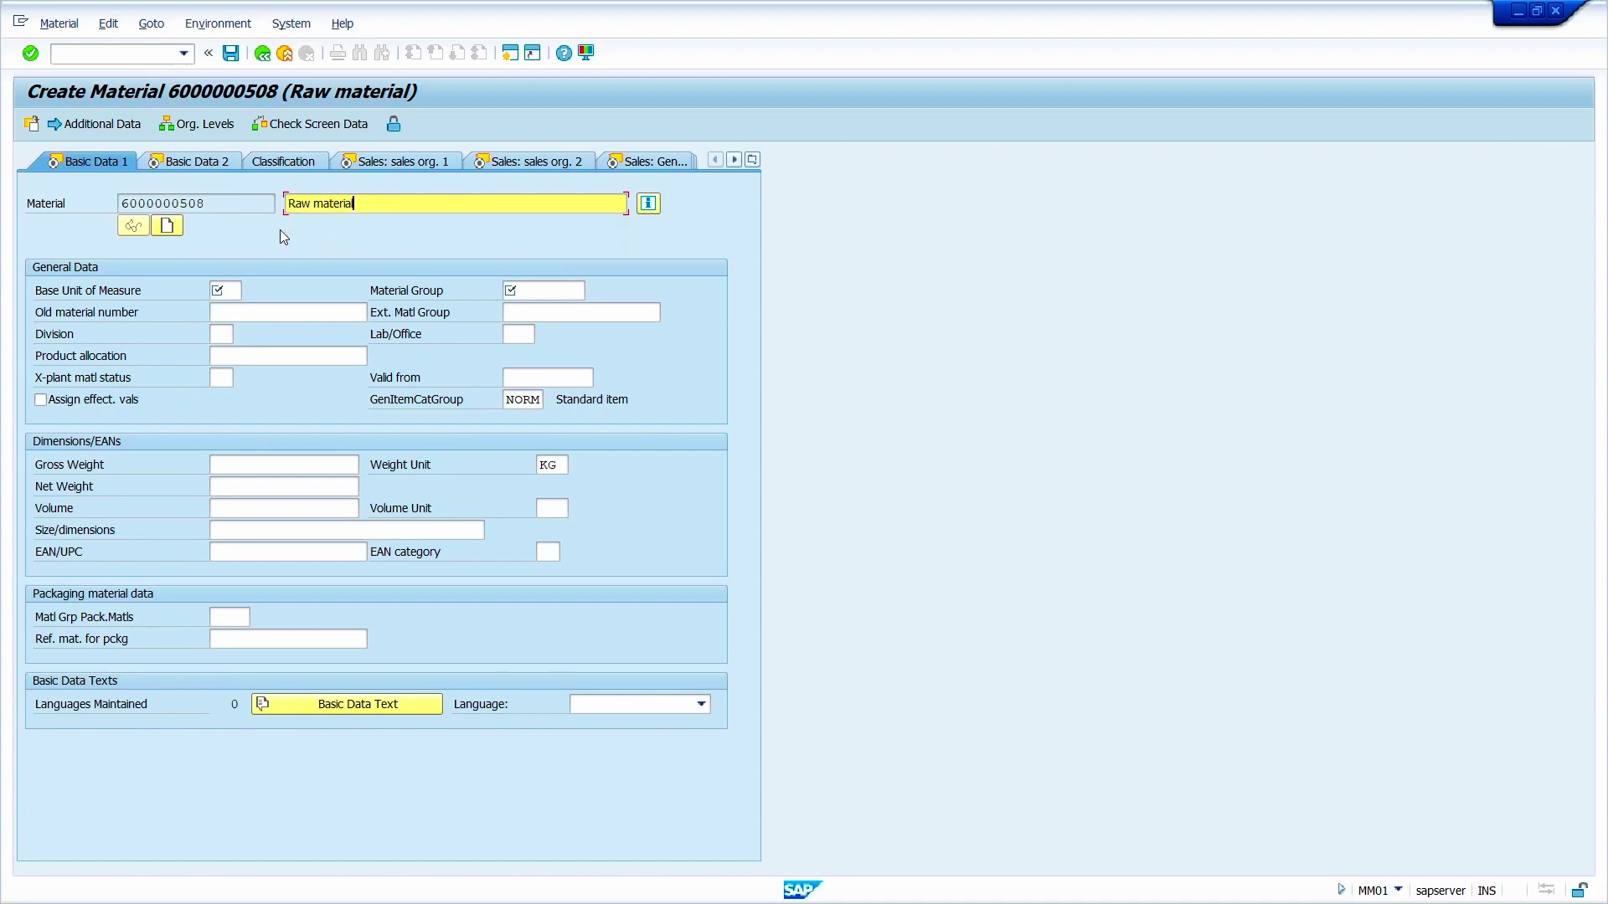
{"action": "key", "text": "Tab"}
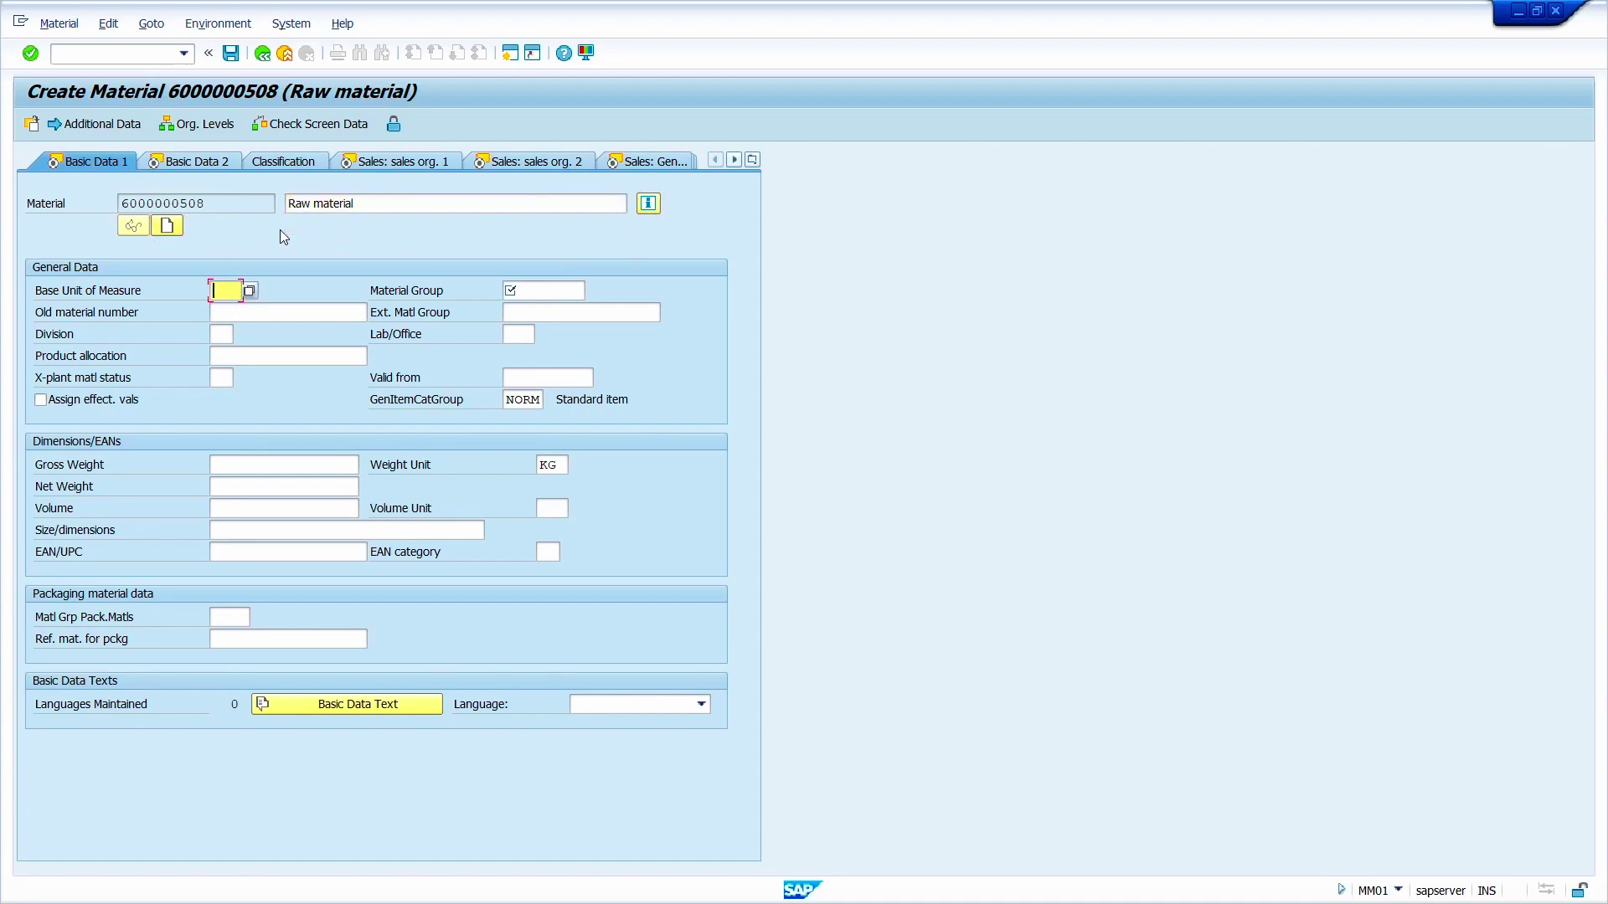
Set the base unit of measure to pc and the material group to 001, and continue to the first sales organization view
{"action": "type", "text": "pc"}
{"action": "key", "text": "Tab"}
{"action": "type", "text": "0"}
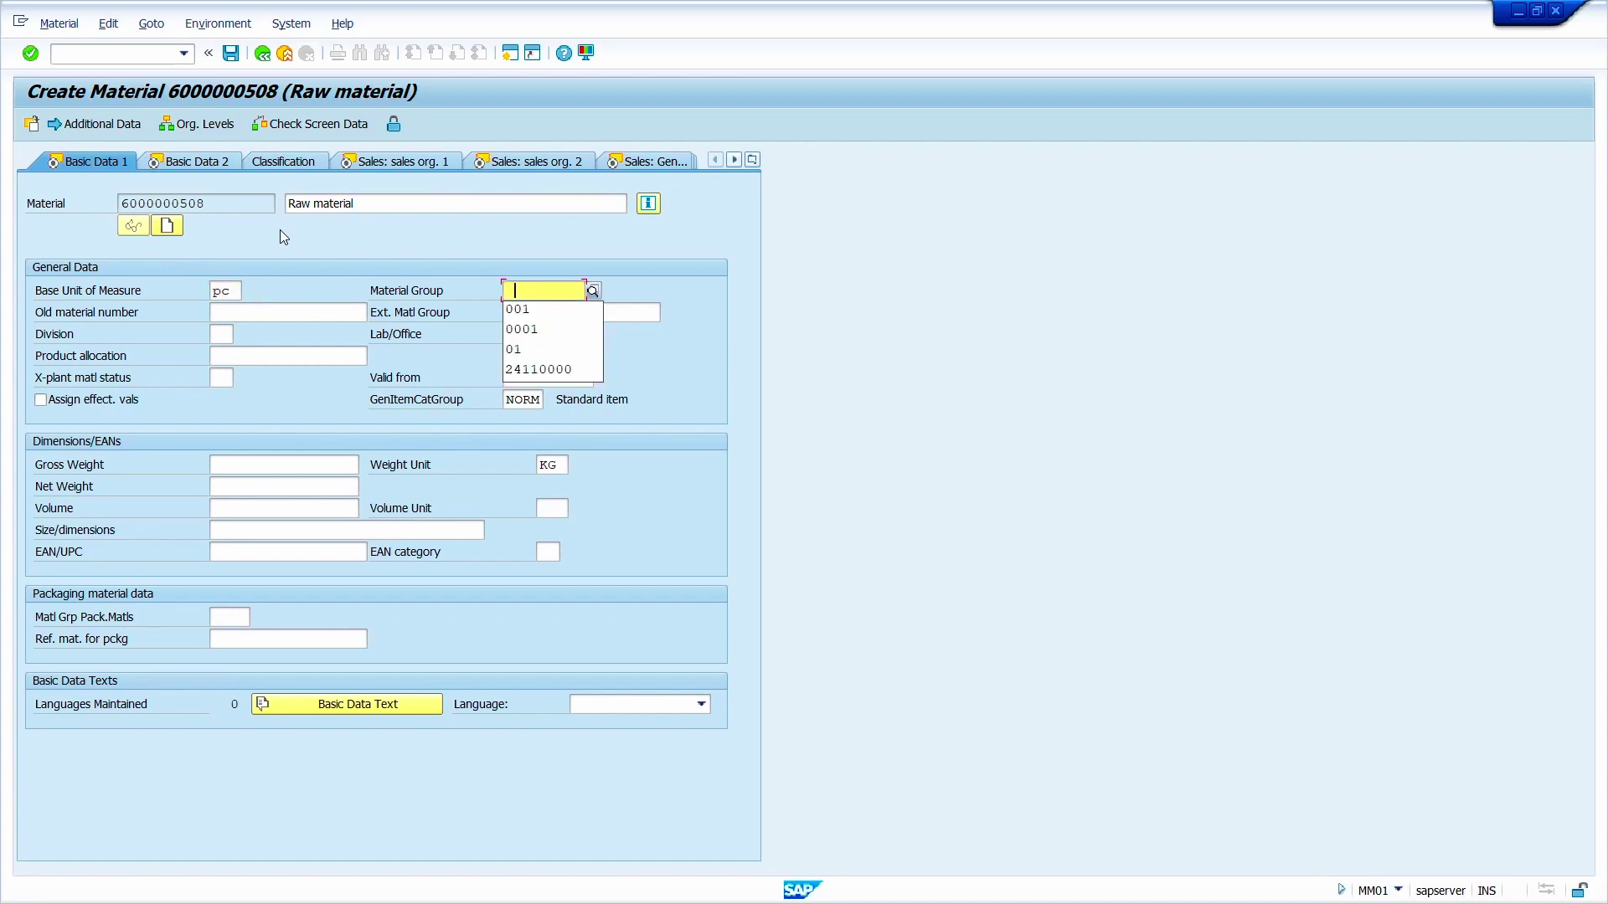
{"action": "key", "text": "Down"}
{"action": "key", "text": "Return"}
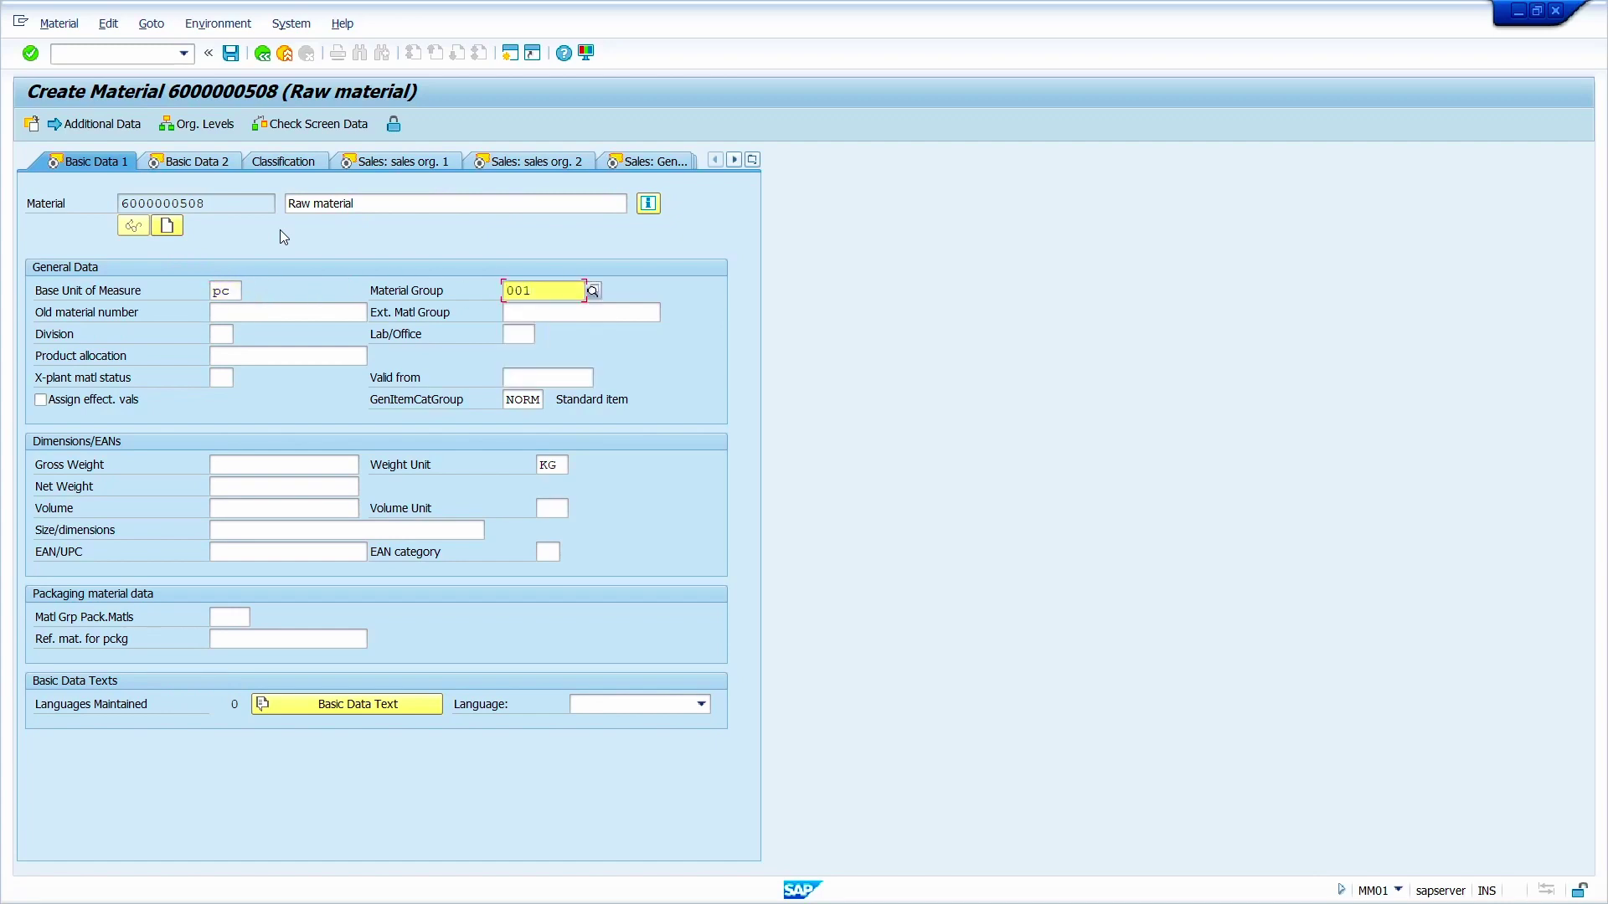
{"action": "key", "text": "Return"}
{"action": "key", "text": "Return"}
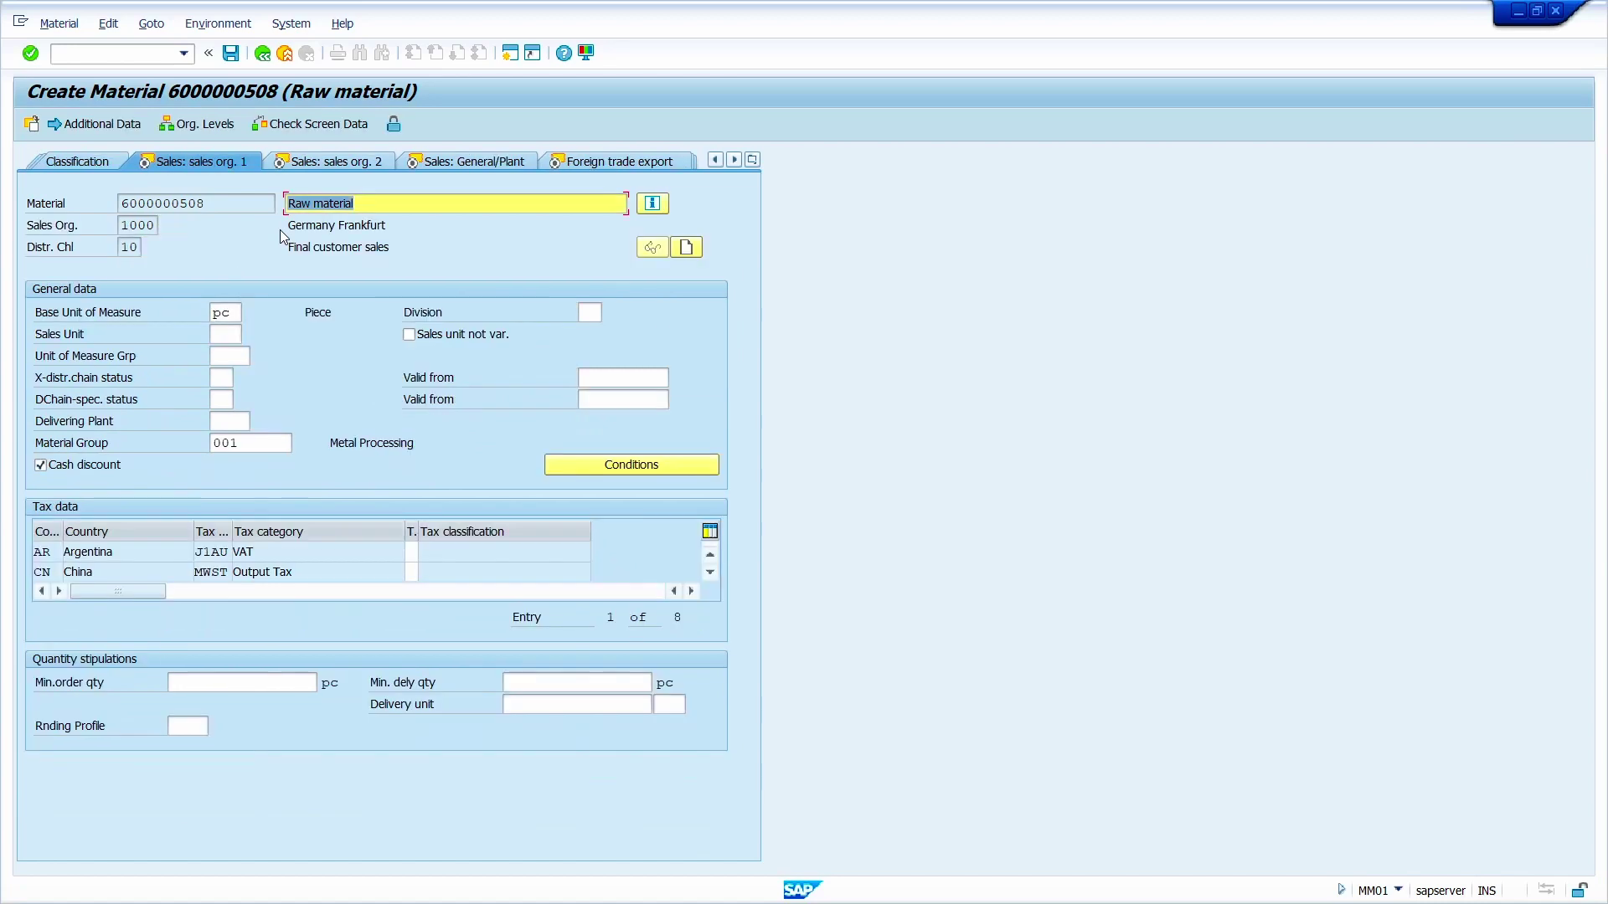
Set the tax classification to 0 for all eight listed countries in the sales tax data
{"action": "key", "text": "Return"}
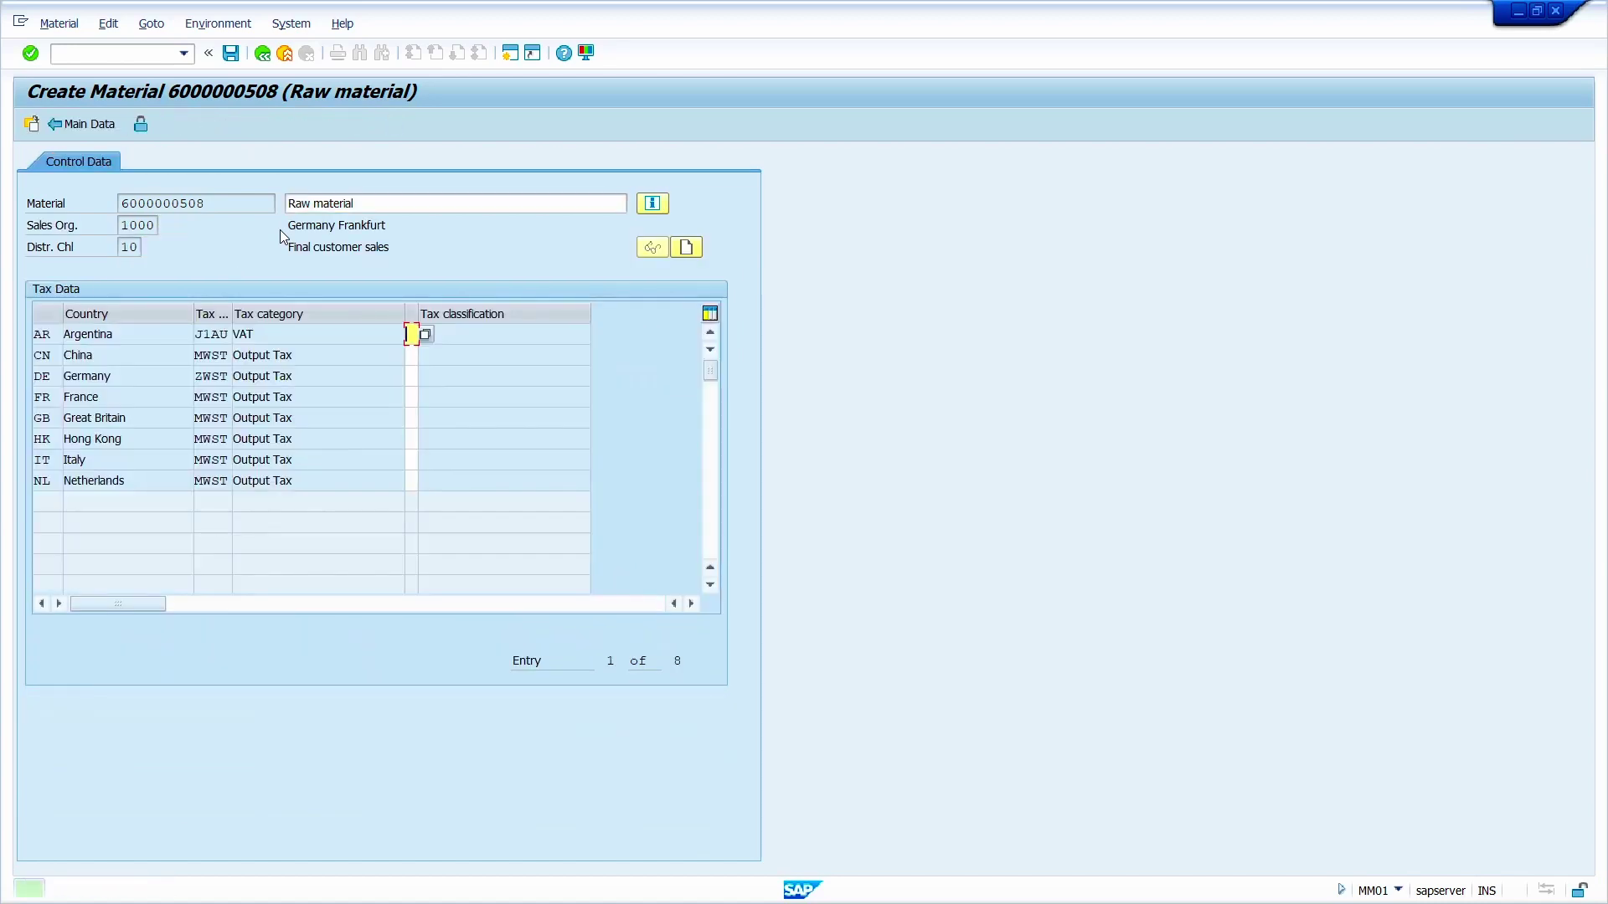
{"action": "type", "text": "0"}
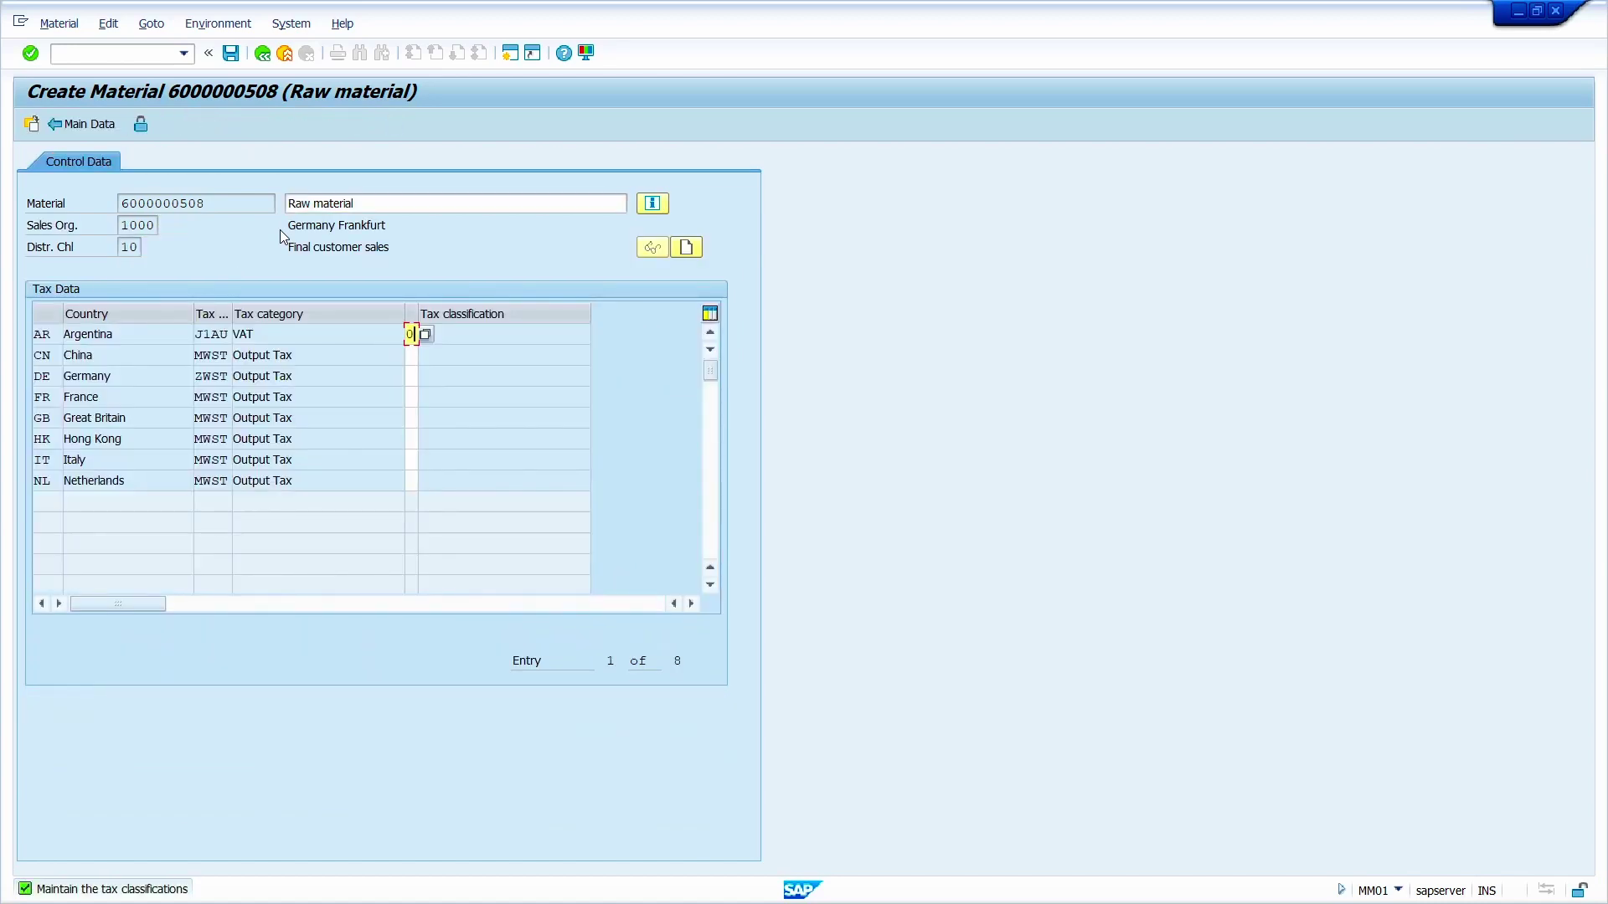
{"action": "type", "text": "0000000"}
{"action": "key", "text": "Return"}
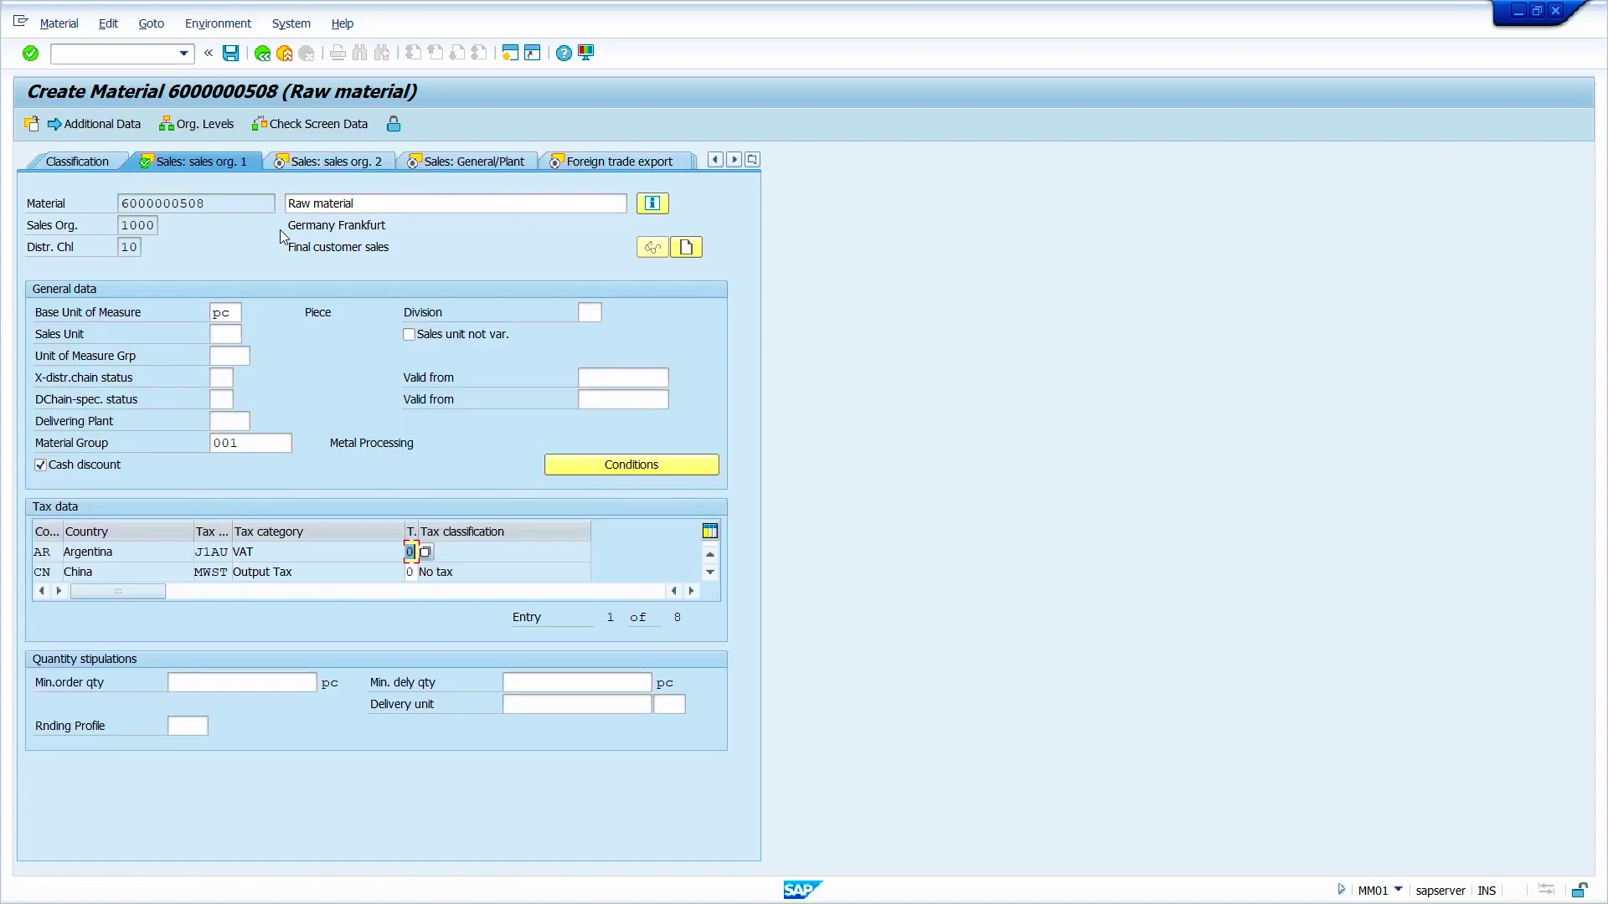
Set both the transportation group and the loading group to 0001 in the general plant sales data
{"action": "key", "text": "Return"}
{"action": "key", "text": "Return"}
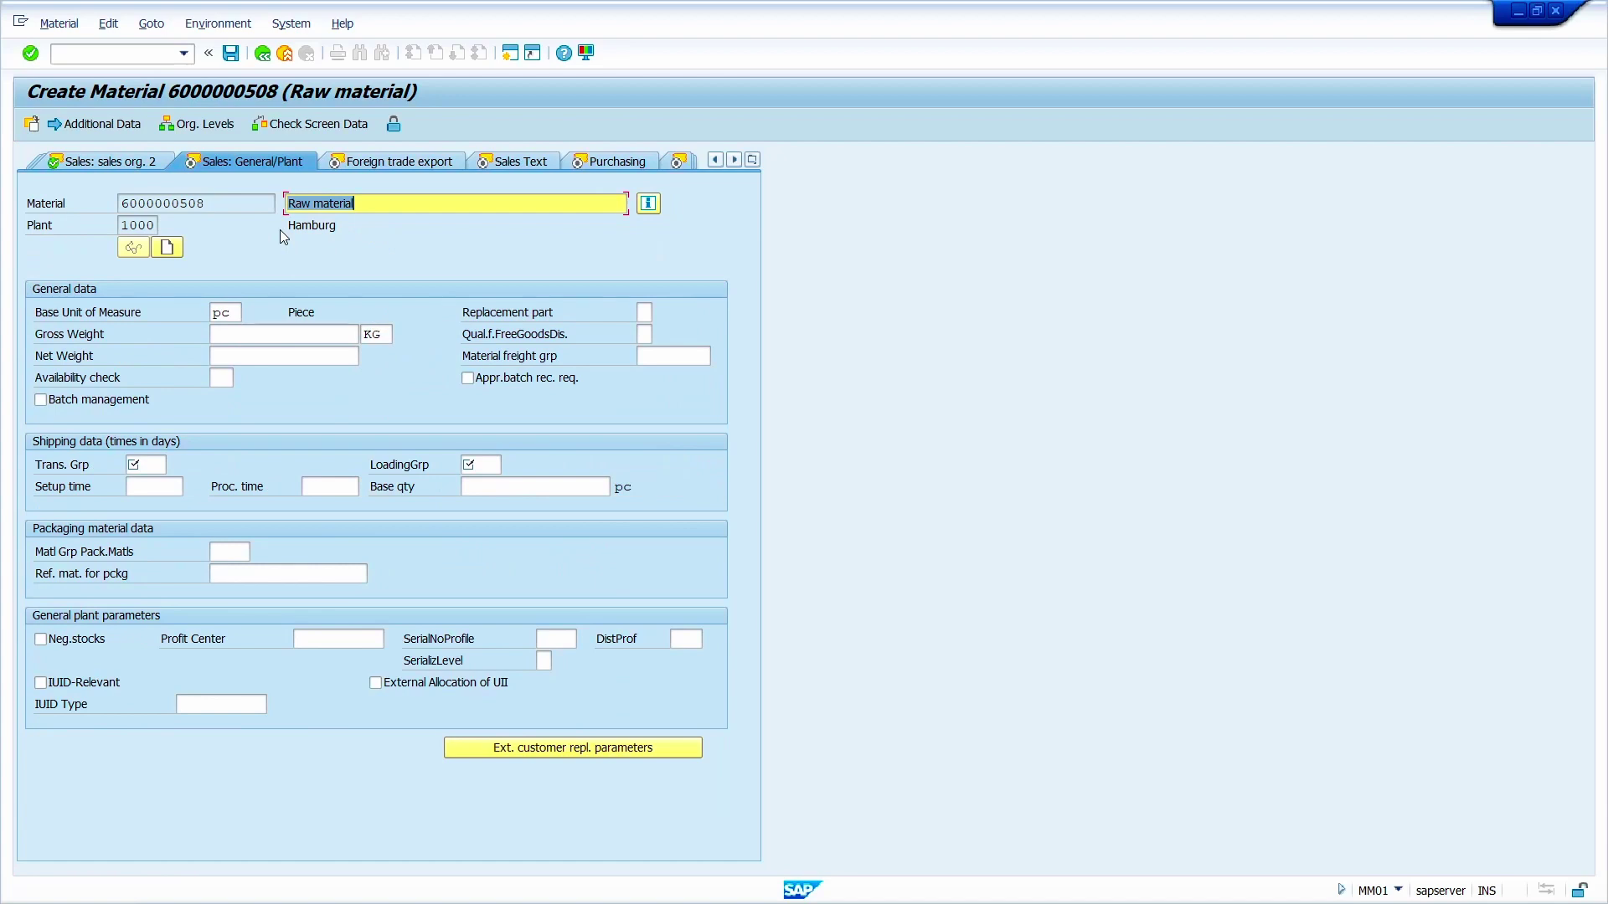
{"action": "key", "text": "Return"}
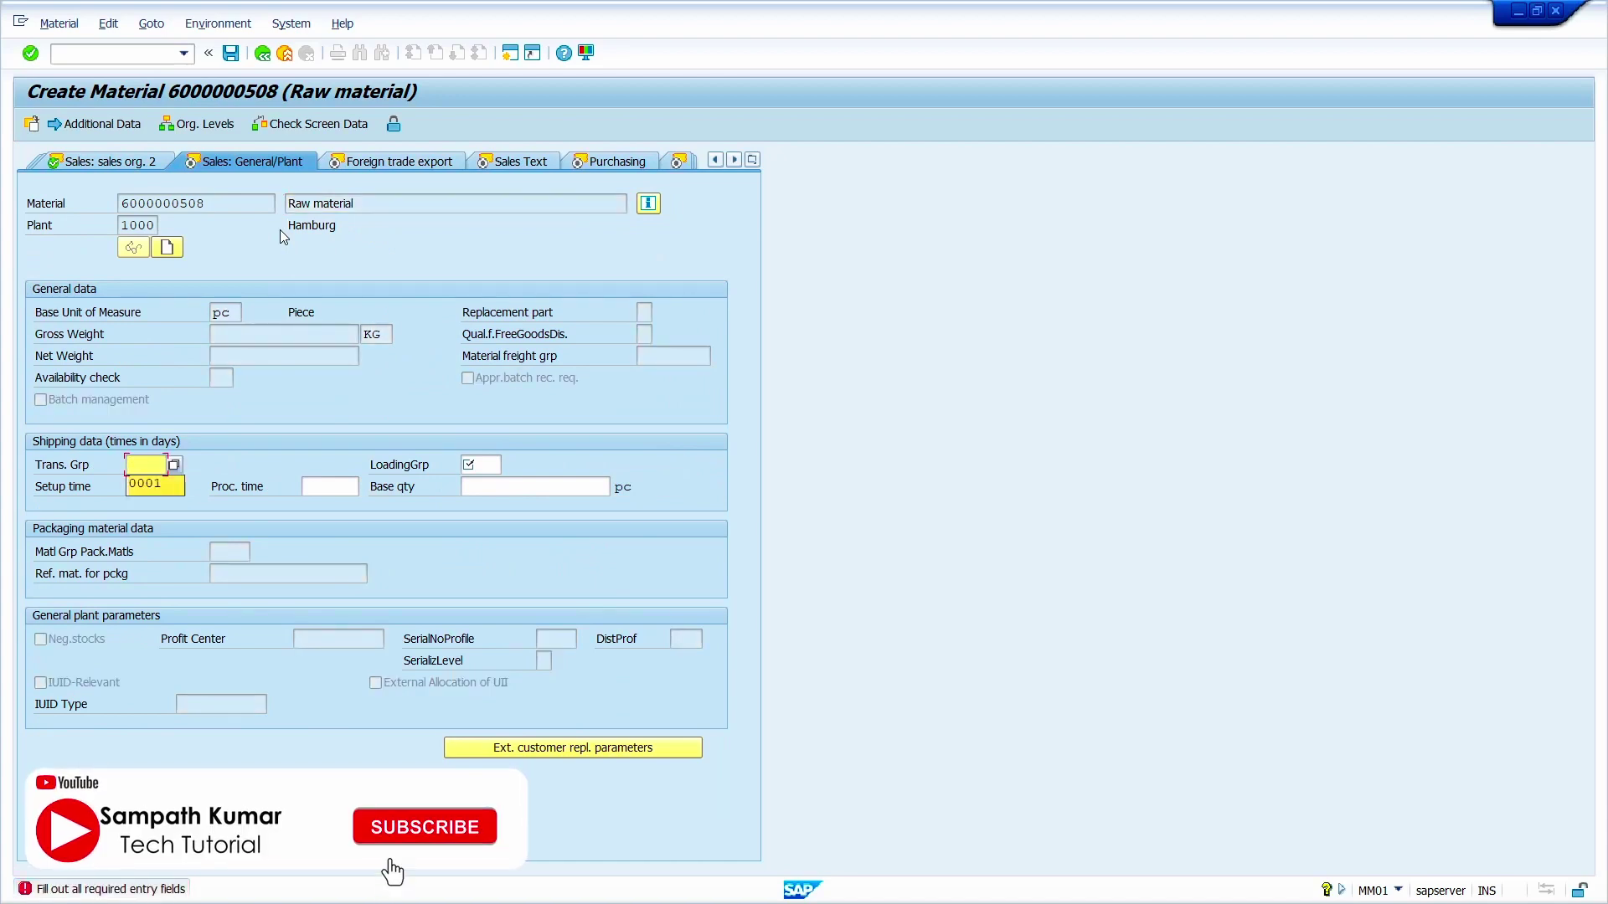
{"action": "key", "text": "Down"}
{"action": "key", "text": "Return"}
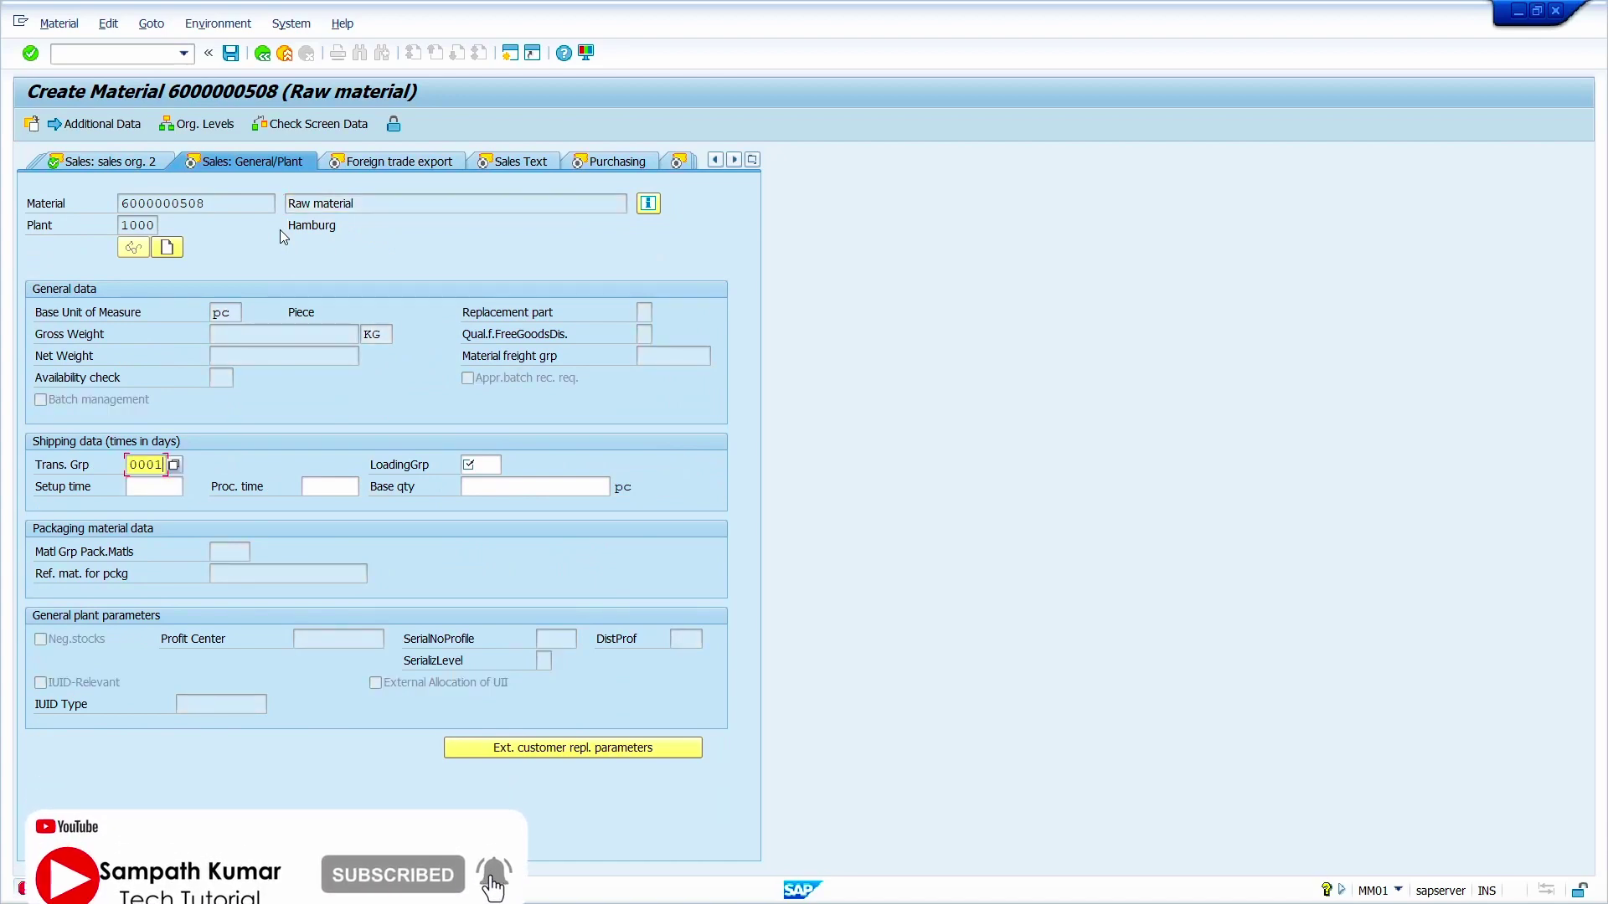
{"action": "key", "text": "Tab"}
{"action": "key", "text": "Down"}
{"action": "key", "text": "Return"}
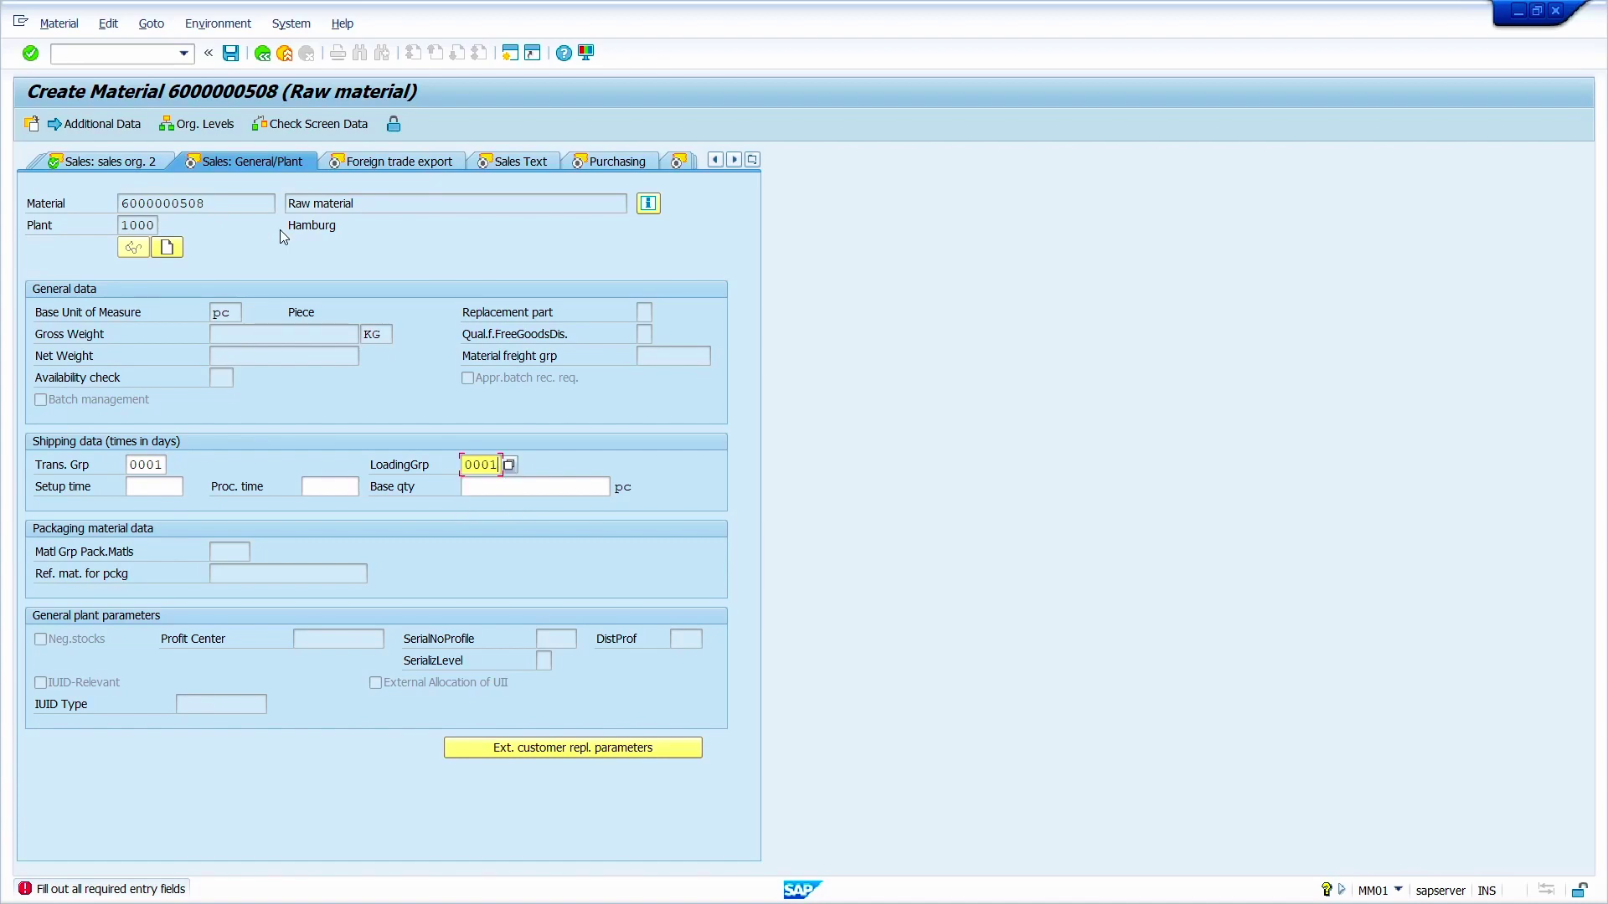
{"action": "key", "text": "Return"}
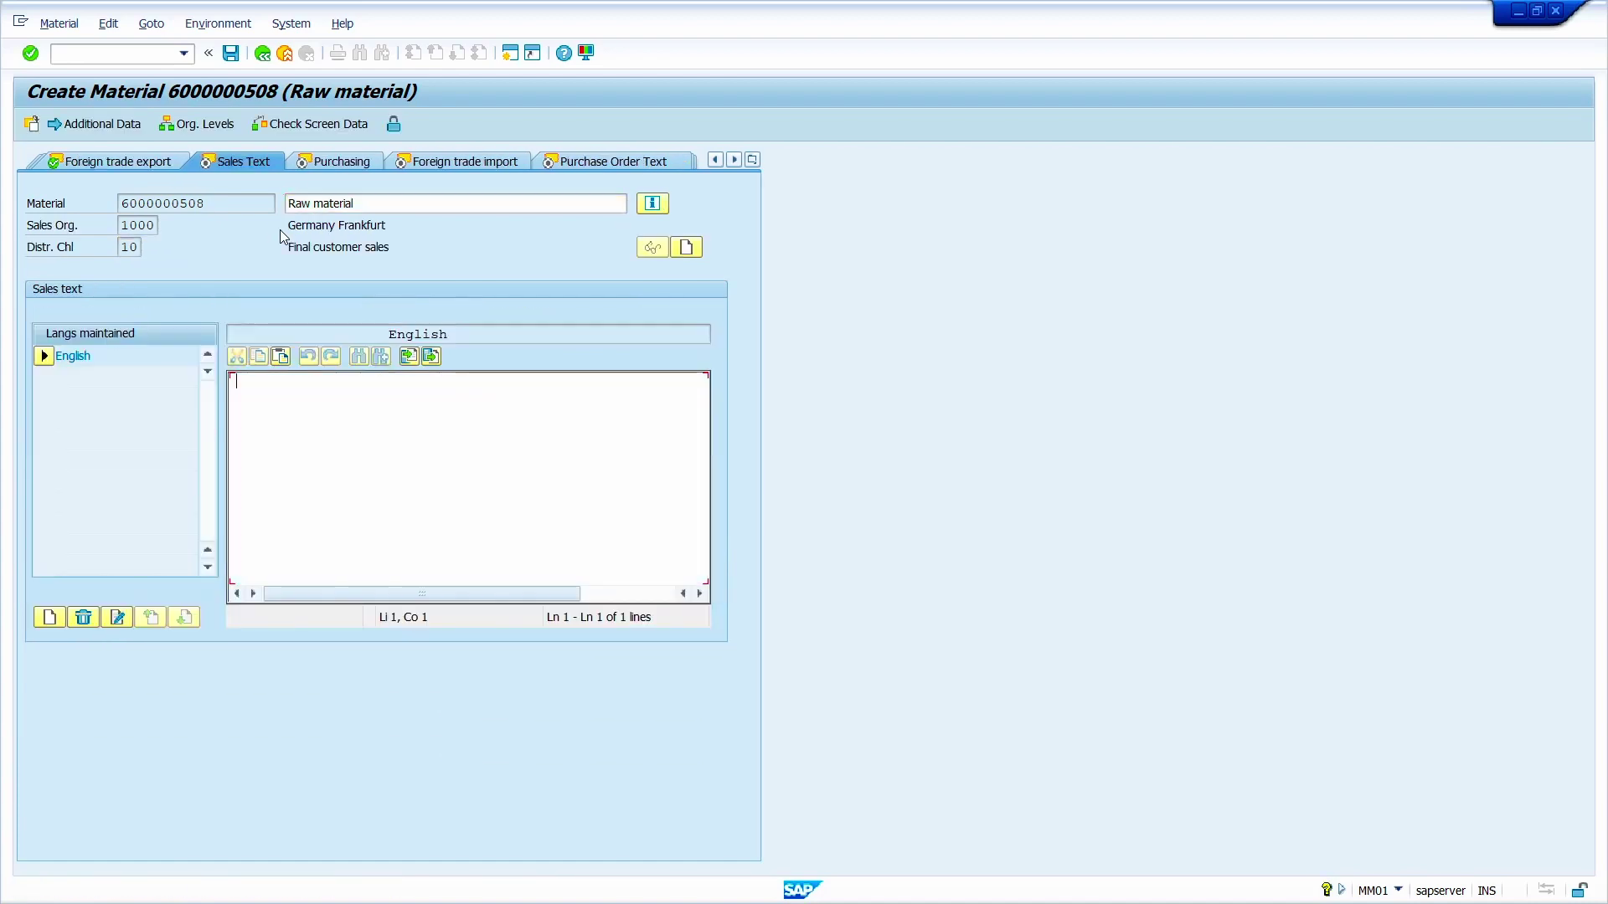
Assign purchasing group 000 in the material's purchasing data, leaving the sales text empty
{"action": "key", "text": "Return"}
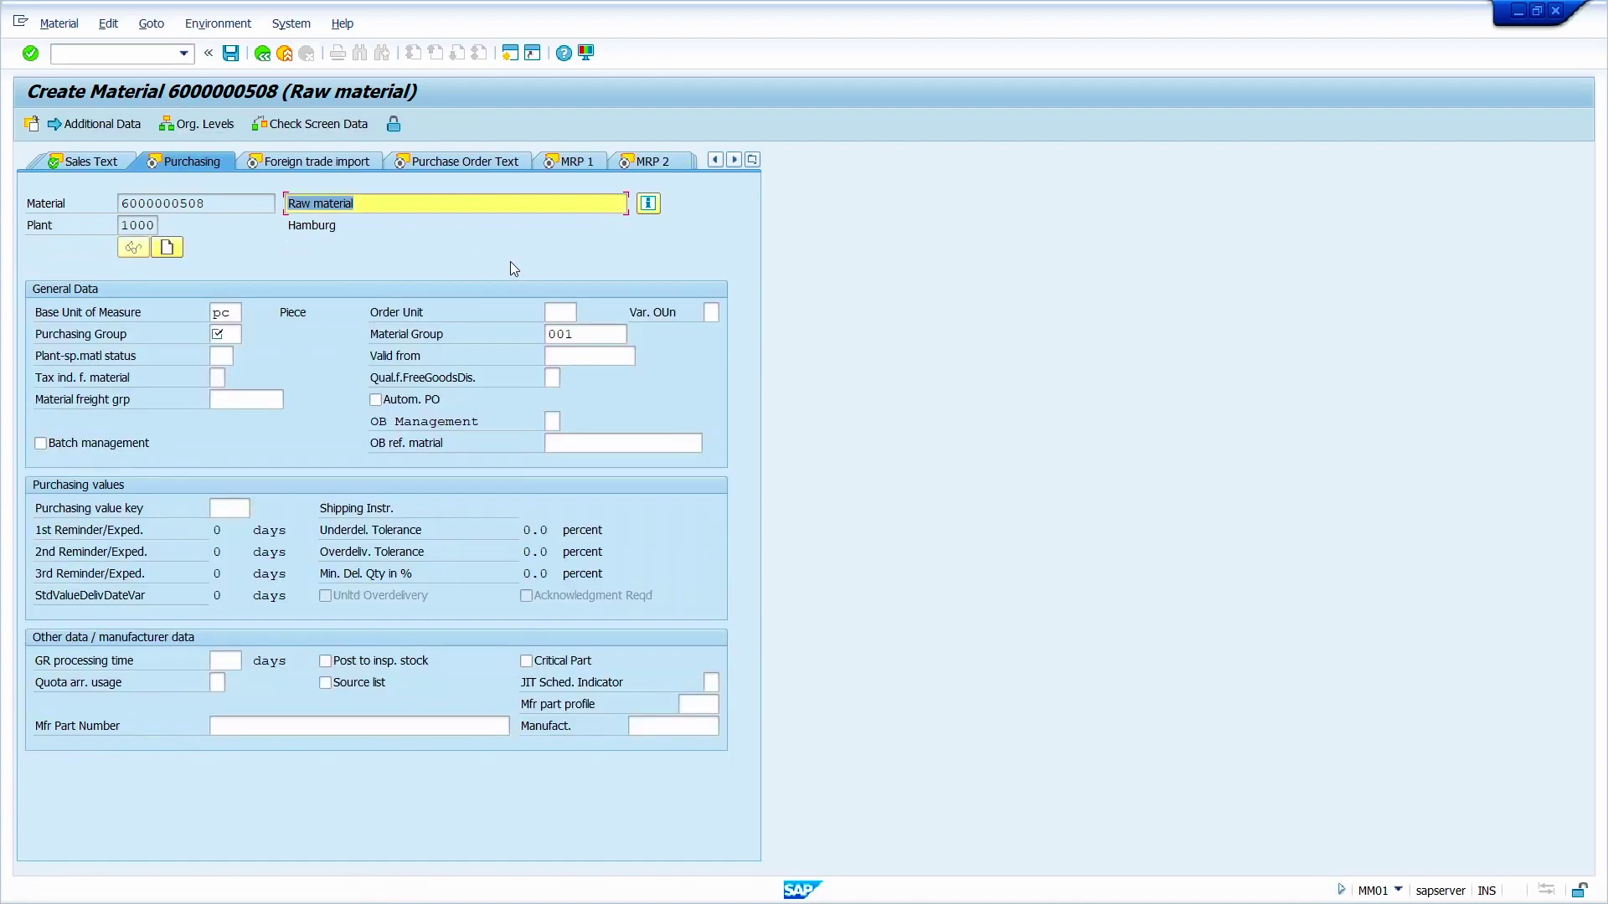
{"action": "key", "text": "Down"}
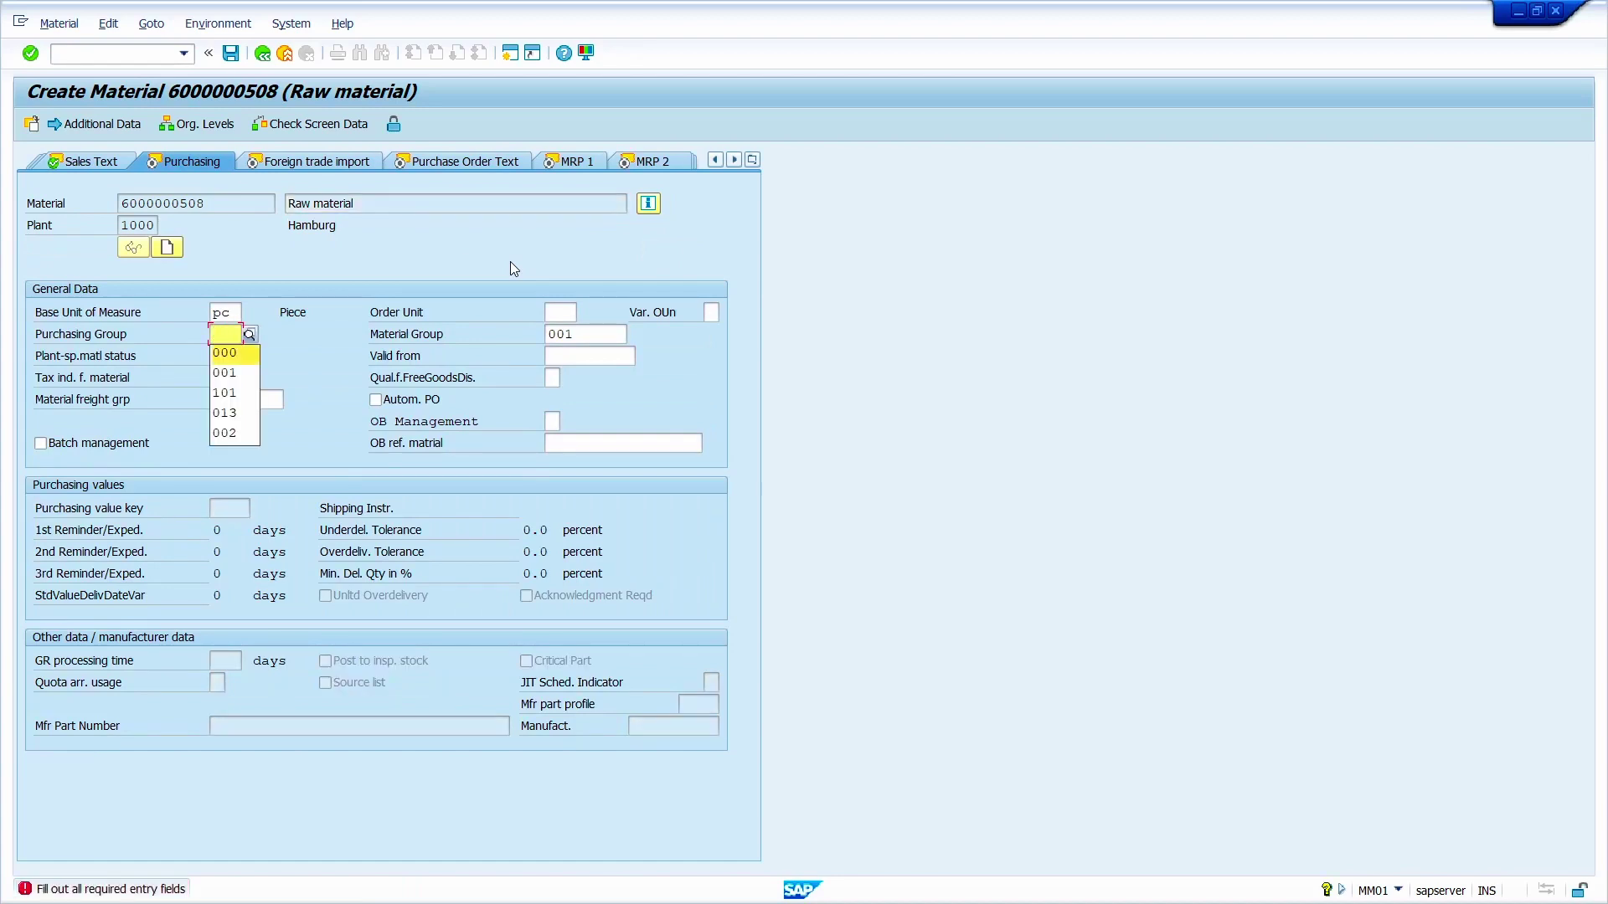
{"action": "key", "text": "Return"}
{"action": "key", "text": "Return"}
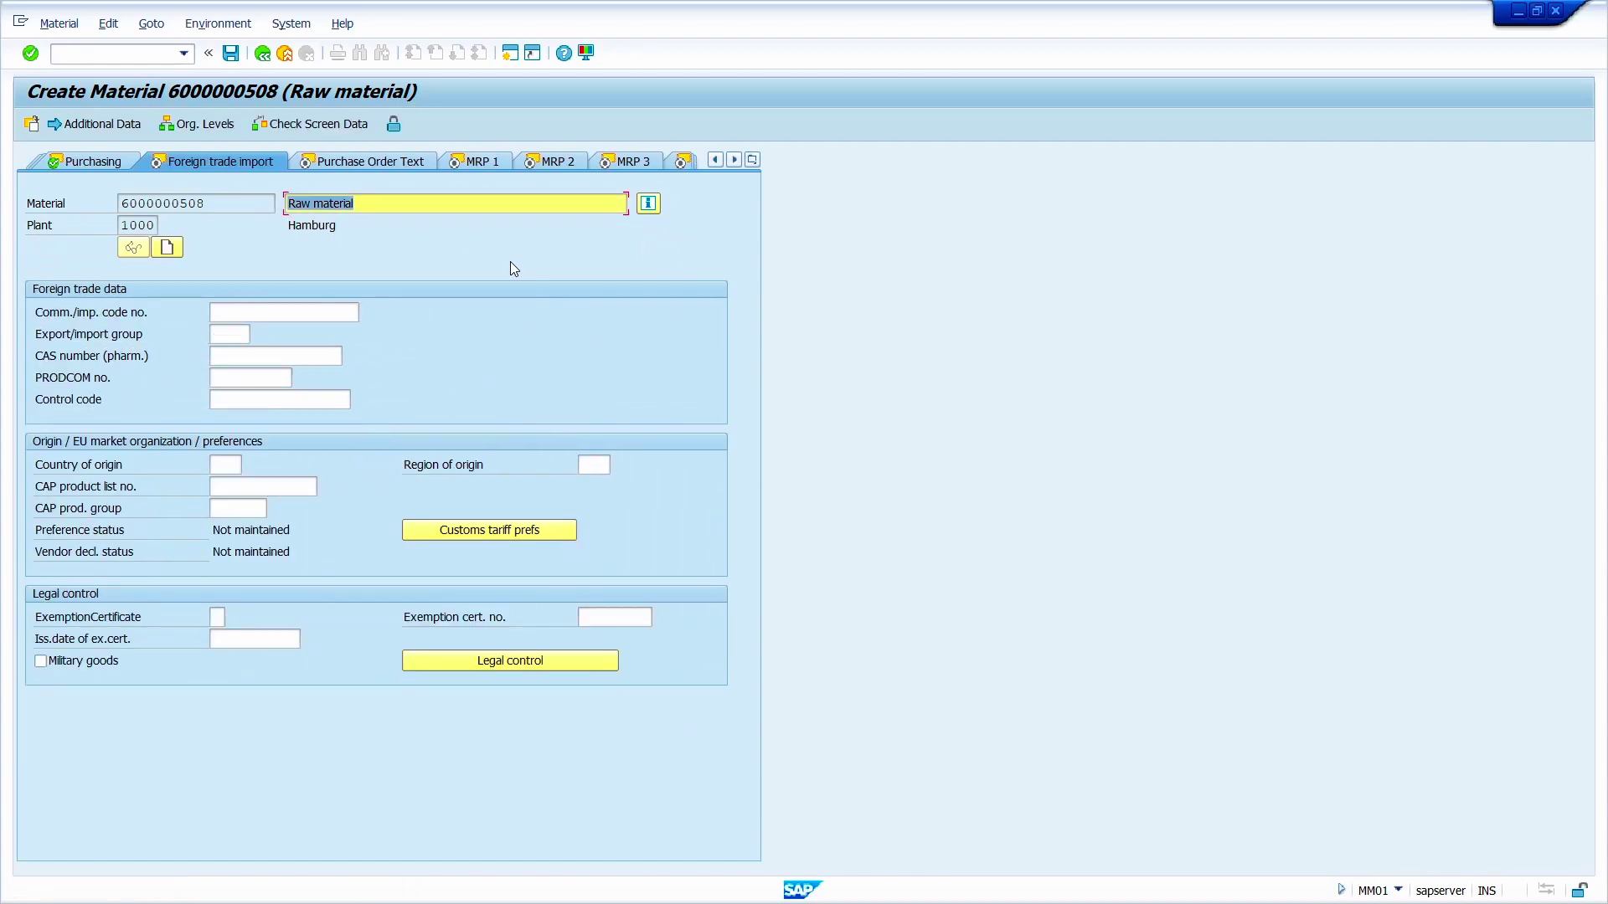
In the MRP 1 view, set the MRP type to pd and the MRP controller to 007
{"action": "key", "text": "Return"}
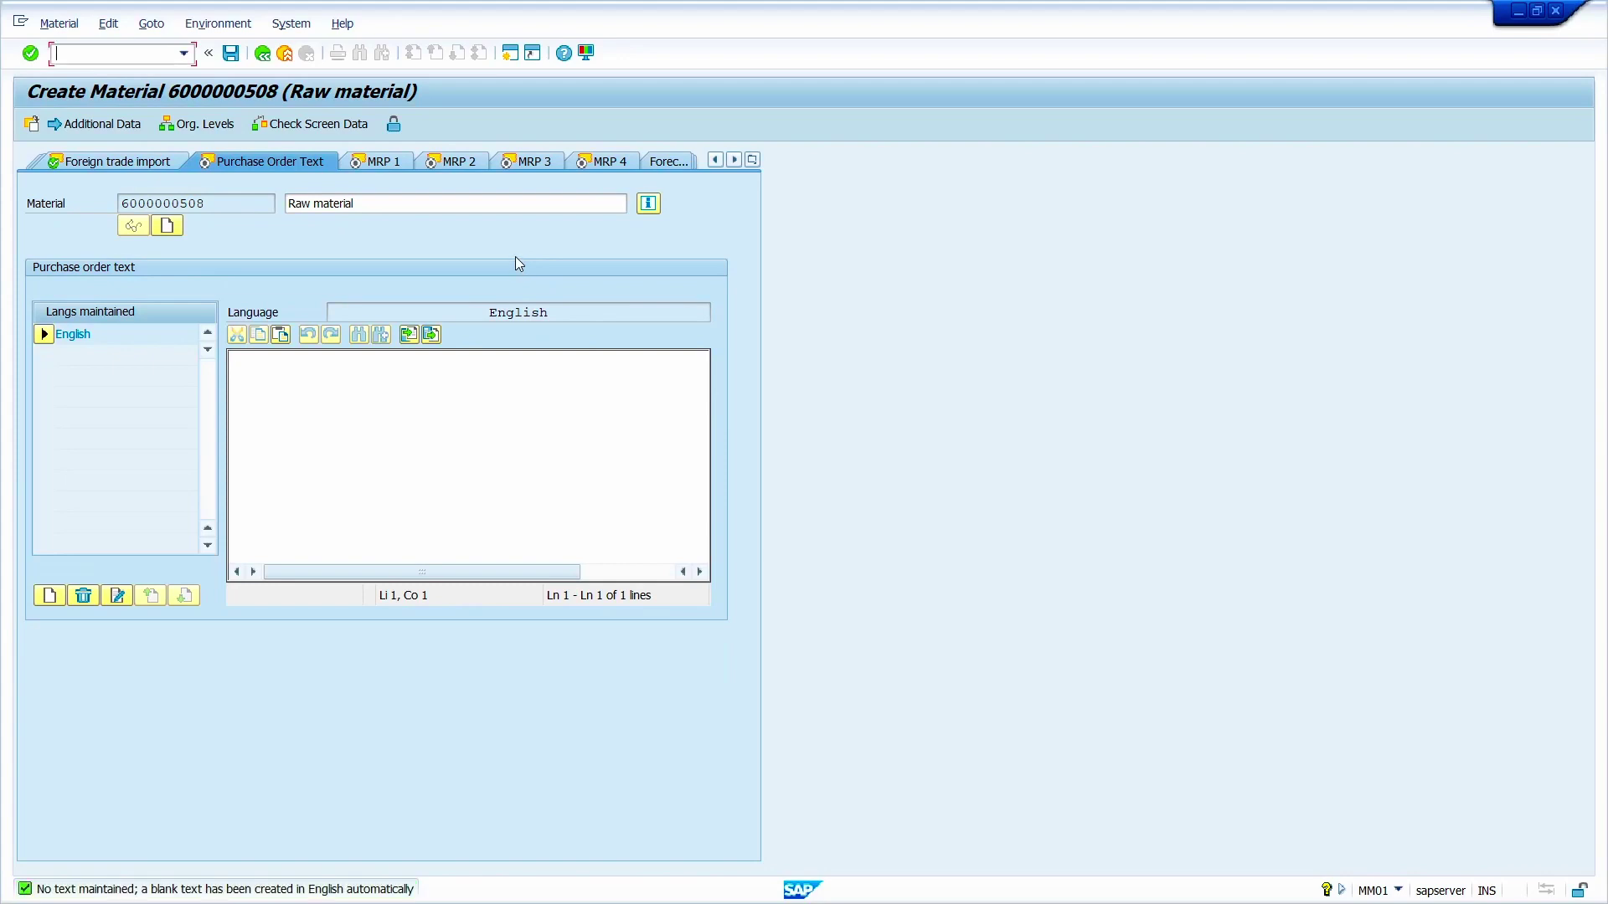
{"action": "key", "text": "Return"}
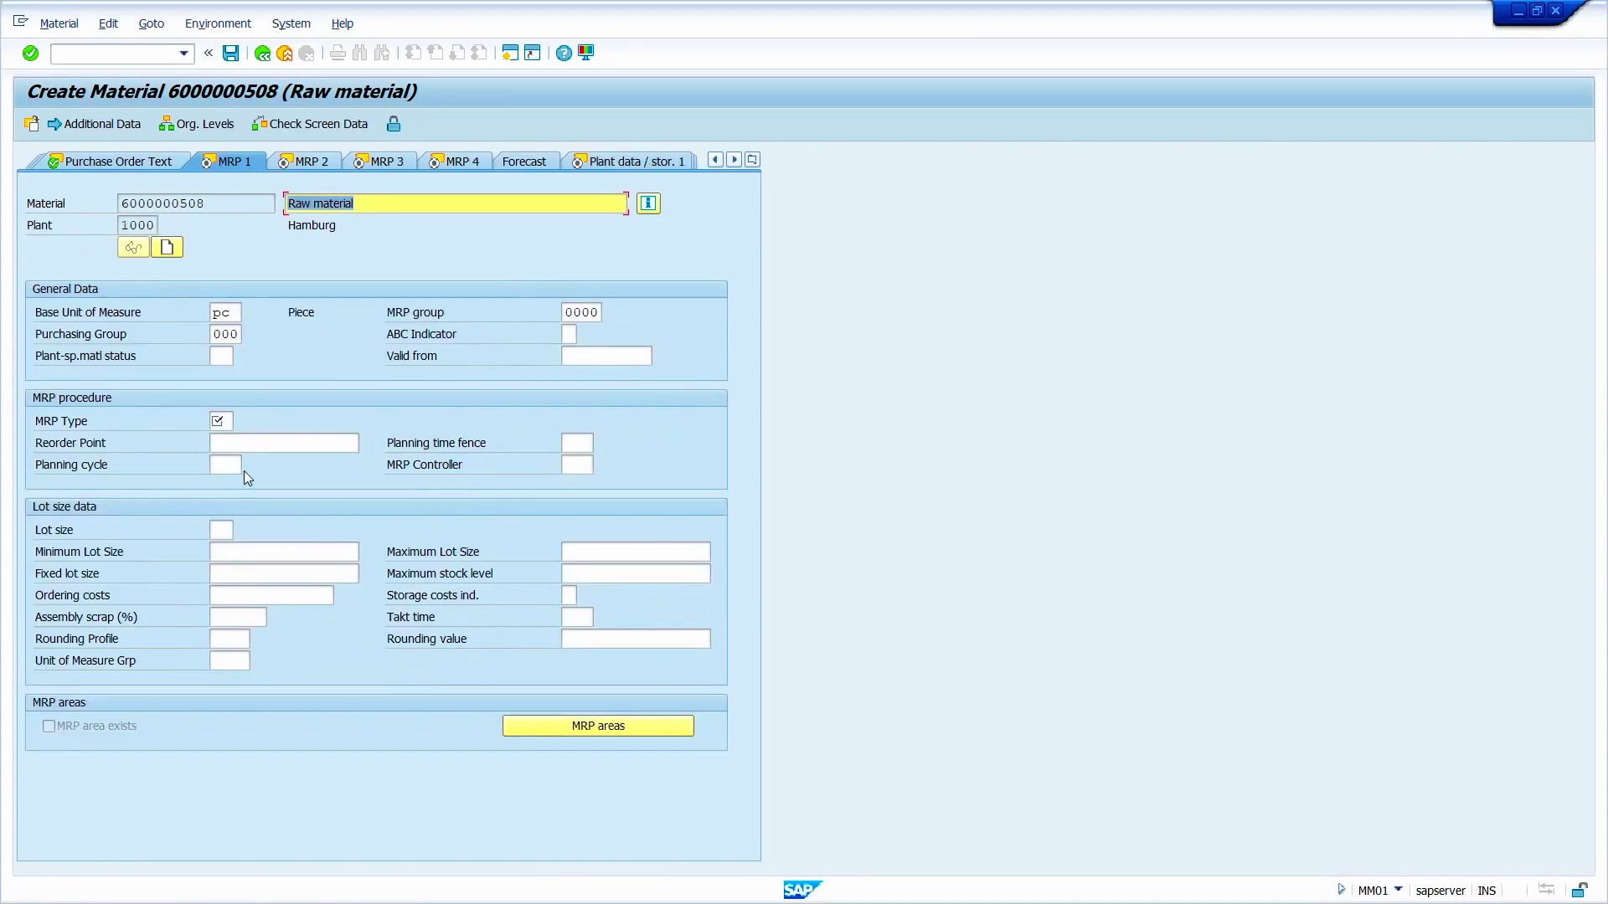
{"action": "left_click", "coordinate": [222, 423]}
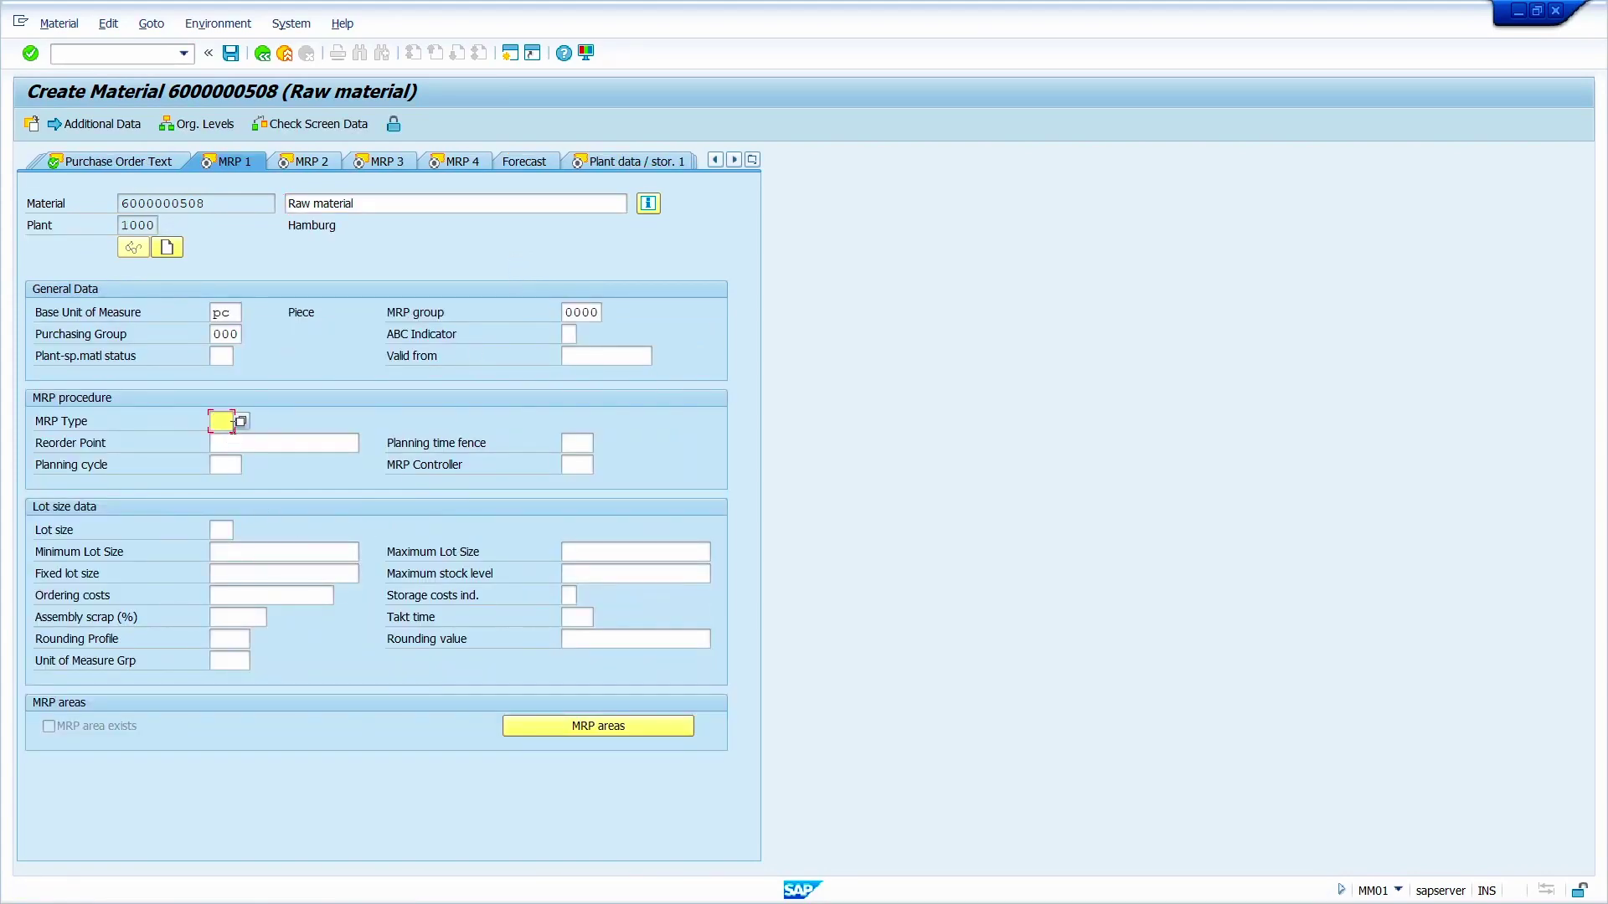
{"action": "type", "text": "pd"}
{"action": "key", "text": "Tab"}
{"action": "key", "text": "Tab"}
{"action": "key", "text": "Tab"}
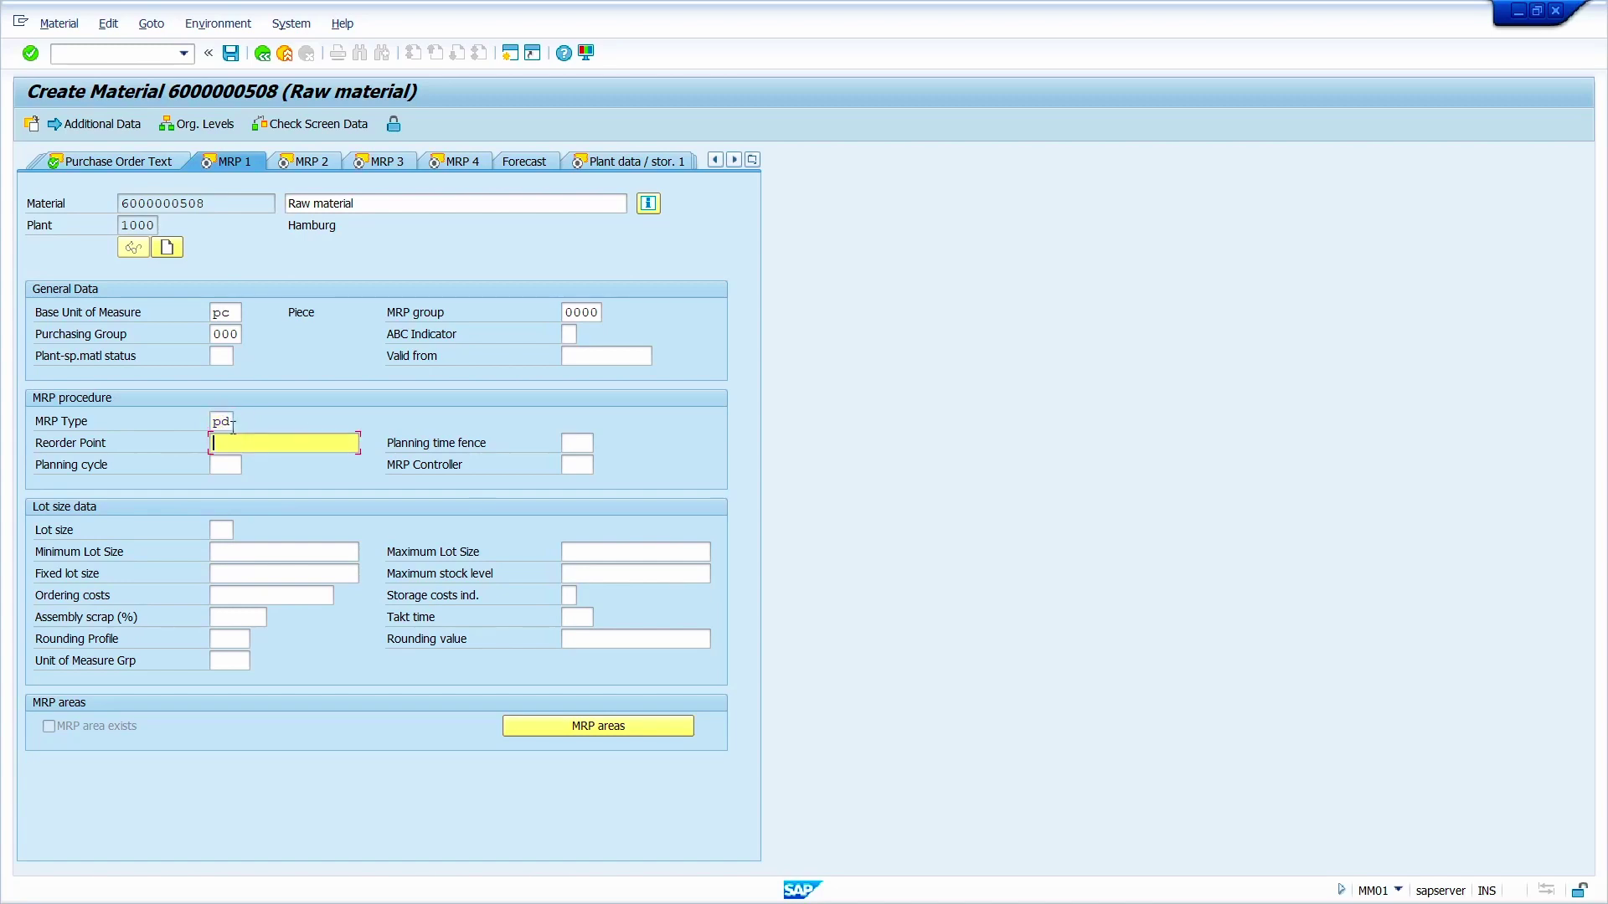
{"action": "key", "text": "Tab"}
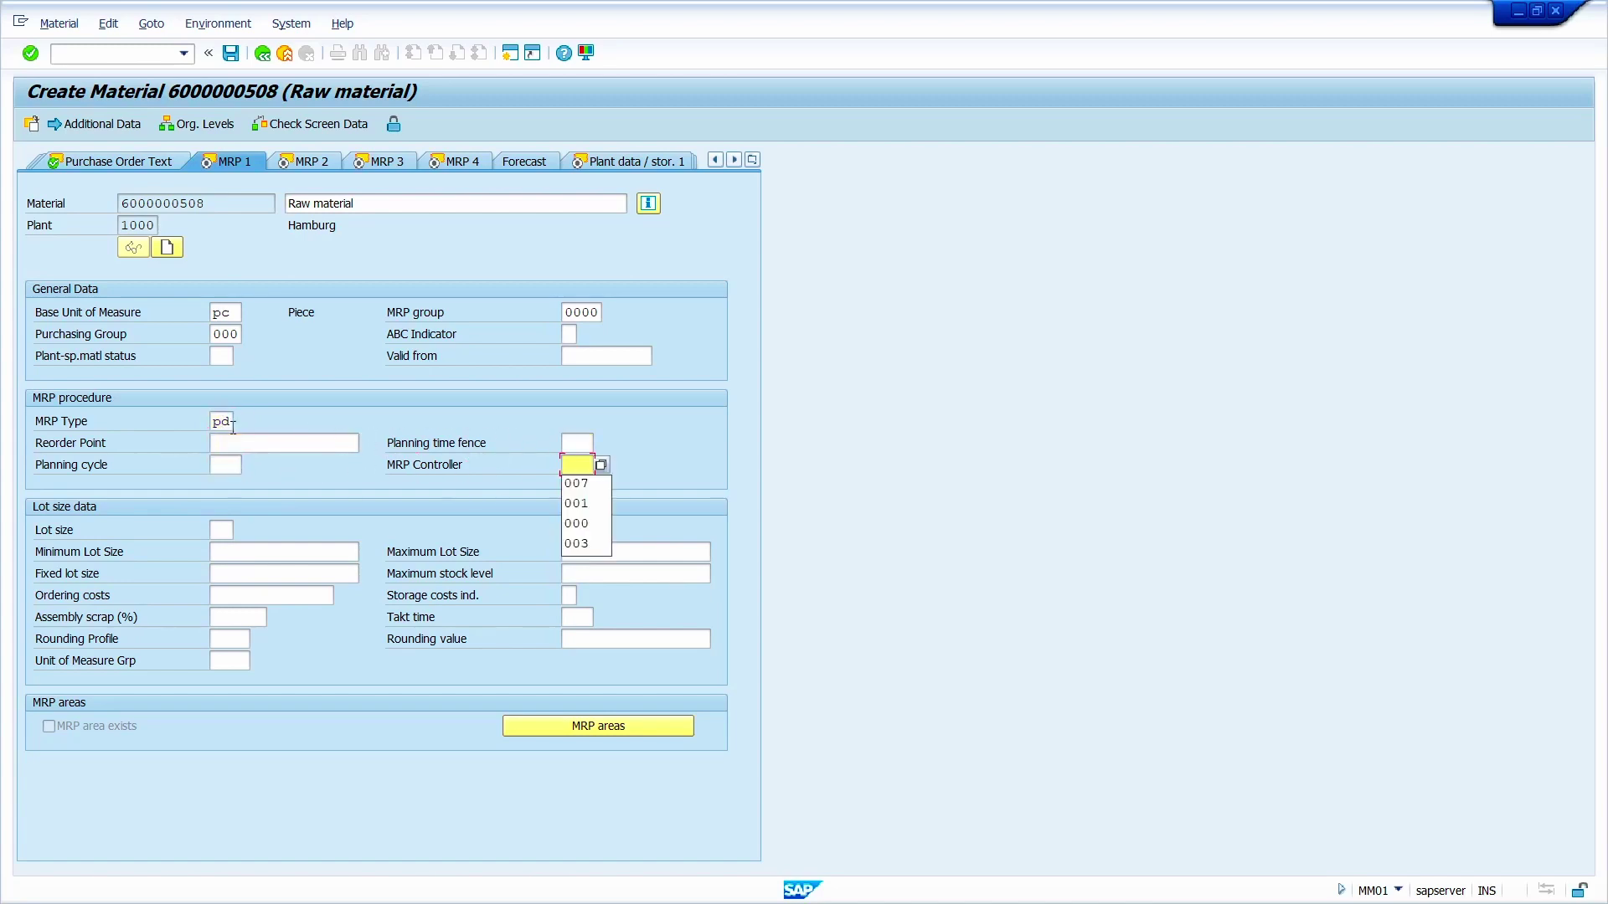
{"action": "key", "text": "Down"}
{"action": "key", "text": "Return"}
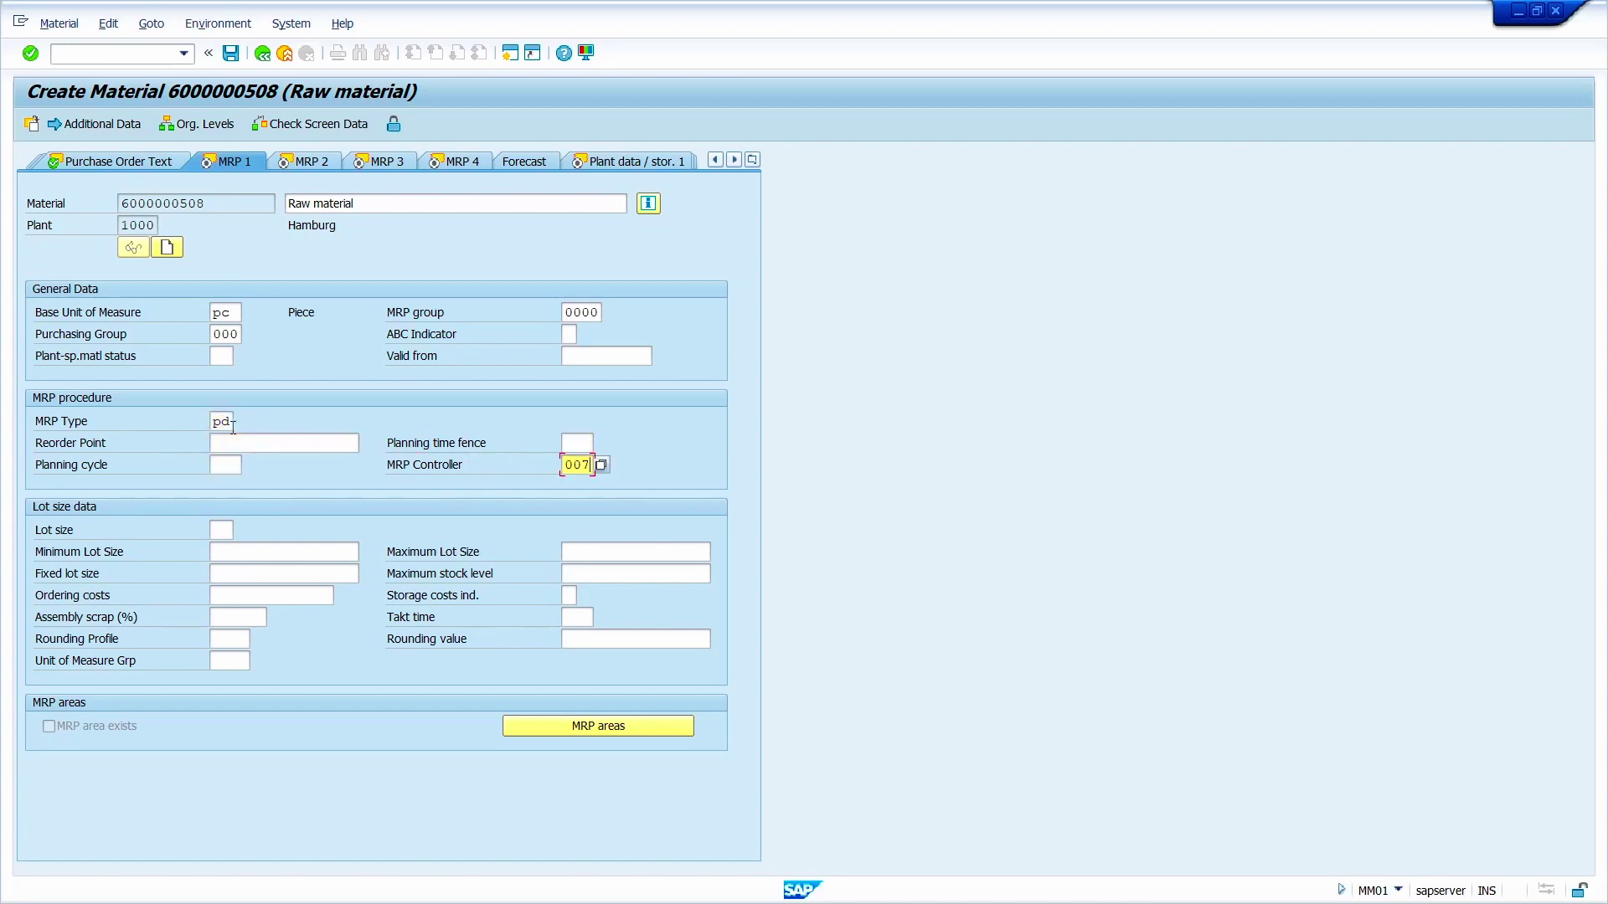
Set the lot size to ex and continue to the MRP 2 view
{"action": "key", "text": "Tab"}
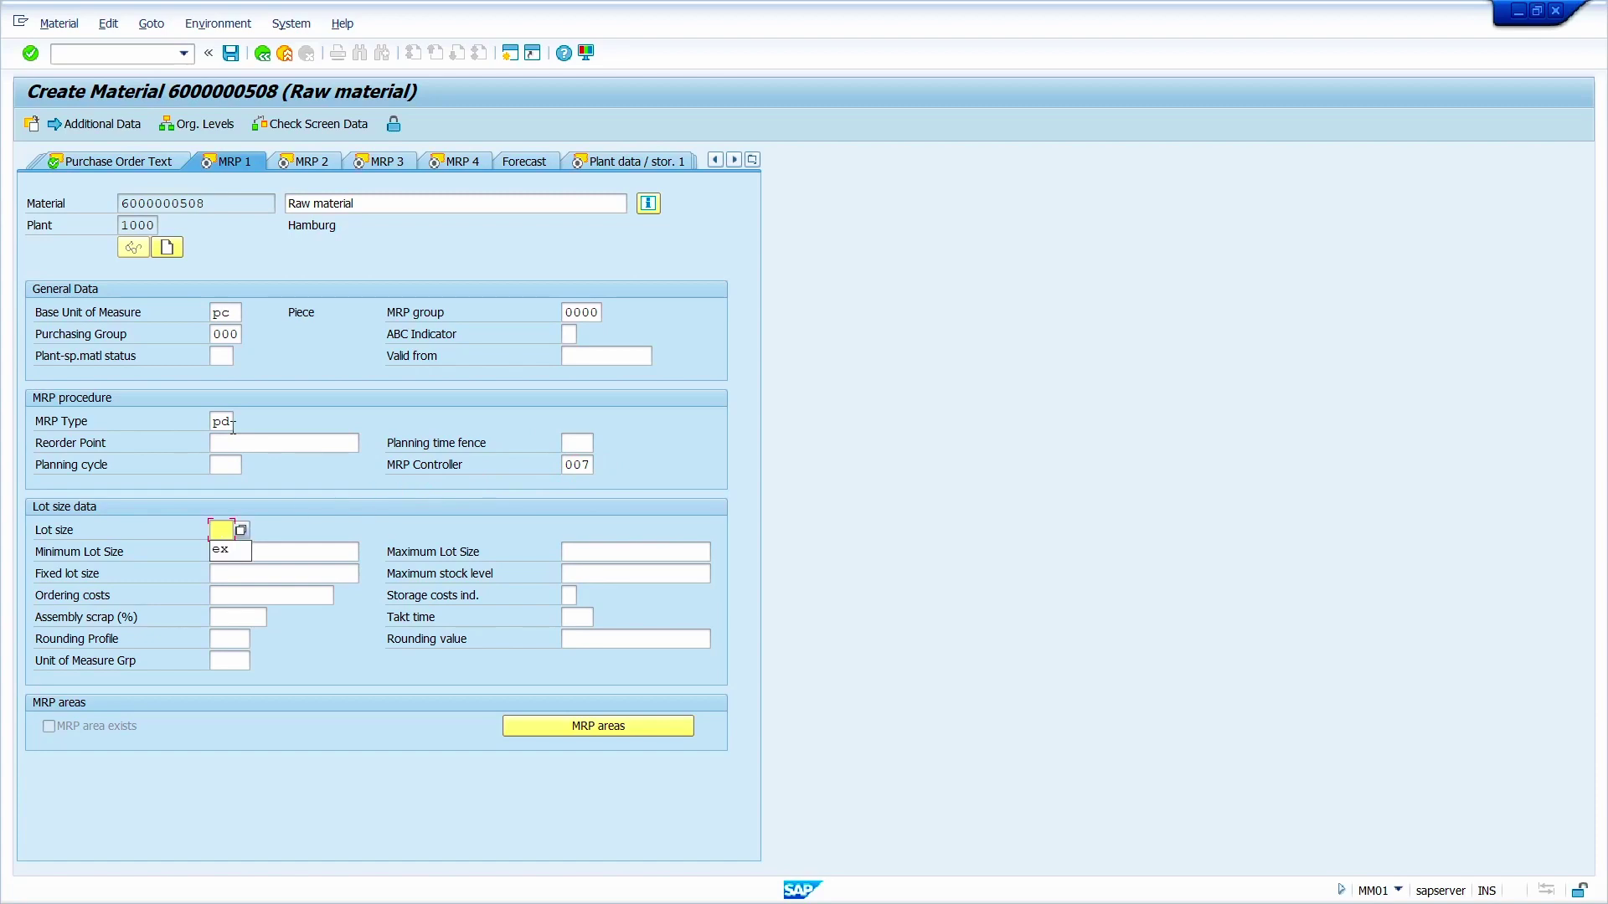
{"action": "key", "text": "Down"}
{"action": "key", "text": "Return"}
{"action": "key", "text": "Return"}
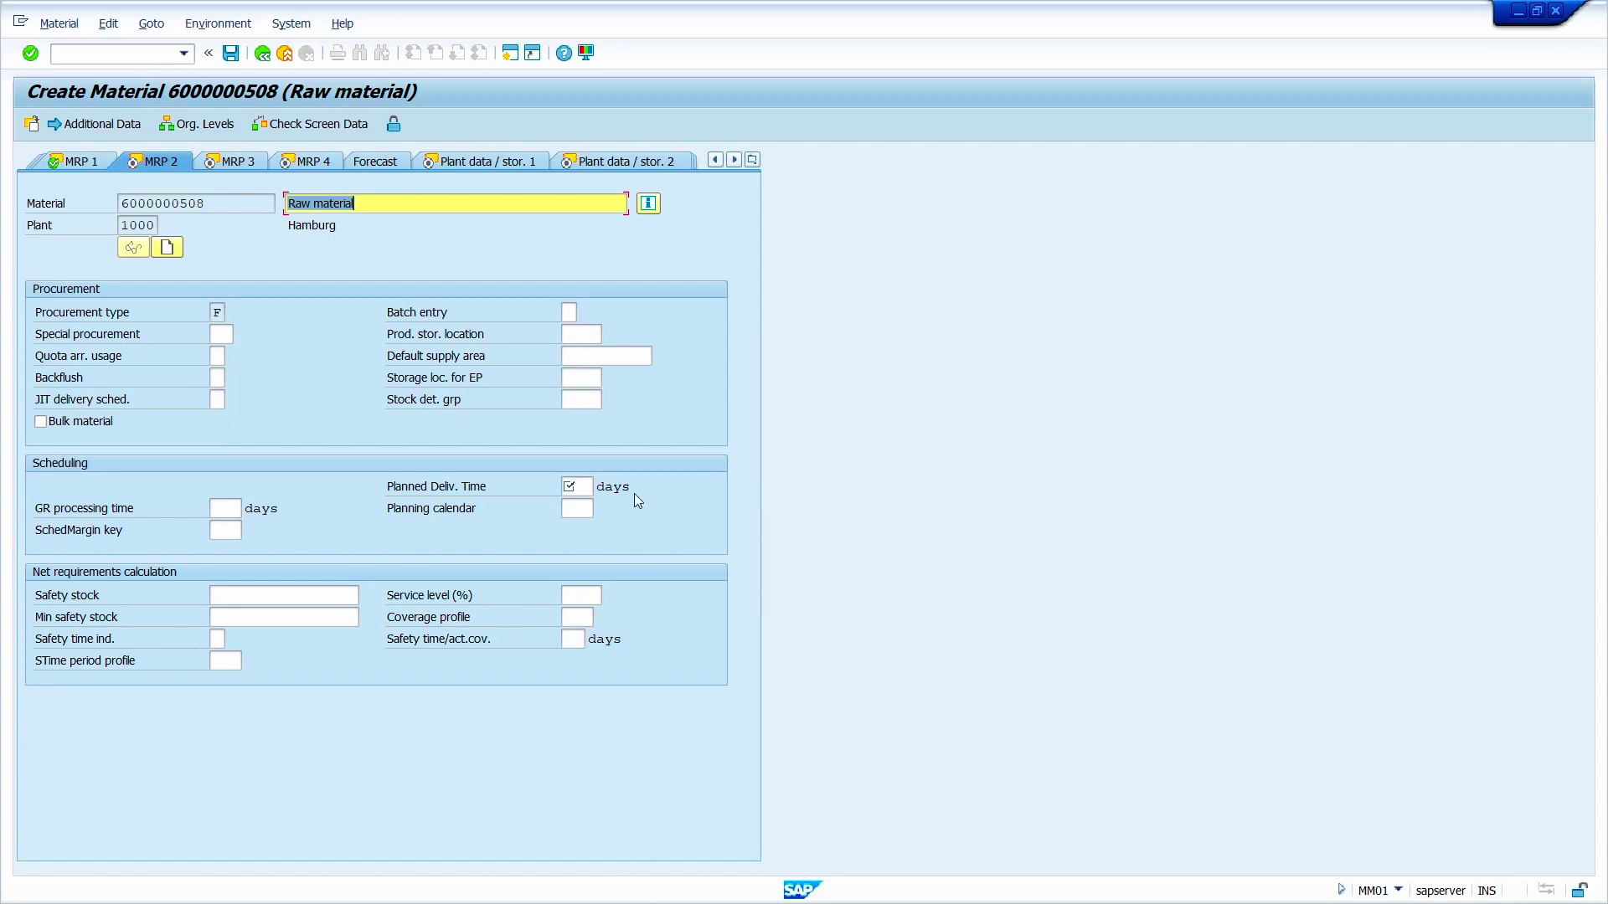
Set the planned delivery time to 10 days and the scheduling margin key to 000
{"action": "left_click", "coordinate": [576, 485]}
{"action": "type", "text": "10"}
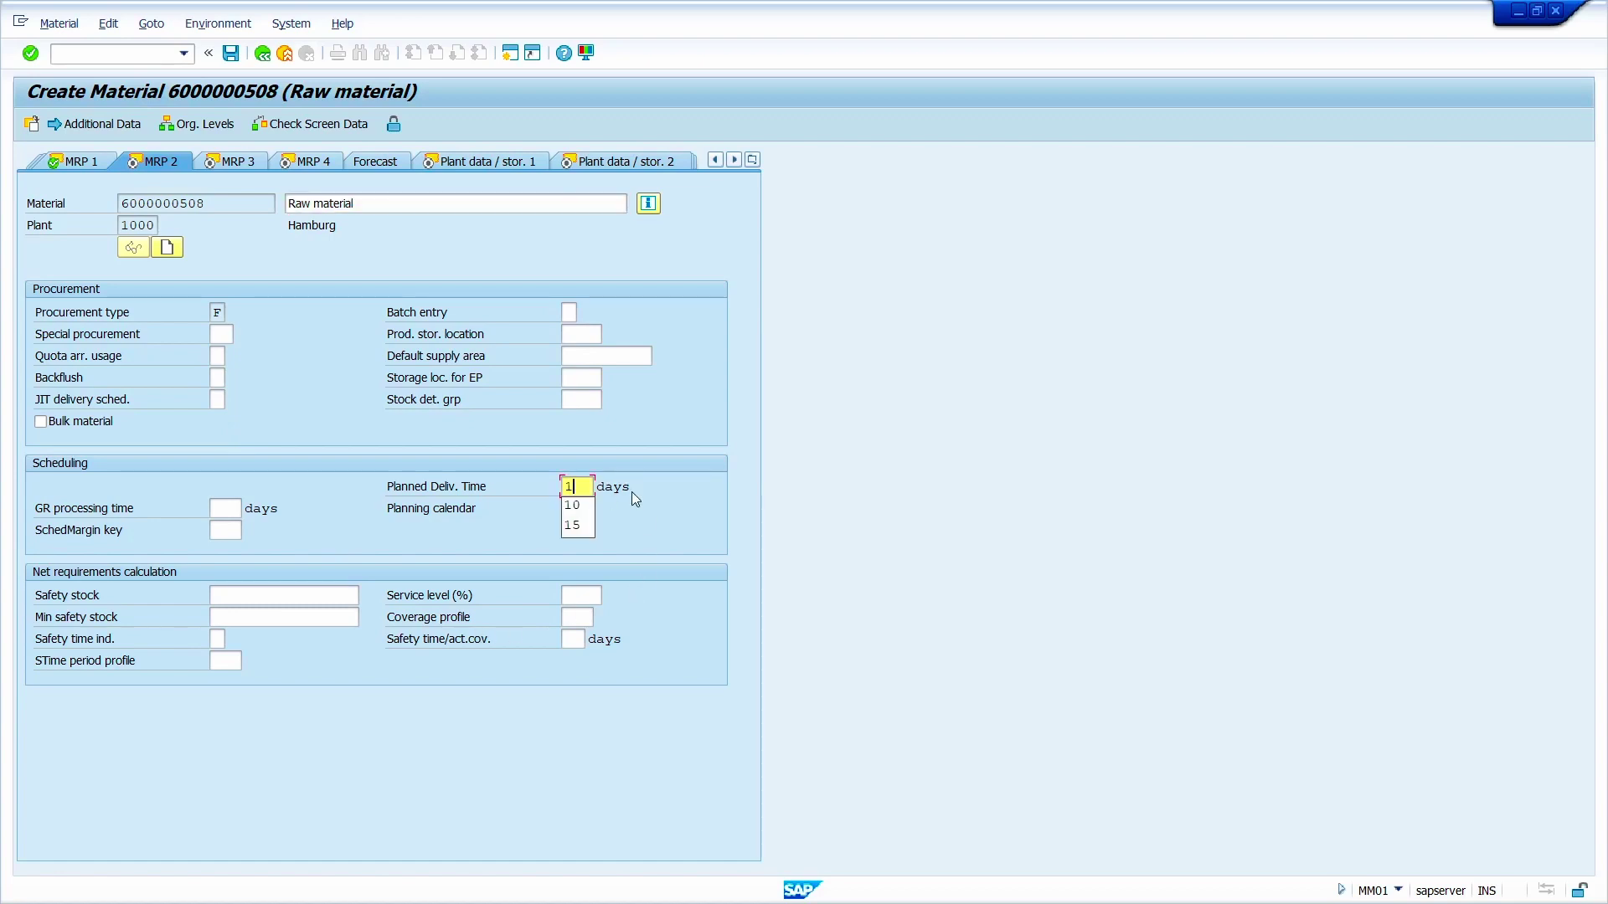
{"action": "left_click", "coordinate": [237, 533]}
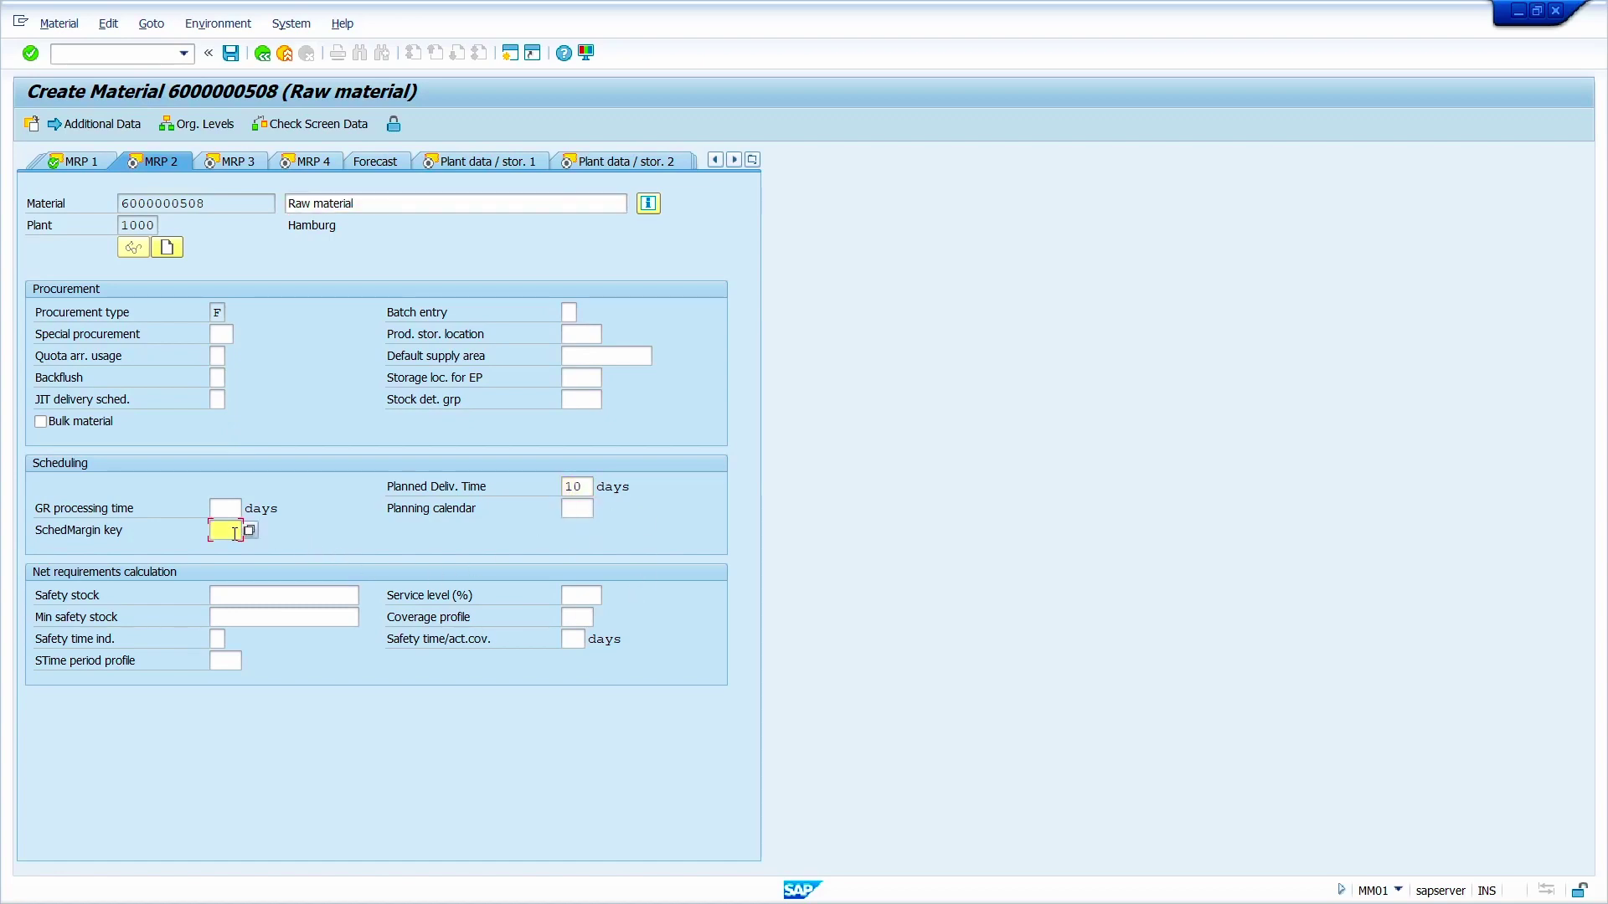
{"action": "type", "text": "000"}
{"action": "key", "text": "Return"}
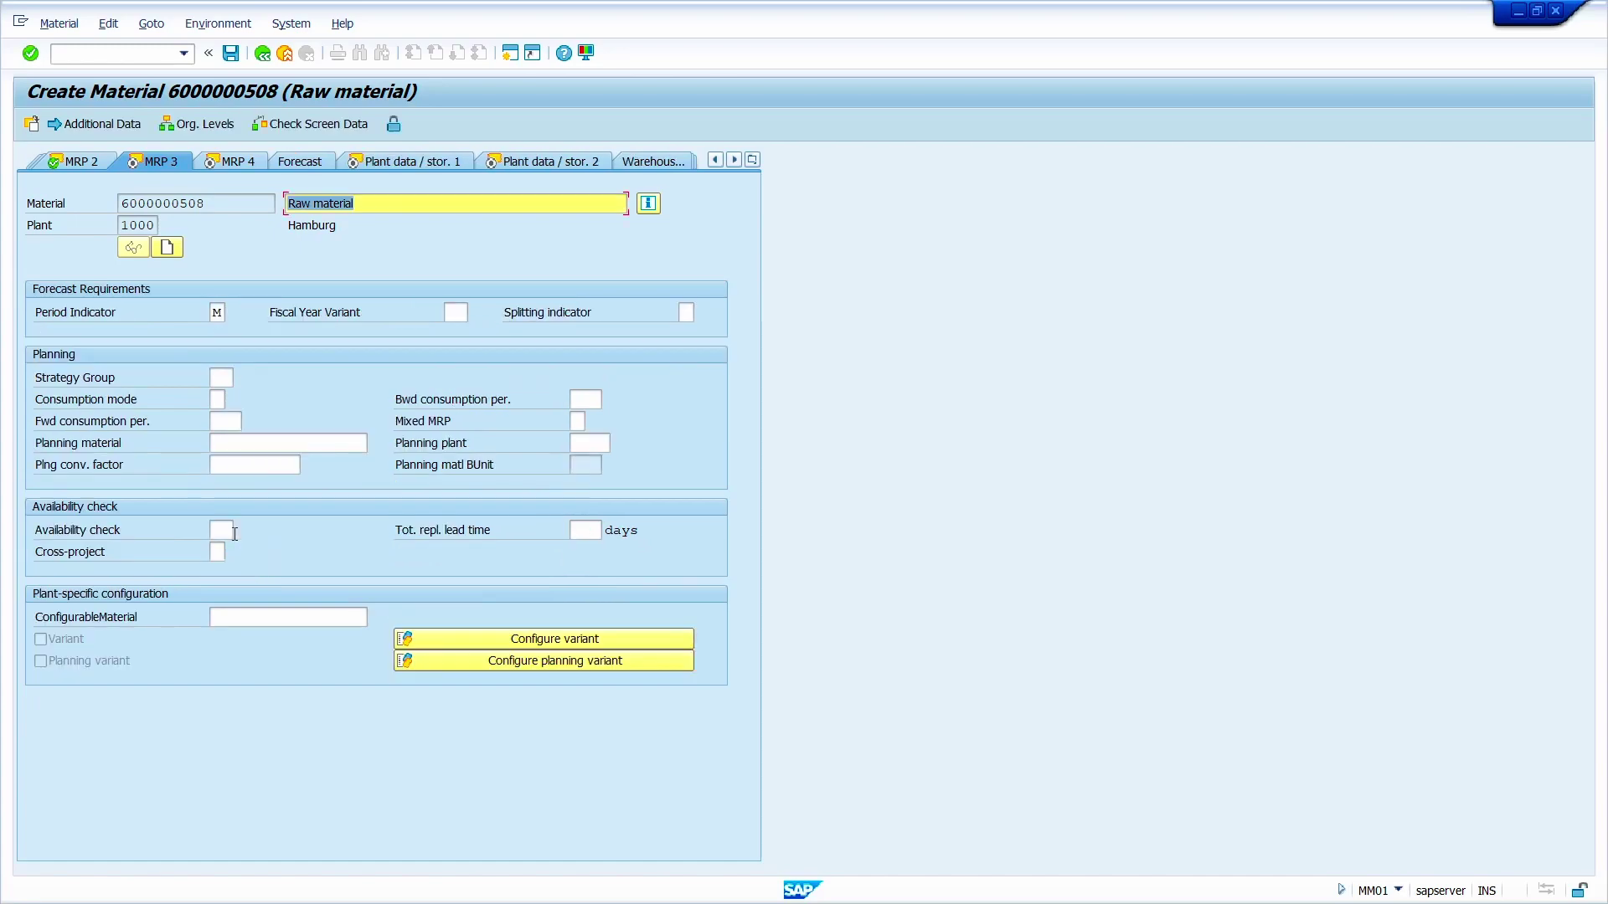
Accept the remaining MRP, plant storage and warehouse views unchanged and advance to the Quality Management view
{"action": "key", "text": "Return"}
{"action": "key", "text": "Return"}
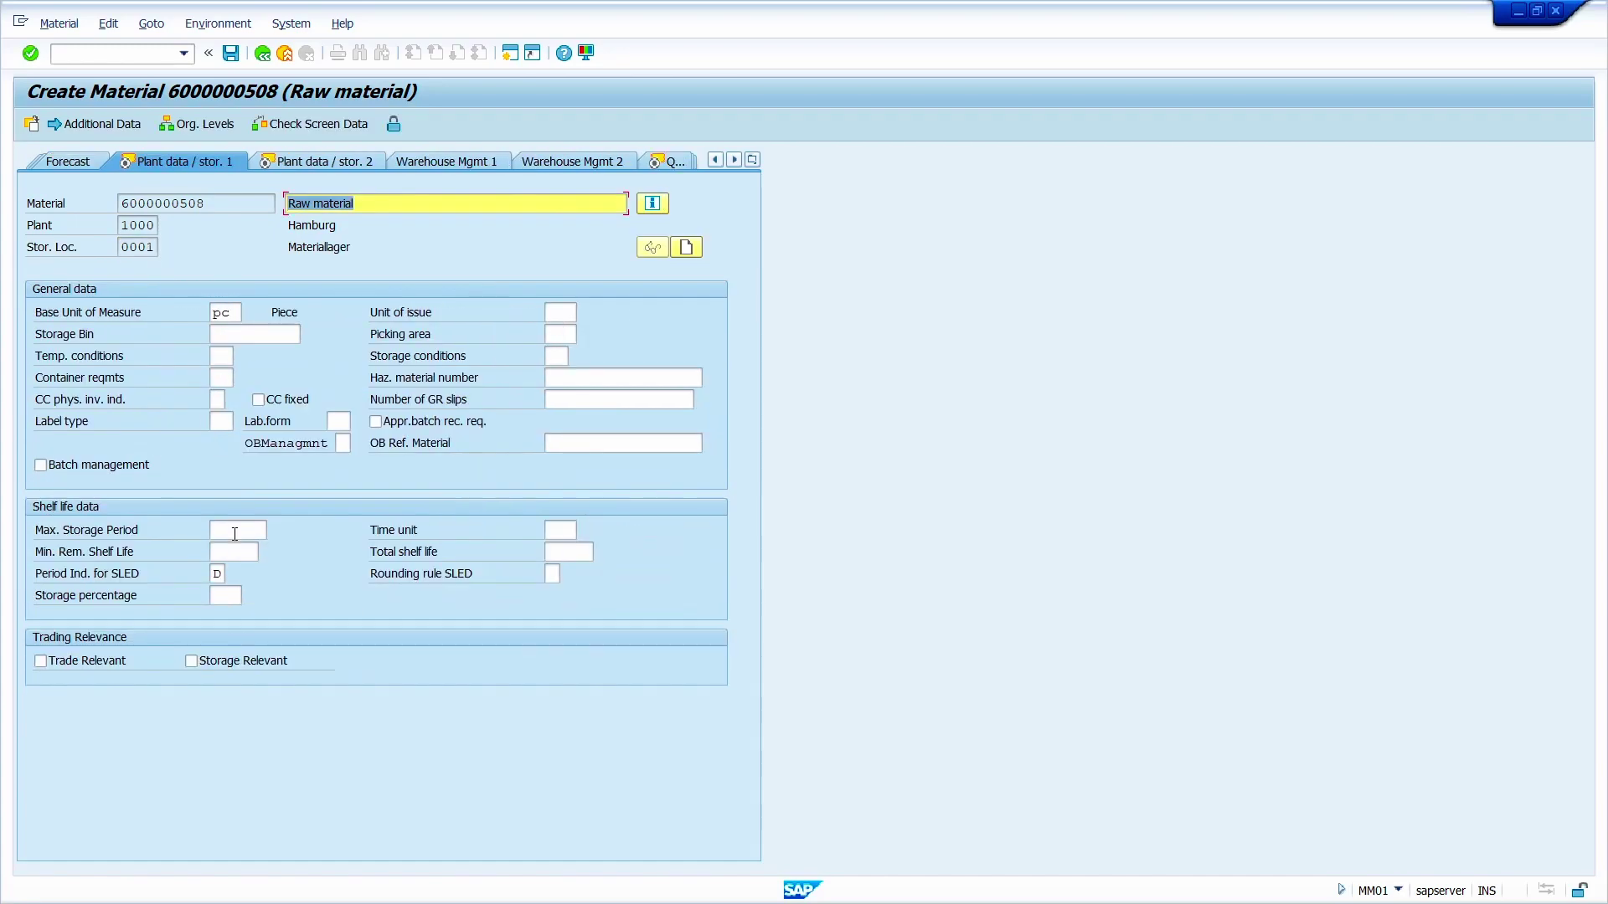
{"action": "key", "text": "Return"}
{"action": "key", "text": "Return"}
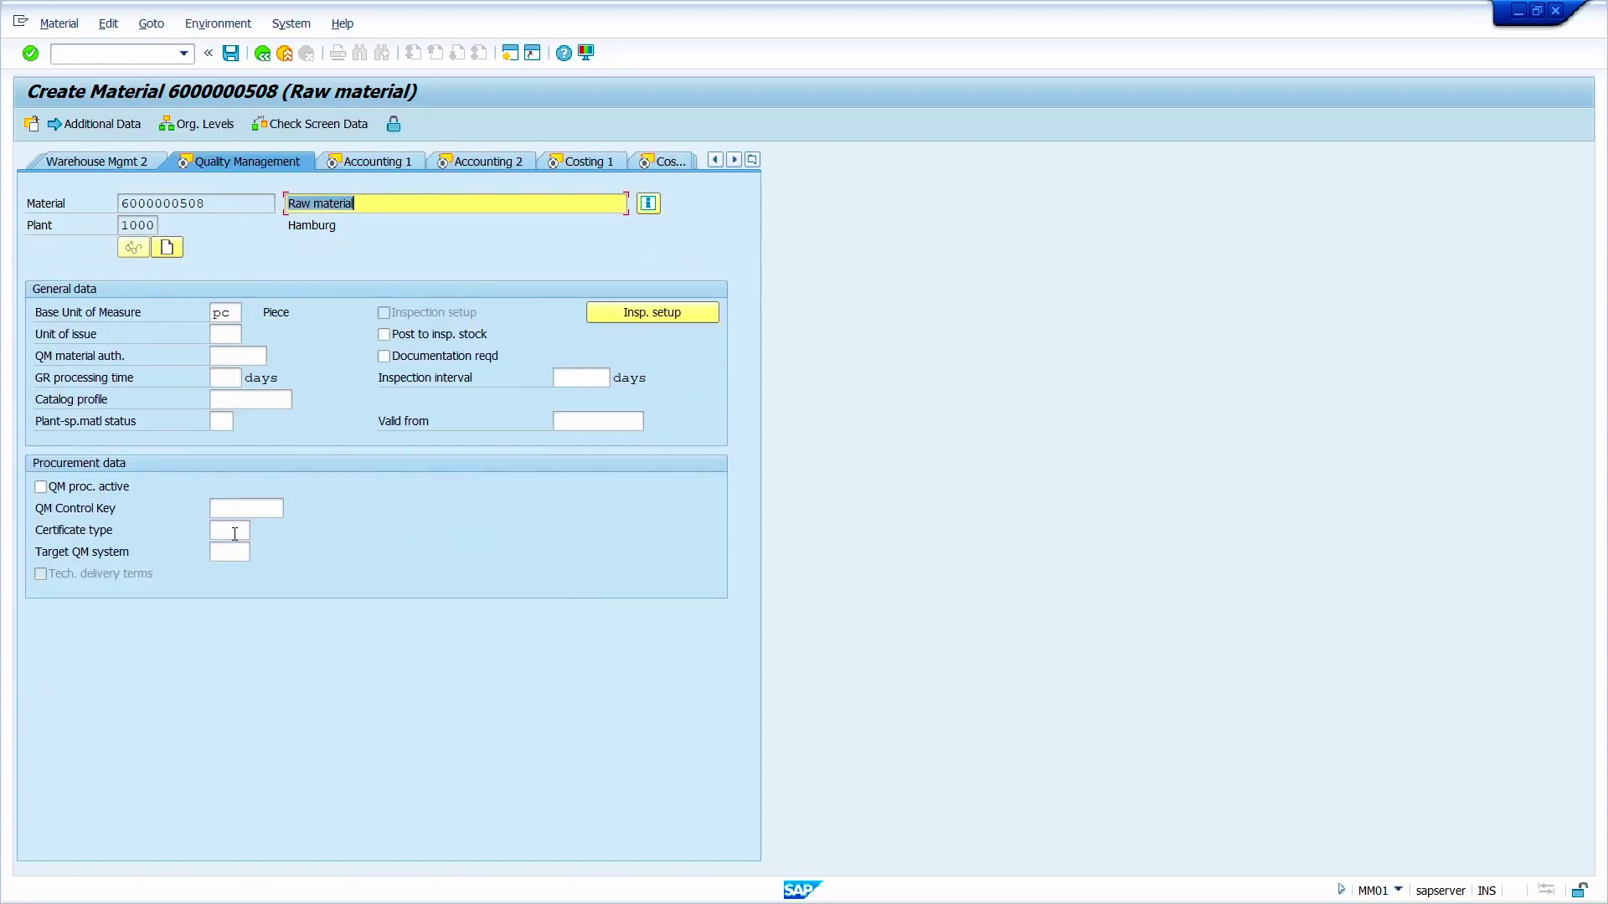
Accept the Quality Management view, and in Accounting 1 set the valuation class to 3000 and the valuation category to B
{"action": "key", "text": "Return"}
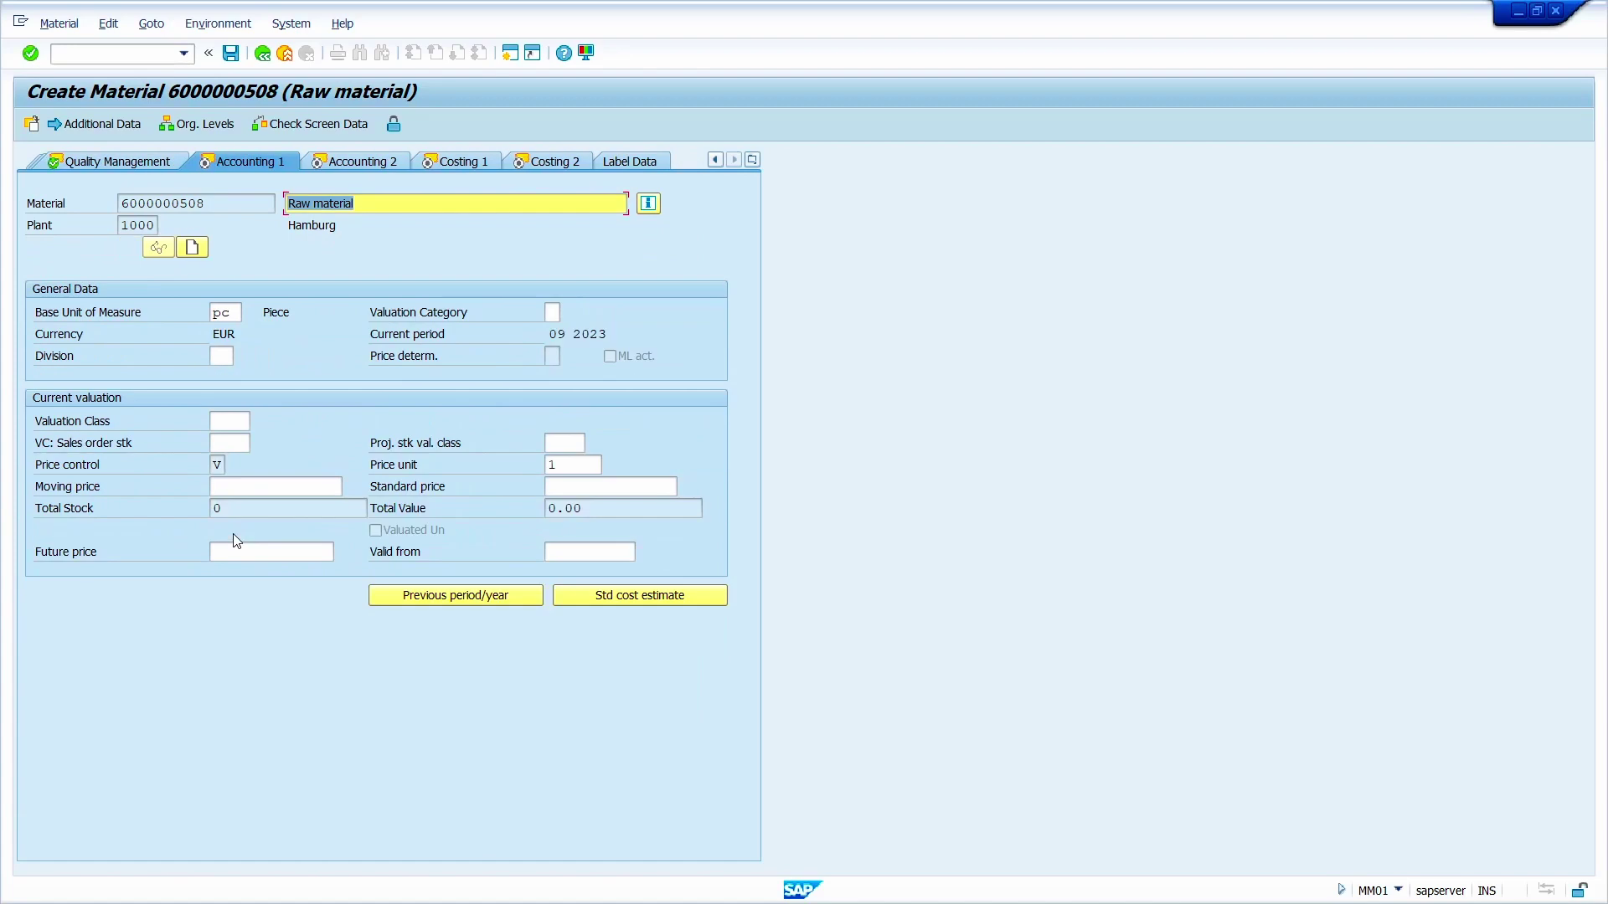
{"action": "left_click", "coordinate": [238, 426]}
{"action": "left_click", "coordinate": [258, 423]}
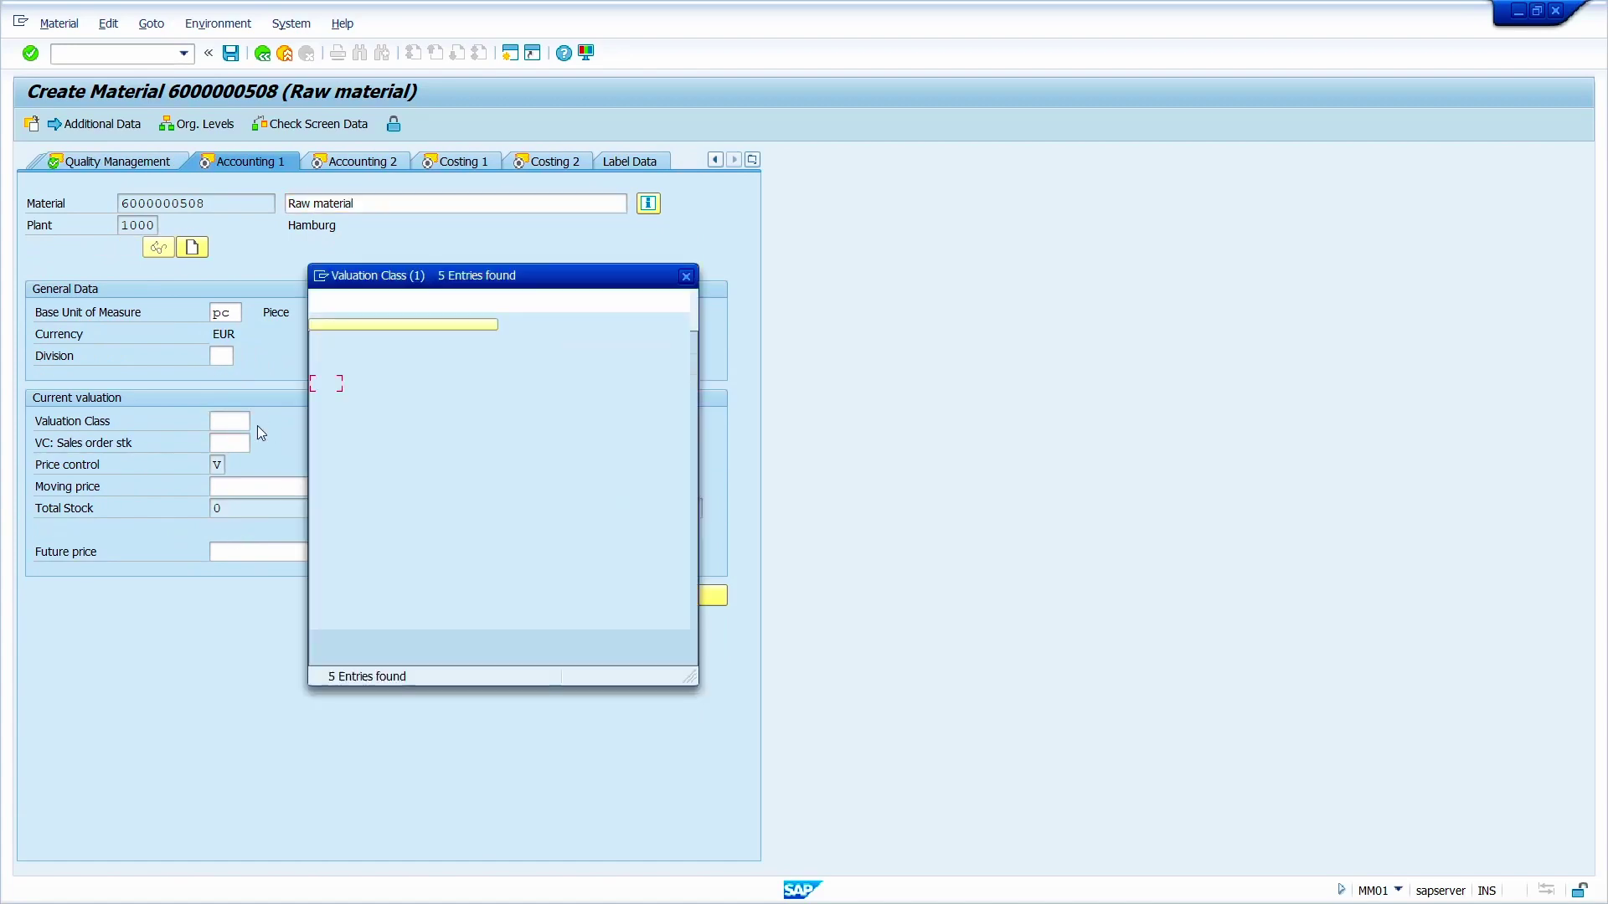
{"action": "double_click", "coordinate": [334, 380]}
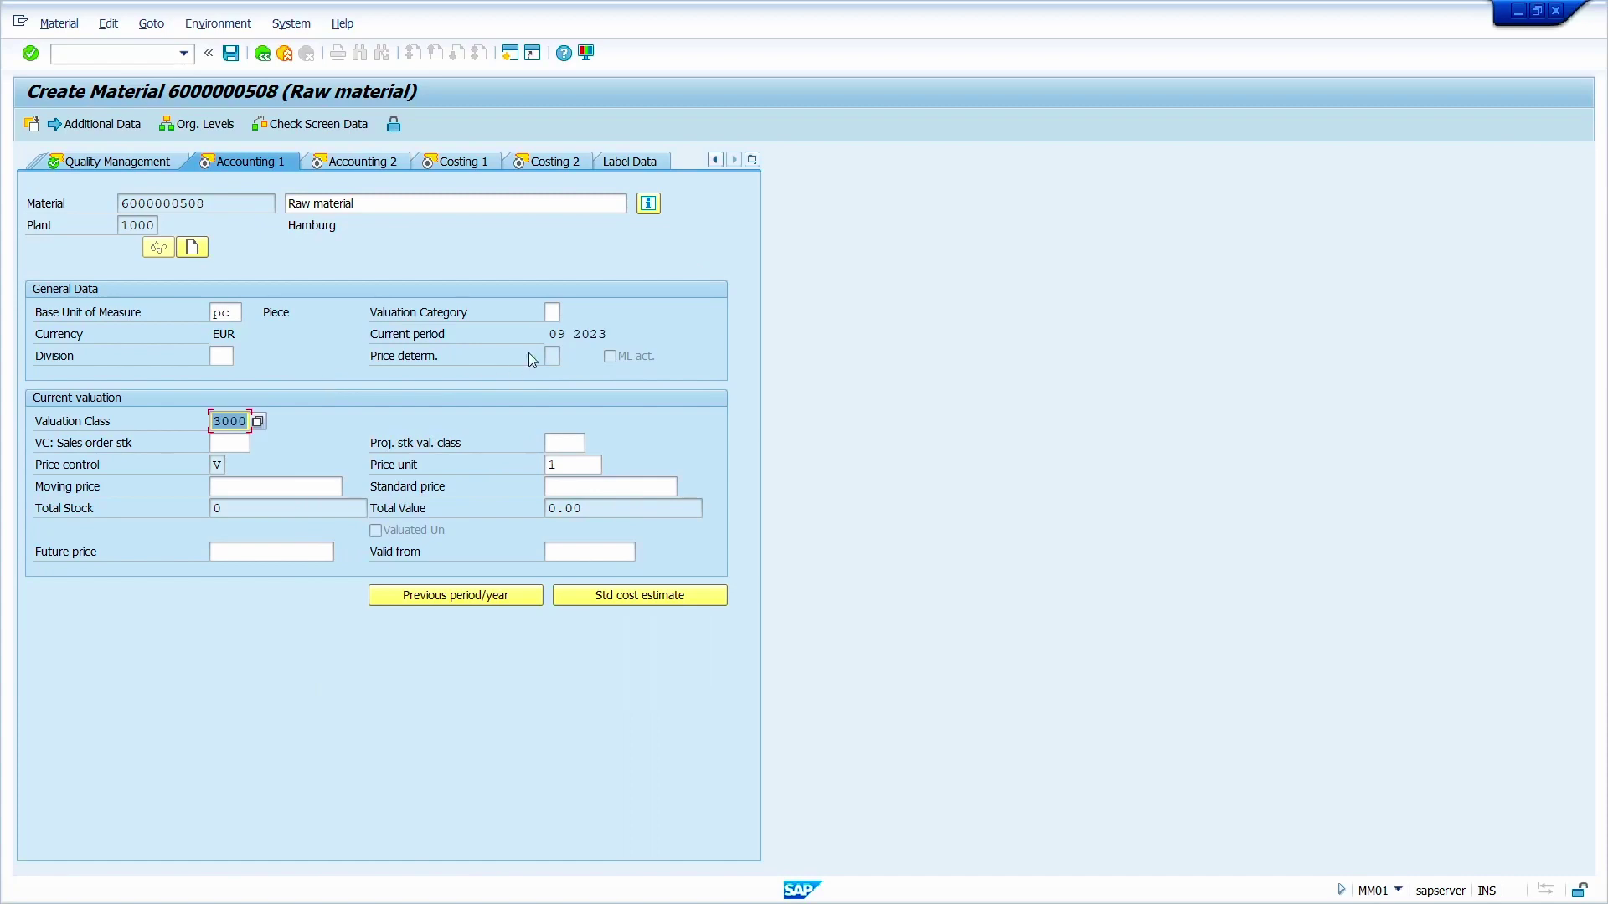
{"action": "left_click", "coordinate": [552, 313]}
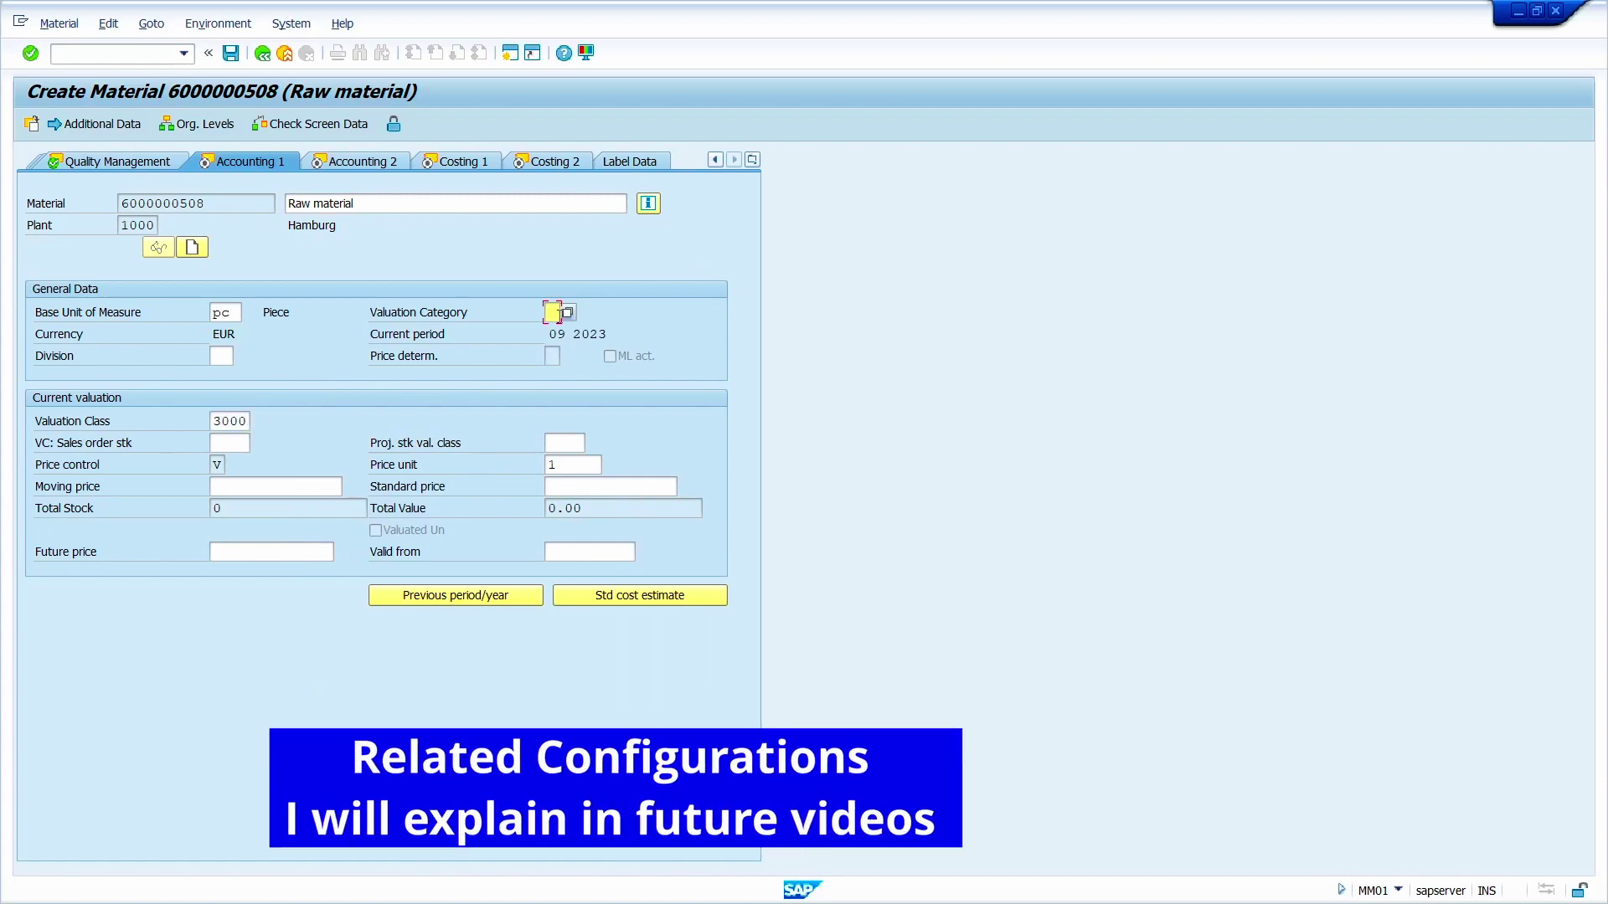
{"action": "left_click", "coordinate": [567, 313]}
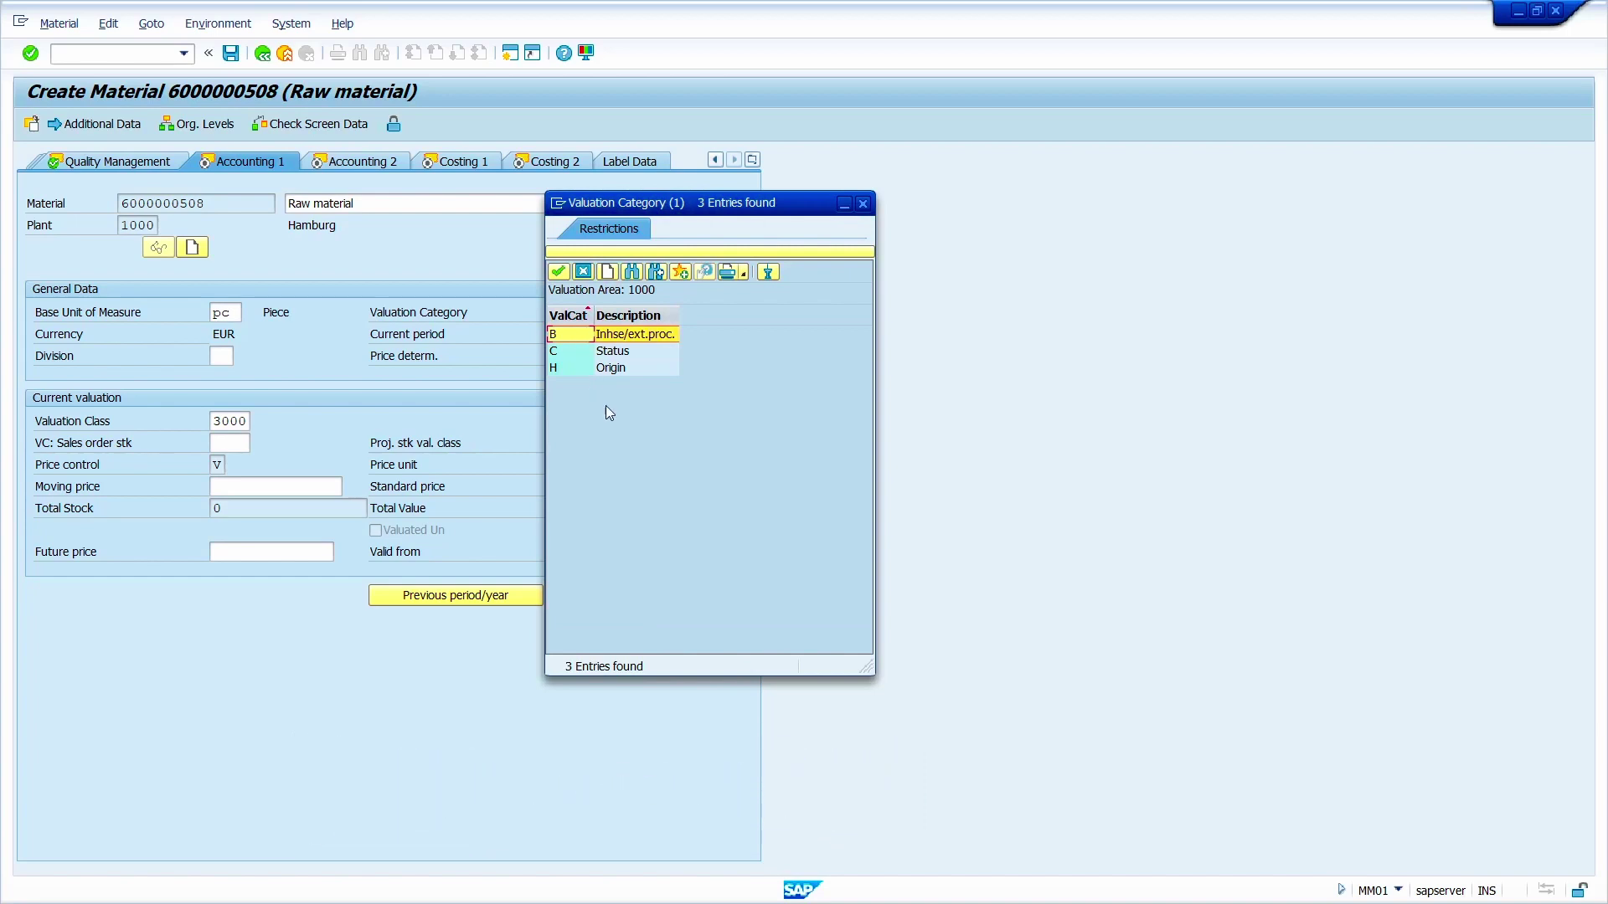
{"action": "double_click", "coordinate": [573, 340]}
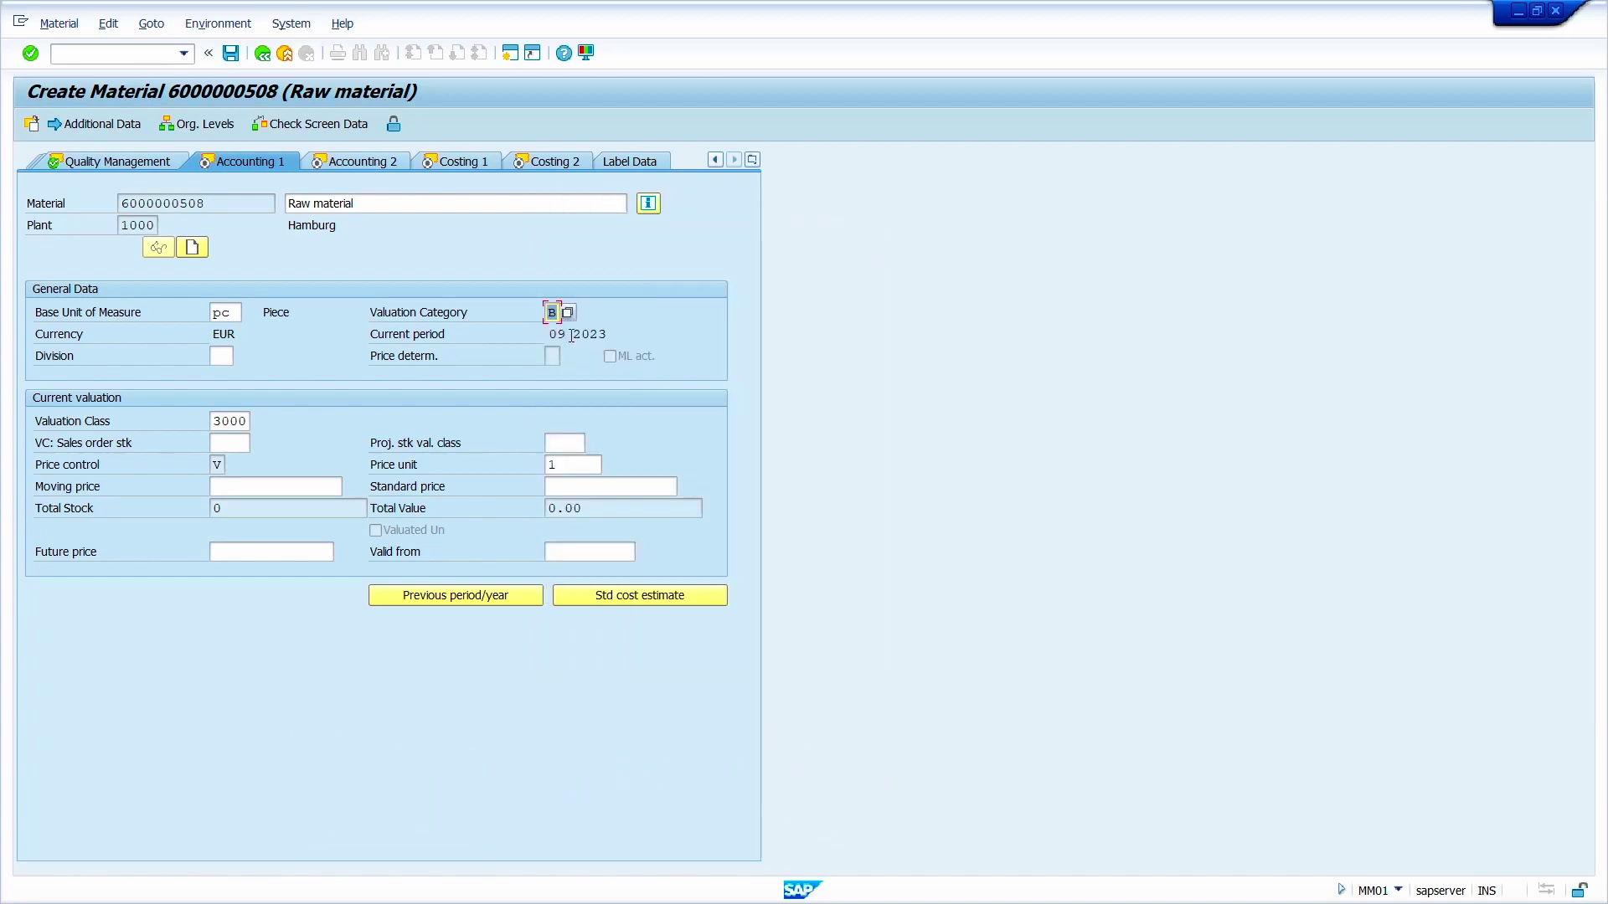
Accept the remaining accounting and costing views without further entries and save the material
{"action": "key", "text": "Return"}
{"action": "key", "text": "Return"}
{"action": "key", "text": "Return"}
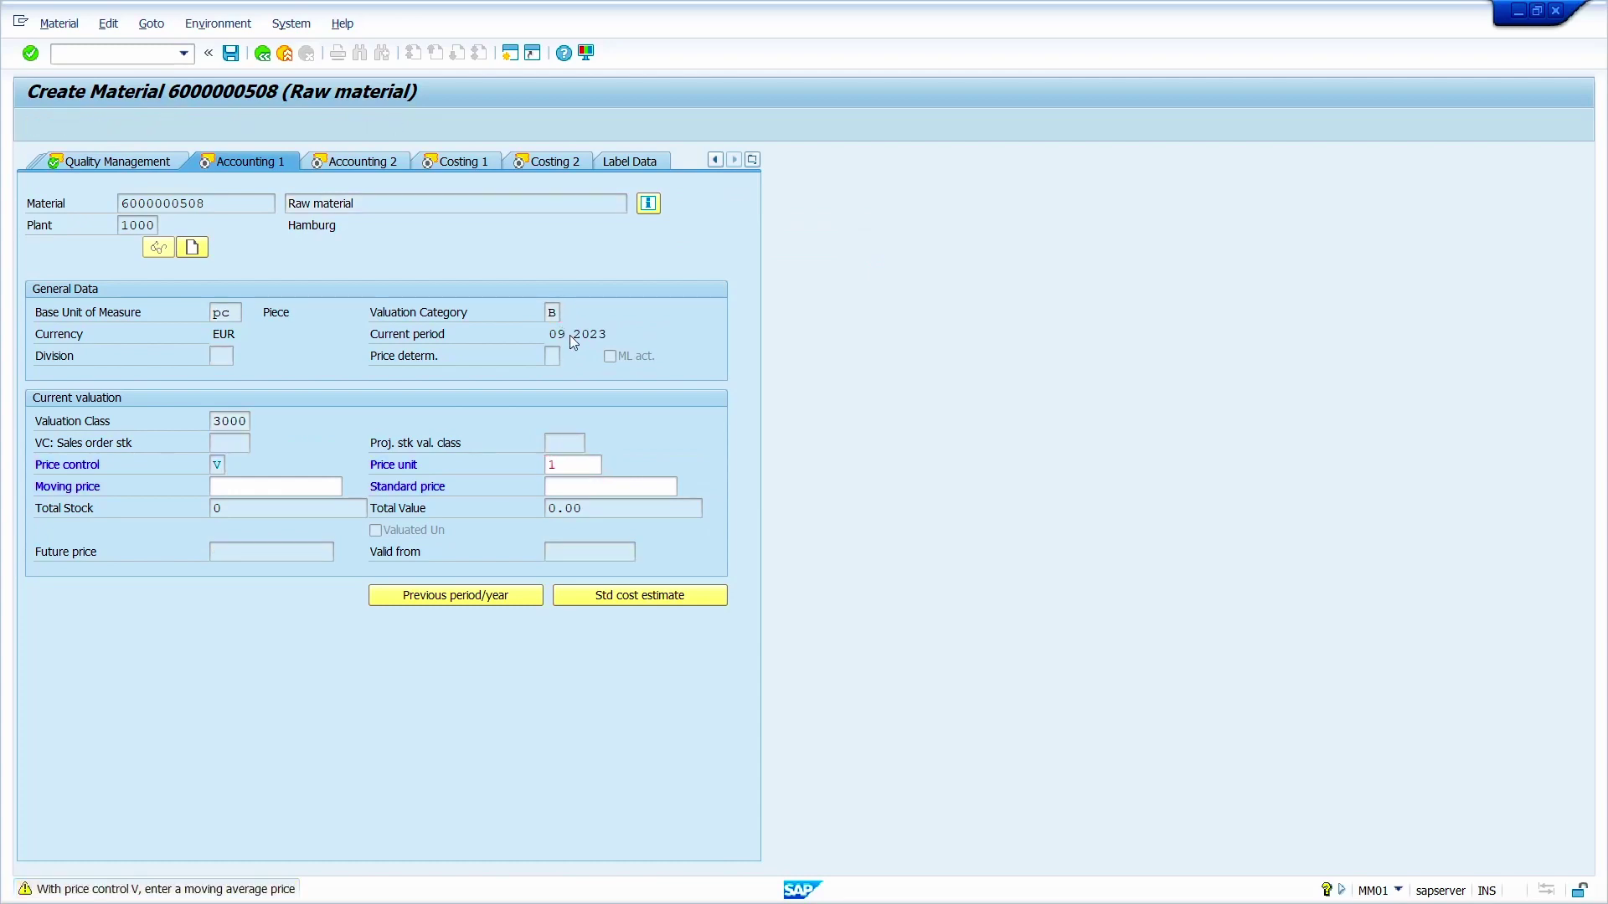
{"action": "key", "text": "Return"}
{"action": "key", "text": "Return"}
{"action": "key", "text": "Return"}
{"action": "key", "text": "Return"}
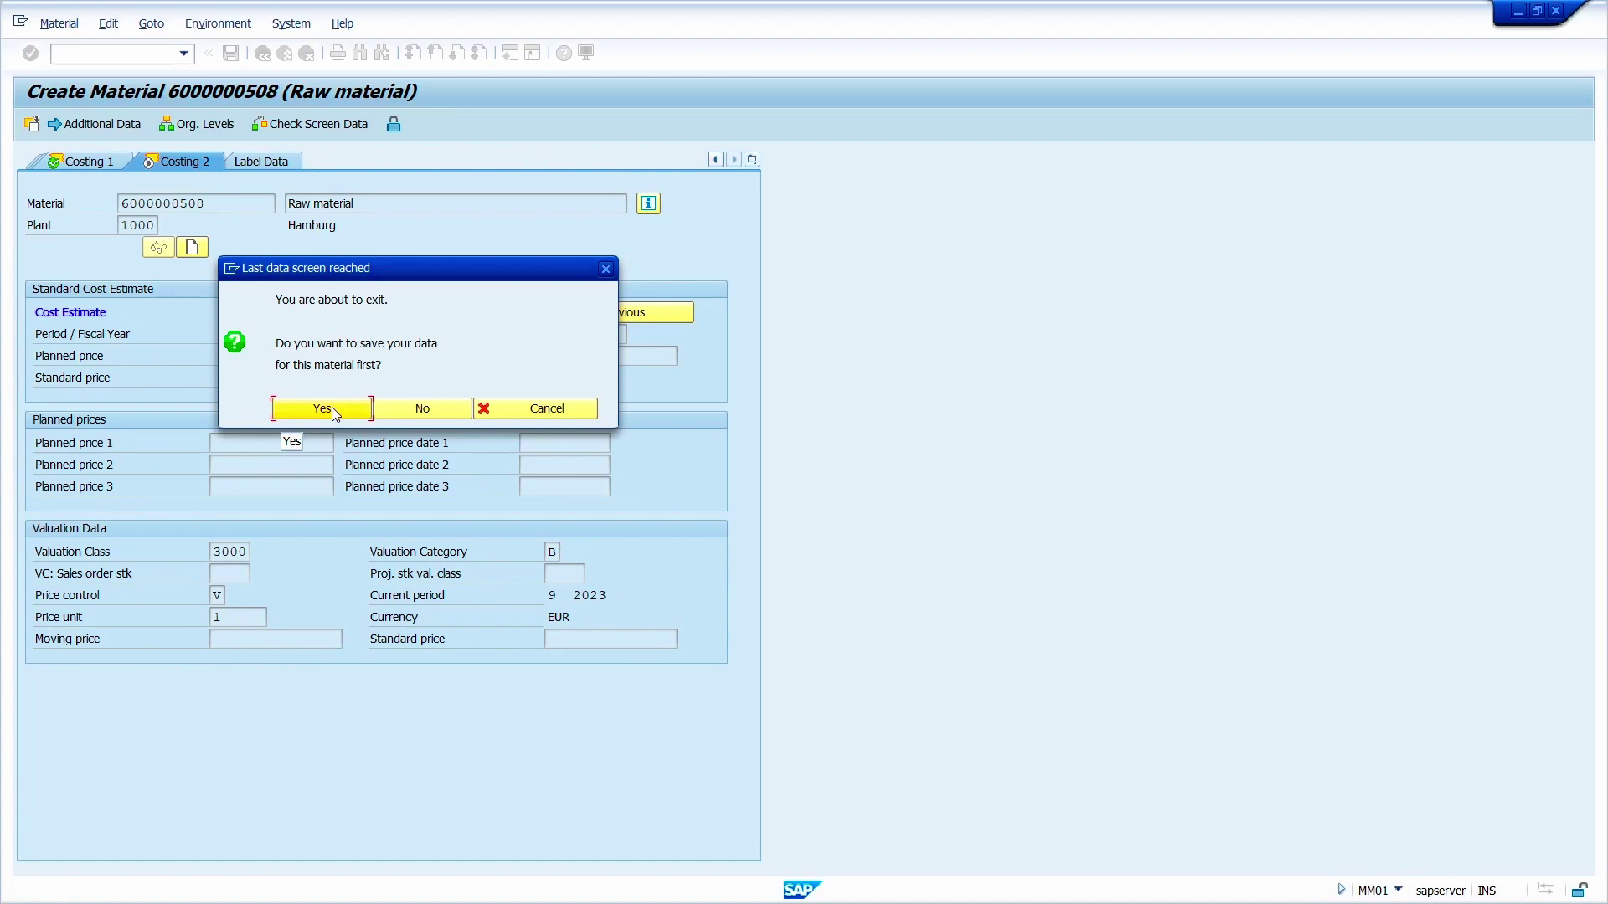
{"action": "left_click", "coordinate": [331, 407]}
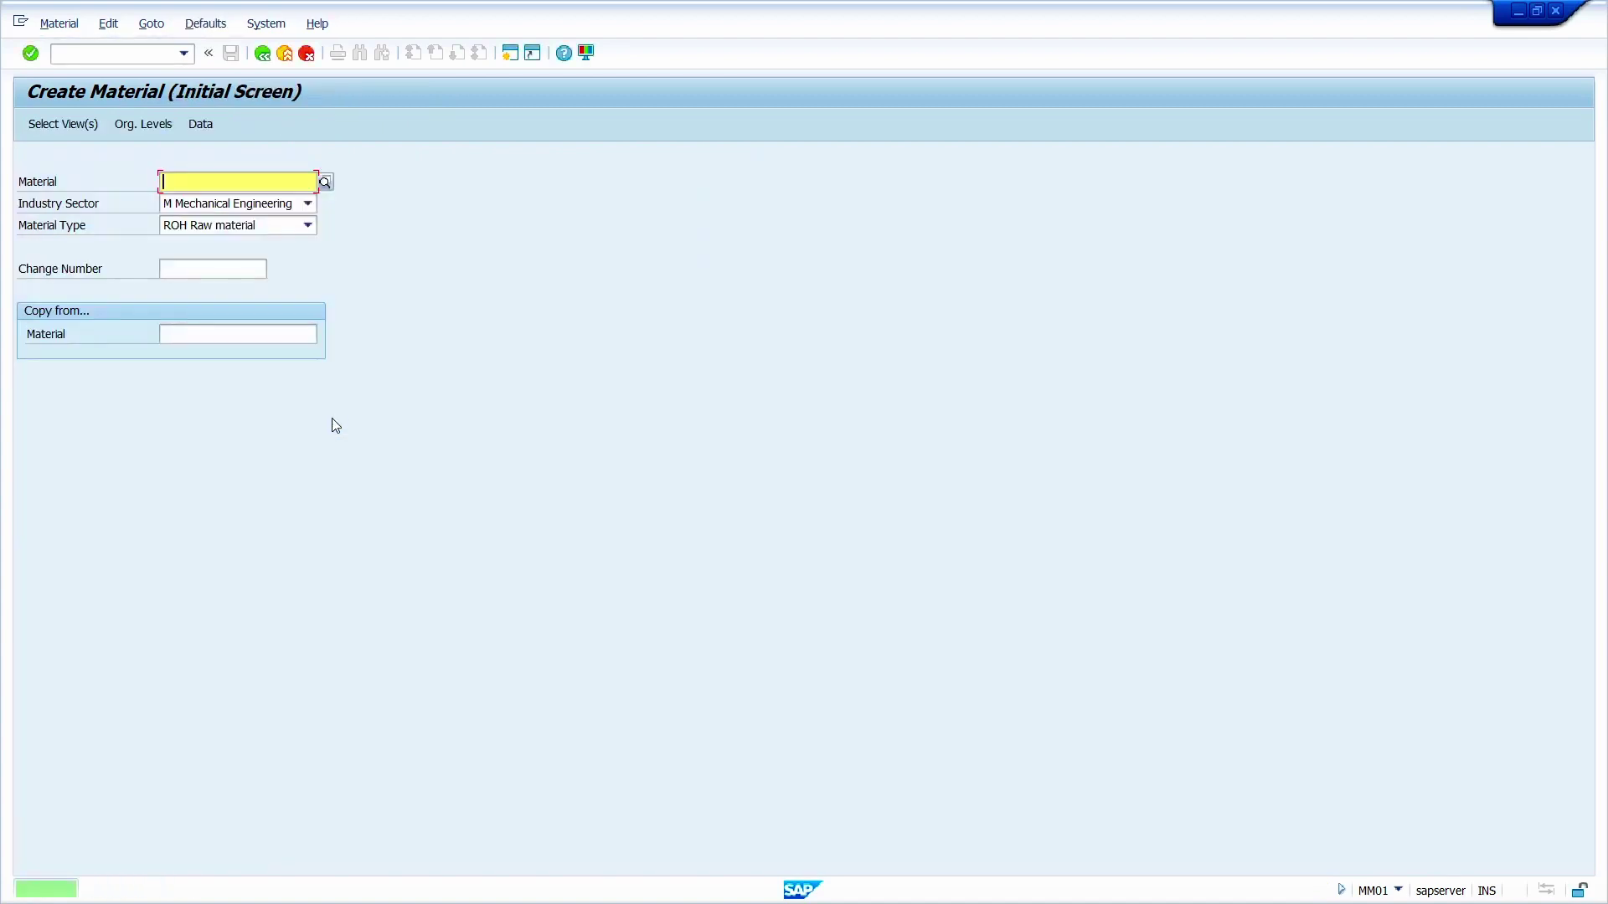
Copy the new material's number from the details of the creation message and close the details
{"action": "double_click", "coordinate": [223, 893]}
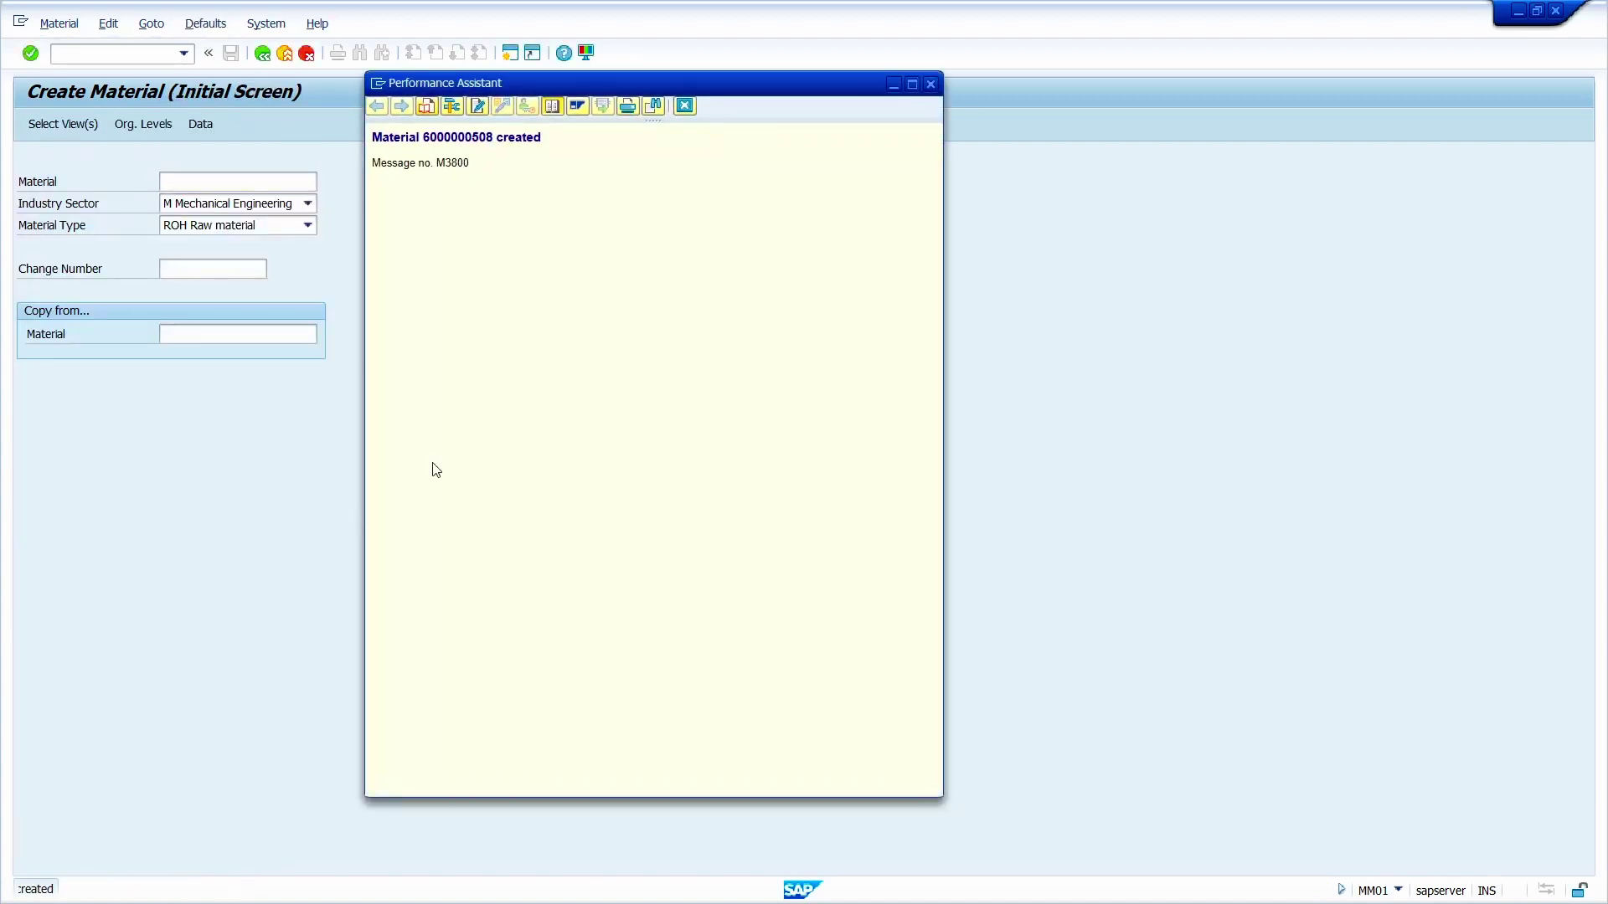
{"action": "double_click", "coordinate": [465, 138]}
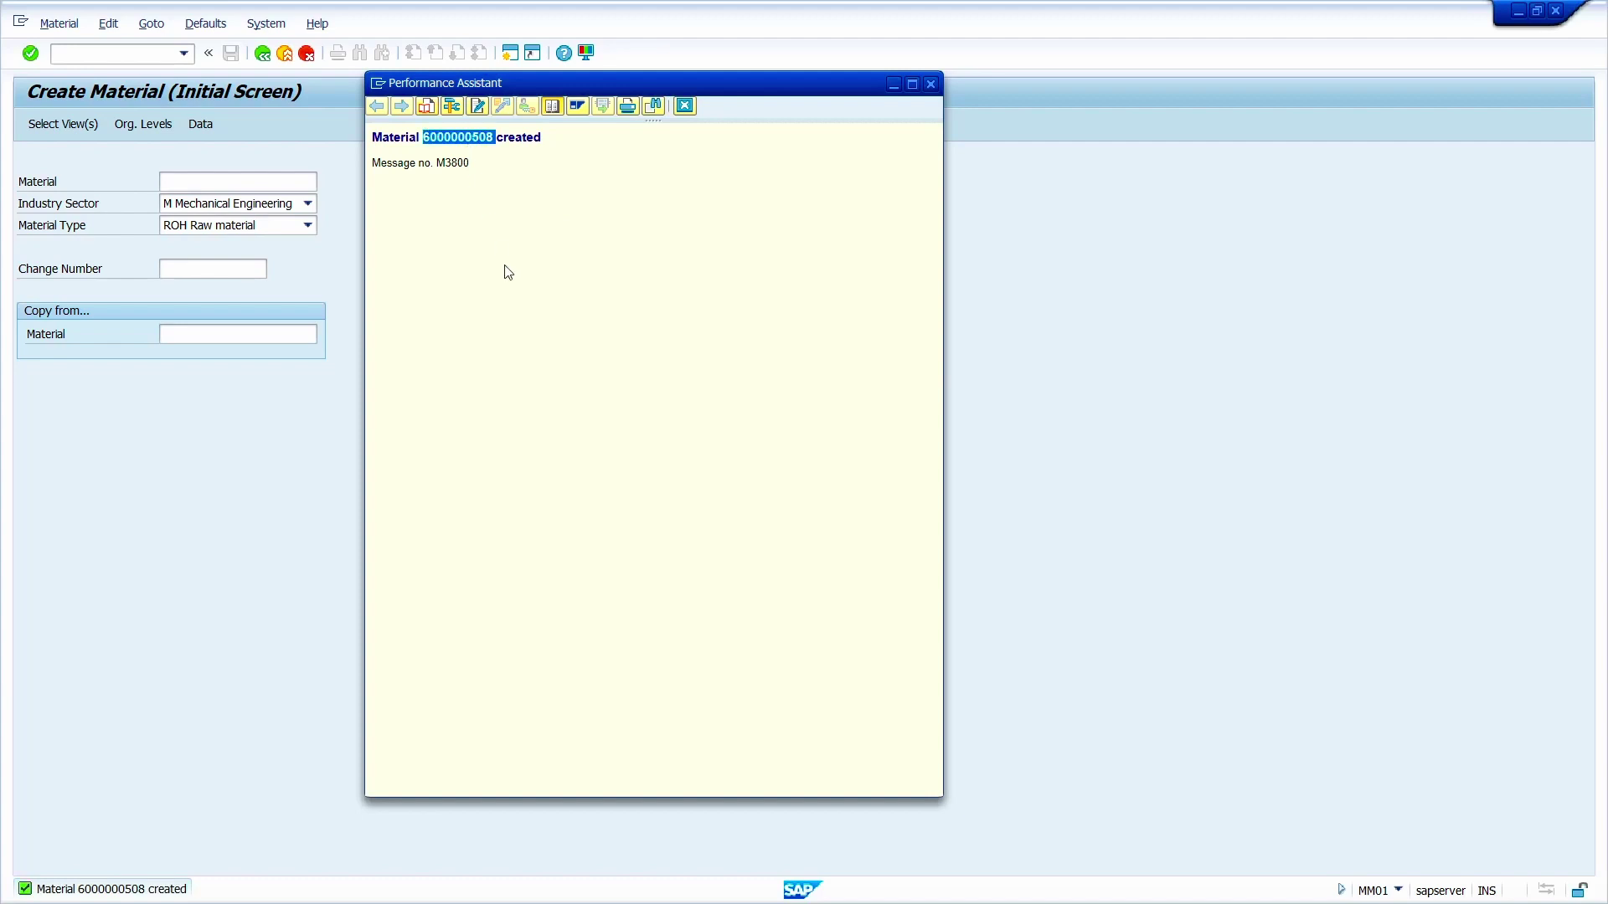
{"action": "left_click", "coordinate": [685, 105]}
Switch to transaction ME21N to create a standard purchase order and assign vendor 1000
{"action": "left_click", "coordinate": [101, 53]}
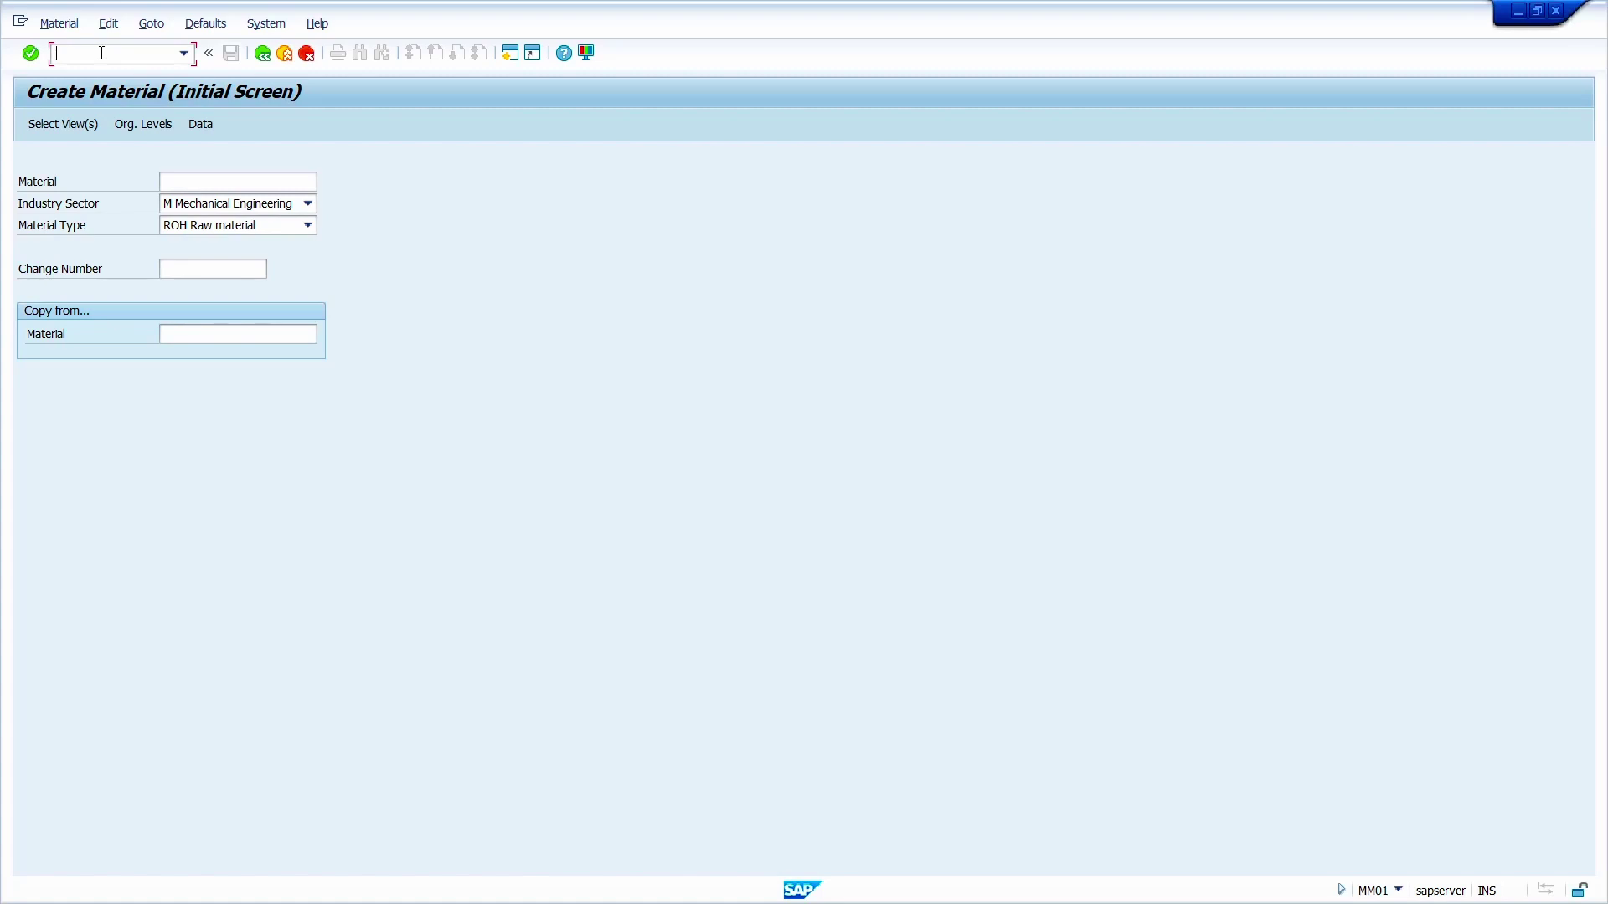
{"action": "type", "text": "/nme21n"}
{"action": "key", "text": "Return"}
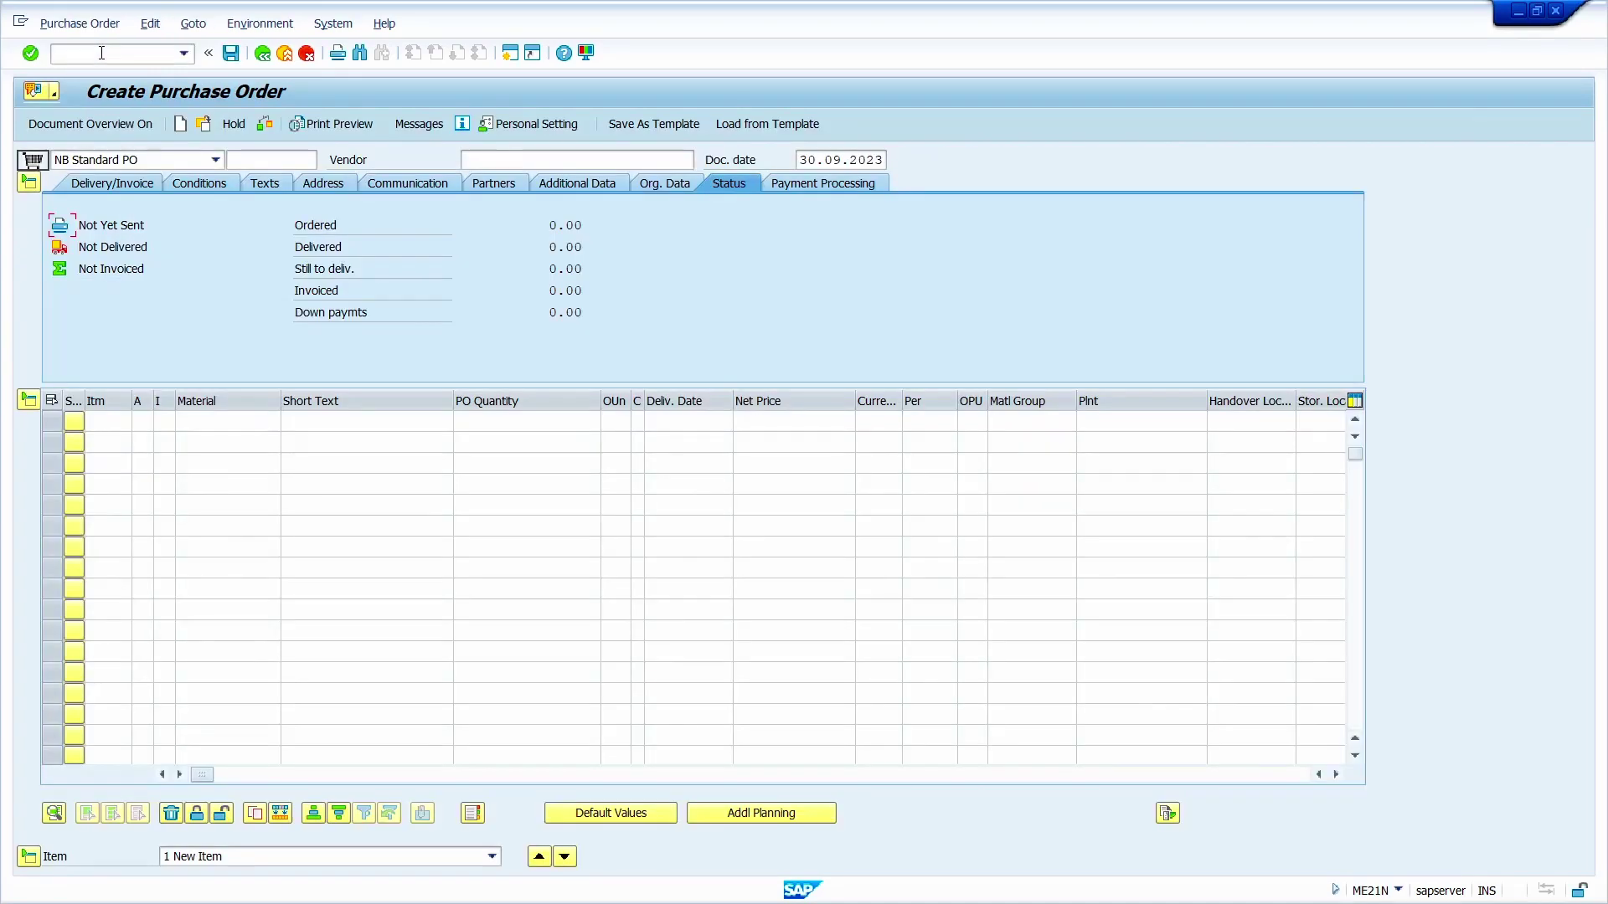
{"action": "left_click", "coordinate": [524, 162]}
{"action": "type", "text": "1000"}
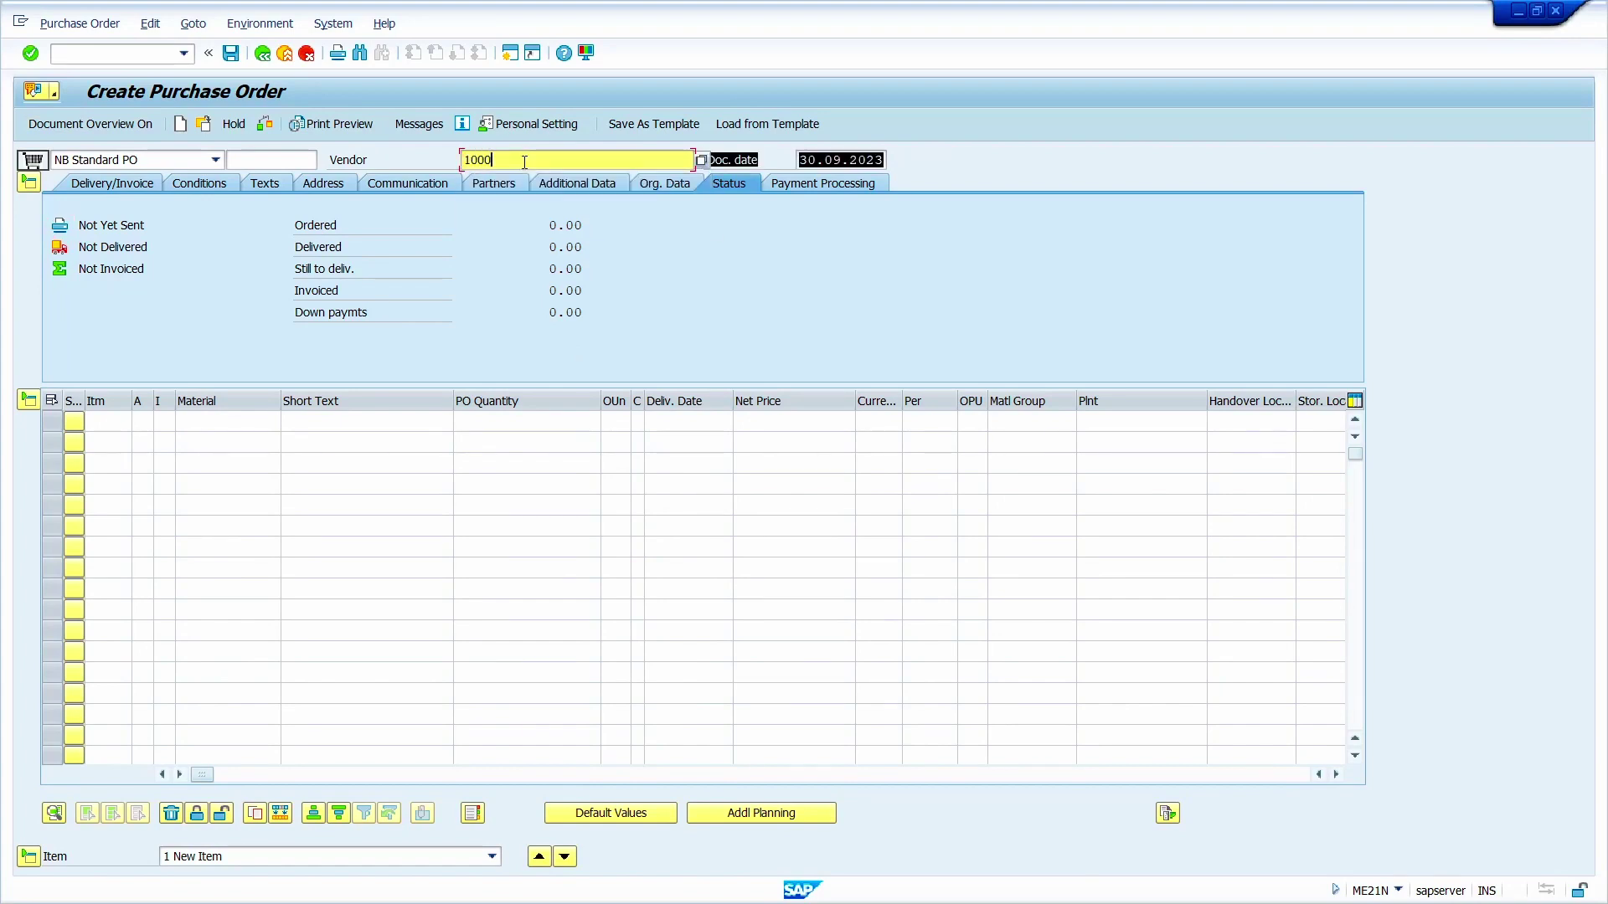
{"action": "key", "text": "Return"}
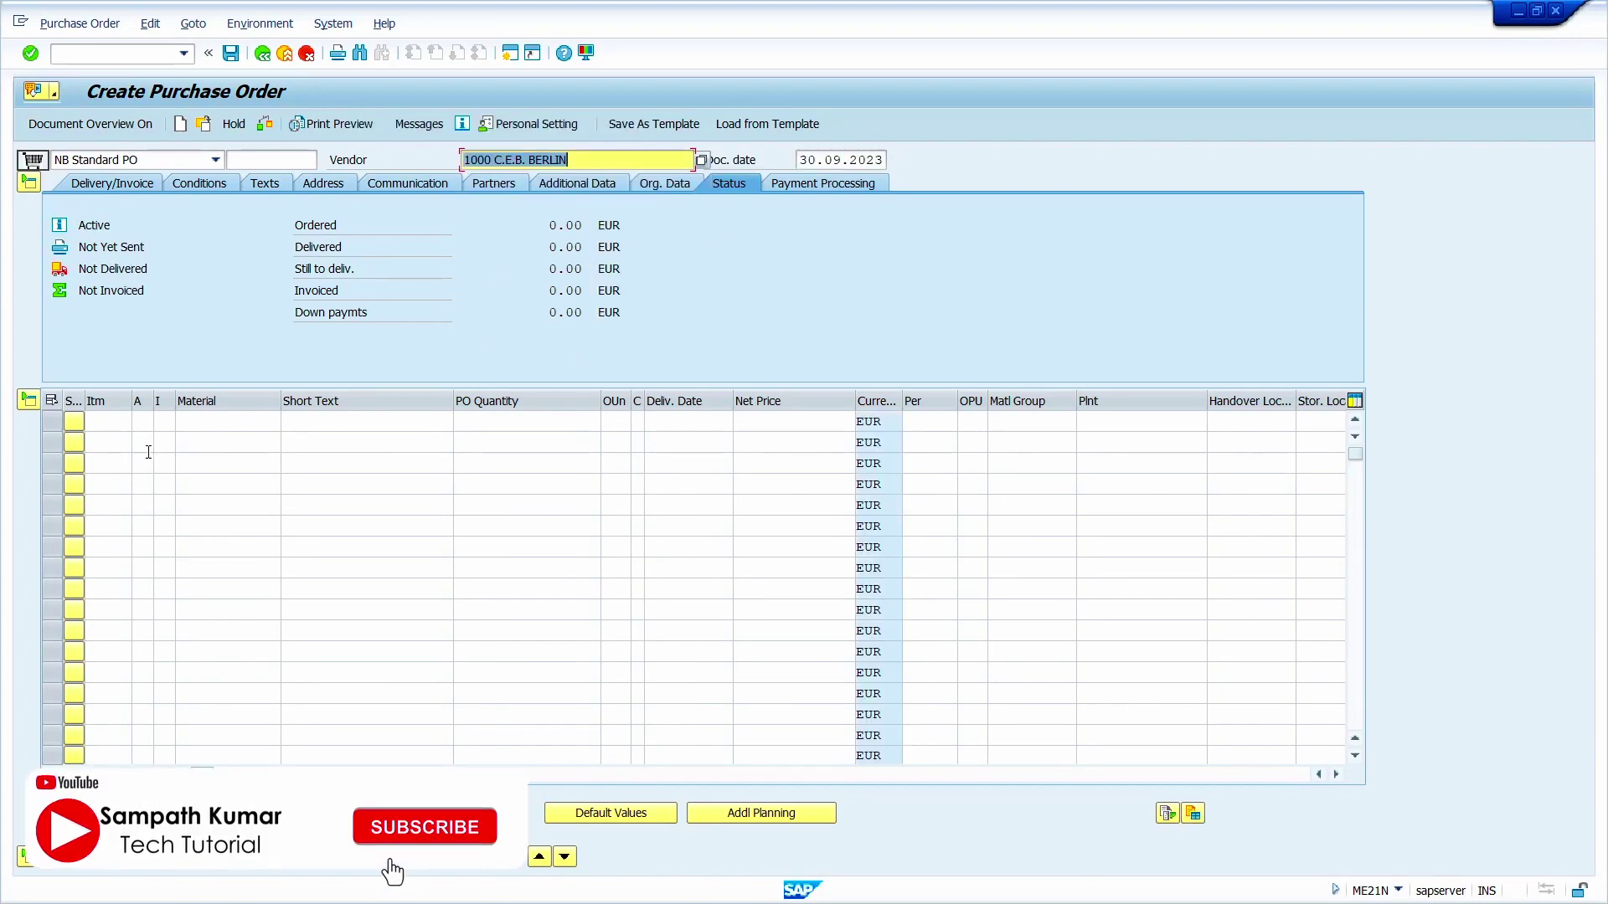
{"action": "left_click", "coordinate": [224, 421]}
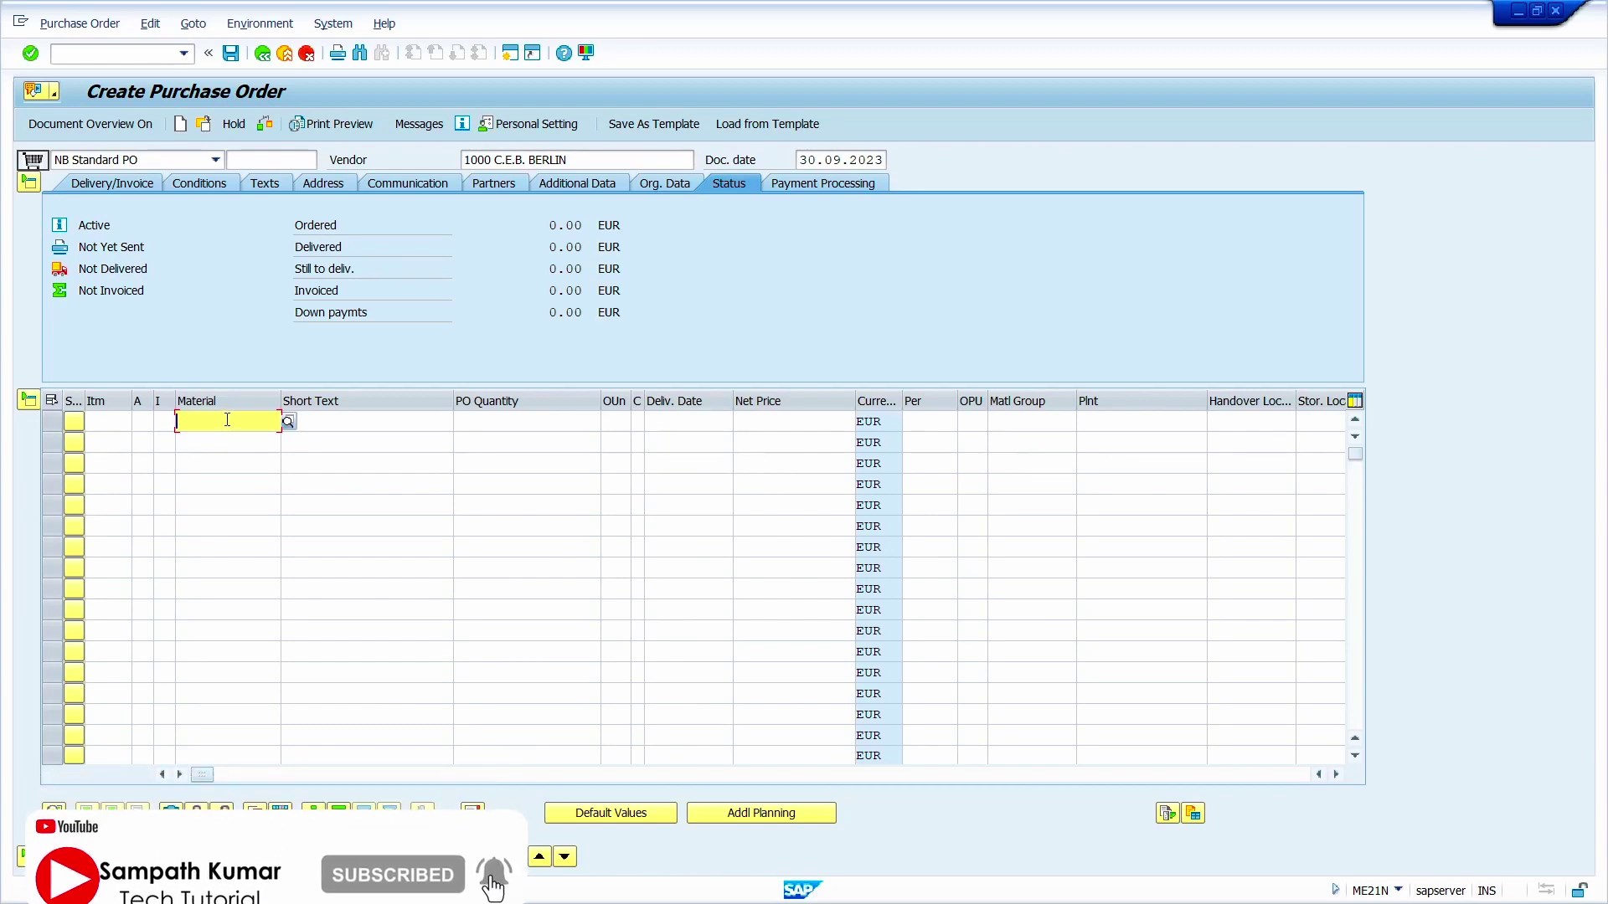
{"action": "type", "text": "6000000508"}
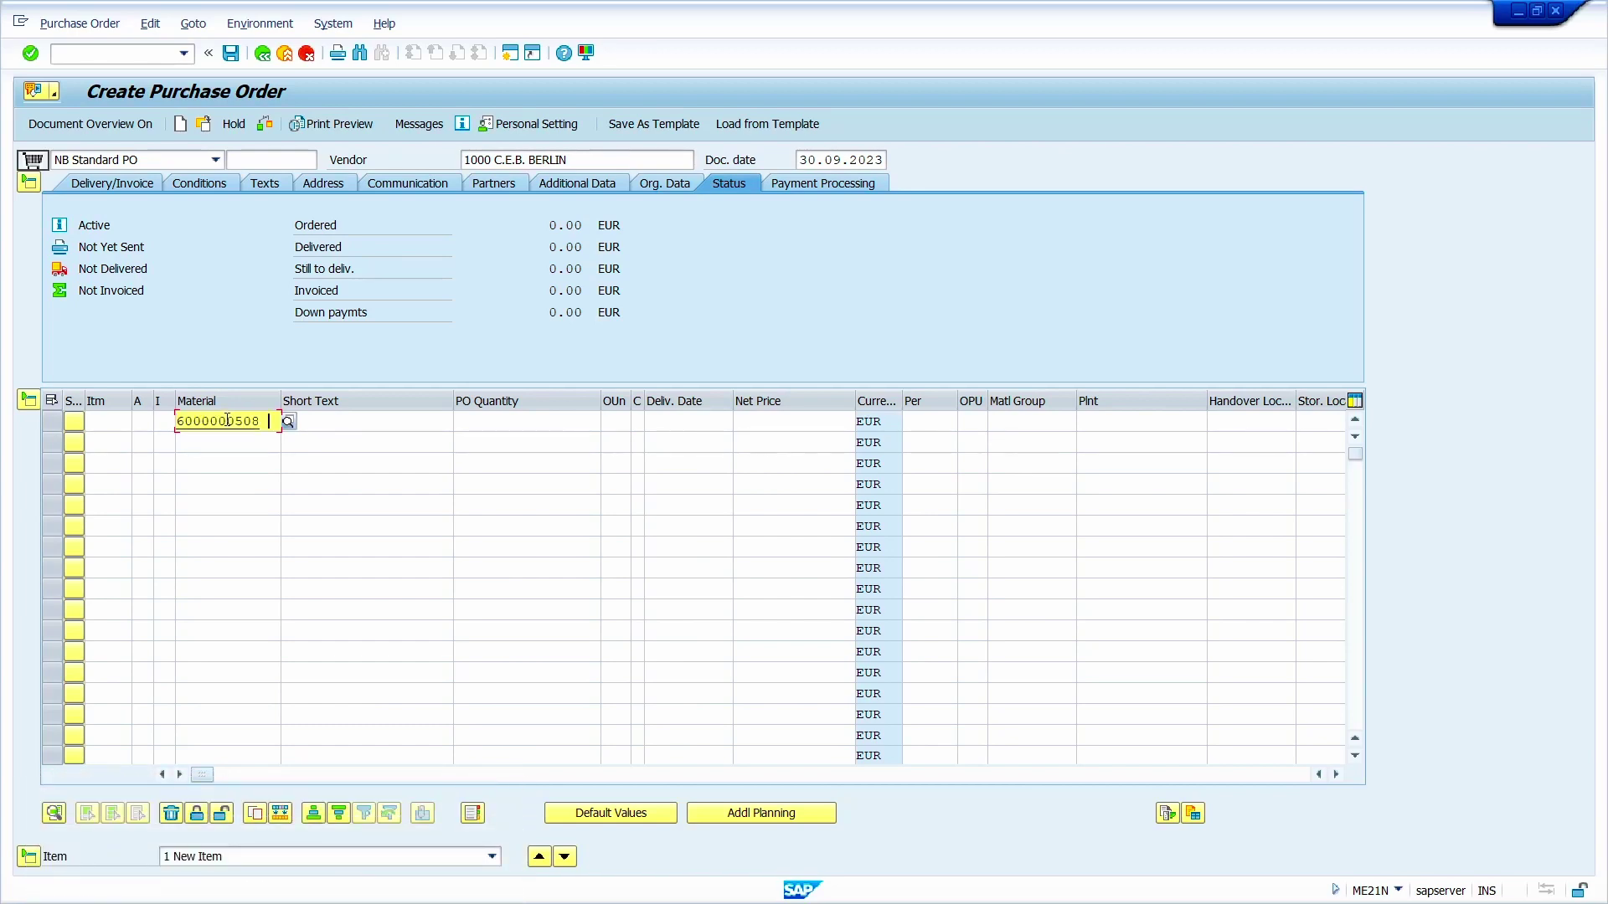
{"action": "key", "text": "Tab"}
{"action": "key", "text": "Tab"}
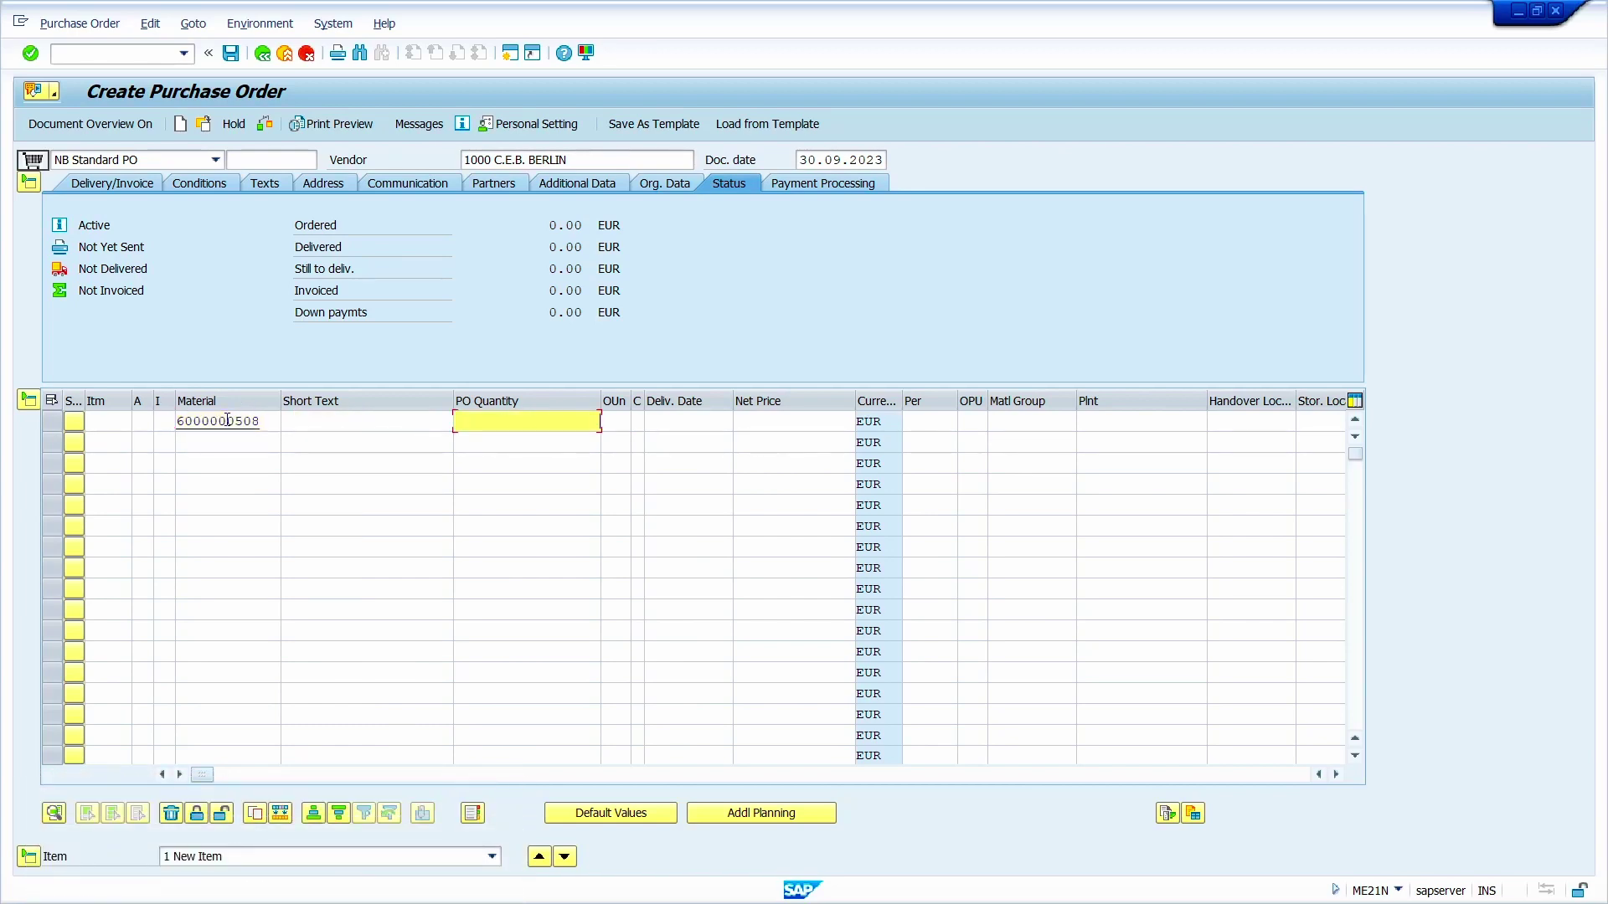
{"action": "type", "text": "100"}
{"action": "key", "text": "Tab"}
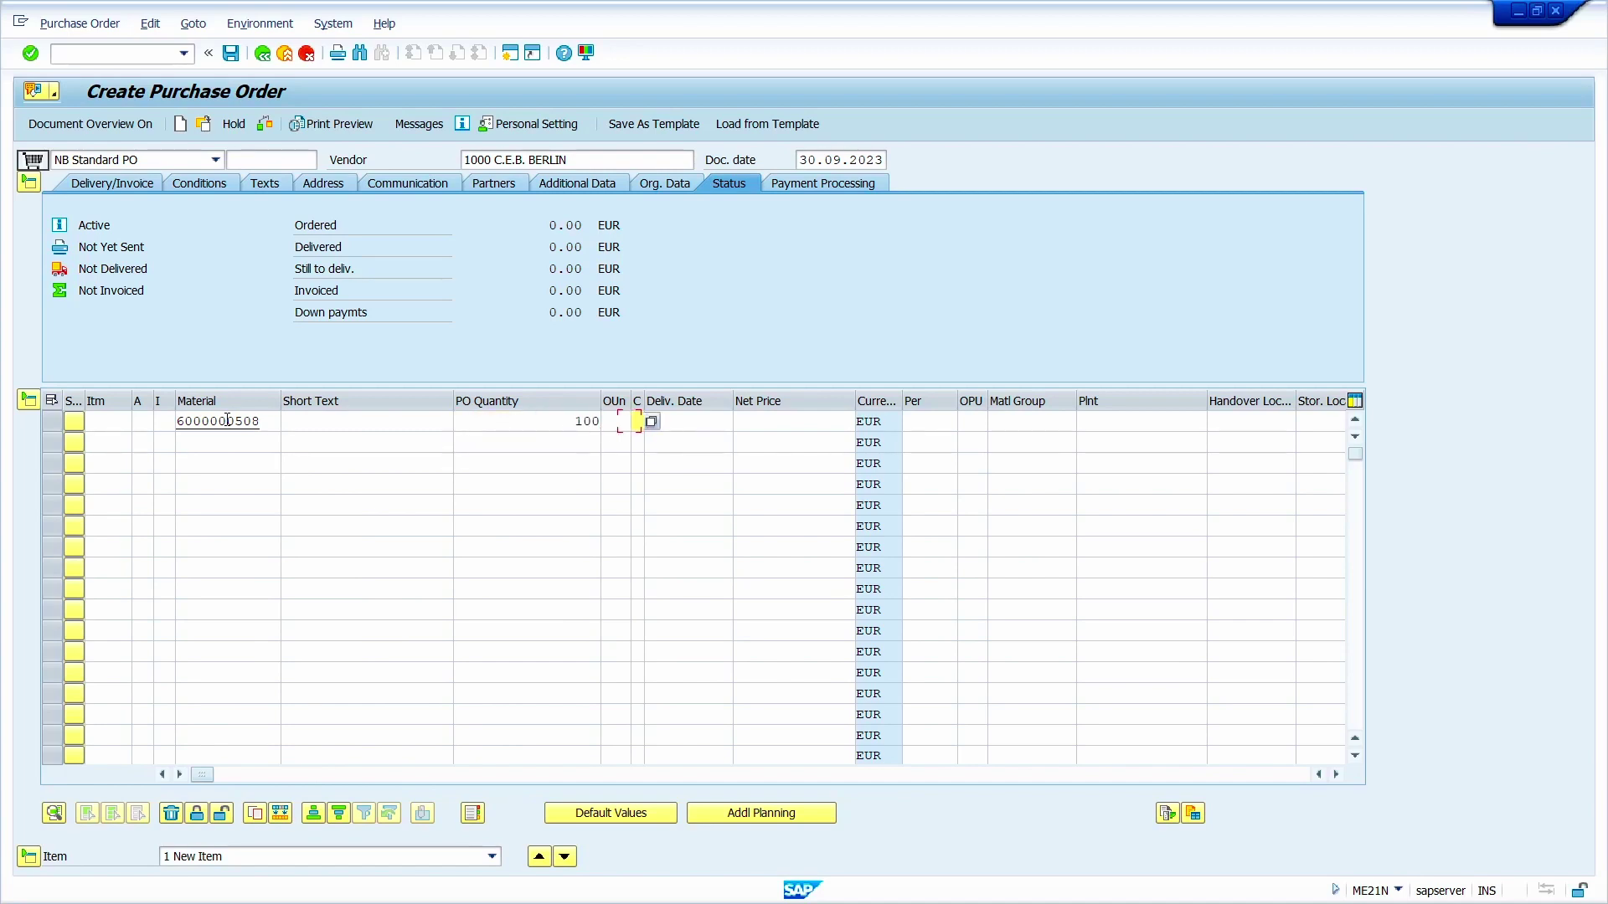
{"action": "key", "text": "Tab"}
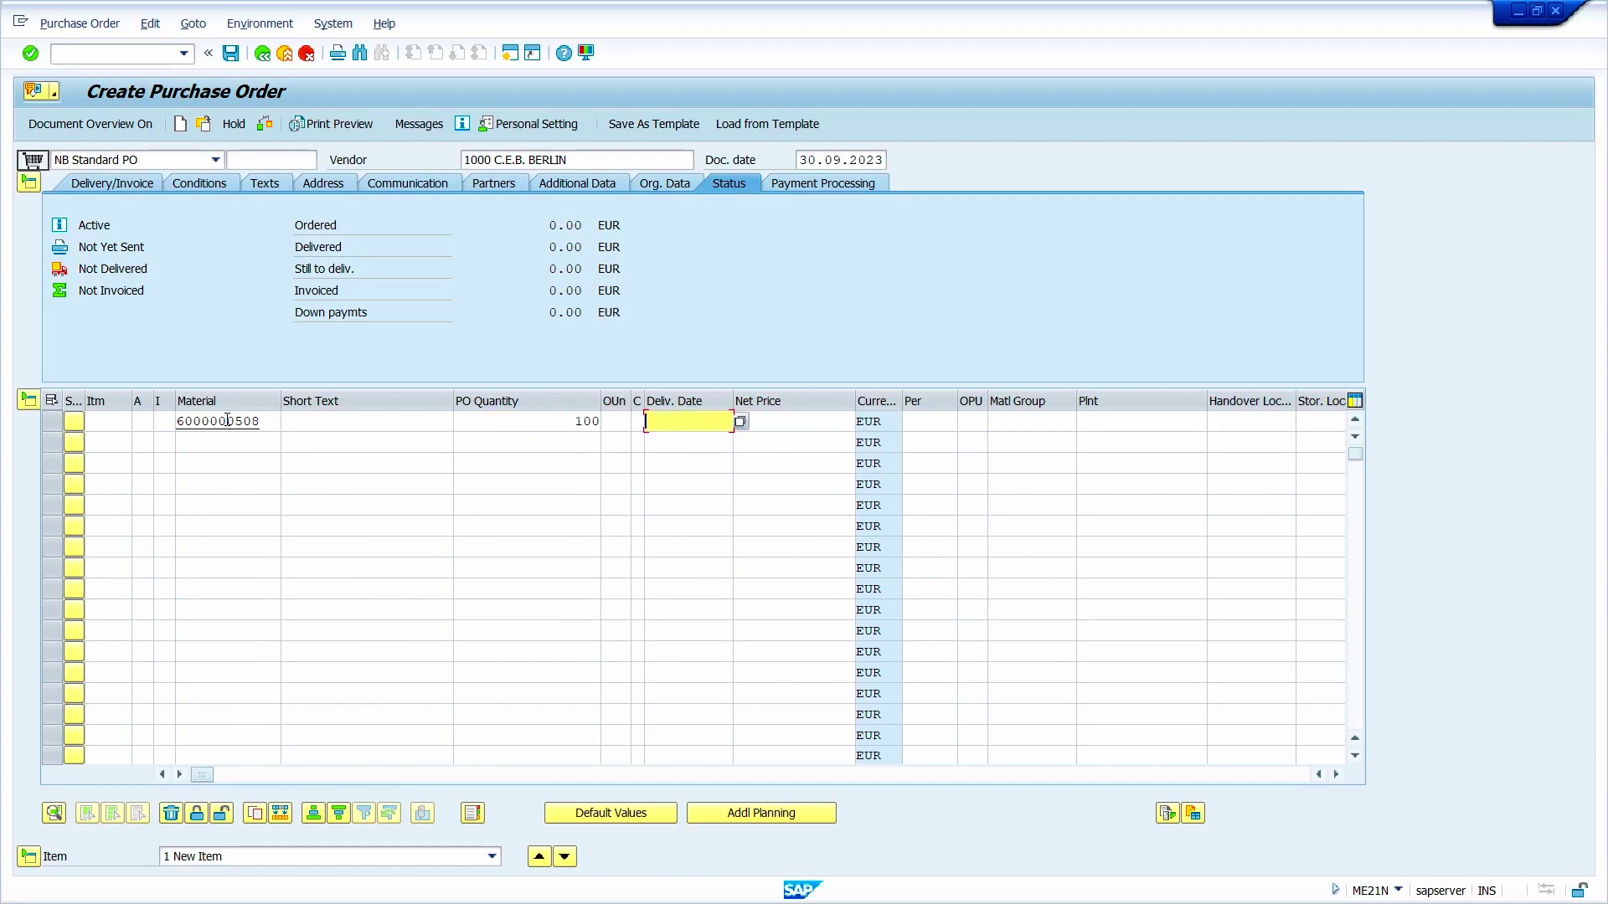
{"action": "key", "text": "Tab"}
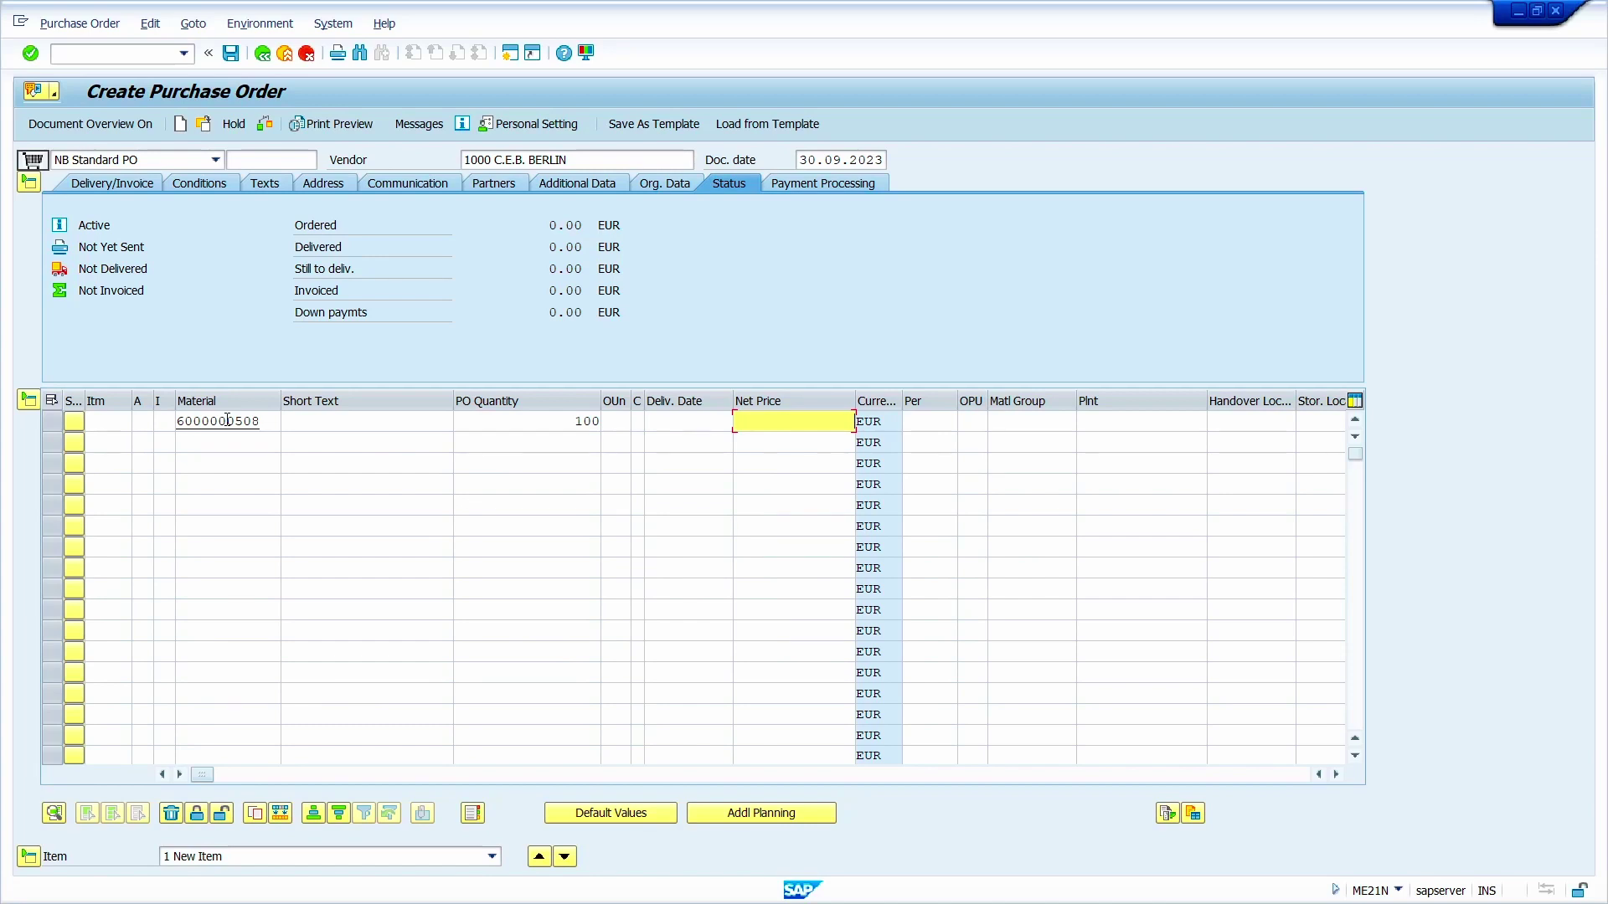
Complete the first item with net price 12, plant 1000 and storage location 0001, and confirm the entries
{"action": "type", "text": "12"}
{"action": "key", "text": "Tab"}
{"action": "key", "text": "Tab"}
{"action": "key", "text": "Tab"}
{"action": "key", "text": "Tab"}
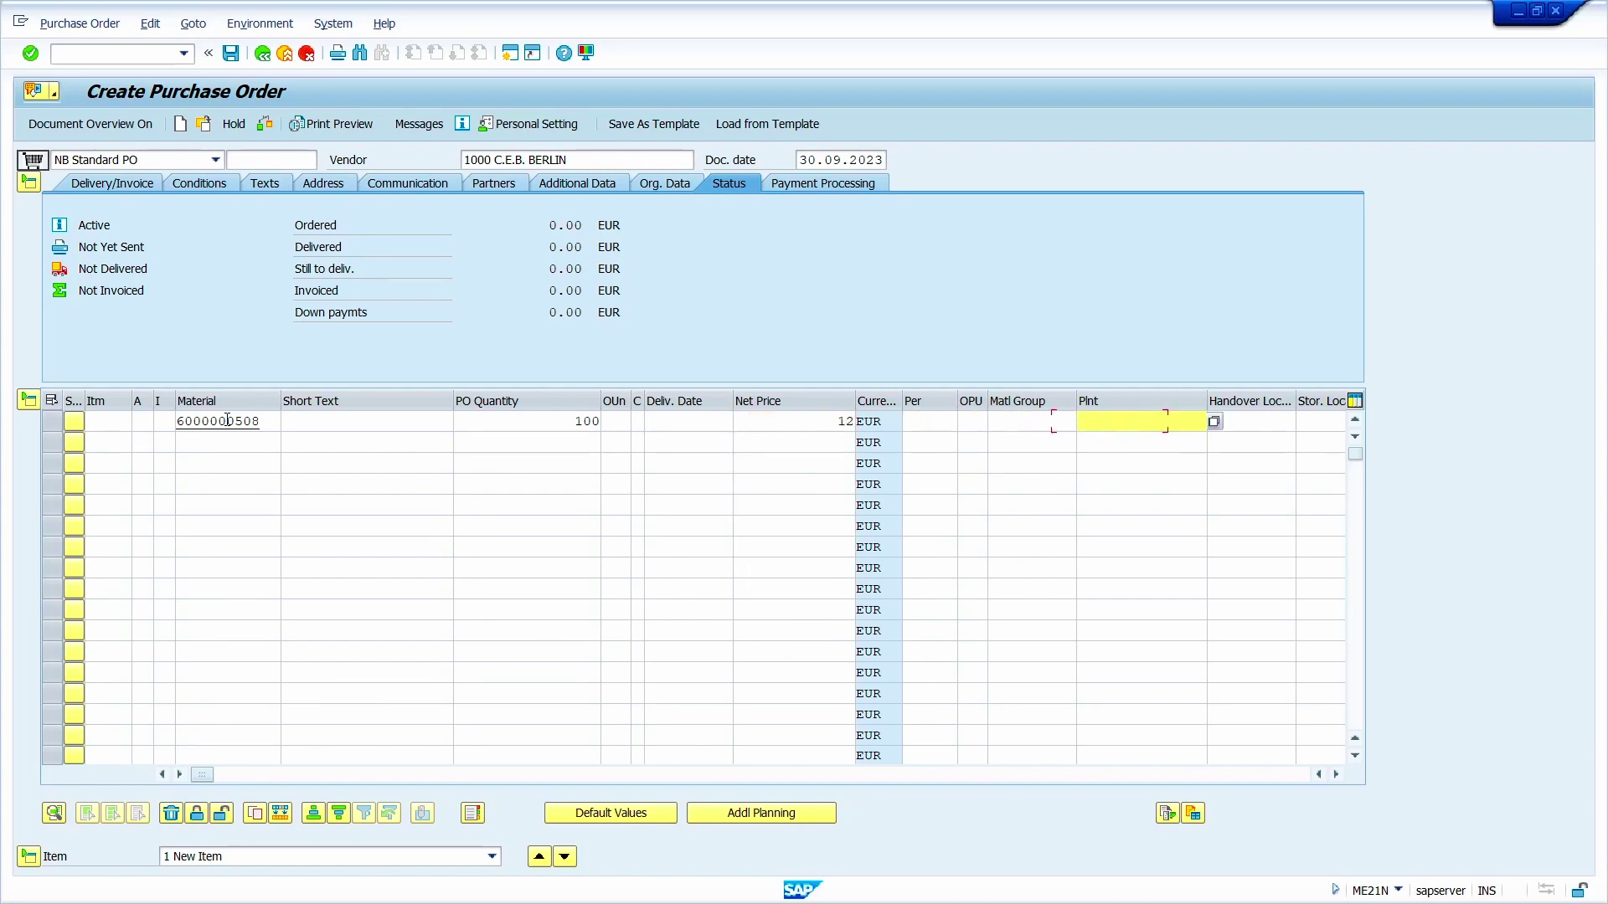
{"action": "type", "text": "1000"}
{"action": "key", "text": "Tab"}
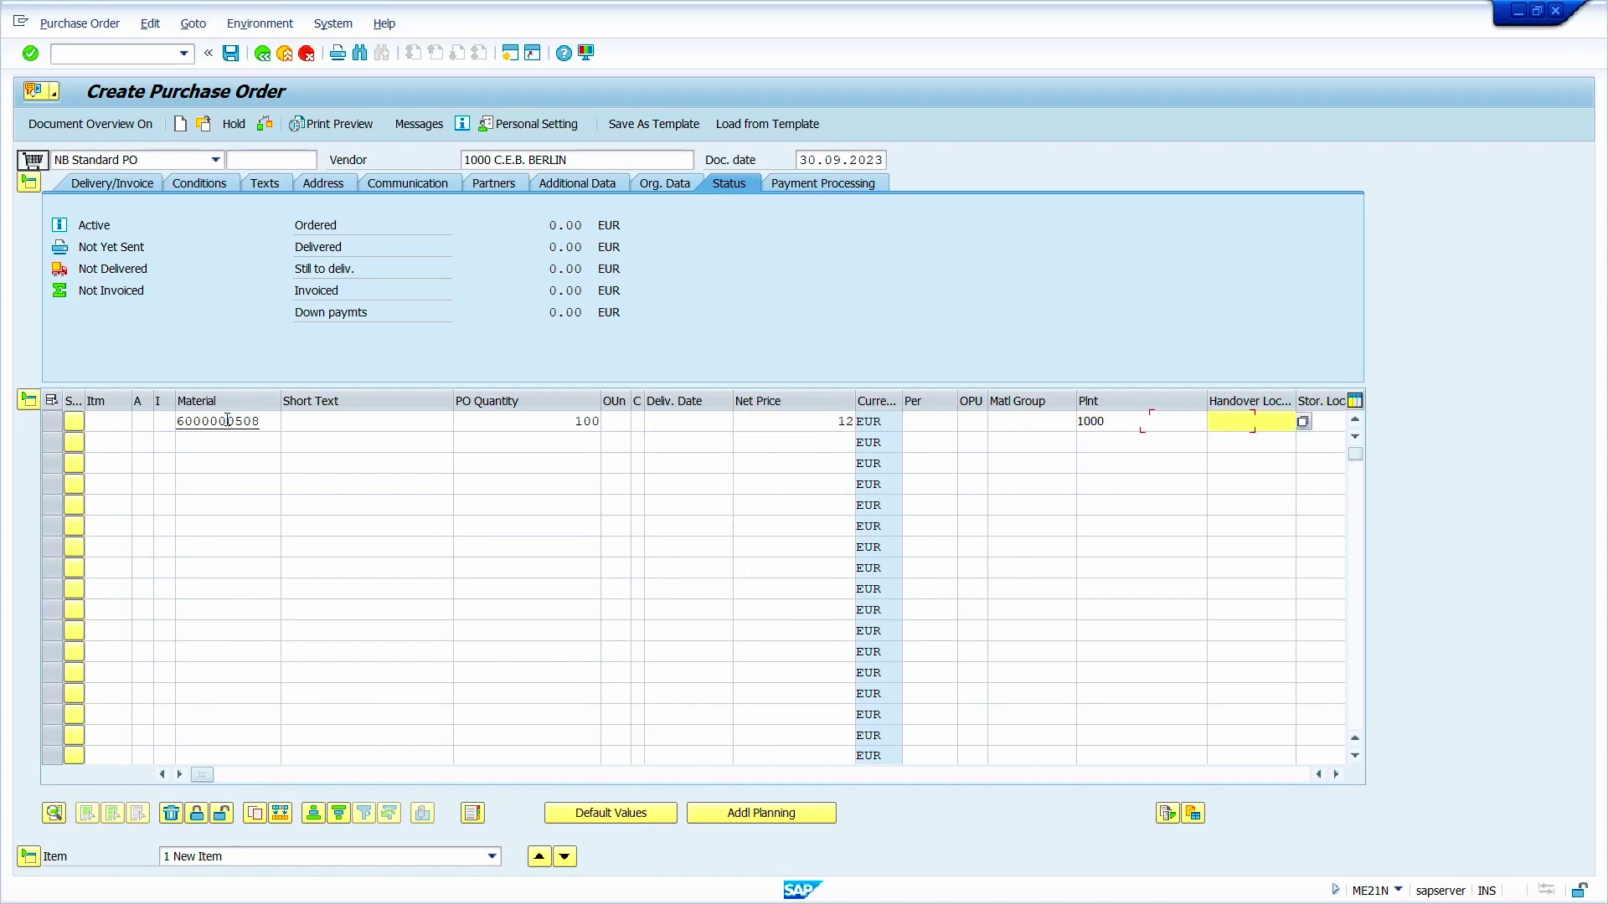
{"action": "key", "text": "Tab"}
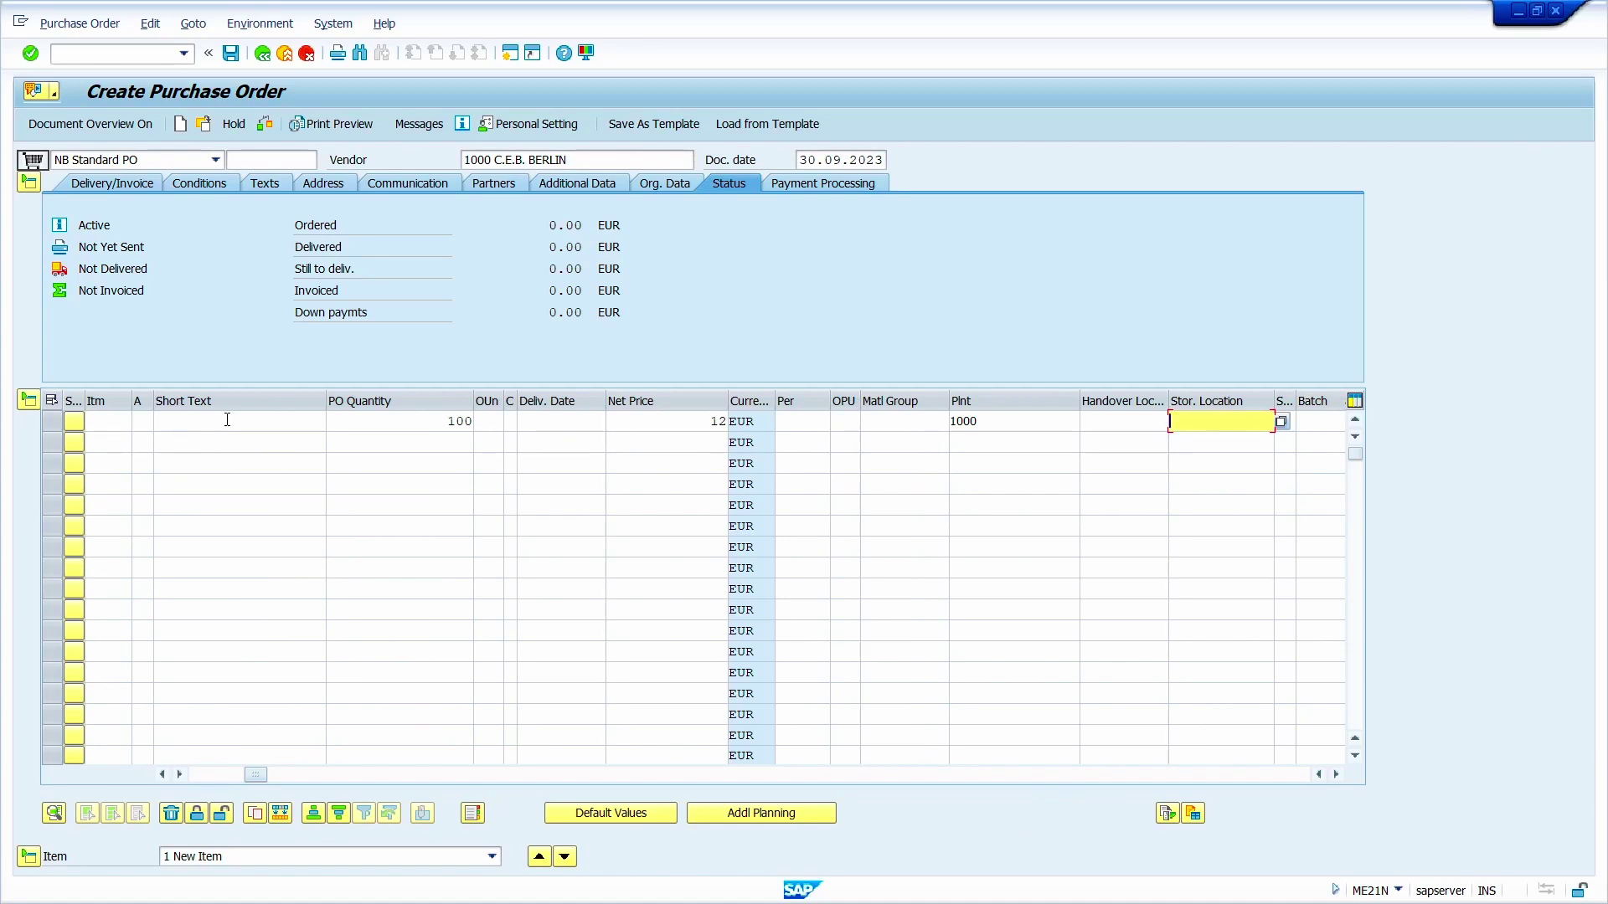
{"action": "type", "text": "0001"}
{"action": "key", "text": "Return"}
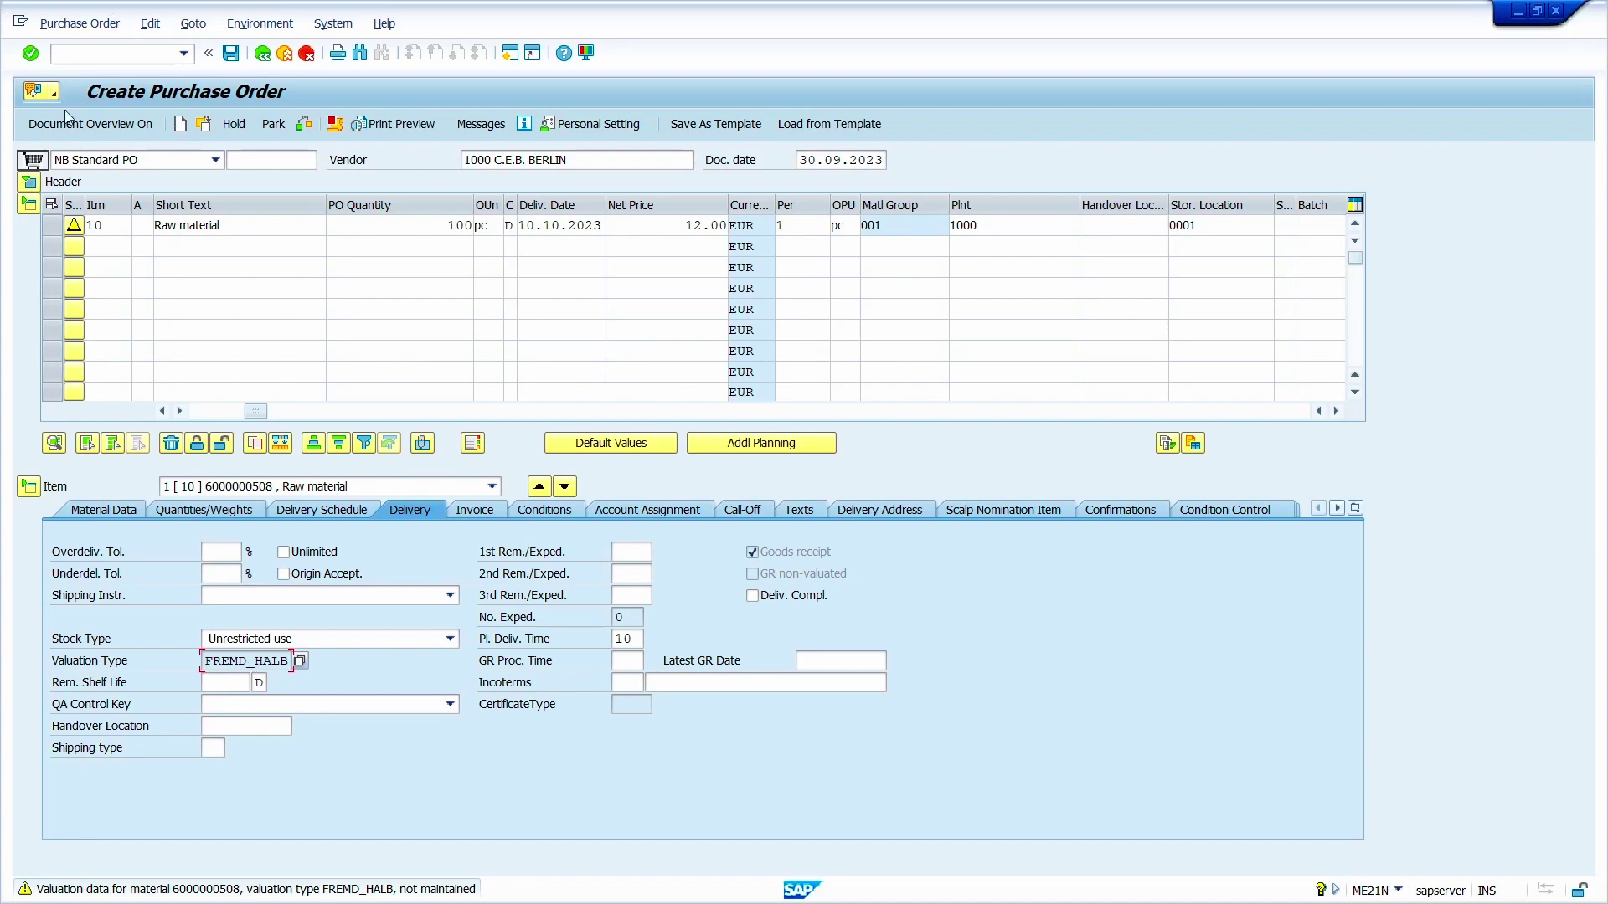
Open the split valuation configuration, transaction OMWC, in a new session and dismiss the valuation area prompt
{"action": "left_click", "coordinate": [118, 53]}
{"action": "type", "text": "/nme"}
{"action": "key", "text": "BackSpace"}
{"action": "key", "text": "BackSpace"}
{"action": "key", "text": "BackSpace"}
{"action": "key", "text": "BackSpace"}
{"action": "type", "text": "/oomwc"}
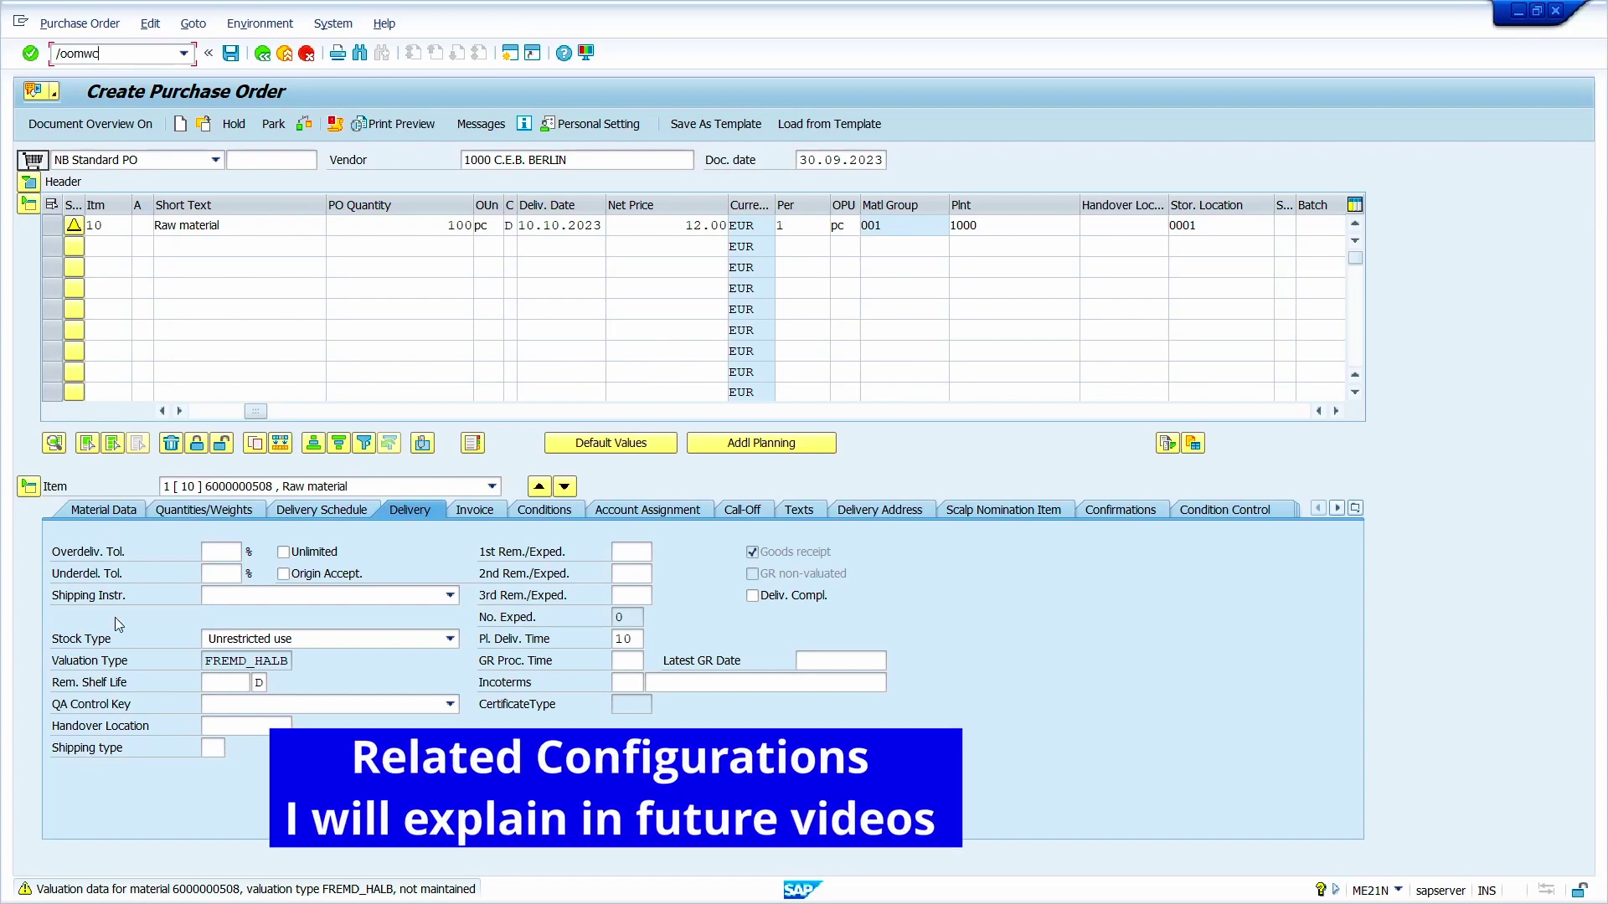
{"action": "left_click", "coordinate": [231, 658]}
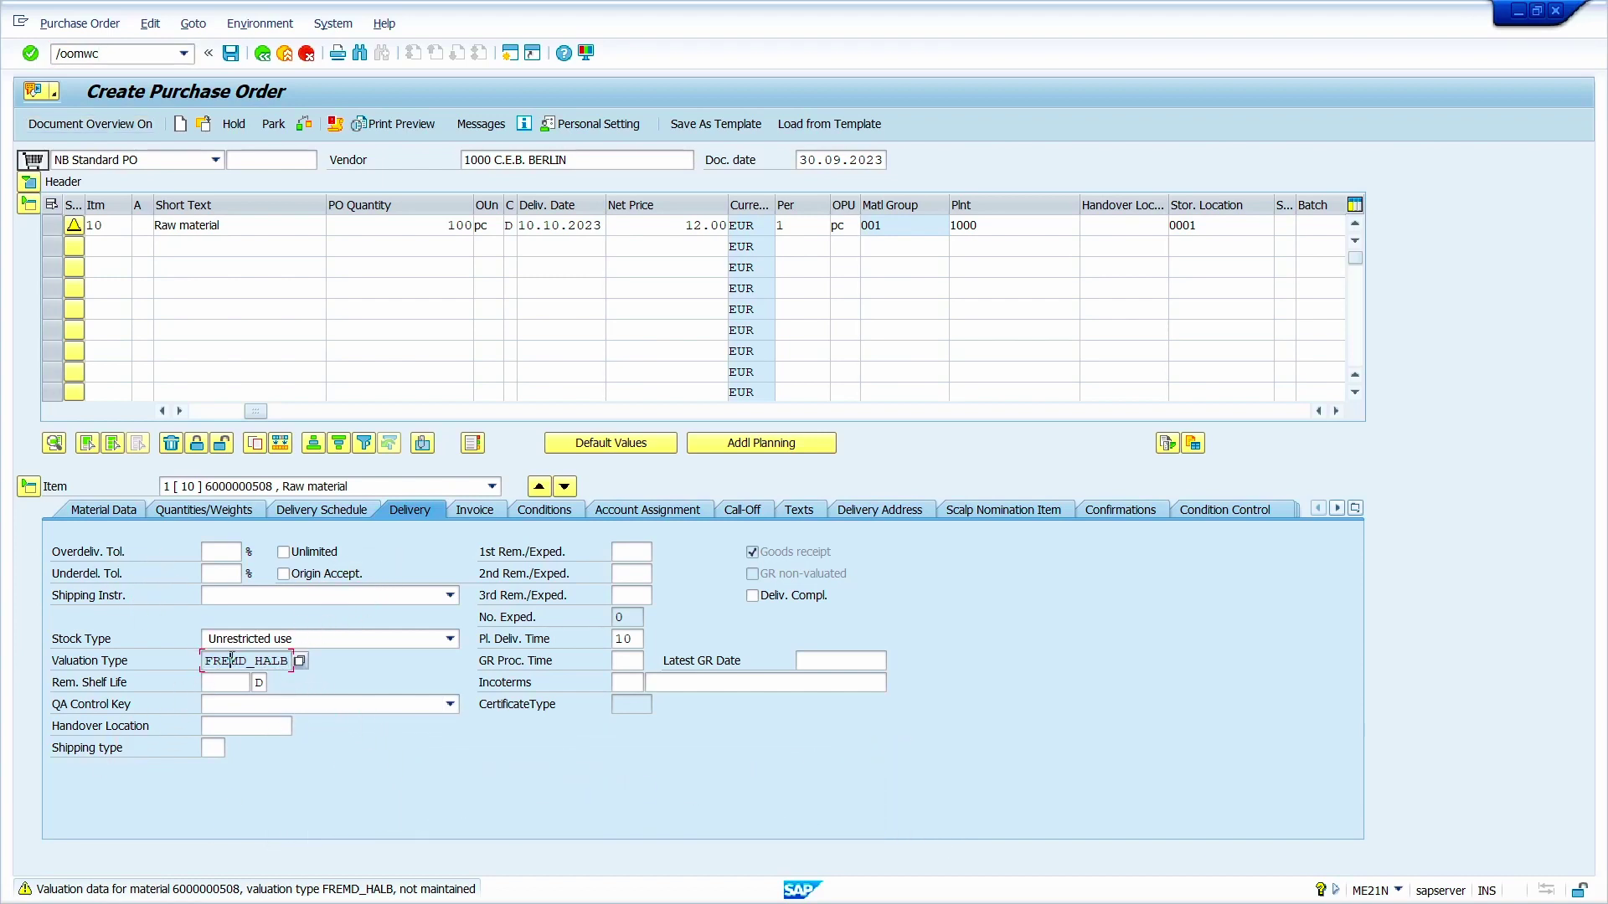
{"action": "key", "text": "Return"}
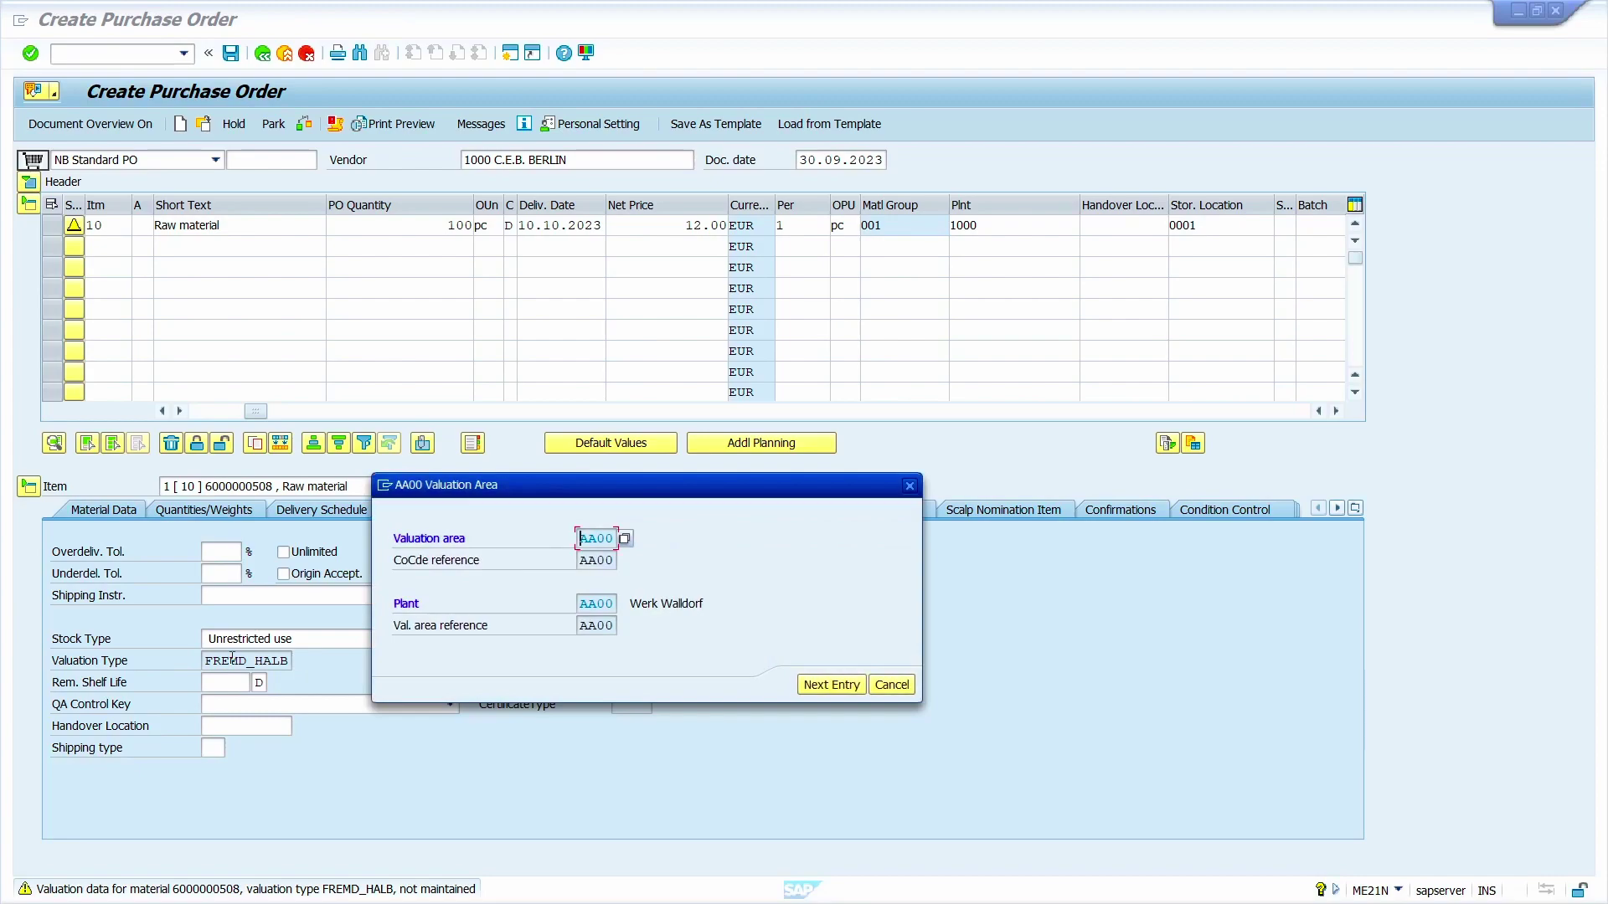
{"action": "left_click", "coordinate": [898, 690]}
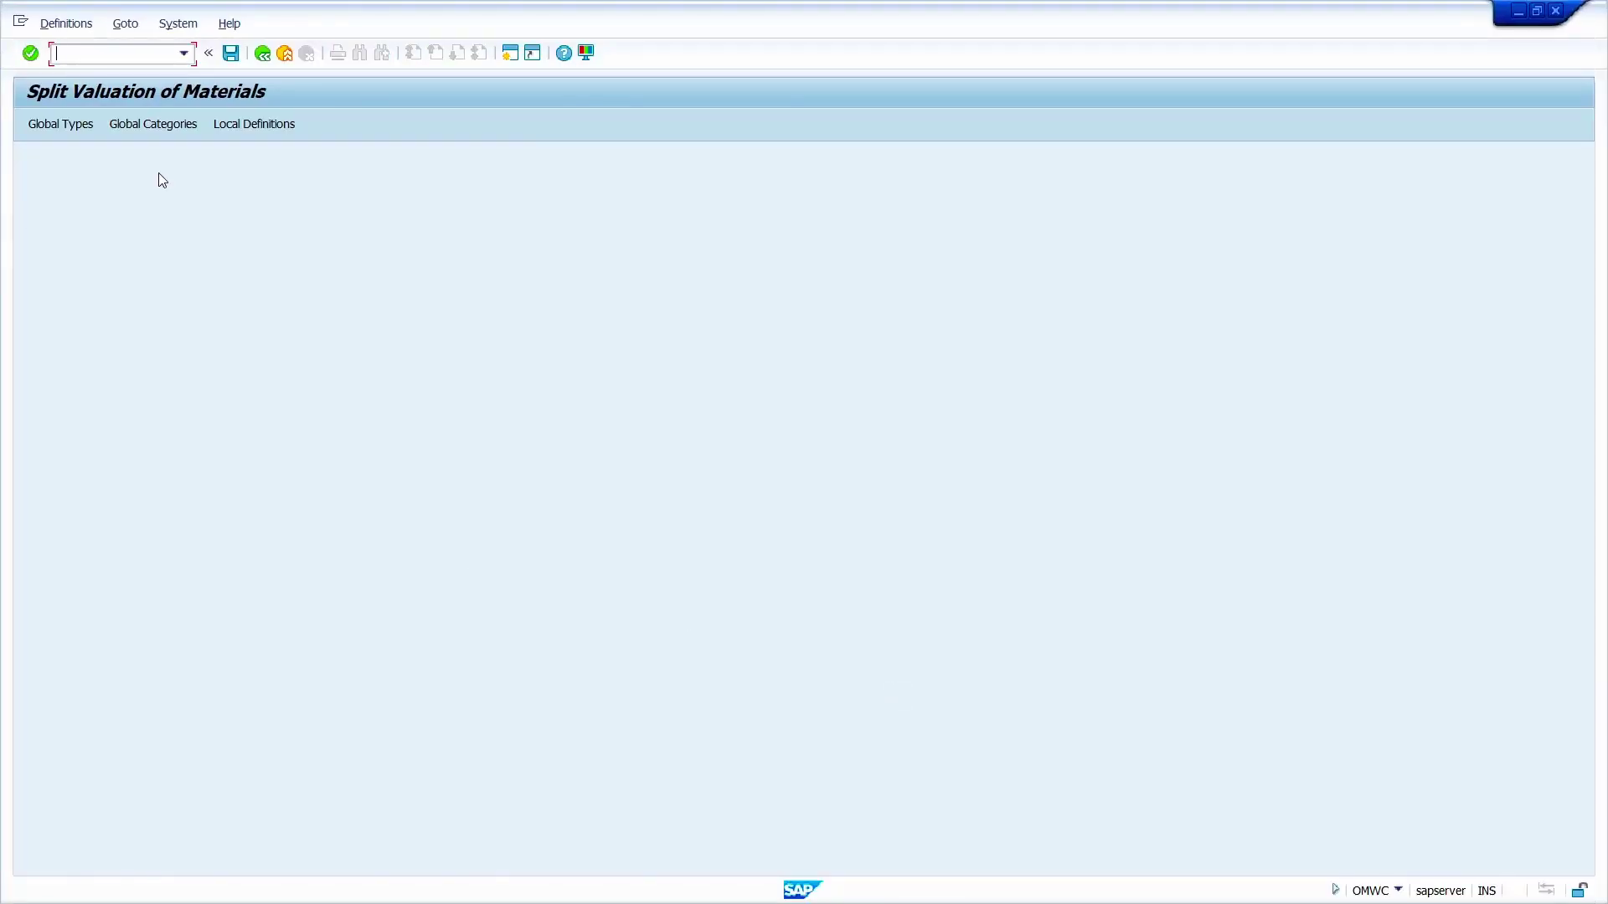
Open the details of global valuation category B (Inhse/ext.proc.) to examine its default valuation types
{"action": "left_click", "coordinate": [158, 126]}
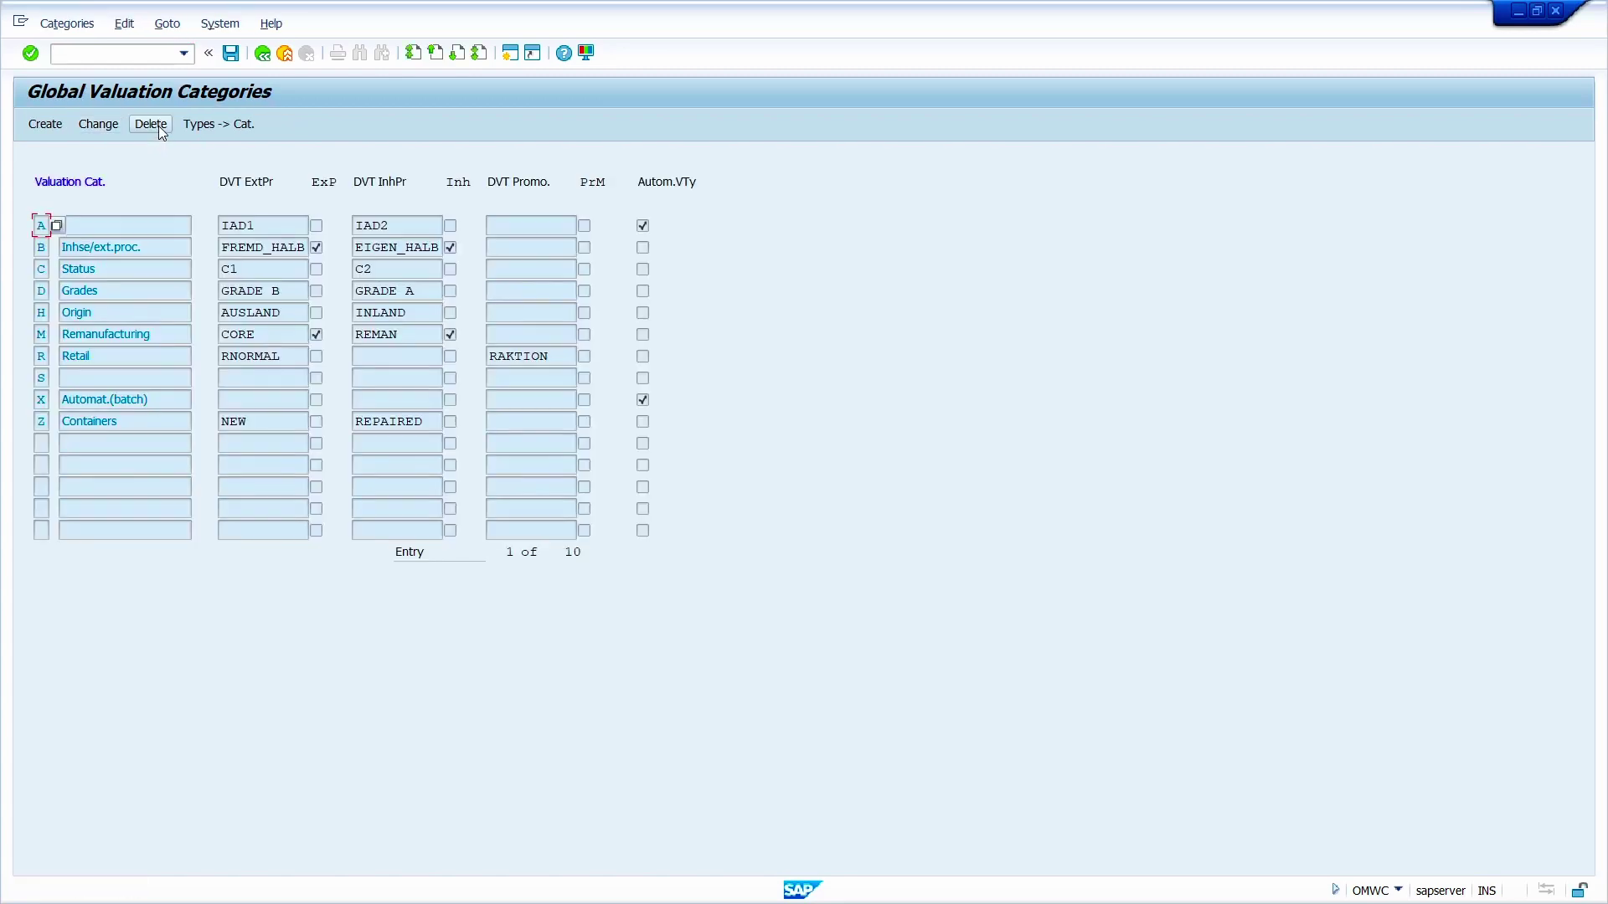
{"action": "left_click", "coordinate": [47, 252]}
{"action": "left_click", "coordinate": [98, 124]}
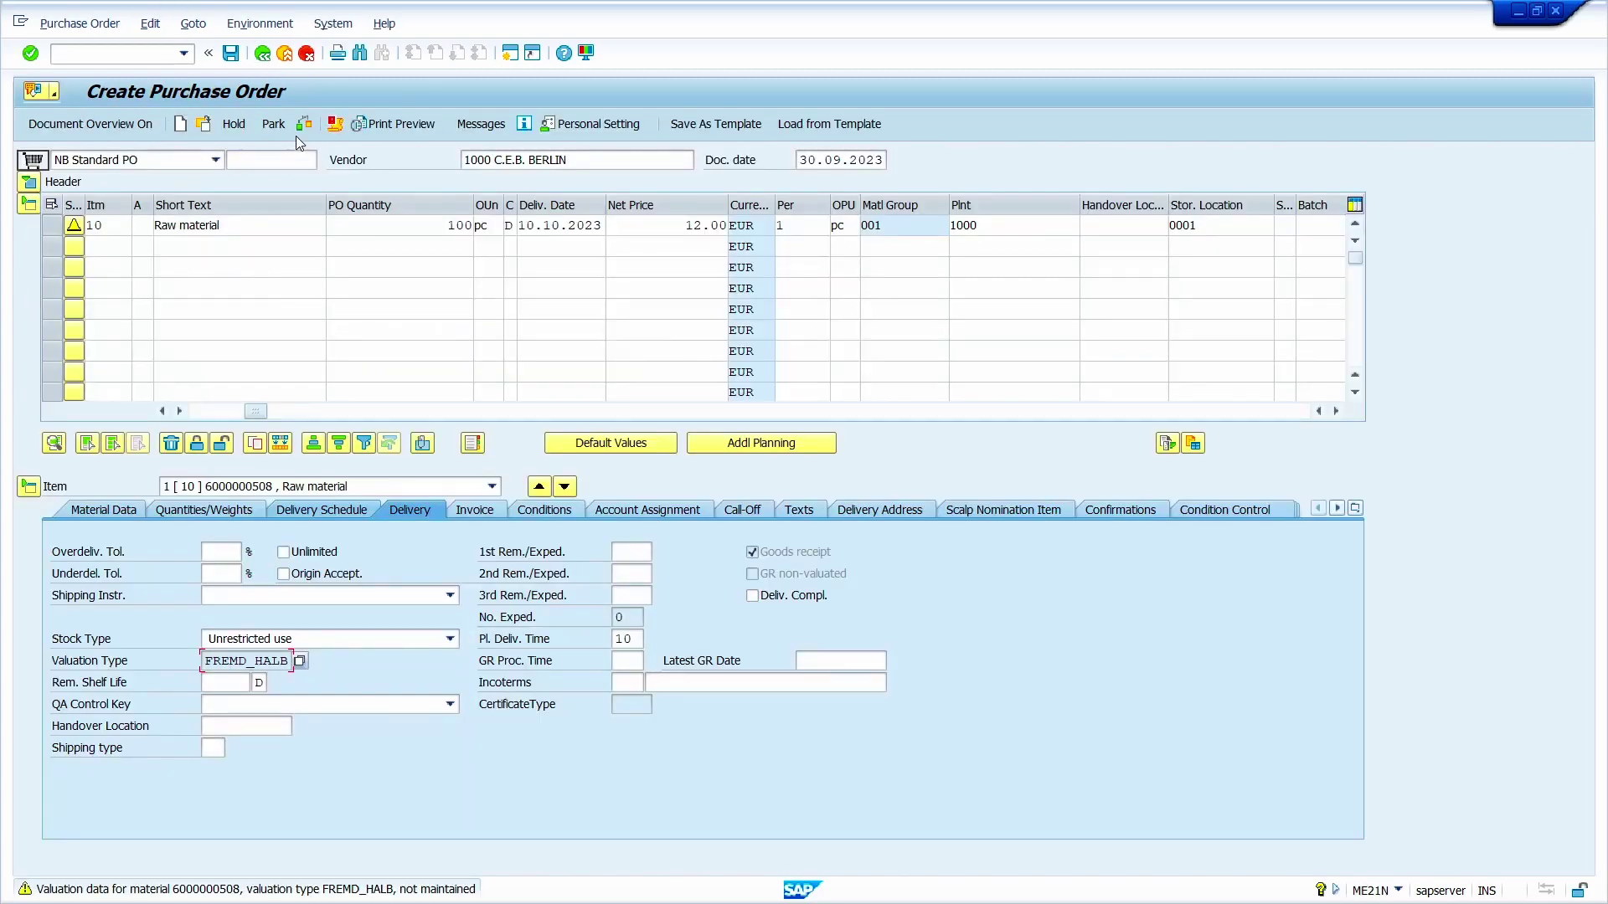
Check and save the purchase order, and copy its number from the creation message
{"action": "left_click", "coordinate": [301, 125]}
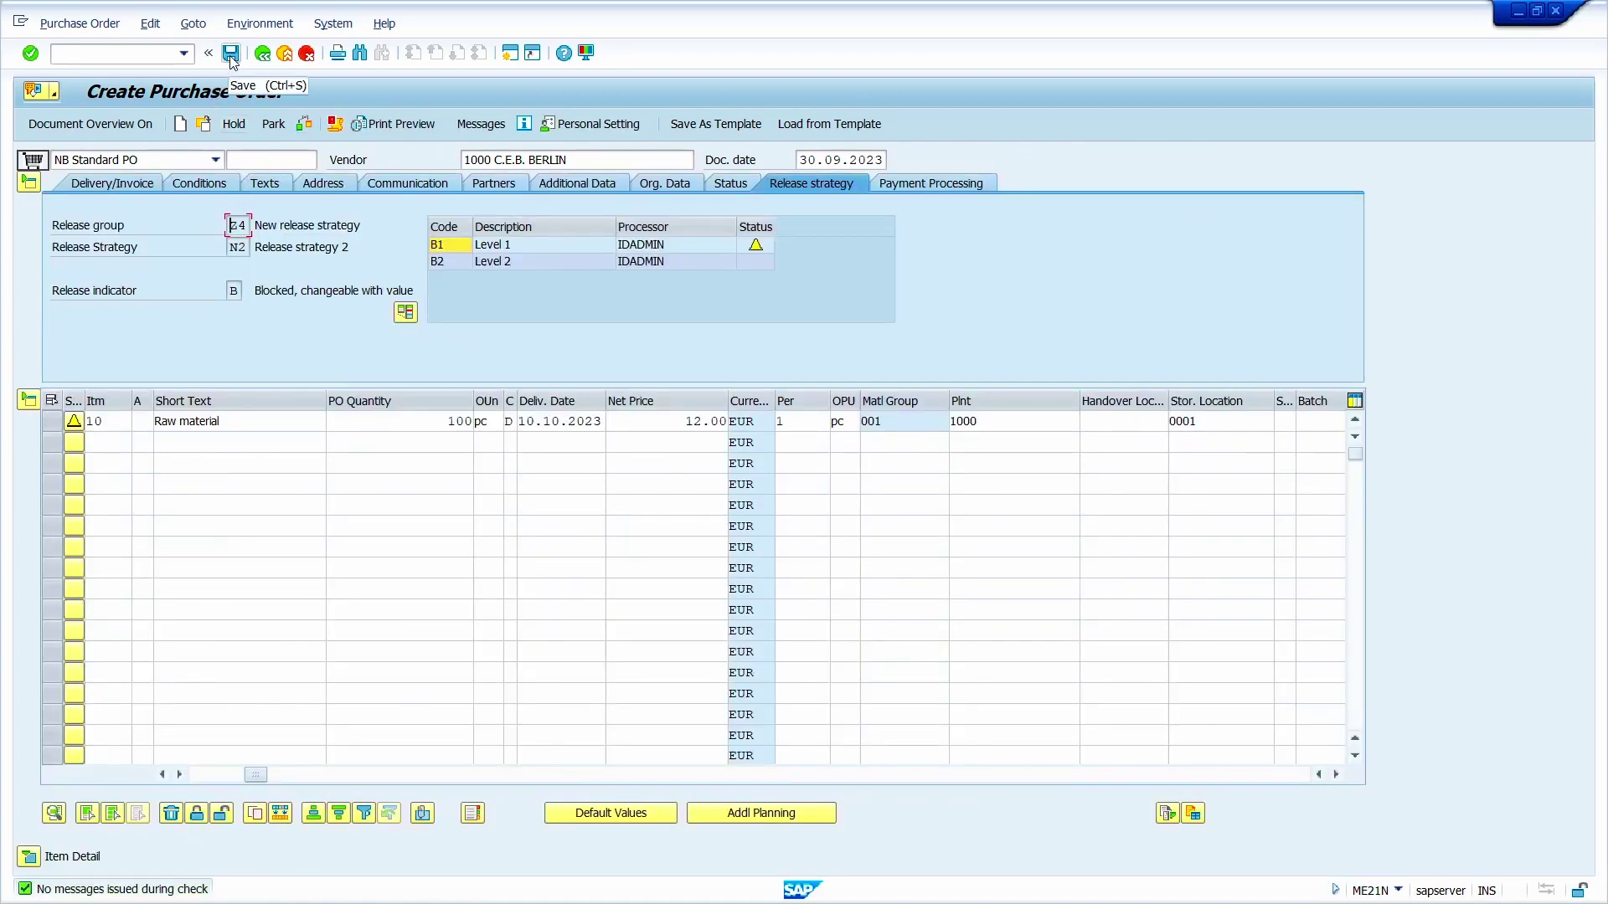
{"action": "left_click", "coordinate": [231, 56]}
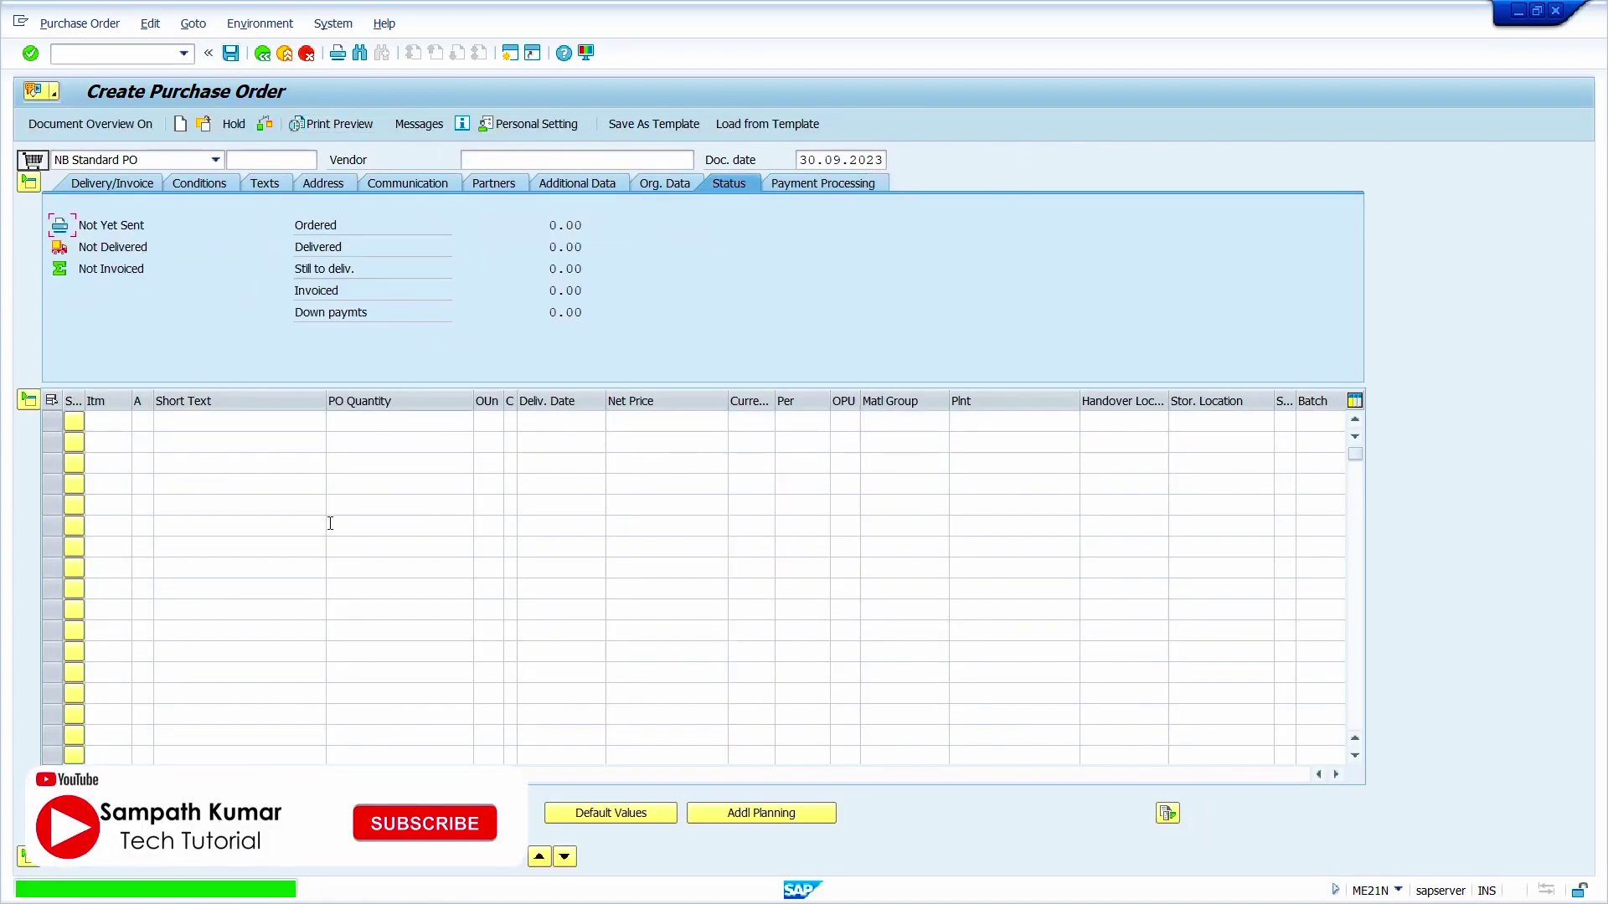
{"action": "key", "text": "F1"}
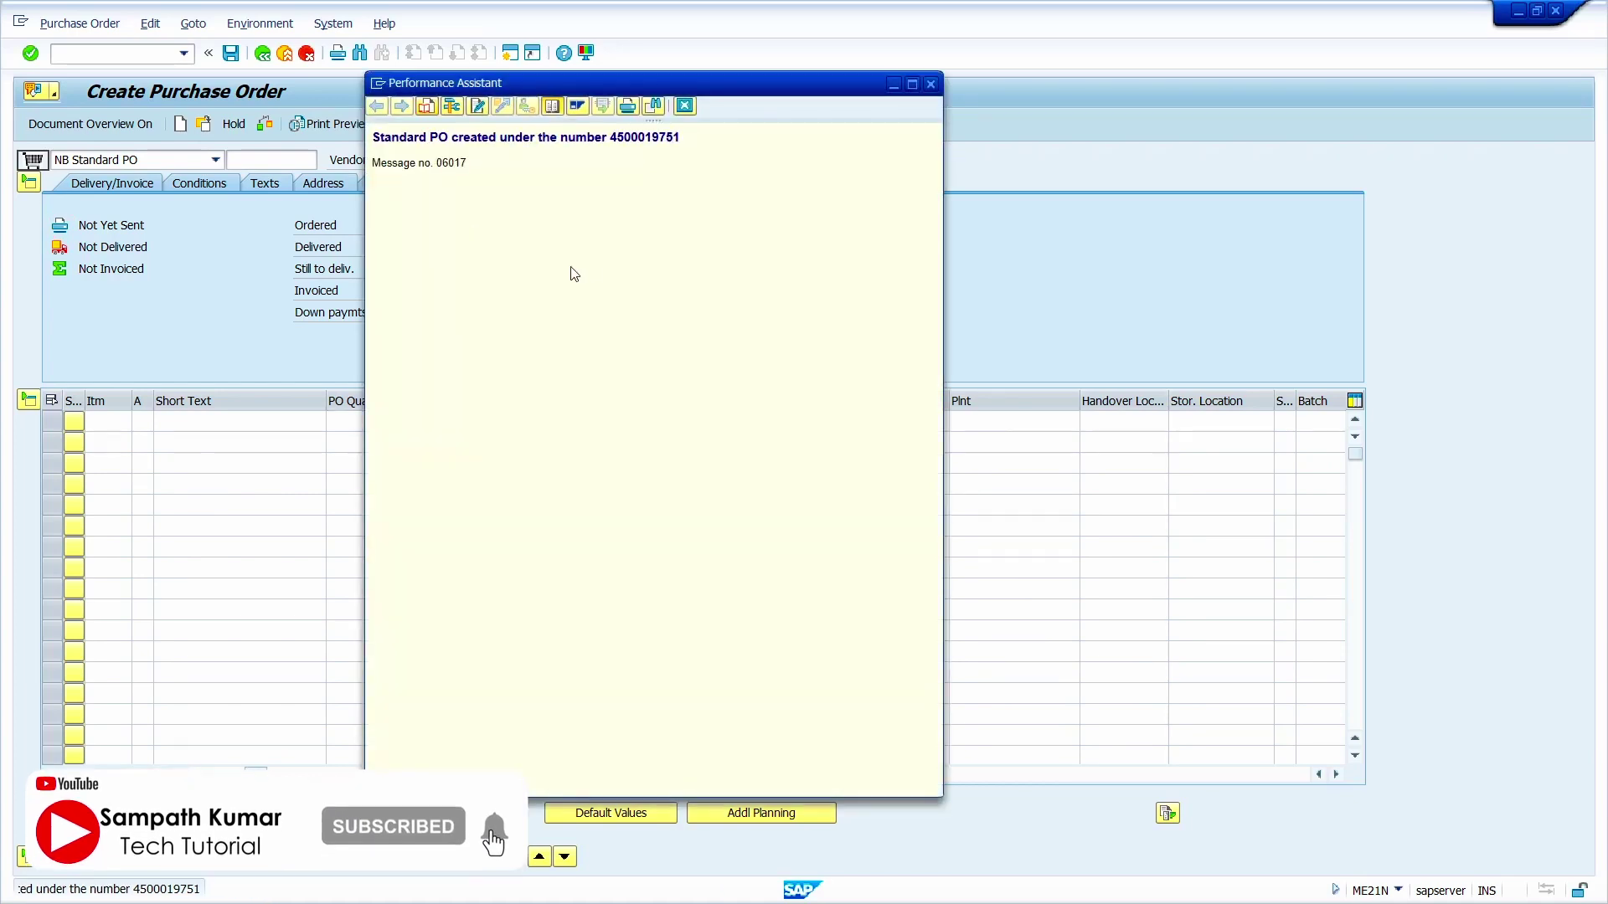
{"action": "double_click", "coordinate": [644, 137]}
{"action": "key", "text": "ctrl+c"}
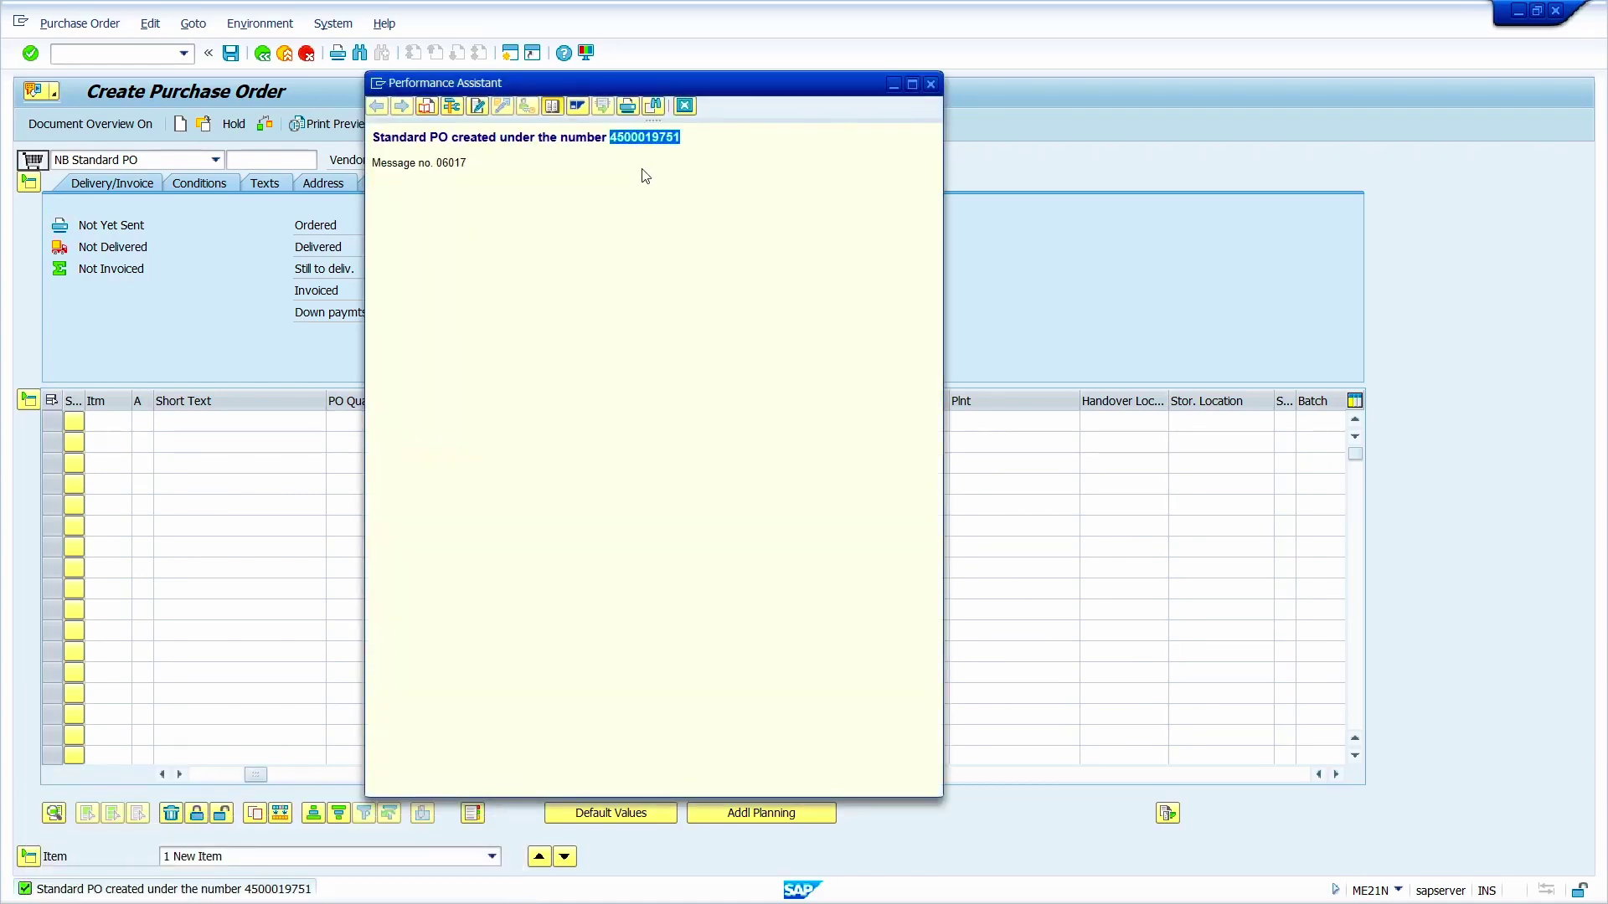
Open the purchase order release transaction ME29N and load the newly created purchase order
{"action": "left_click", "coordinate": [685, 105]}
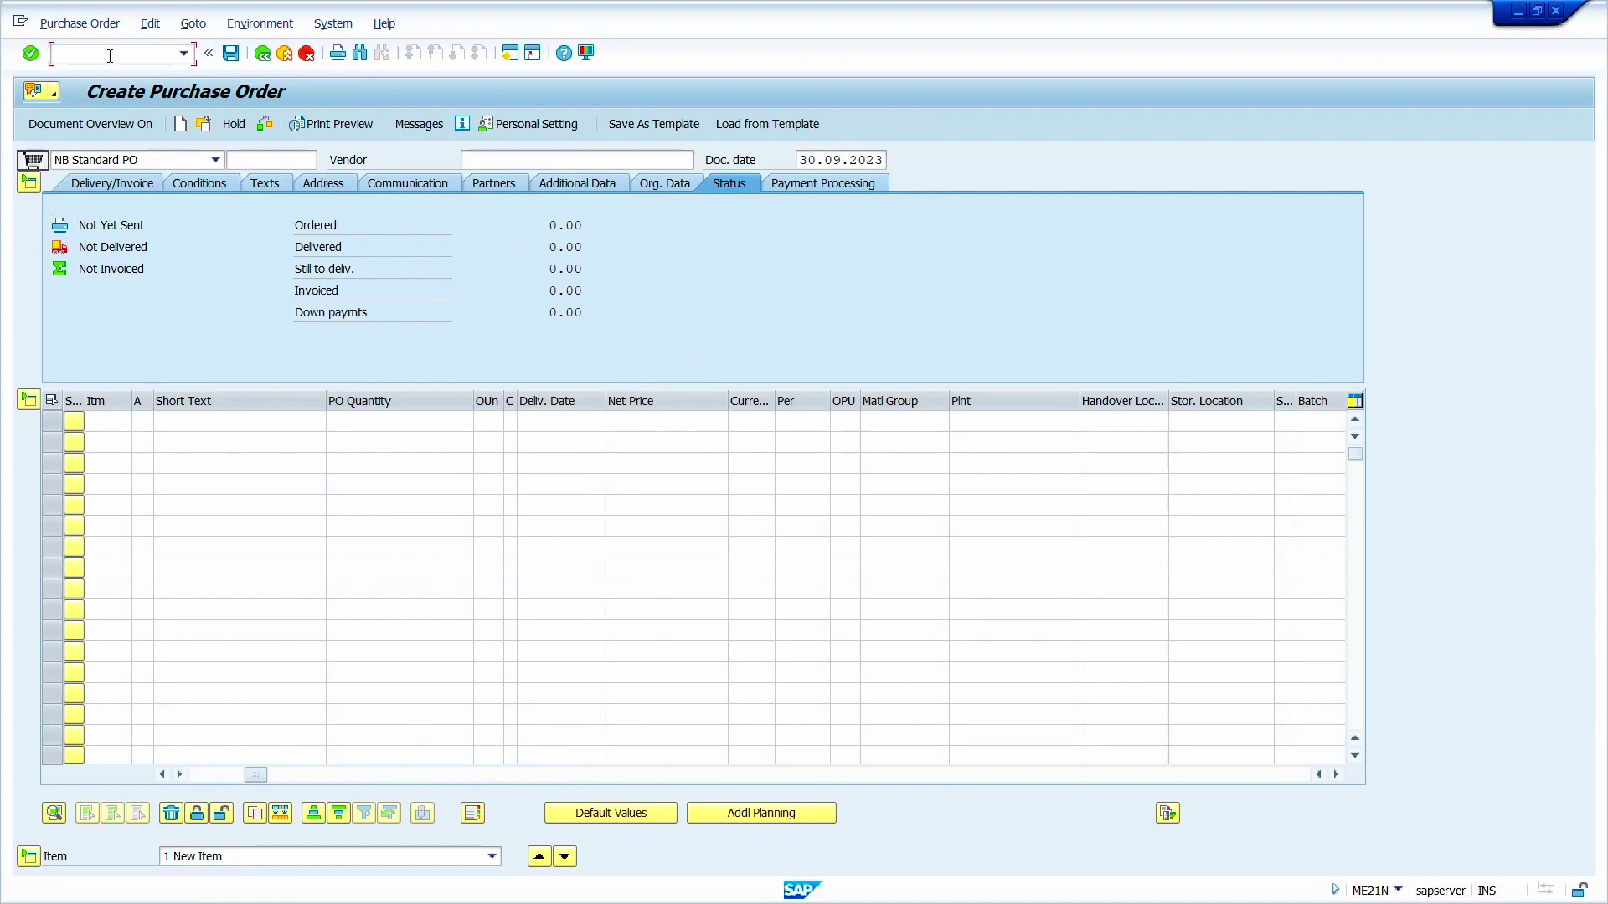
{"action": "type", "text": "/nme29n"}
{"action": "key", "text": "Return"}
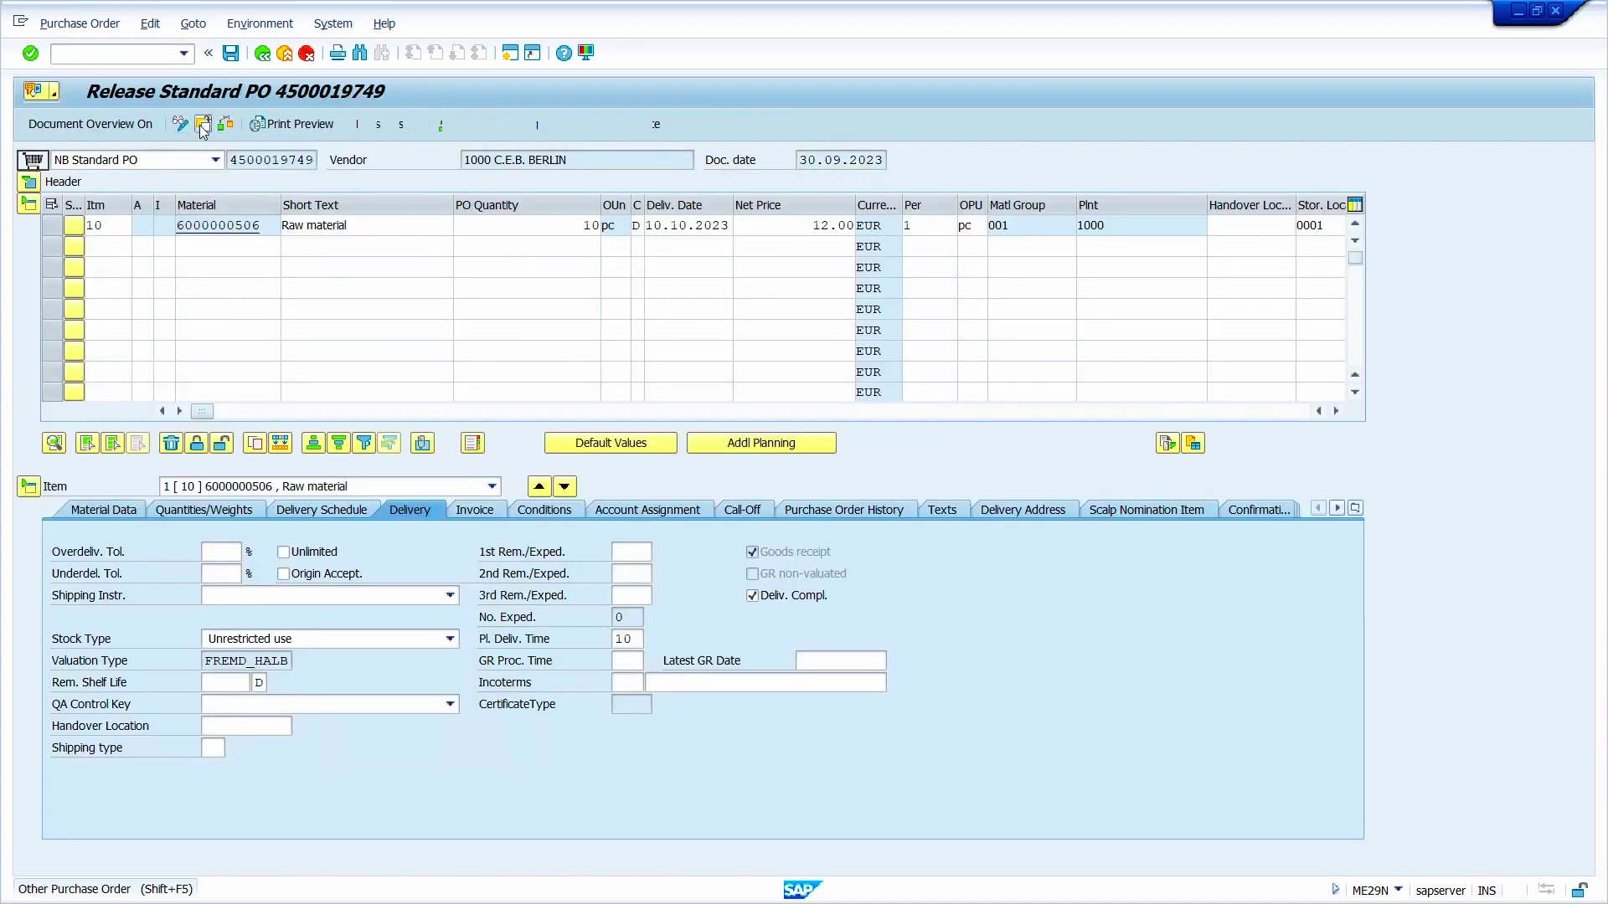
{"action": "left_click", "coordinate": [202, 126]}
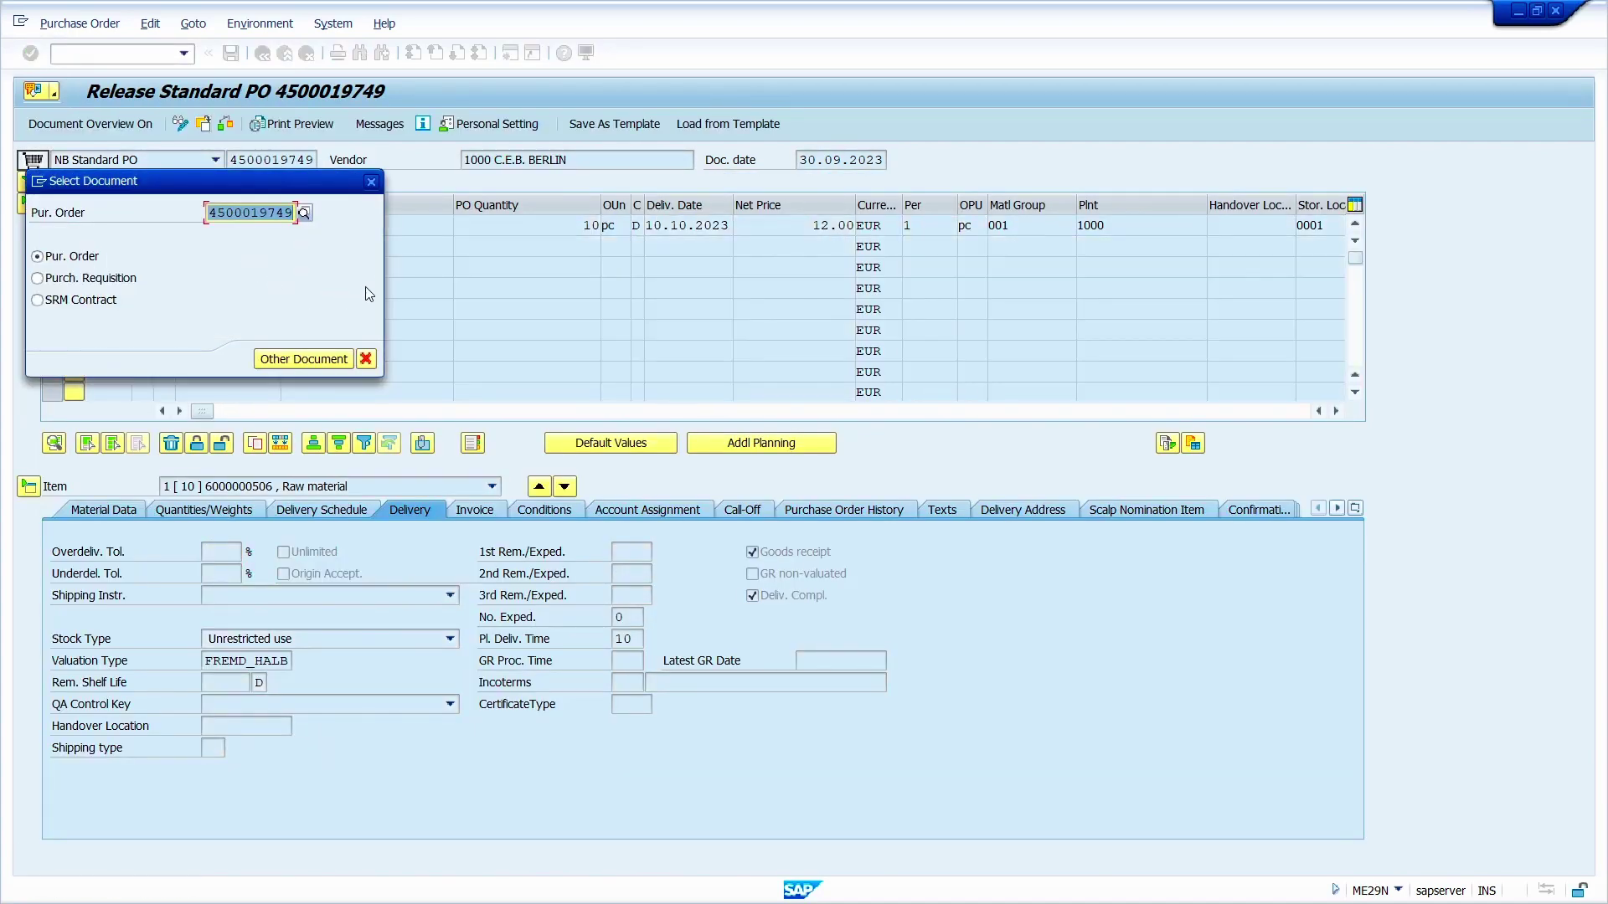
{"action": "type", "text": "4500019751"}
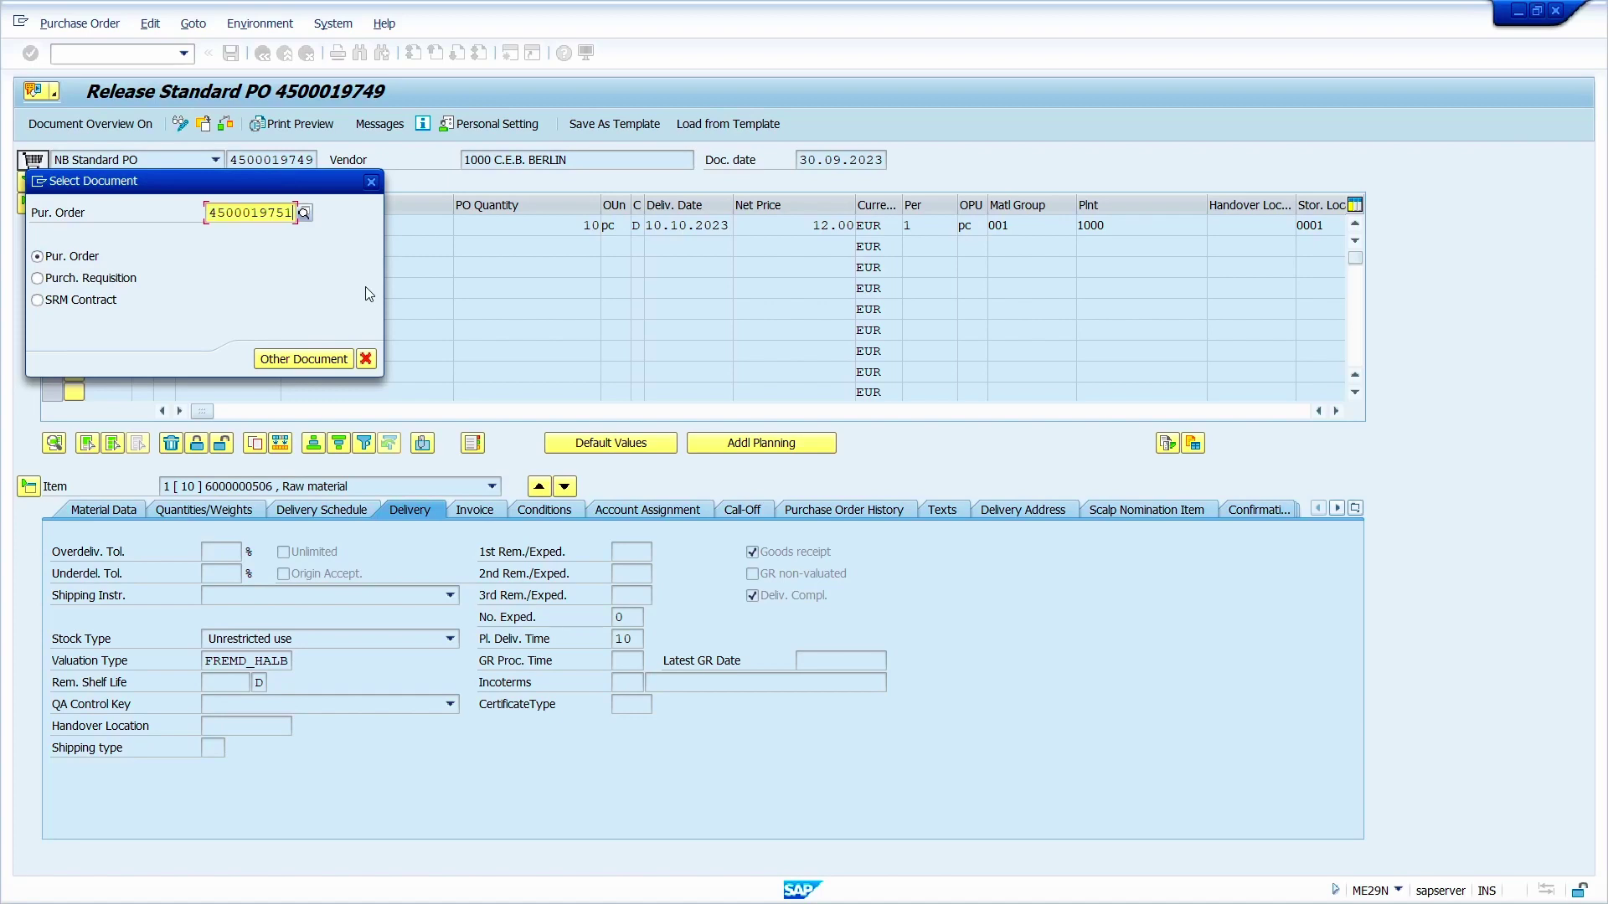
{"action": "key", "text": "Return"}
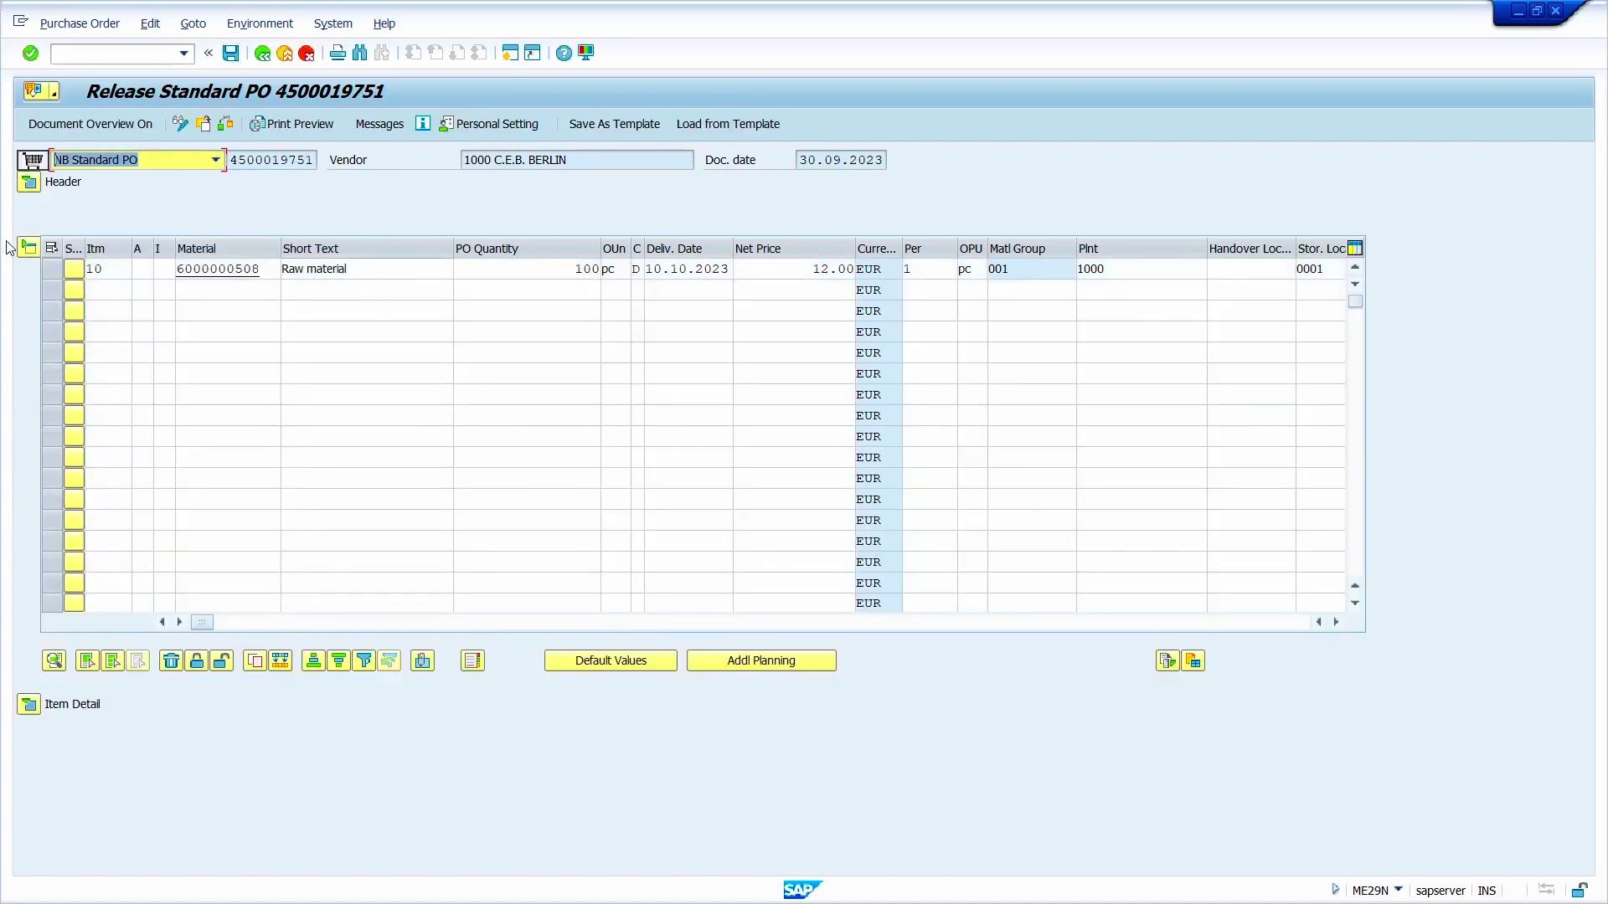
Release the purchase order at both levels, B1 and B2, in its header release strategy and save it
{"action": "left_click", "coordinate": [29, 182]}
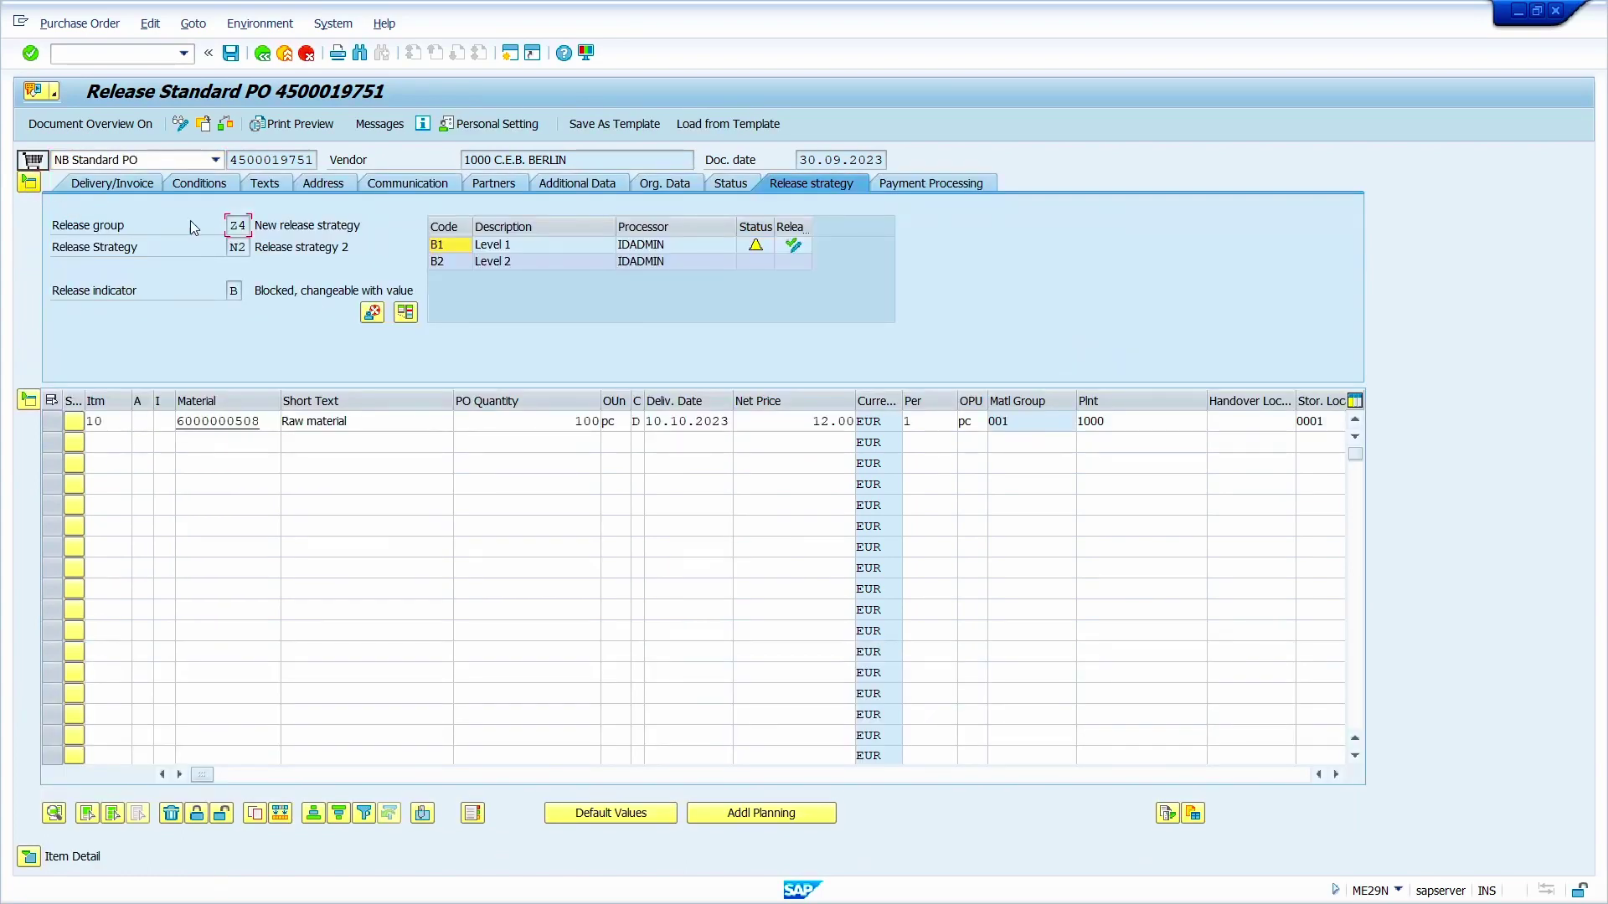
{"action": "left_click", "coordinate": [792, 245]}
{"action": "left_click", "coordinate": [792, 262]}
{"action": "left_click", "coordinate": [230, 55]}
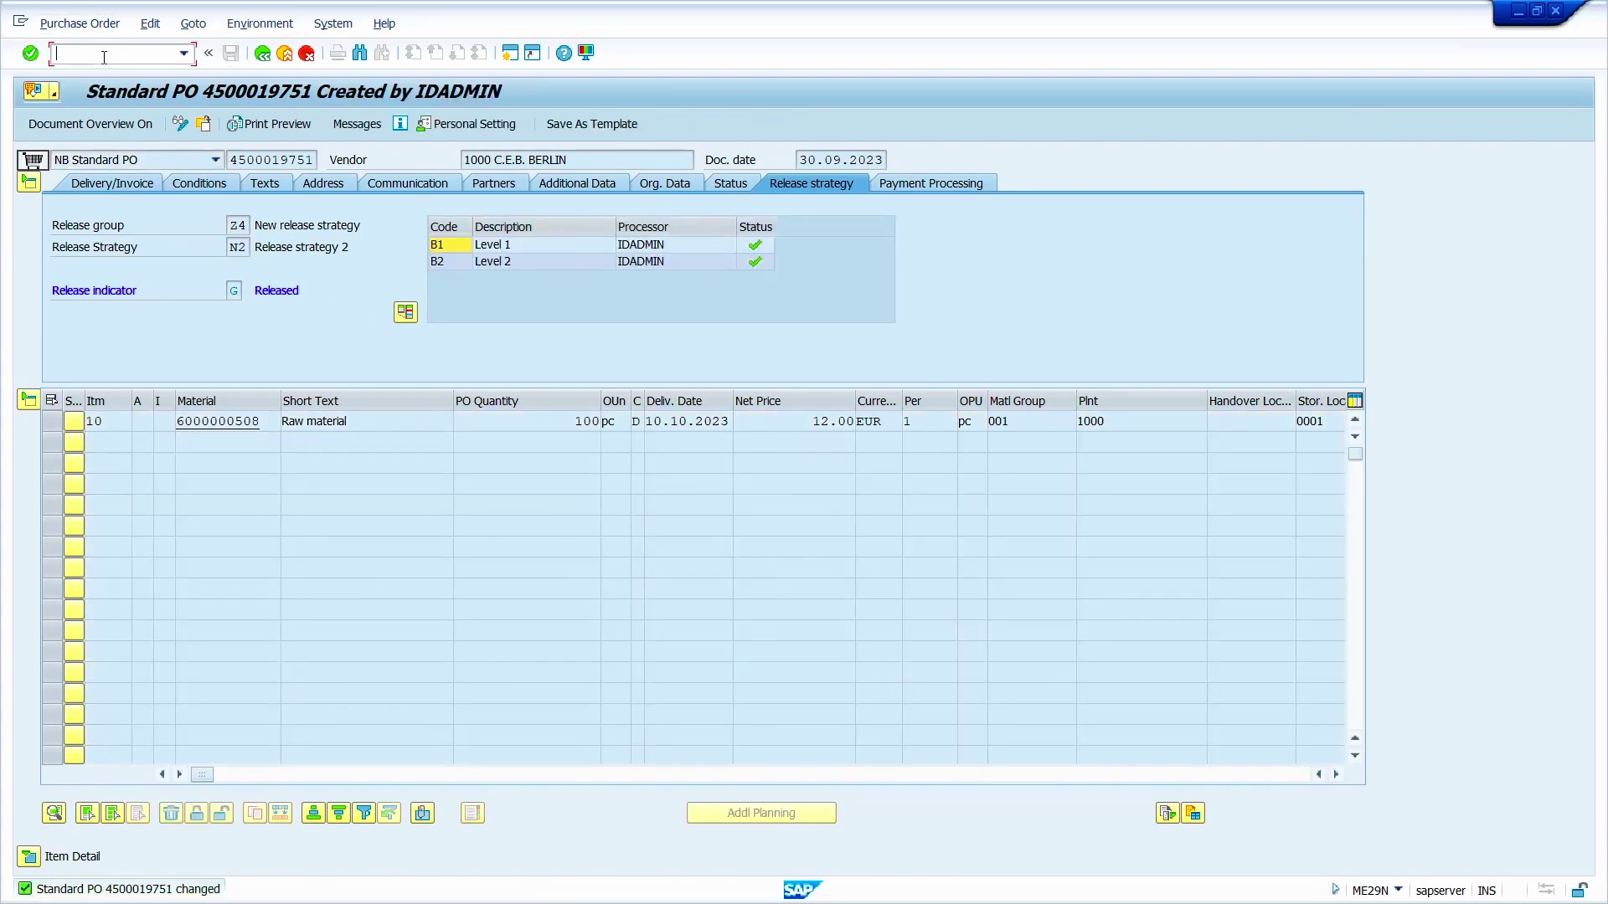
Open transaction MIGO, choose A01 Goods Receipt, and load the released purchase order
{"action": "type", "text": "/nmigo"}
{"action": "key", "text": "Return"}
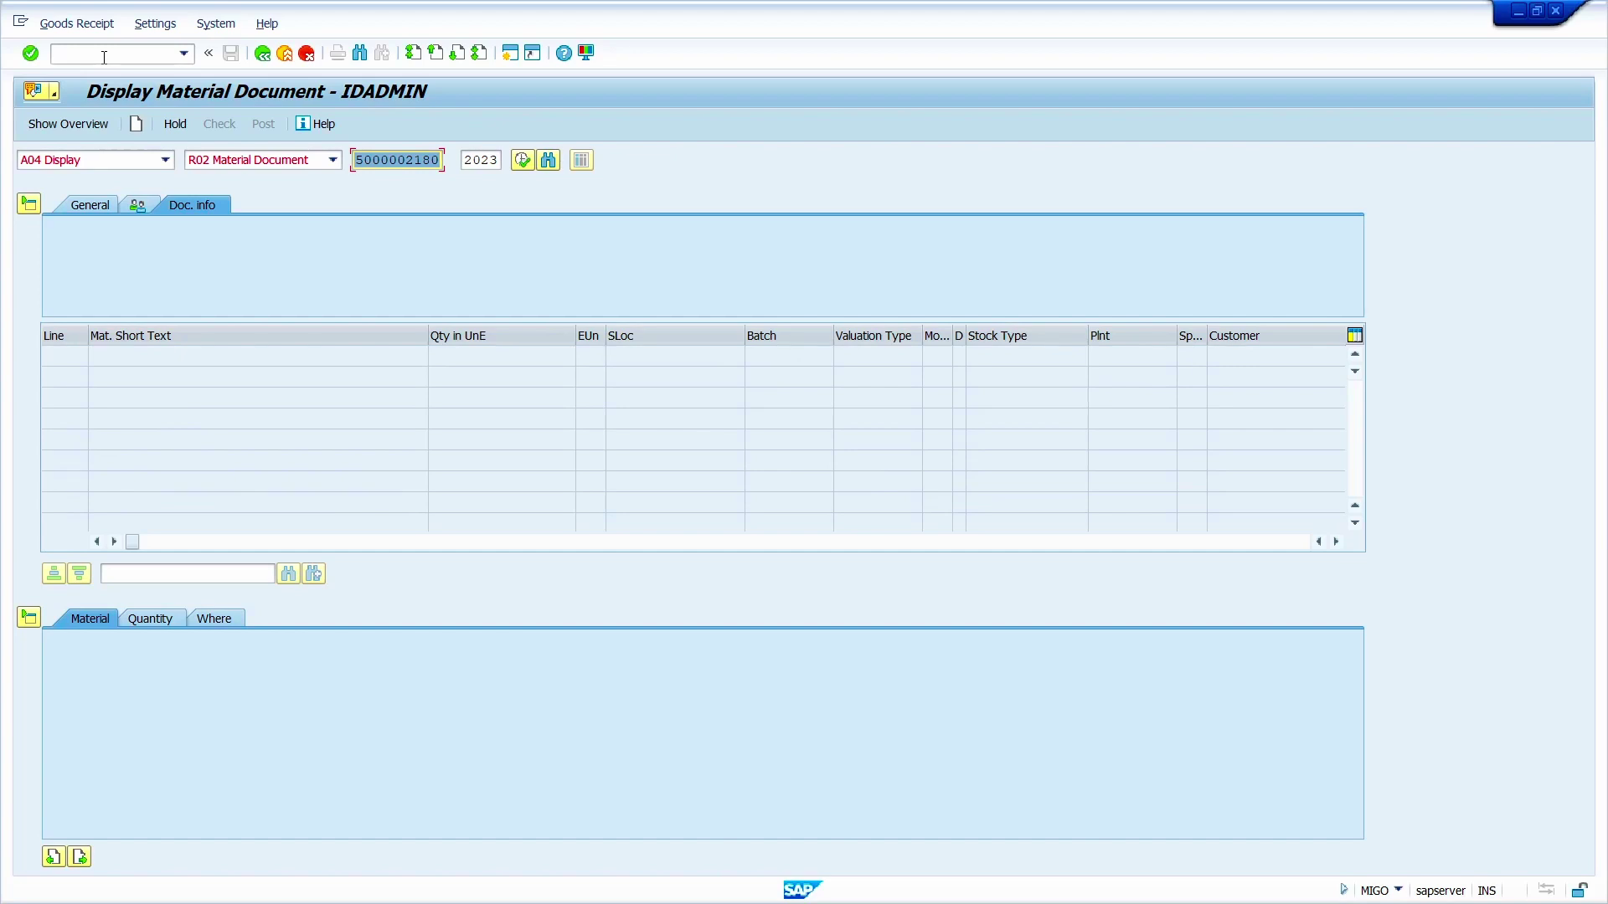
{"action": "left_click", "coordinate": [126, 160]}
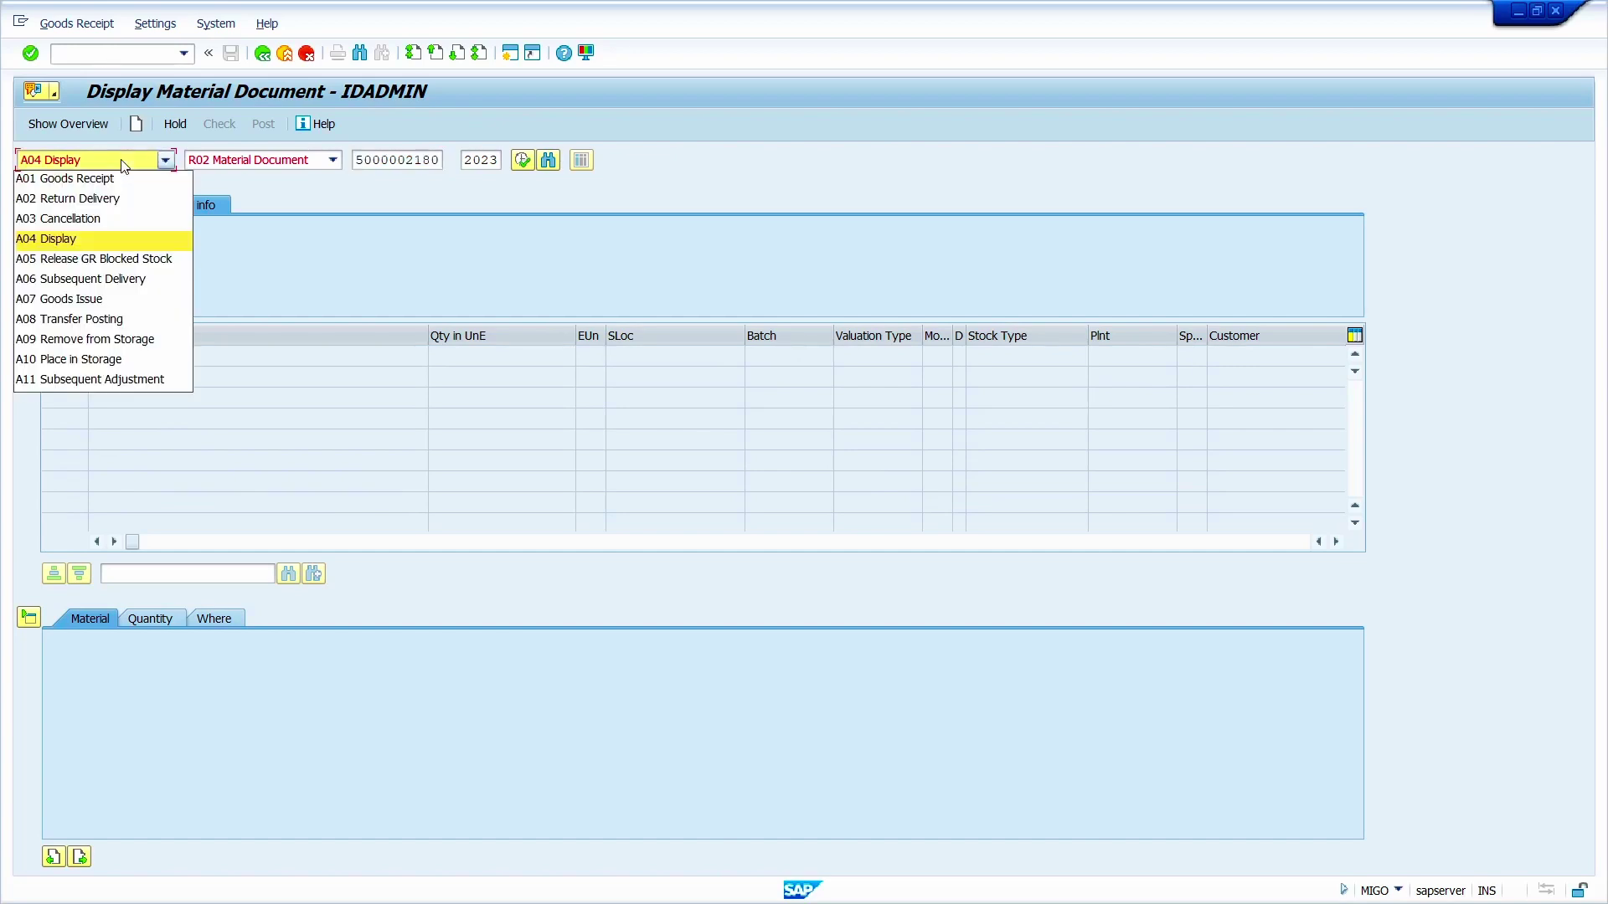
{"action": "left_click", "coordinate": [83, 178]}
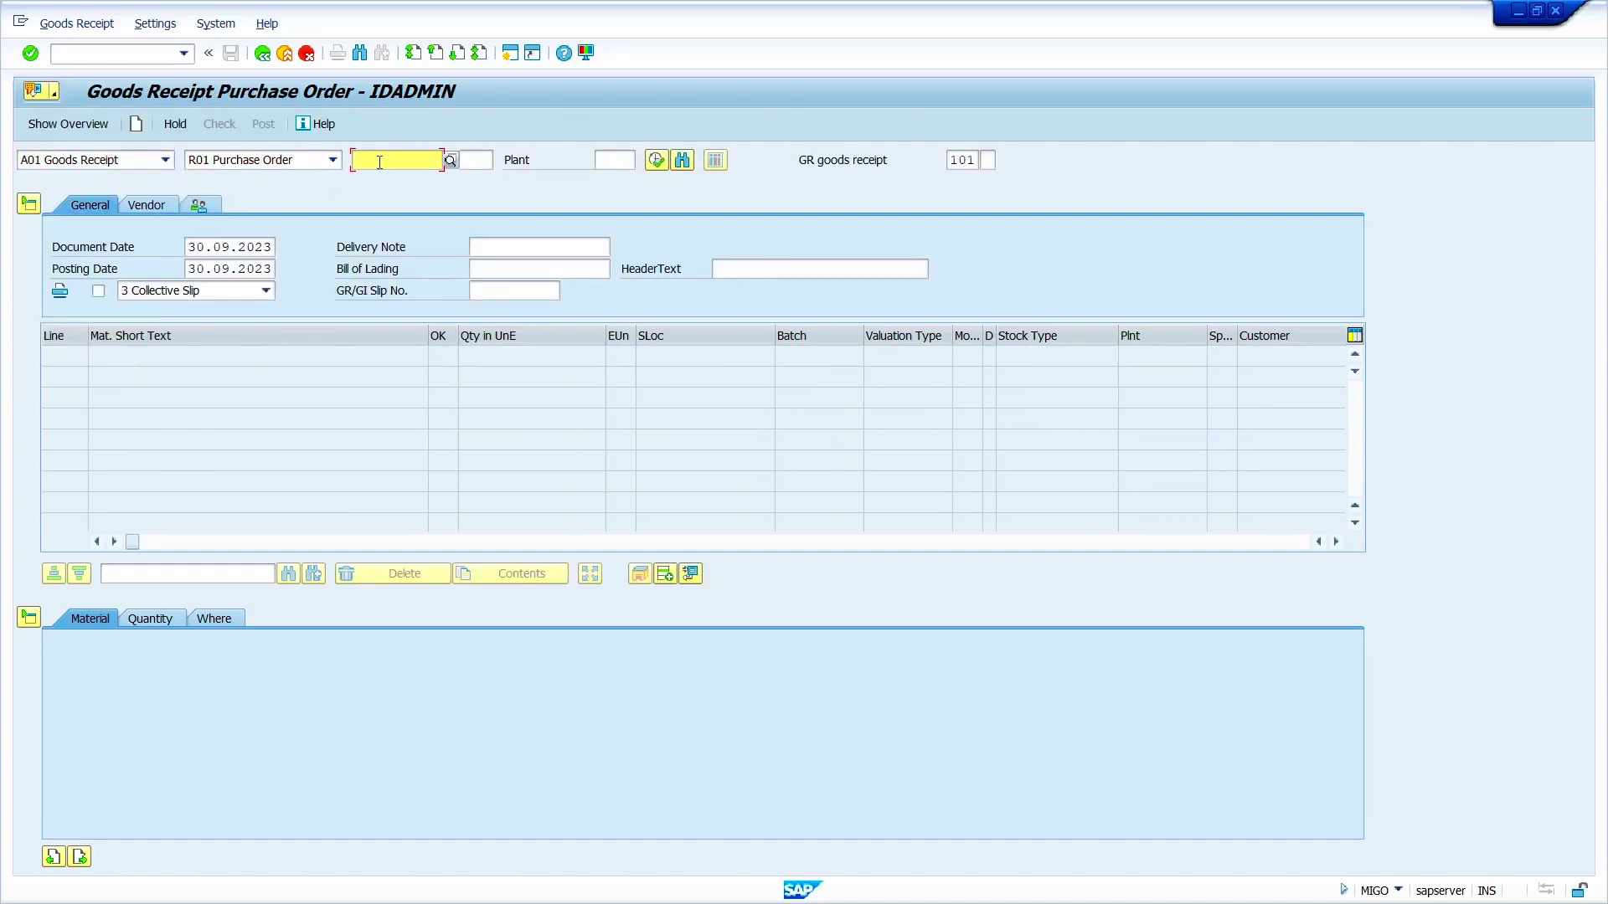
{"action": "key", "text": "ctrl+v"}
{"action": "key", "text": "Return"}
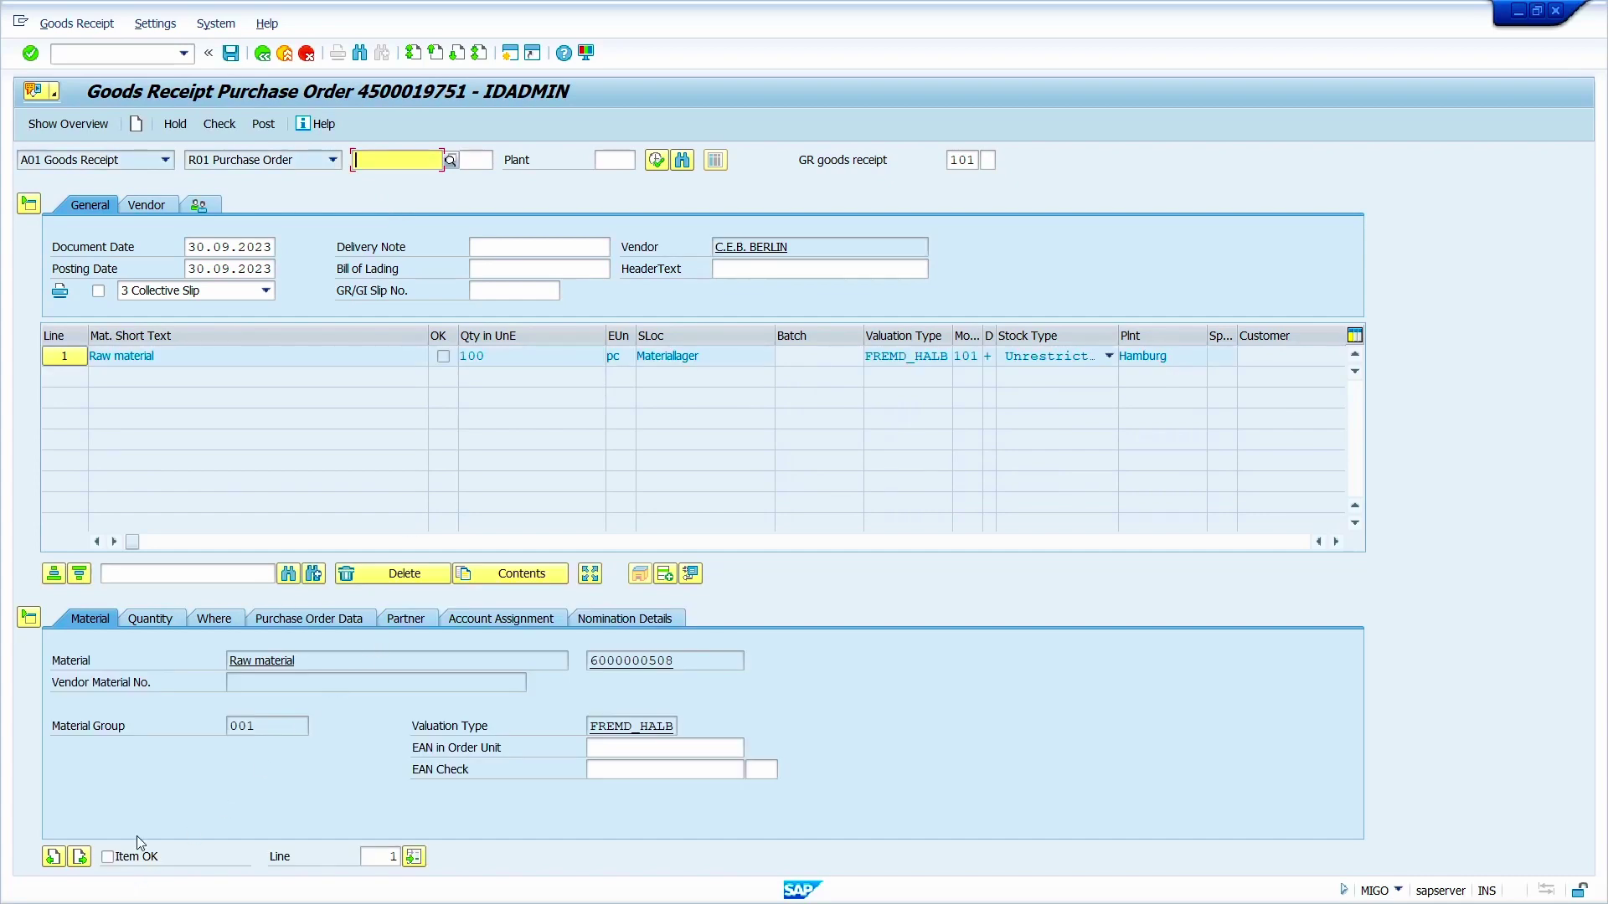
Mark the raw material item as OK, check the goods receipt, and close the message log
{"action": "left_click", "coordinate": [133, 857]}
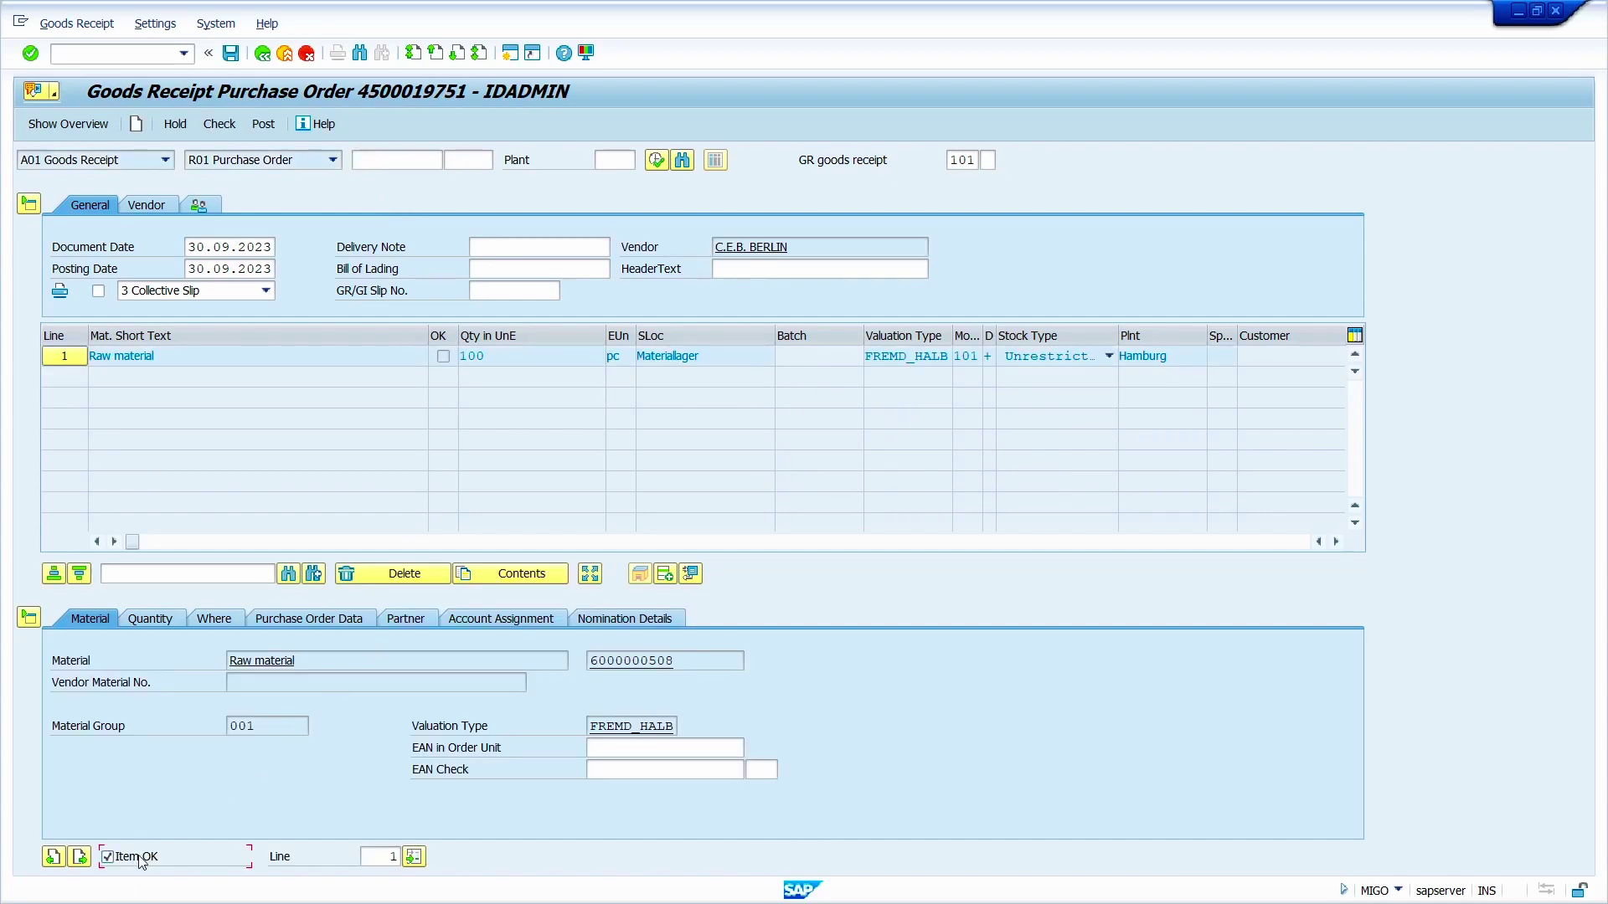
{"action": "left_click", "coordinate": [214, 128]}
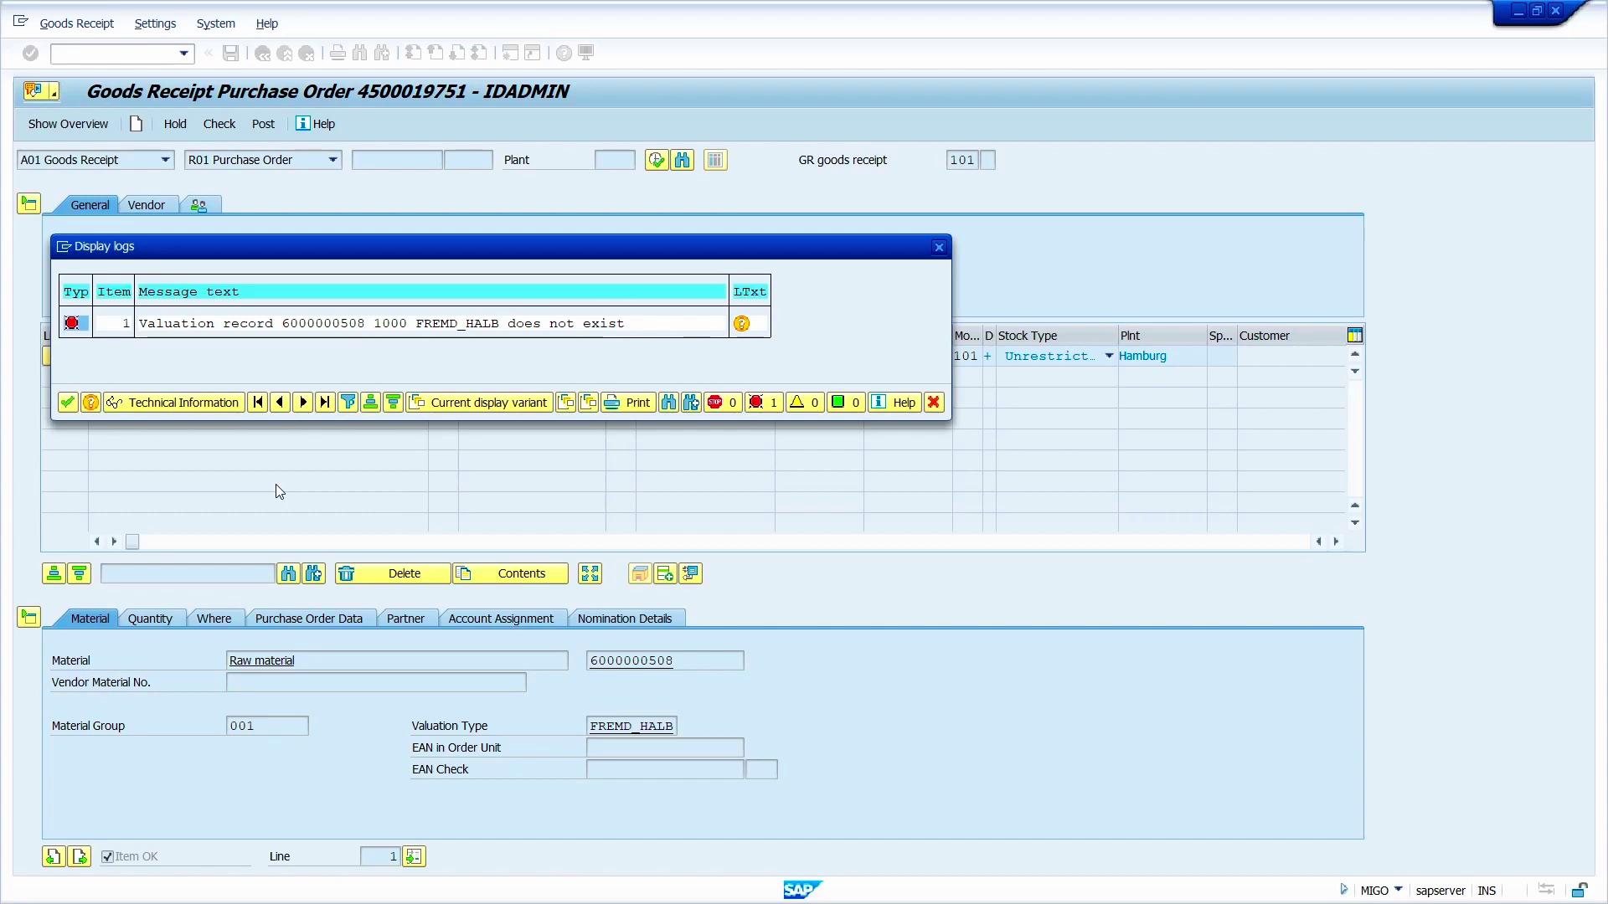
{"action": "left_click", "coordinate": [68, 402]}
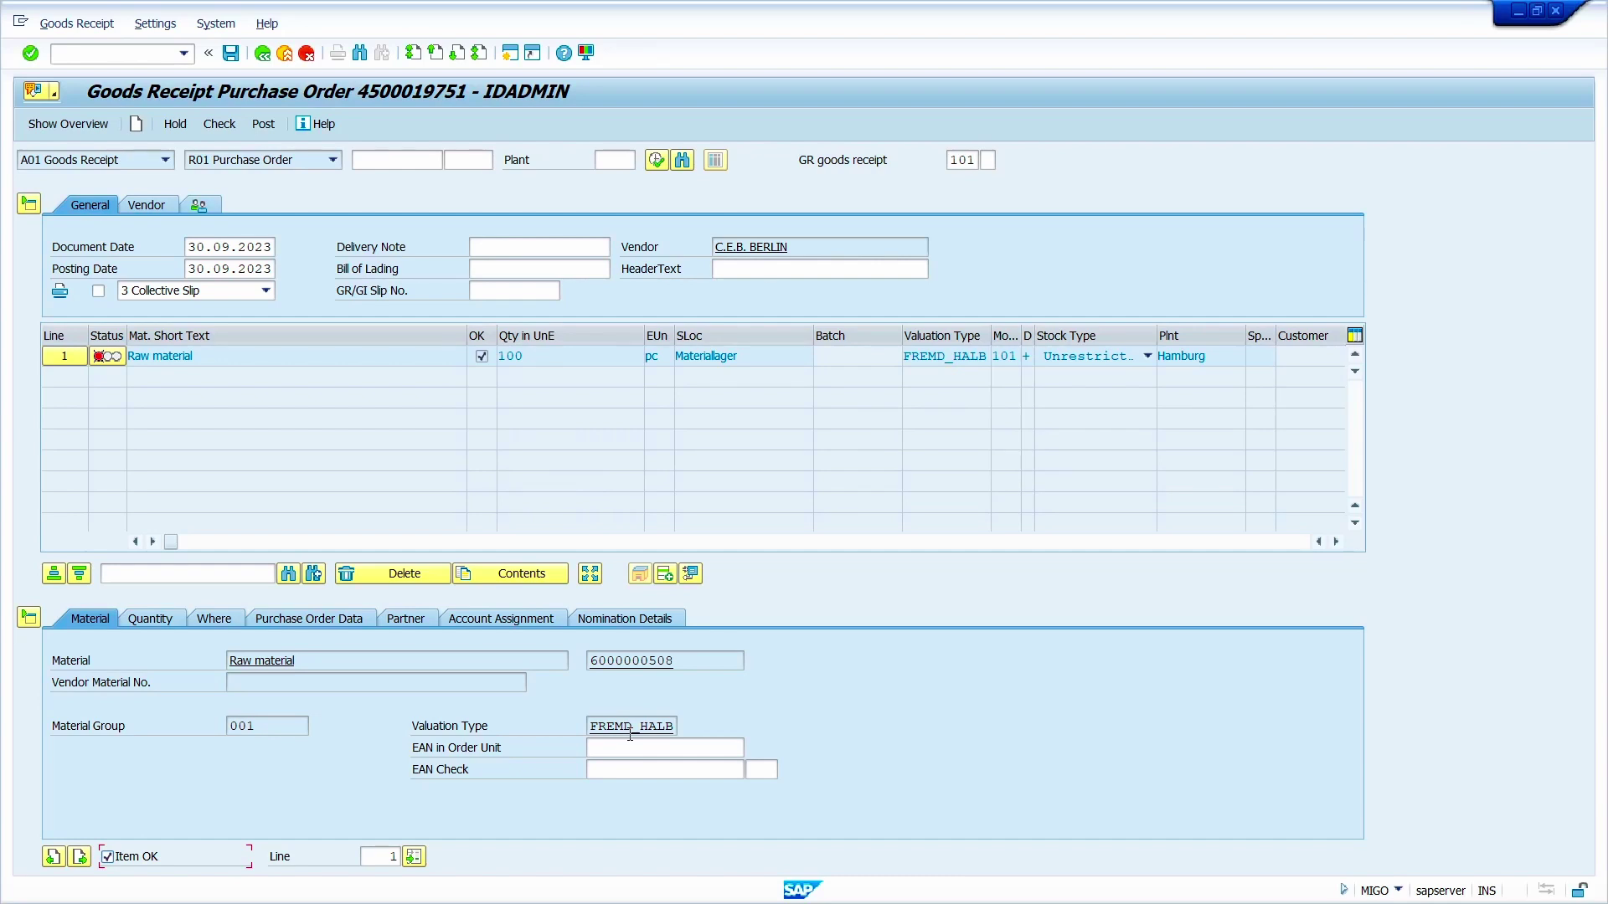
{"action": "left_click", "coordinate": [125, 56]}
{"action": "type", "text": "/nmm01"}
{"action": "key", "text": "Return"}
{"action": "key", "text": "super+v"}
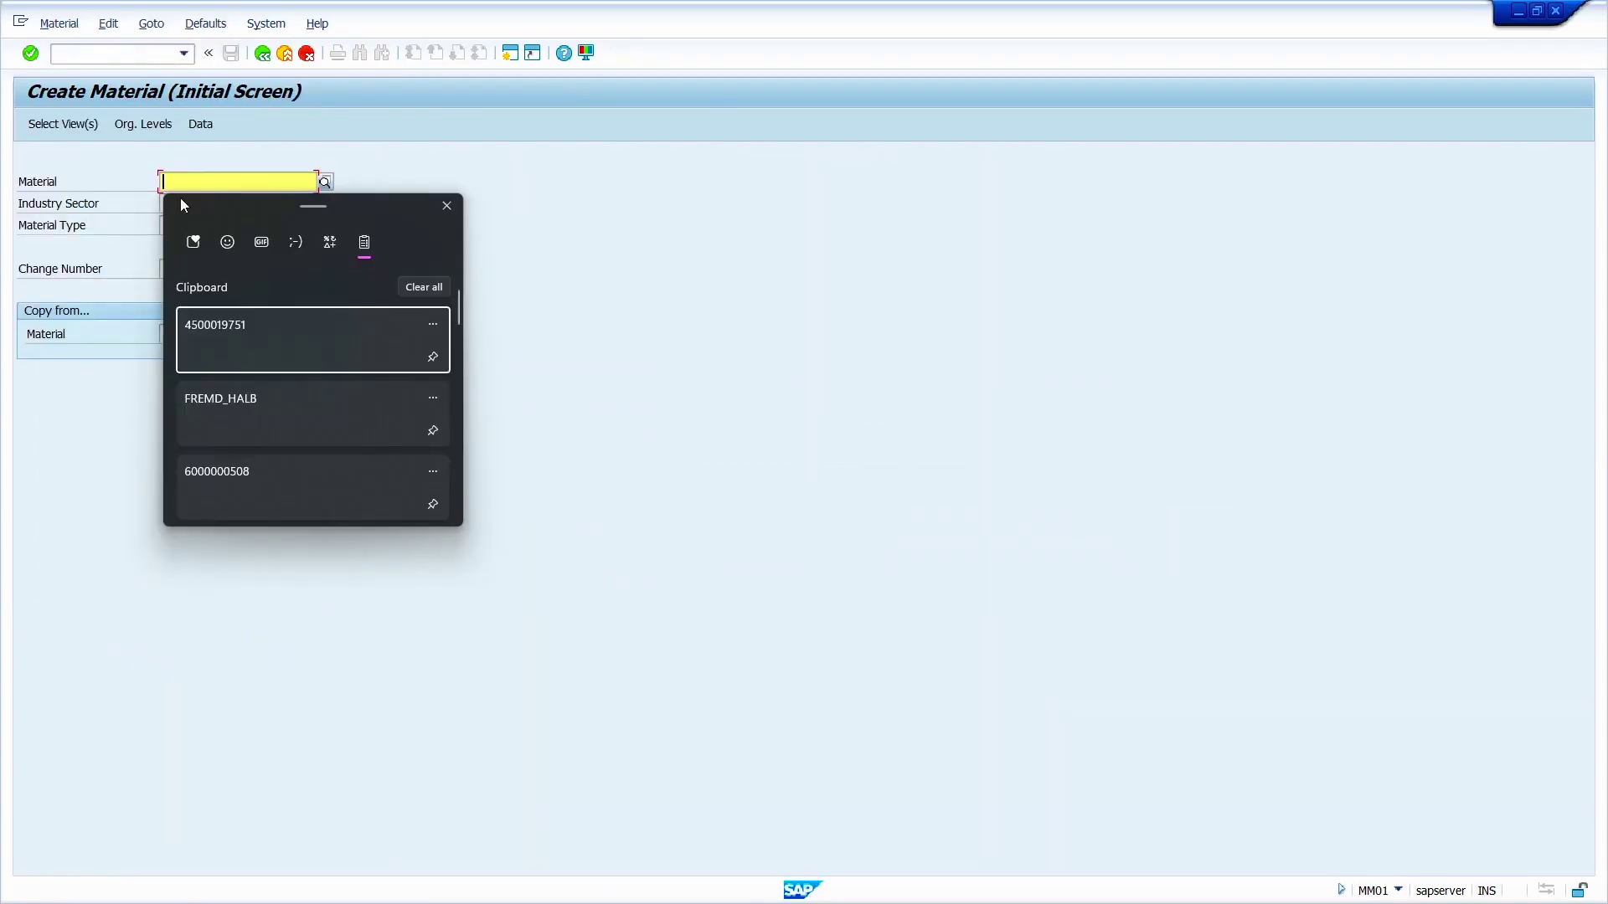
{"action": "left_click", "coordinate": [305, 486]}
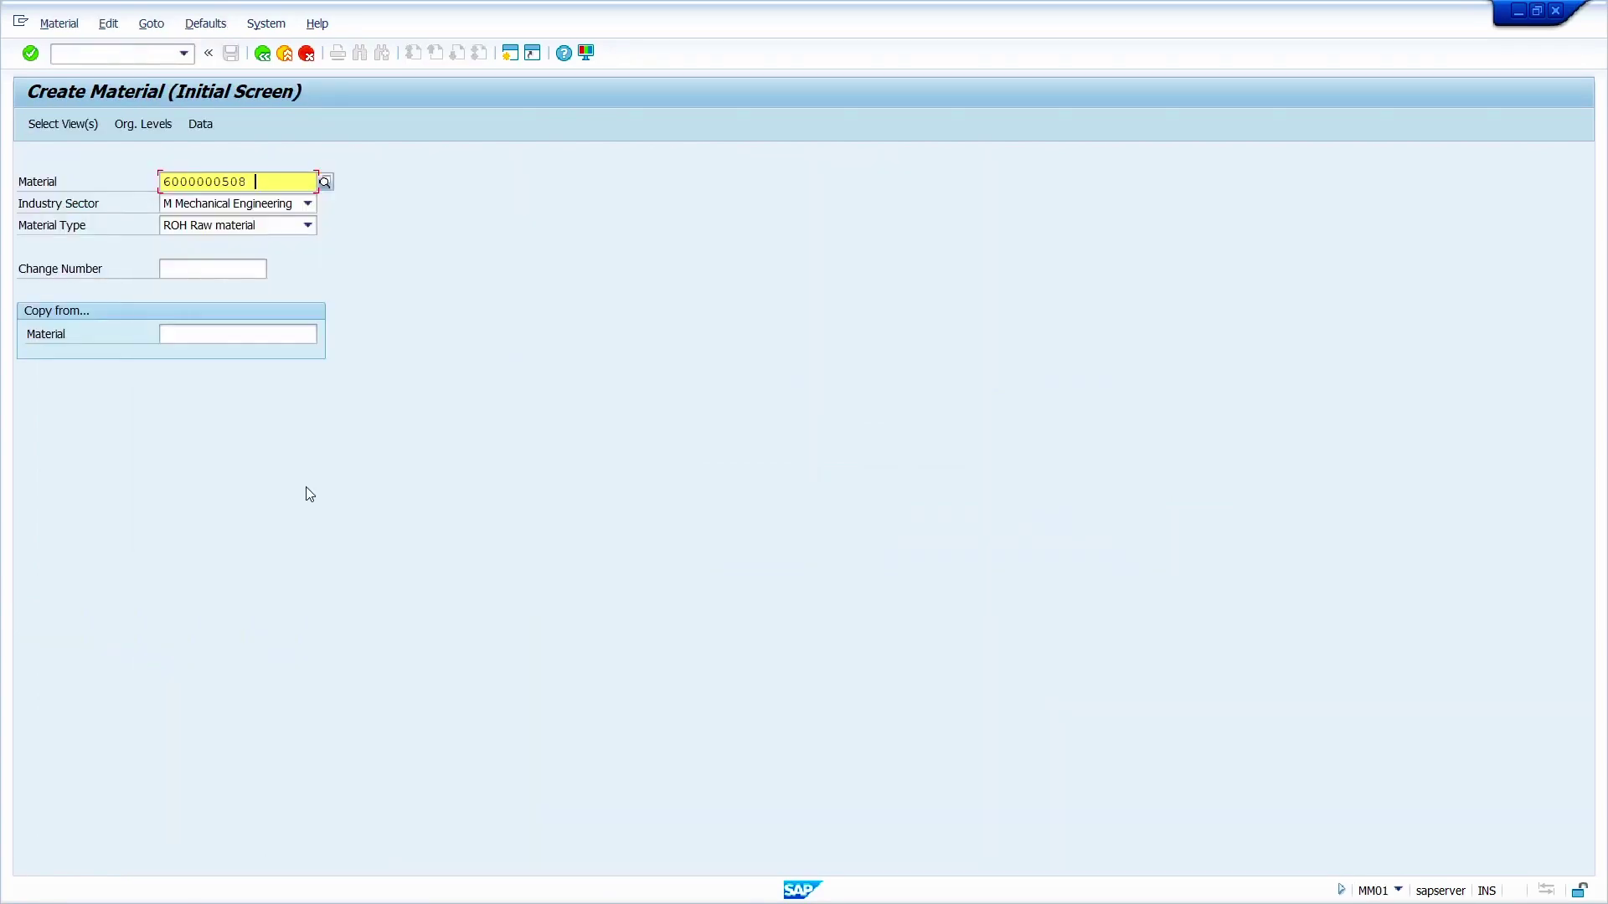
{"action": "key", "text": "Return"}
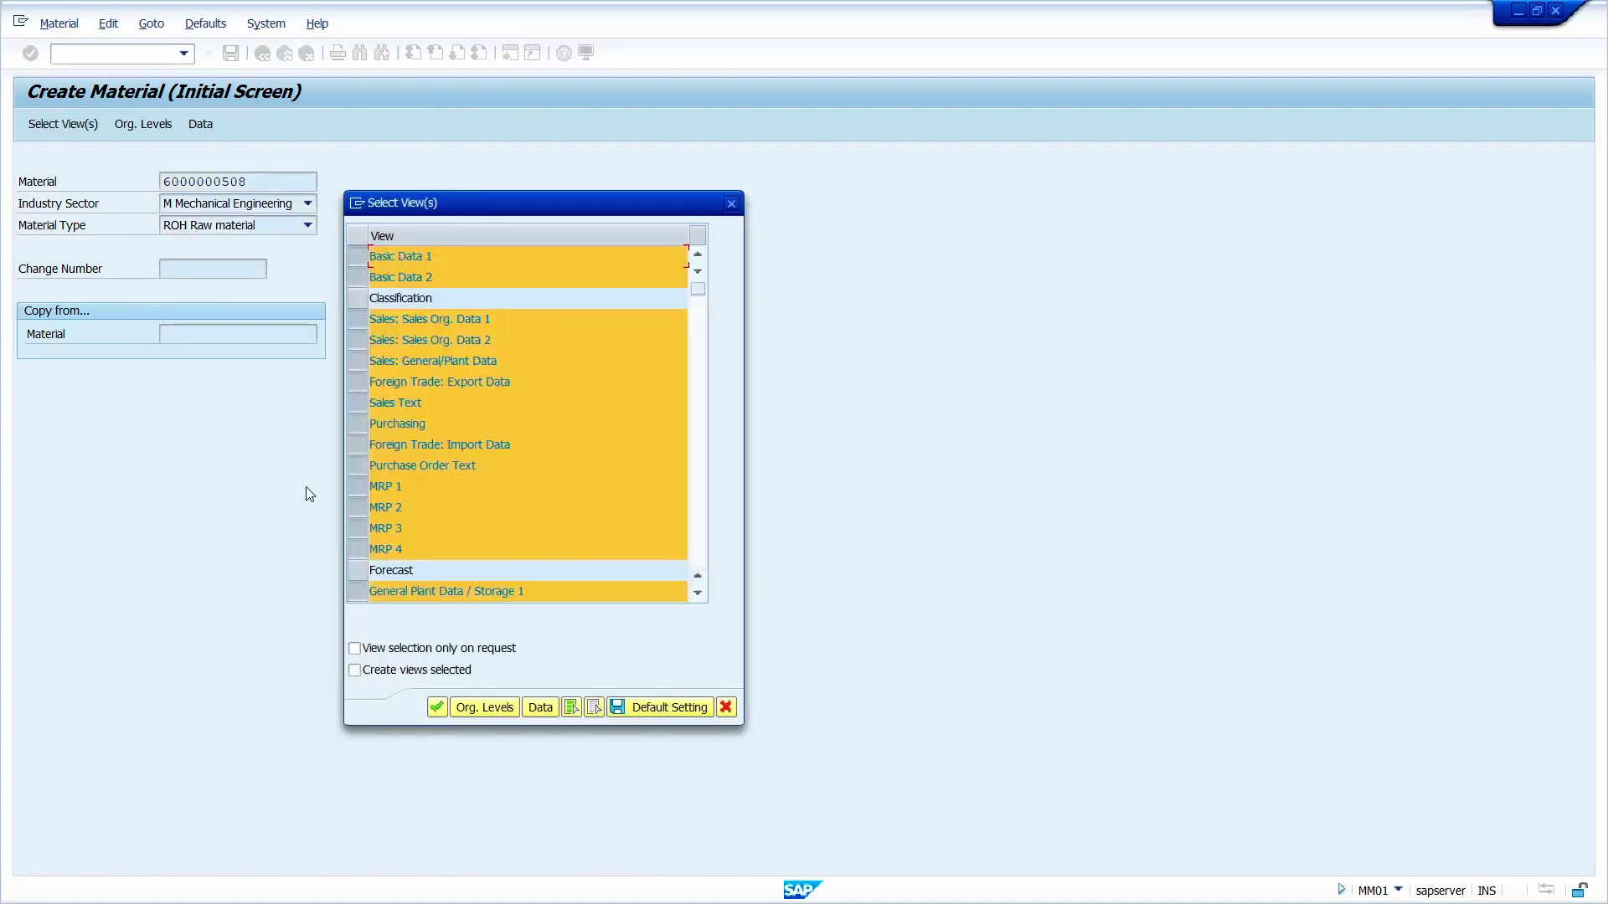
{"action": "key", "text": "Return"}
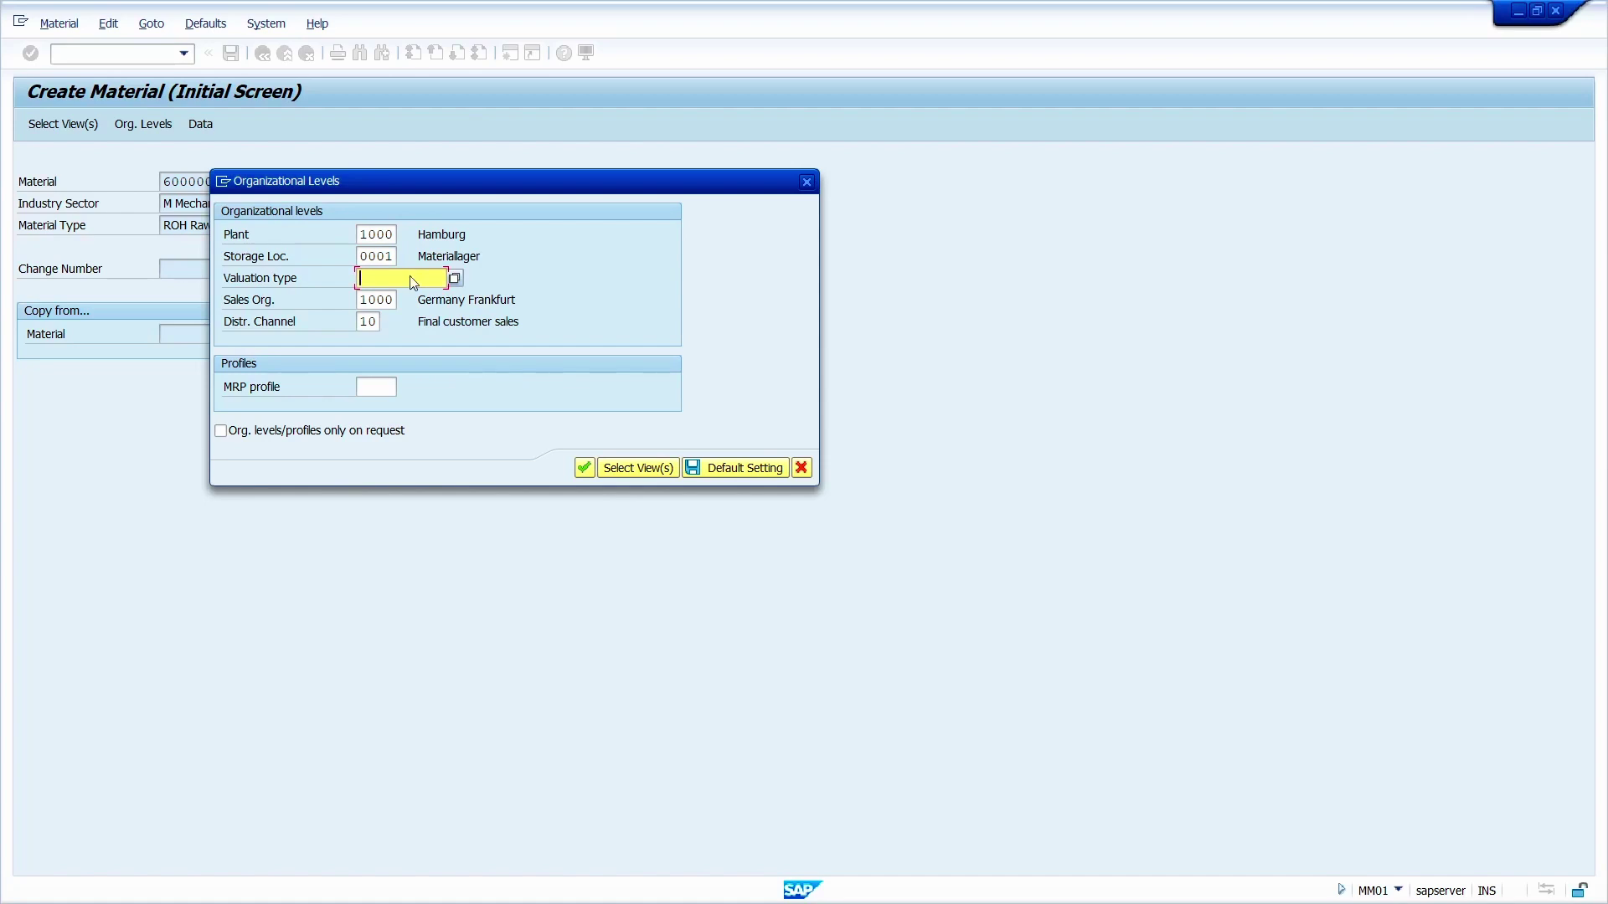
Enter valuation type FREMD_HALB in the organizational levels and continue past the costing warning
{"action": "key", "text": "super+v"}
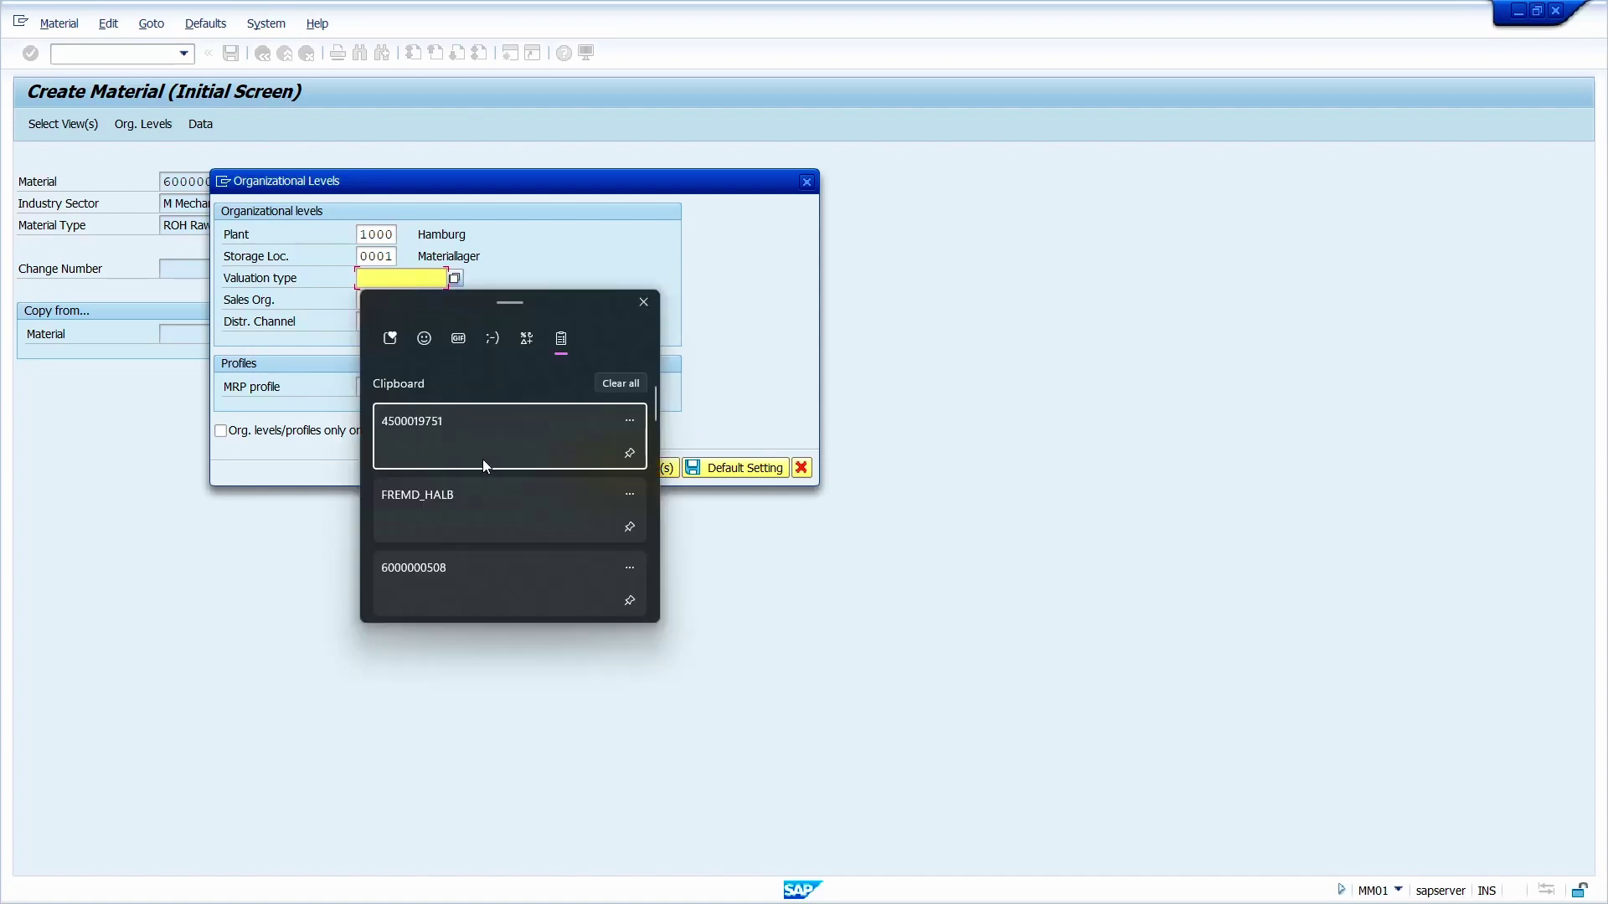
{"action": "left_click", "coordinate": [500, 509]}
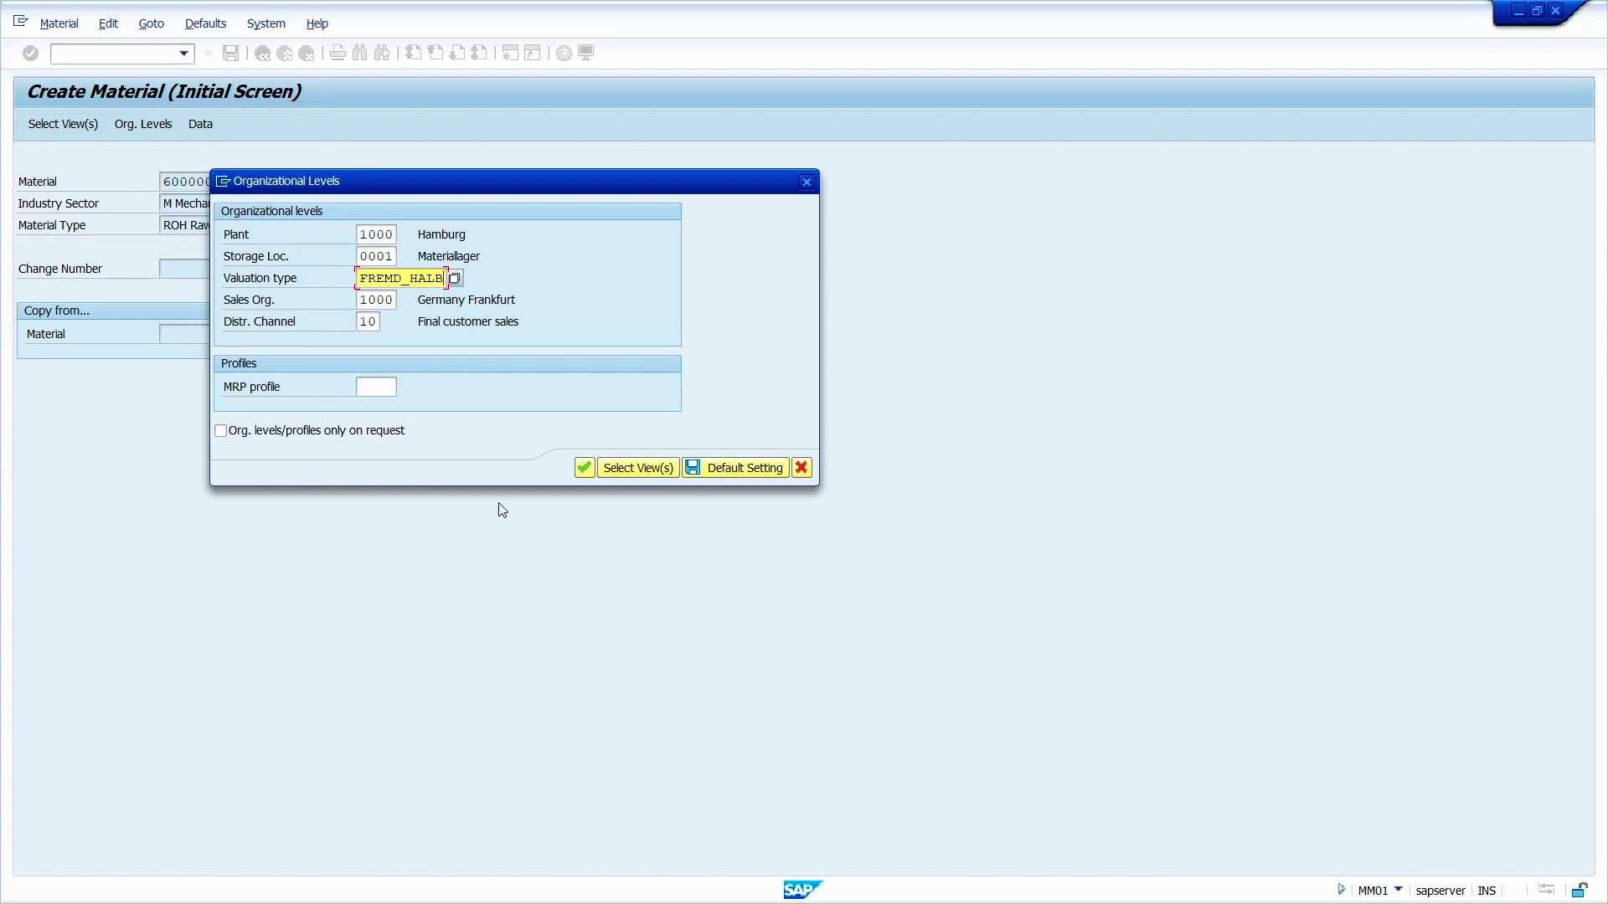
{"action": "key", "text": "Return"}
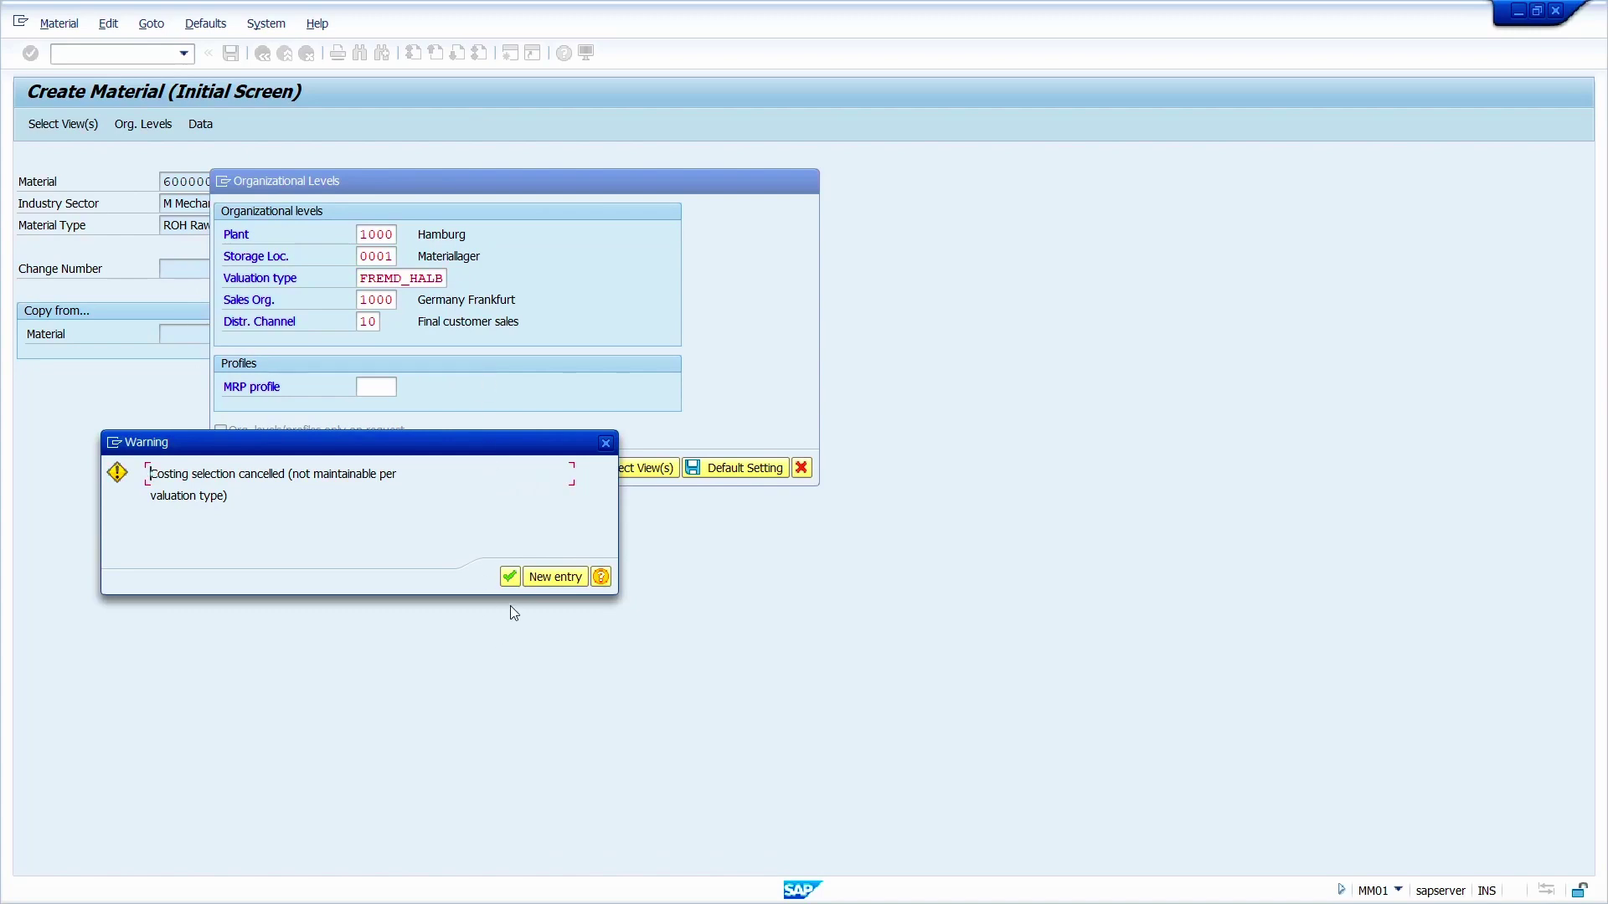
{"action": "left_click", "coordinate": [509, 577]}
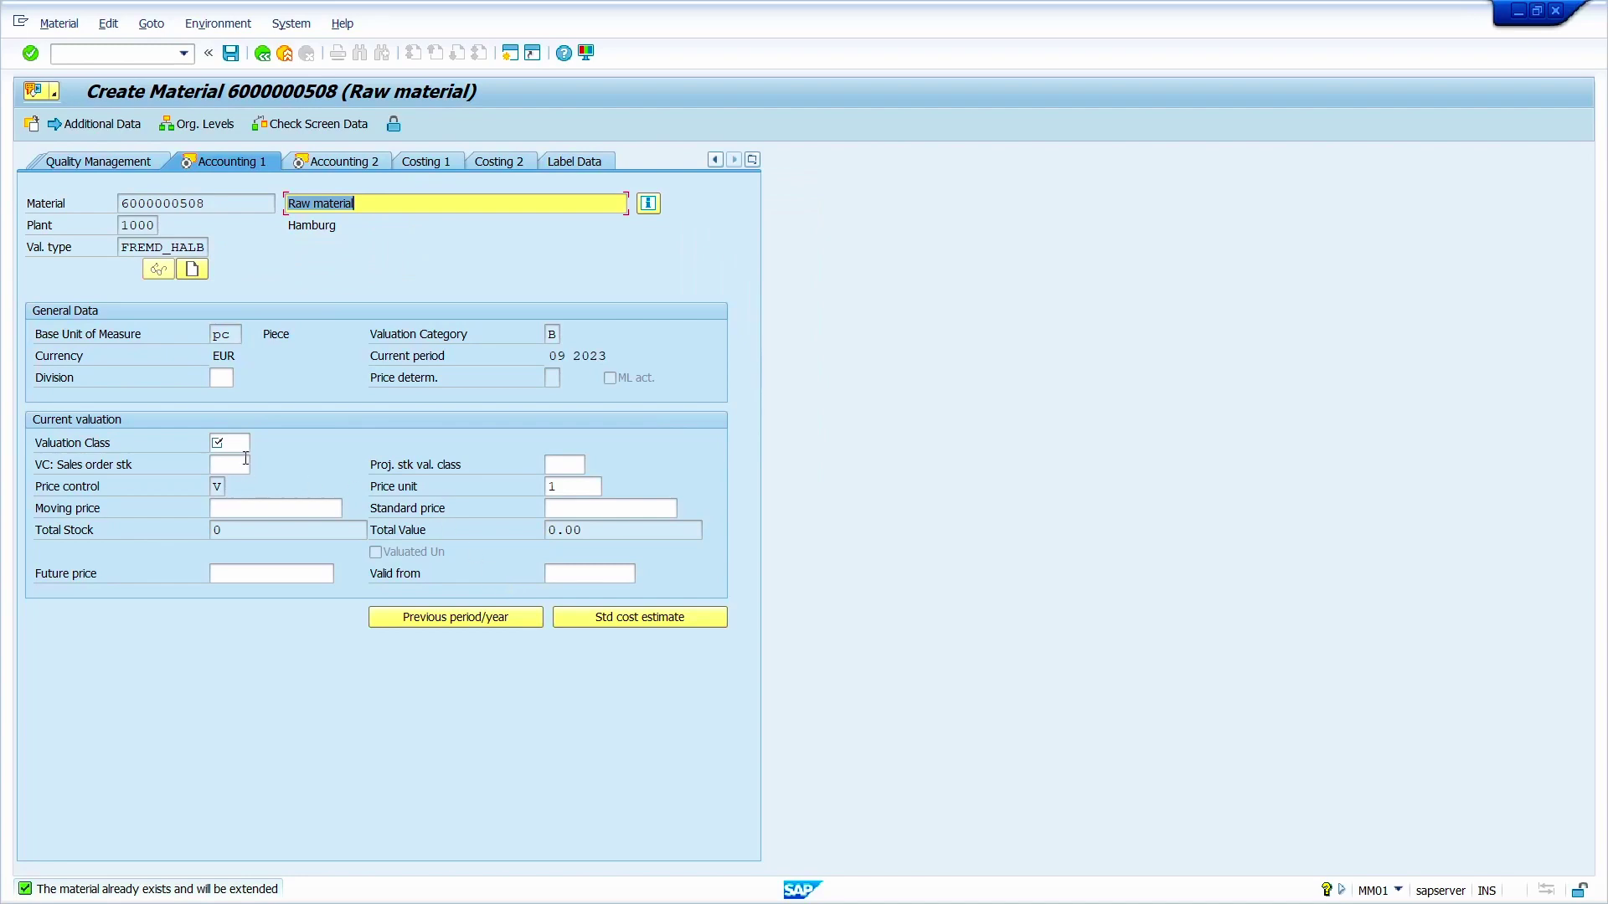
Set the valuation class to 7900 (Semifinished products) for the FREMD_HALB accounting data
{"action": "left_click", "coordinate": [228, 442]}
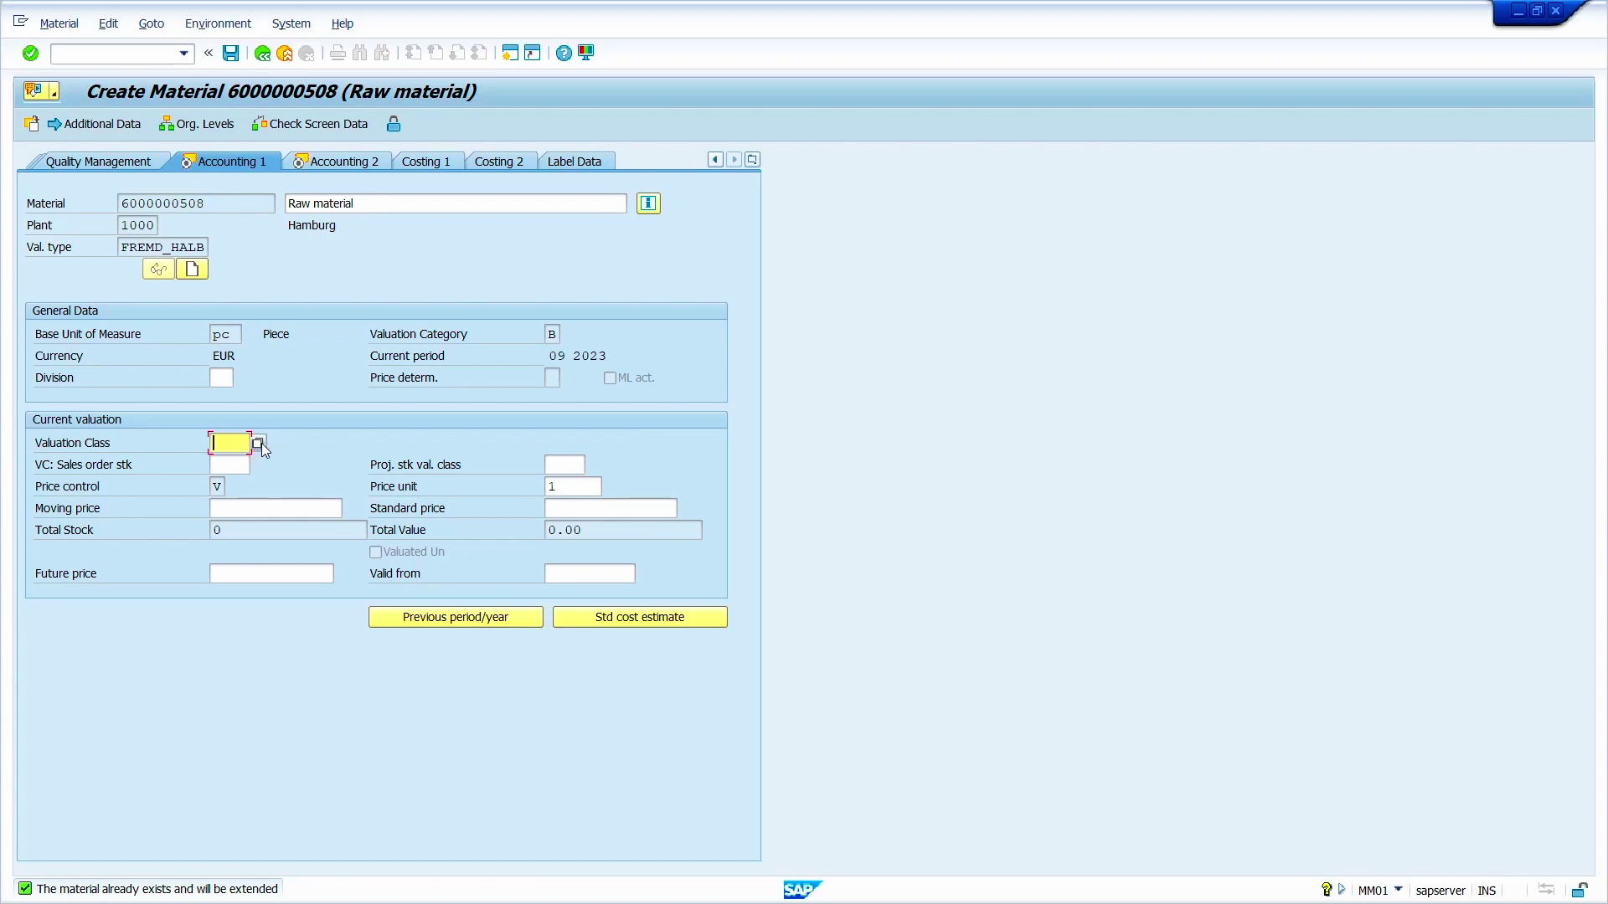
{"action": "left_click", "coordinate": [258, 443]}
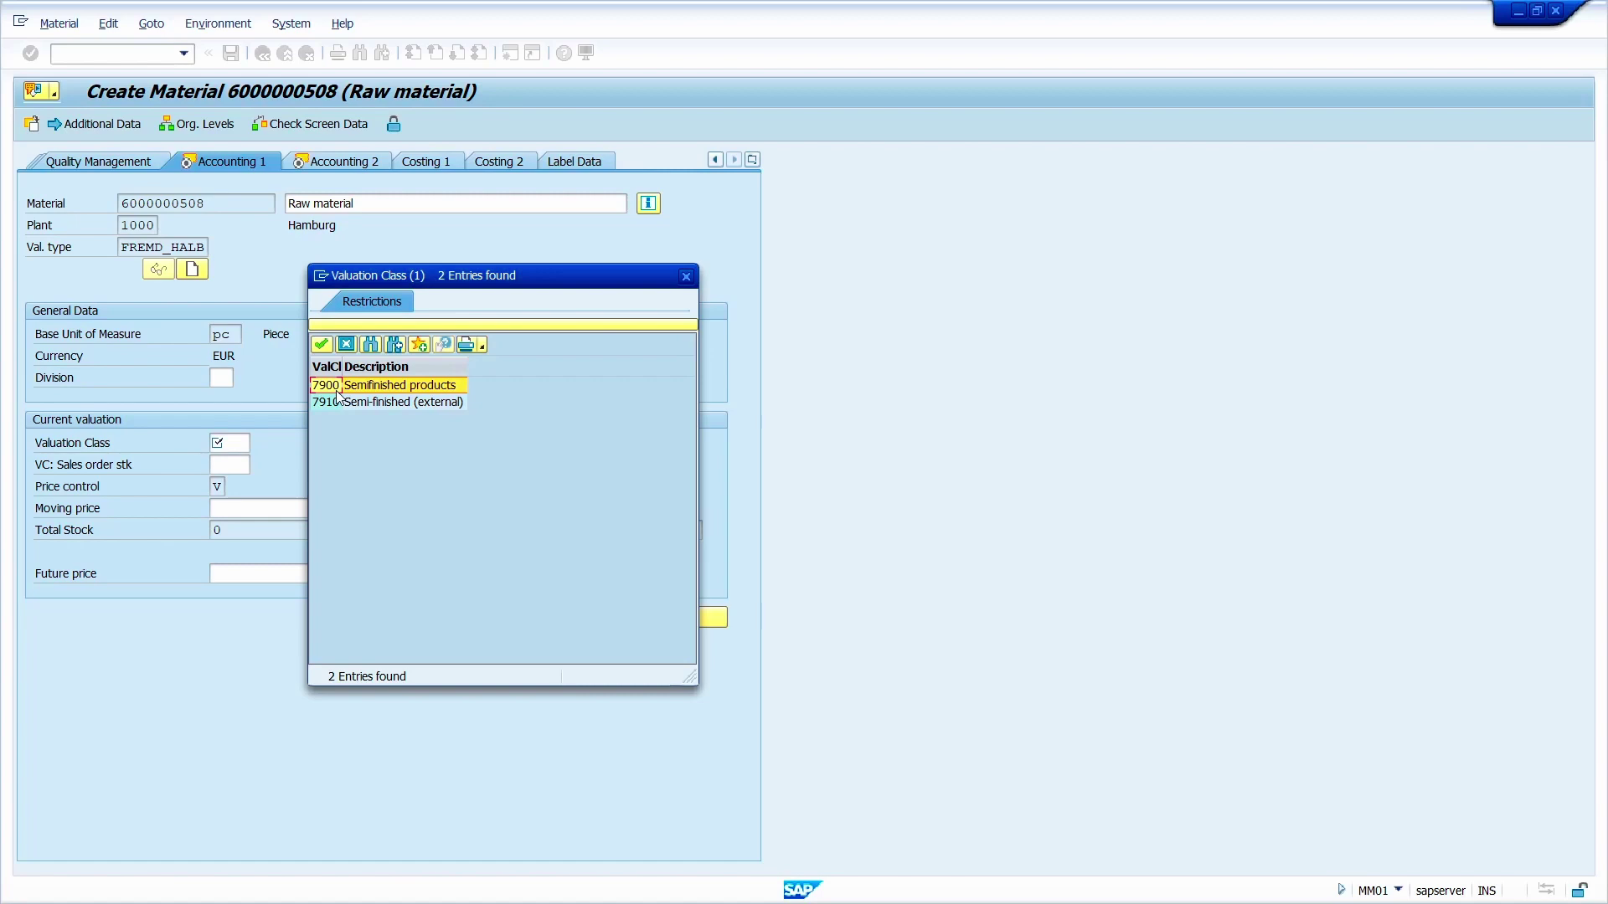
{"action": "key", "text": "Return"}
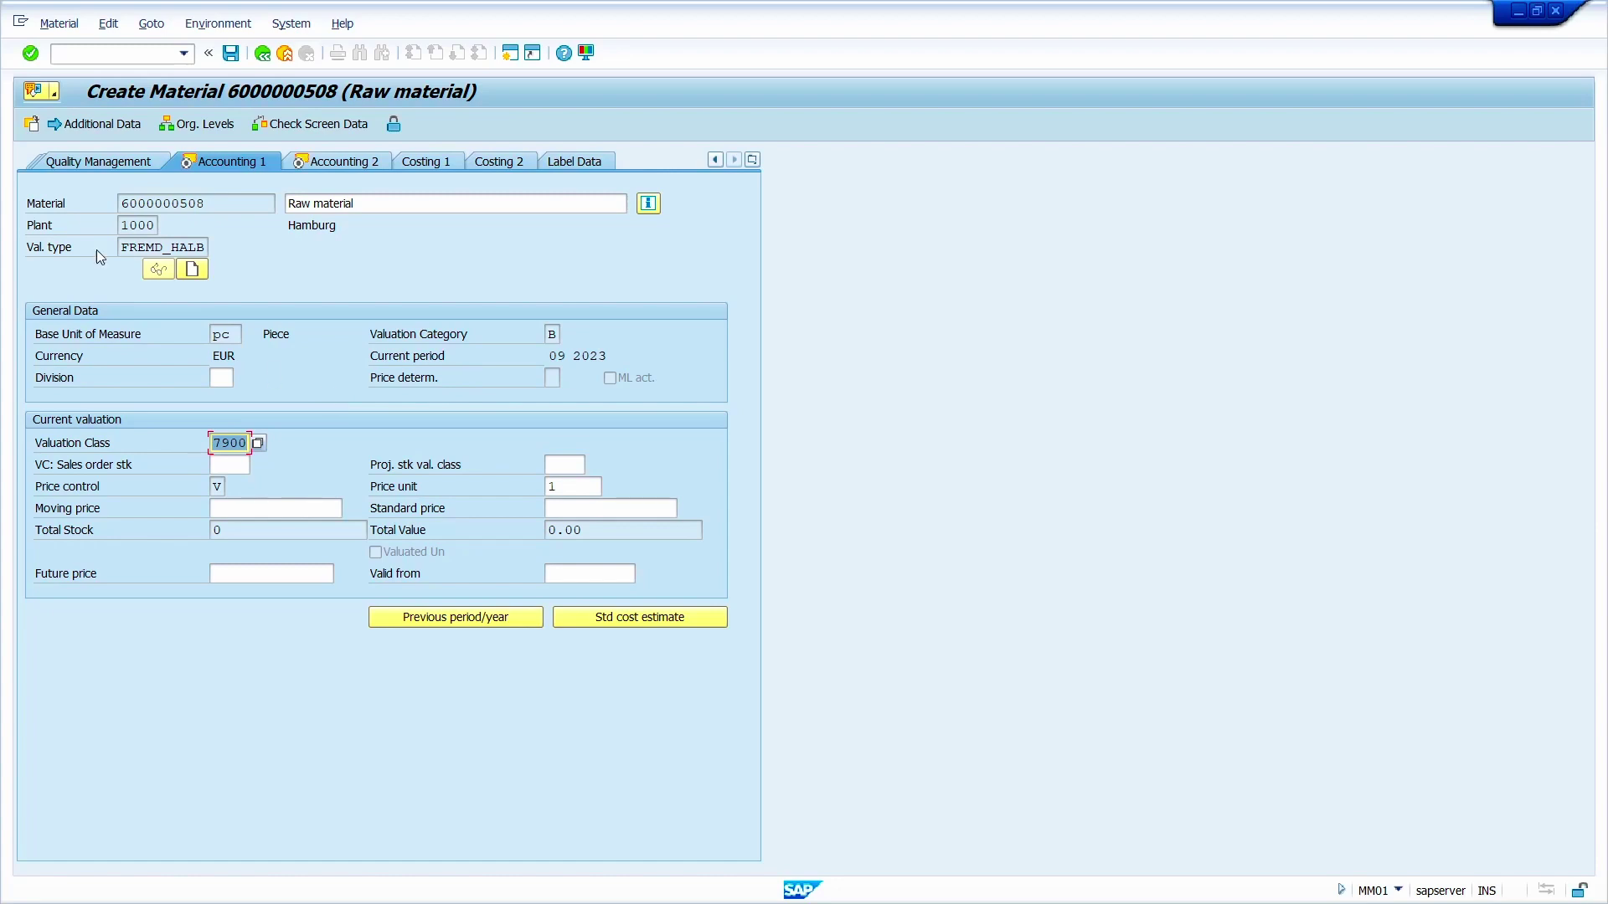
Open transaction OMWC in a new session, dismiss the valuation area prompt, and display the global valuation types
{"action": "left_click", "coordinate": [111, 53]}
{"action": "type", "text": "/oomwc"}
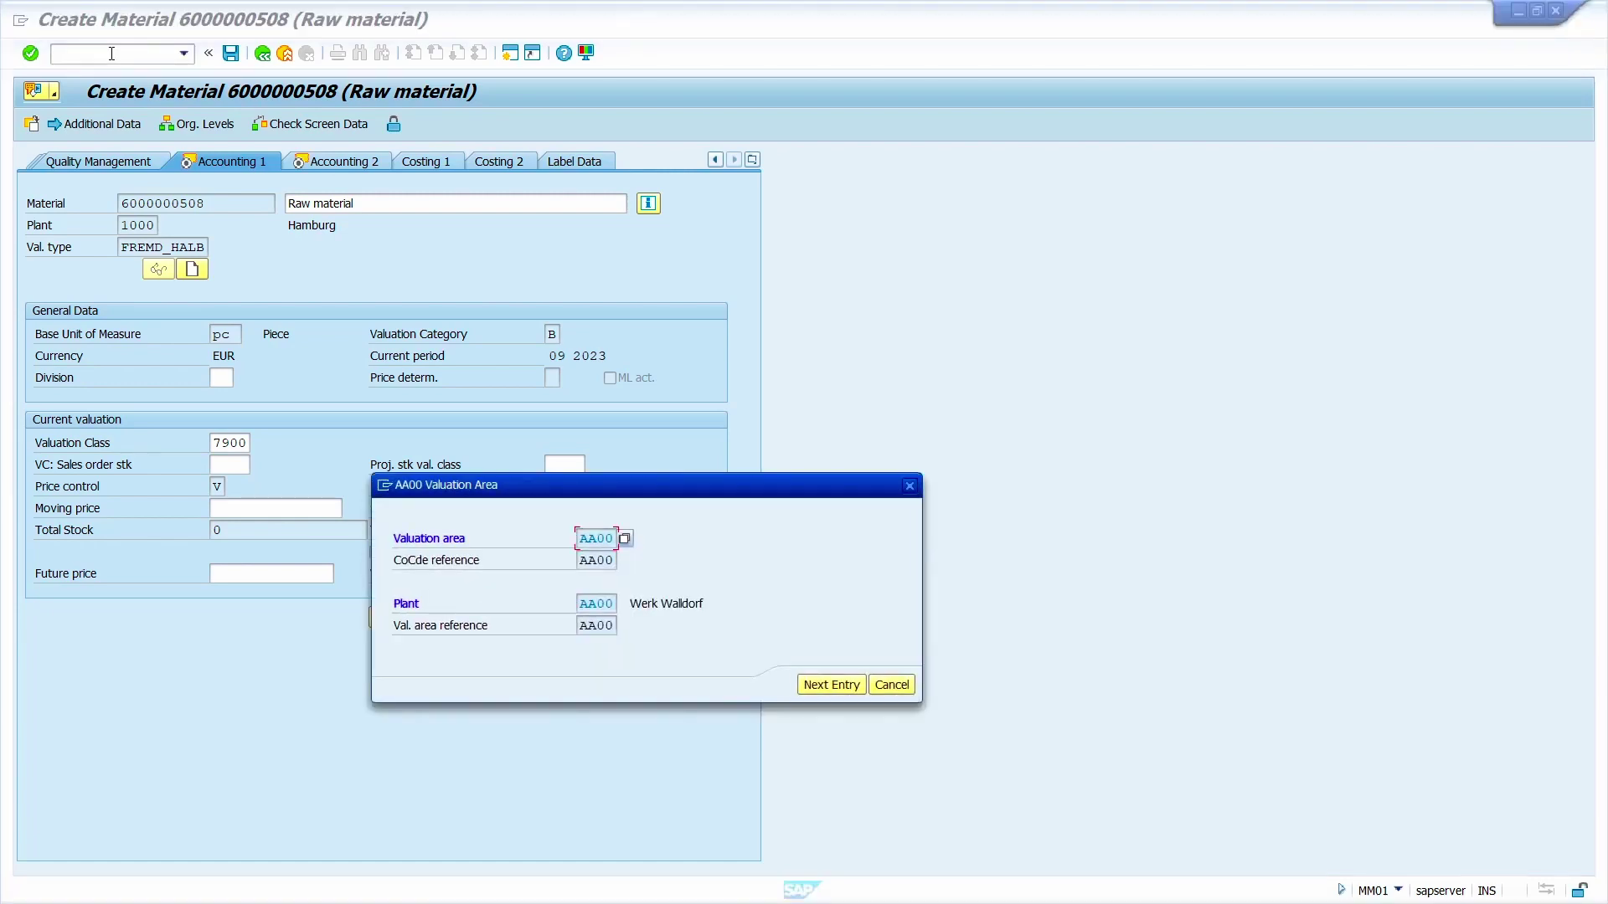
{"action": "left_click", "coordinate": [894, 686]}
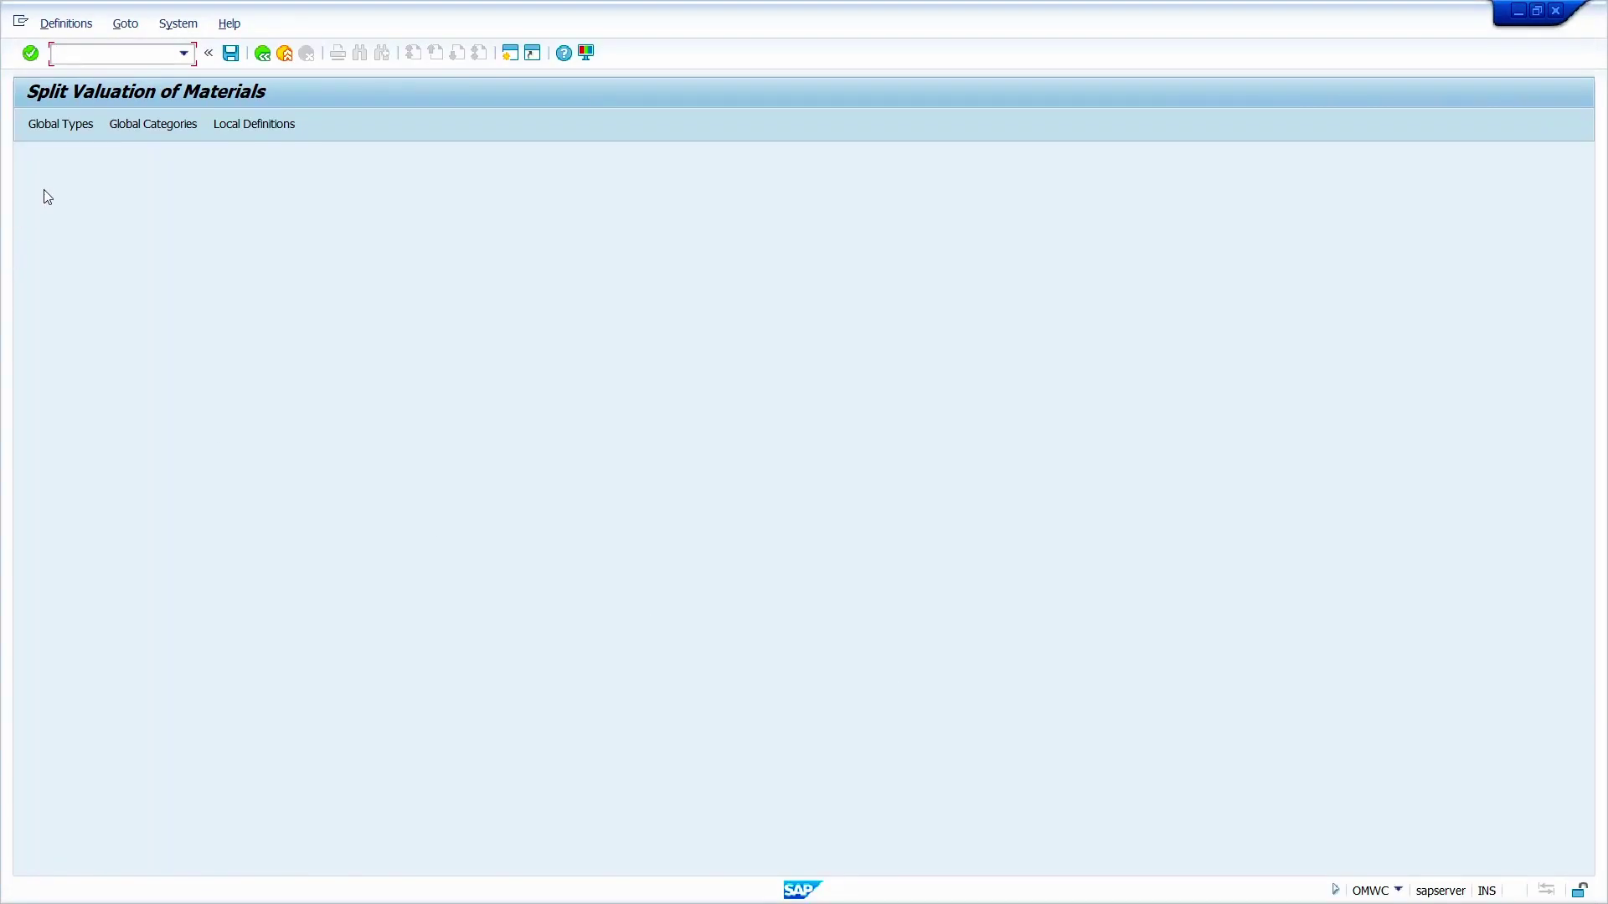
{"action": "left_click", "coordinate": [62, 124]}
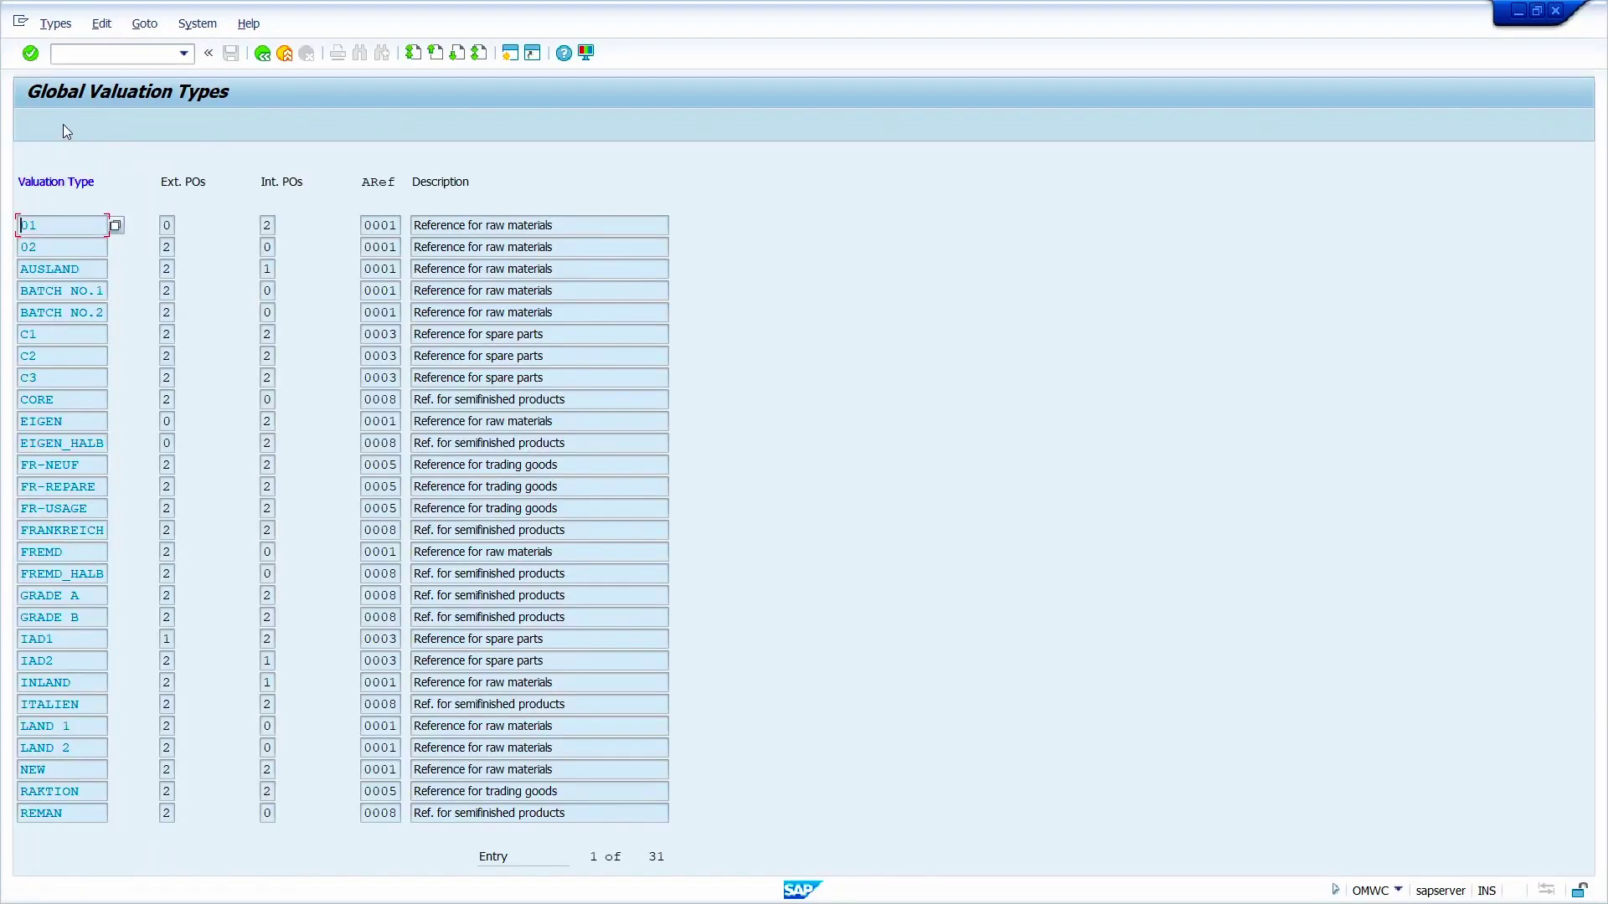
Open valuation type FREMD_HALB and its account category reference to examine the assigned valuation classes
{"action": "left_click", "coordinate": [50, 574]}
{"action": "key", "text": "Return"}
{"action": "left_click", "coordinate": [50, 575]}
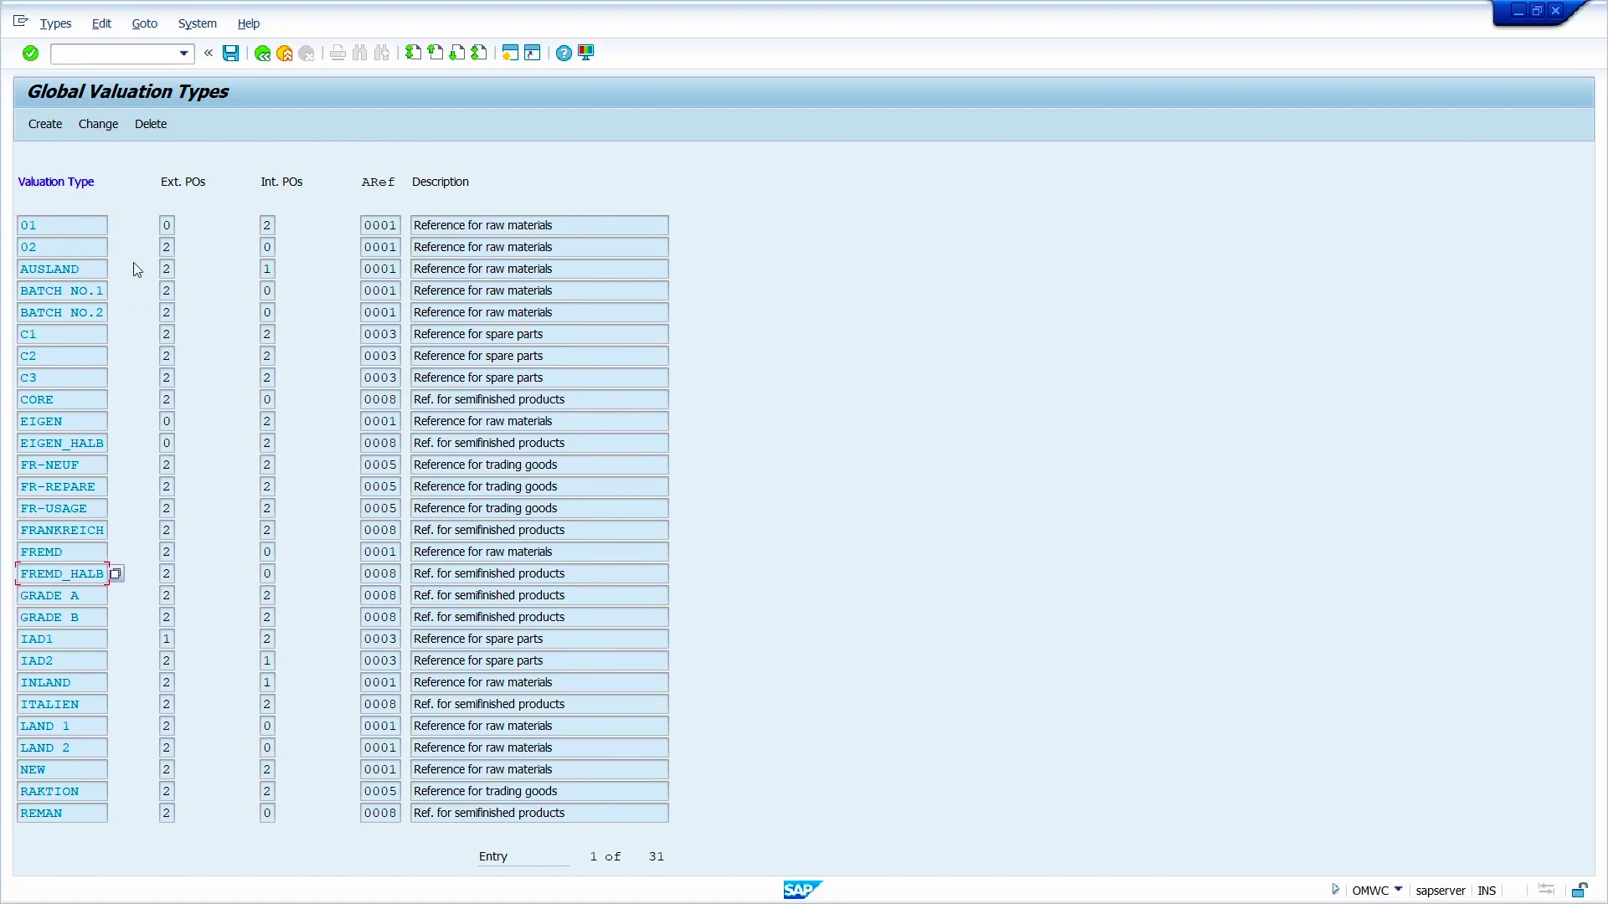
{"action": "left_click", "coordinate": [104, 124]}
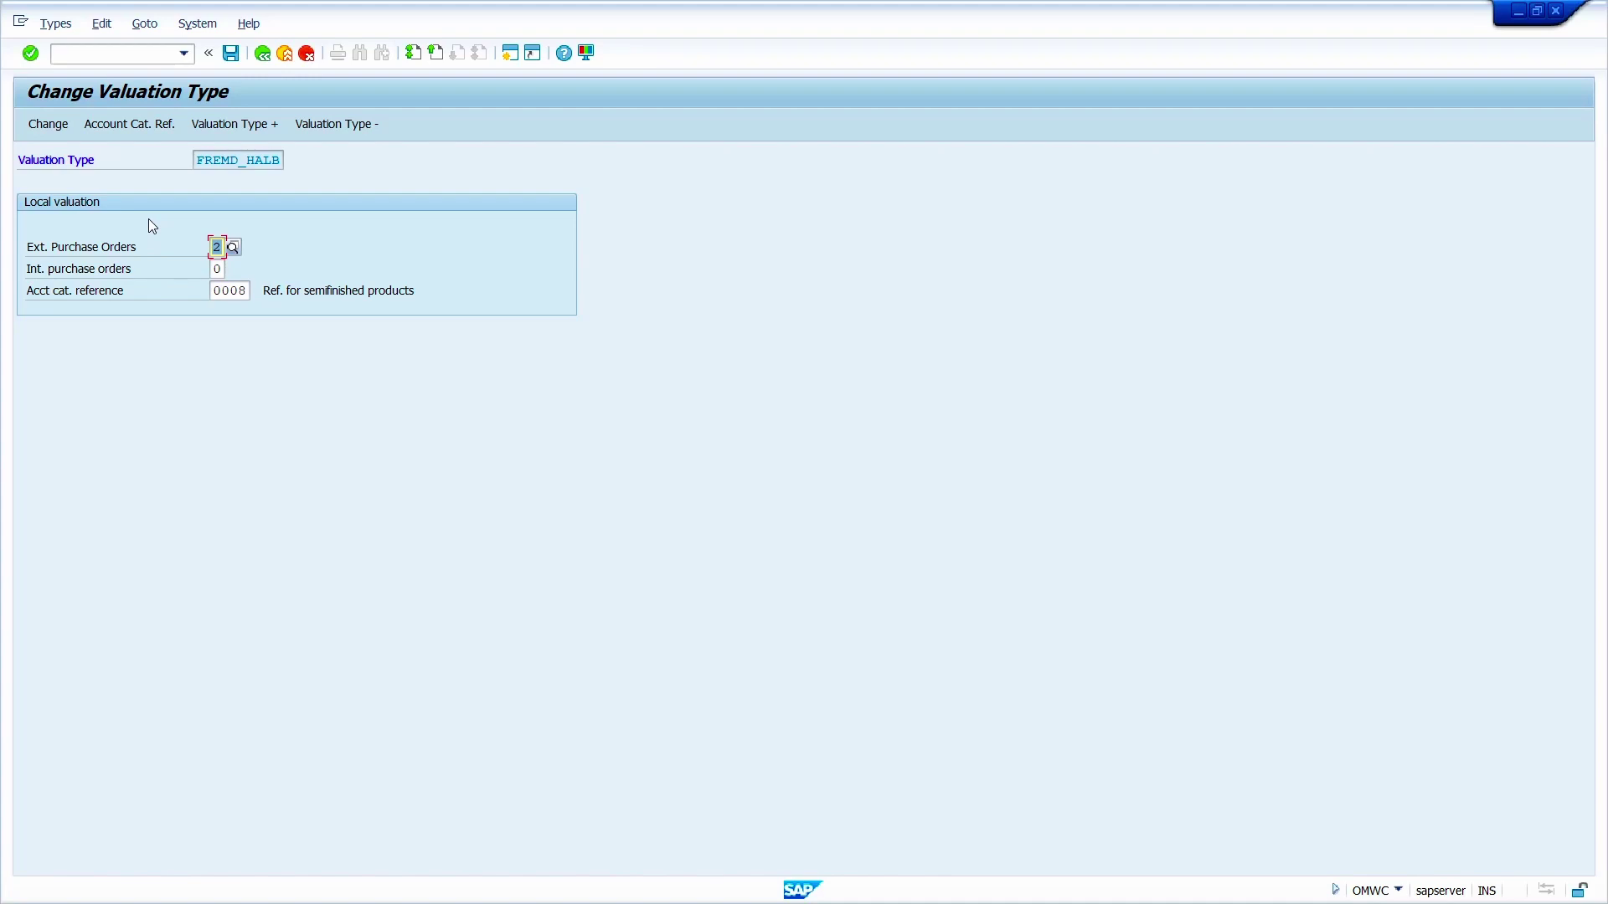
{"action": "left_click", "coordinate": [130, 124]}
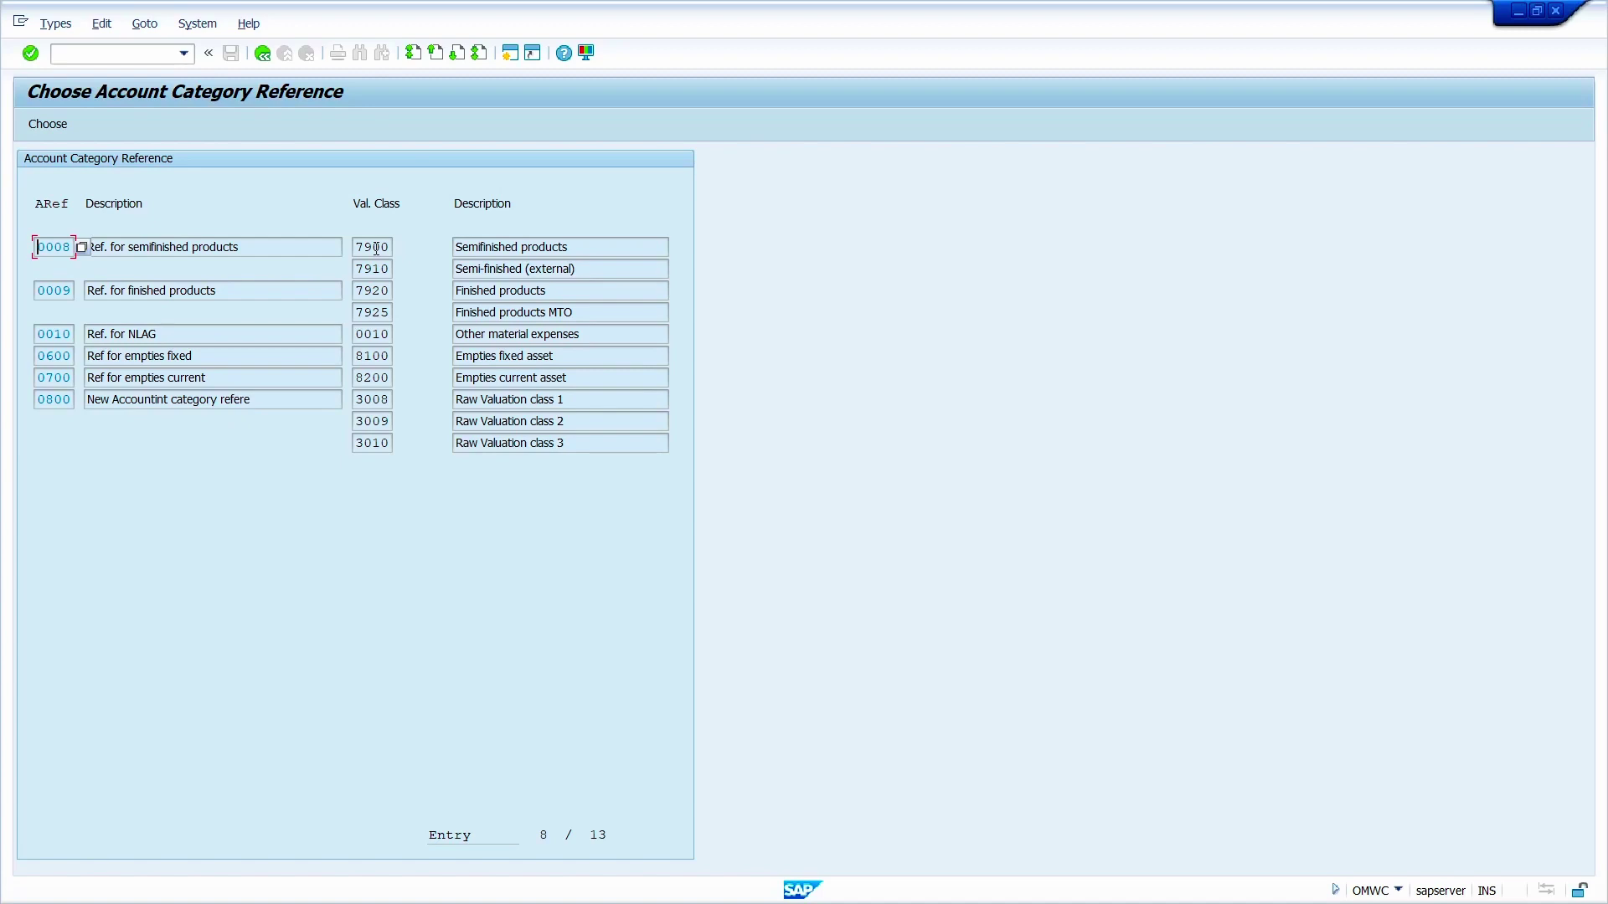
{"action": "double_click", "coordinate": [376, 248]}
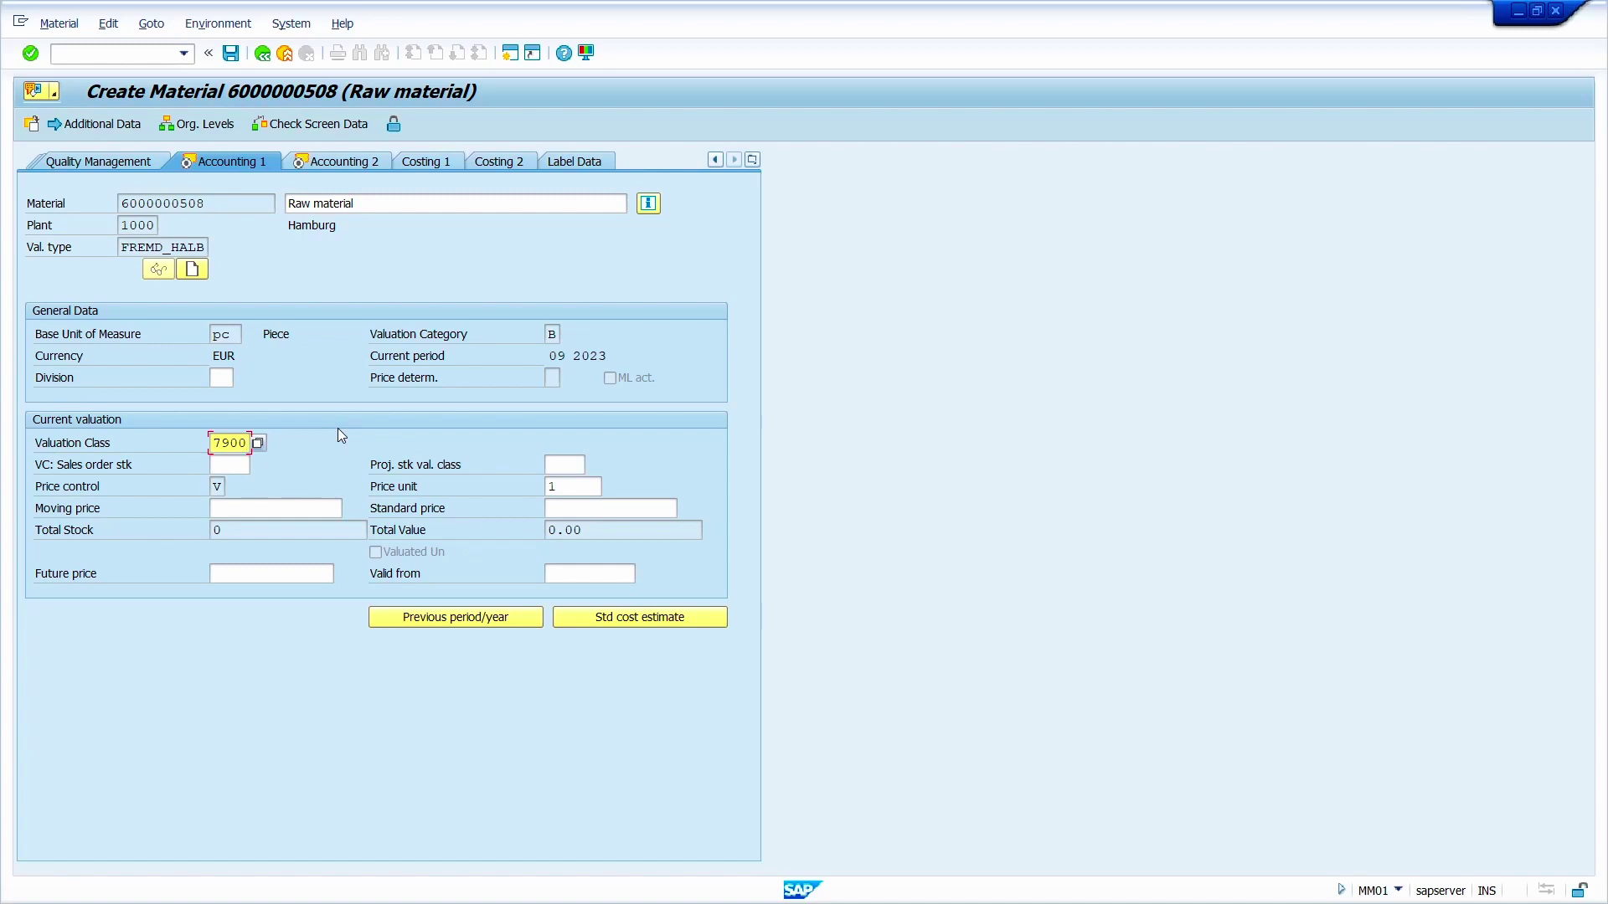
Confirm the FREMD_HALB accounting entries in the material creation session and save the material
{"action": "key", "text": "Return"}
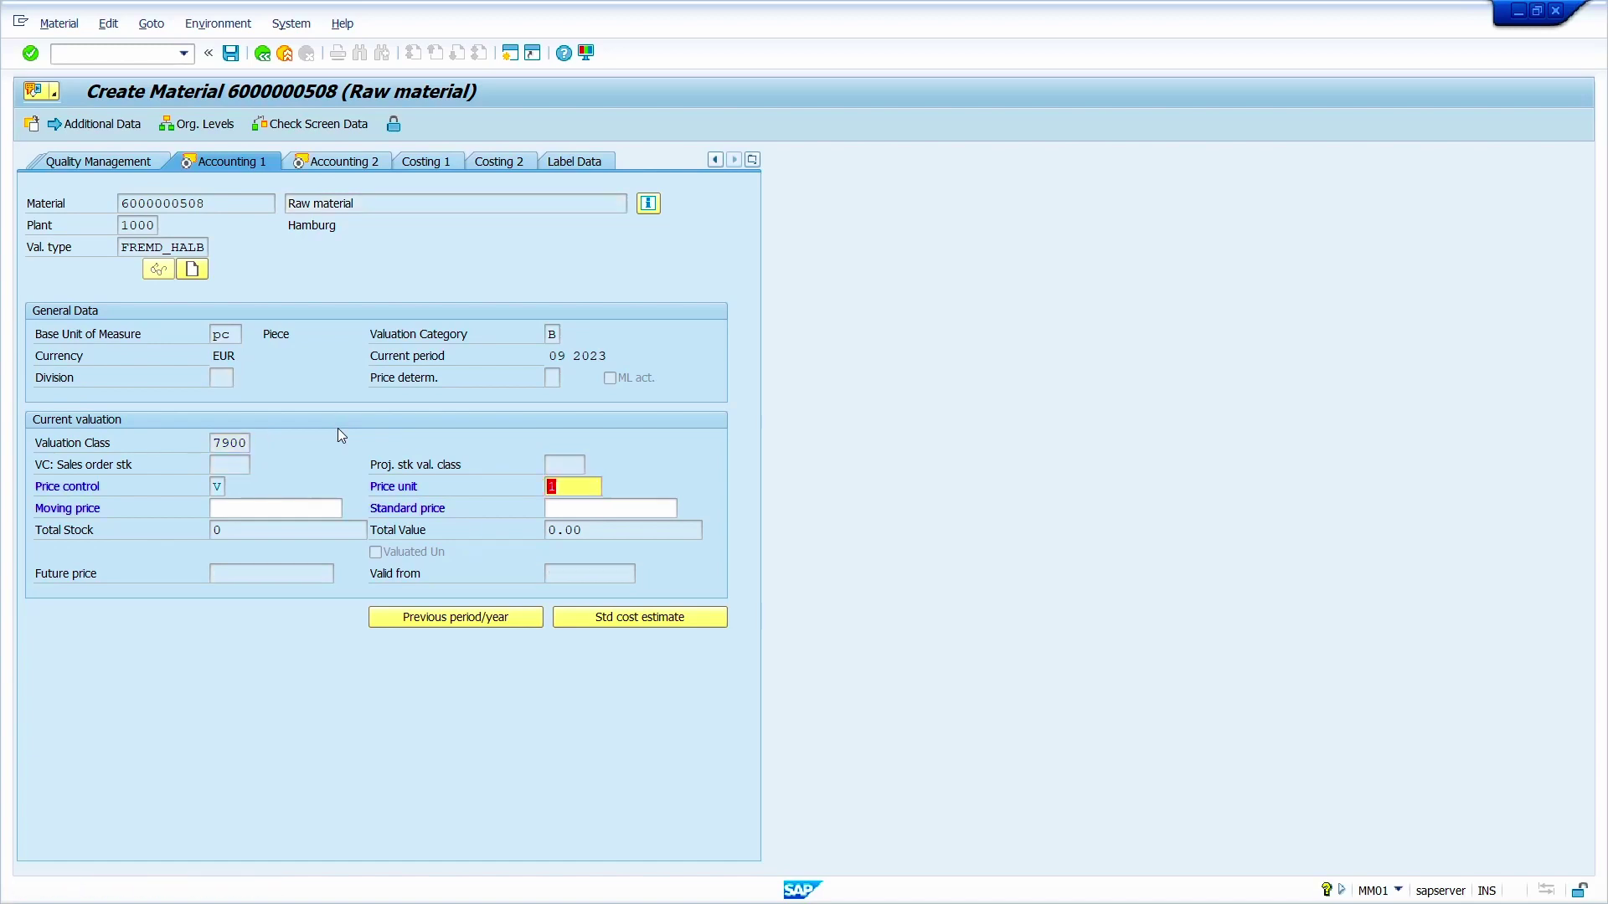
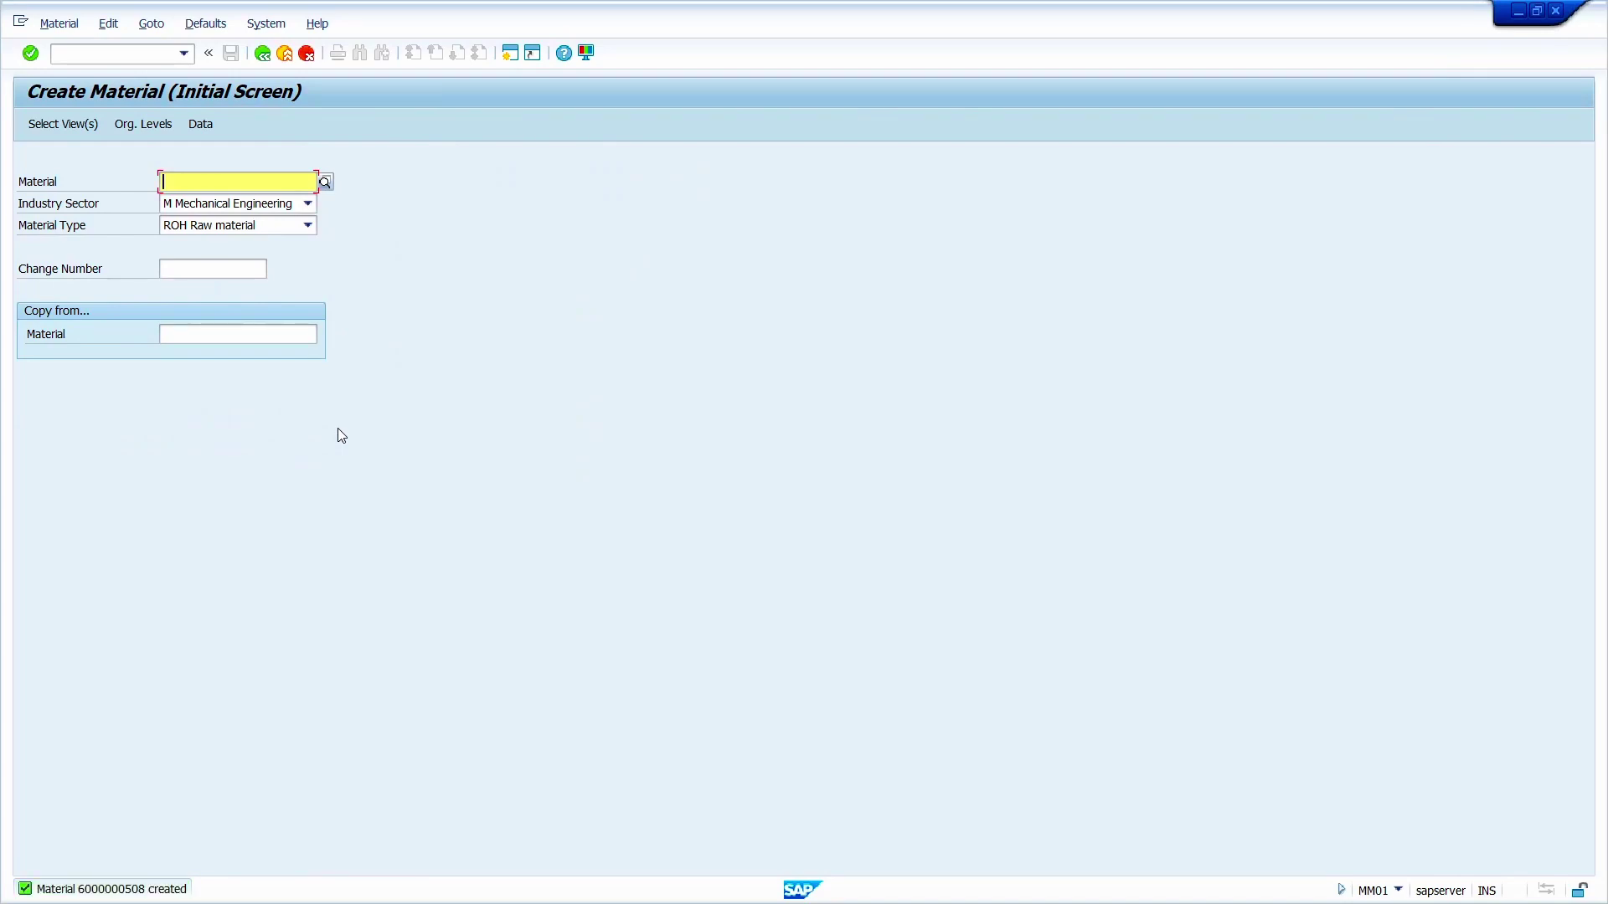
{"action": "left_click", "coordinate": [118, 55]}
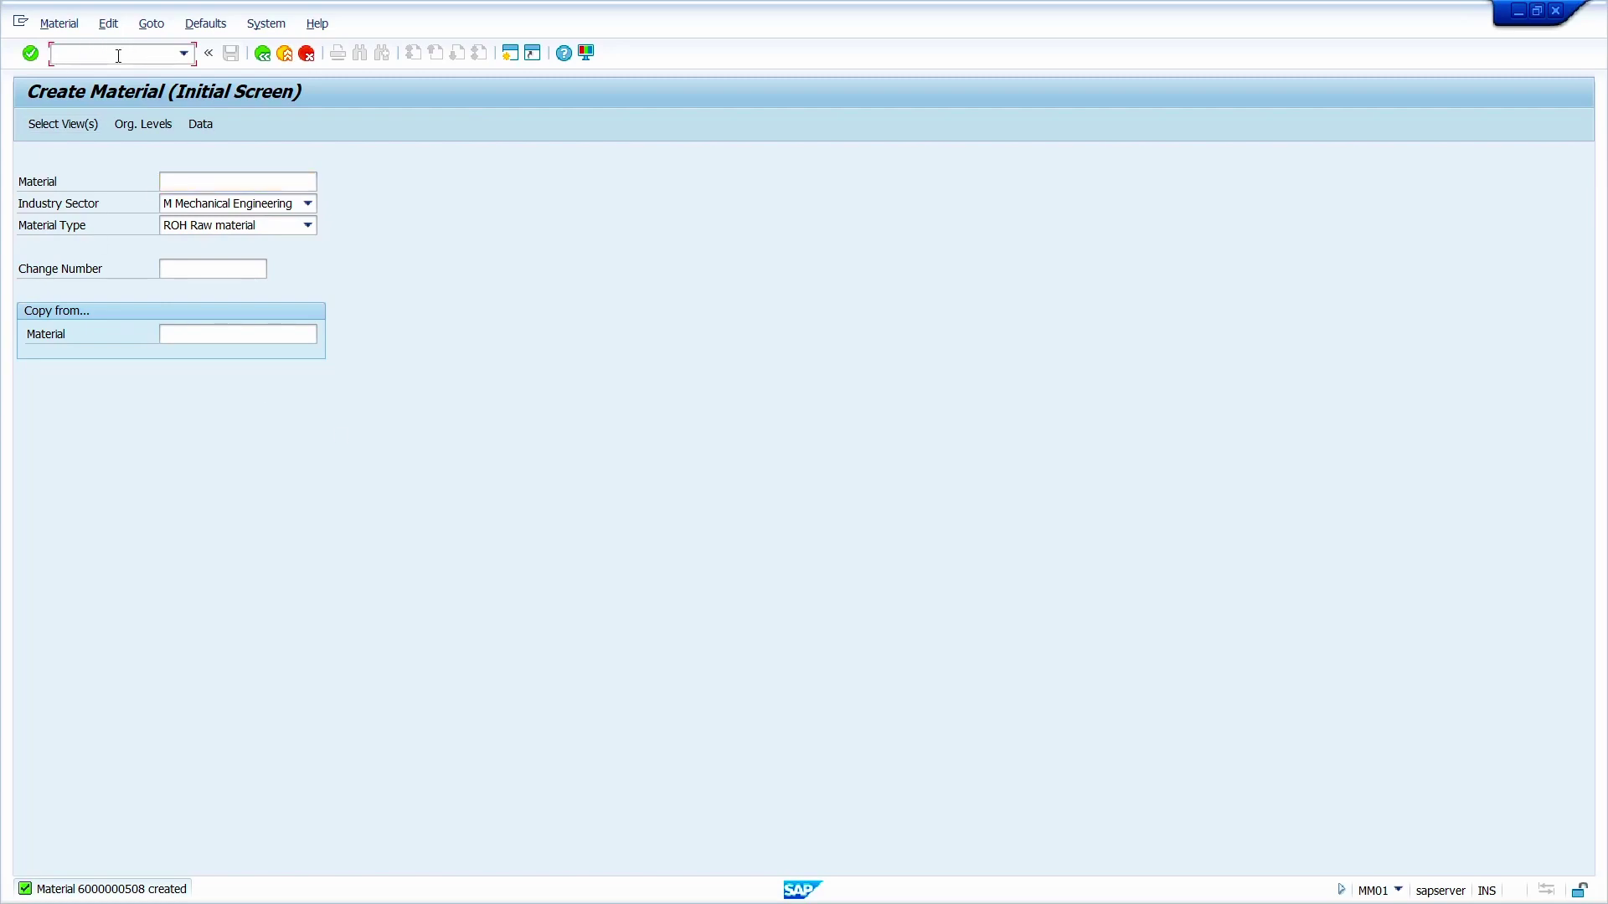
{"action": "type", "text": "/nmm60"}
{"action": "key", "text": "Return"}
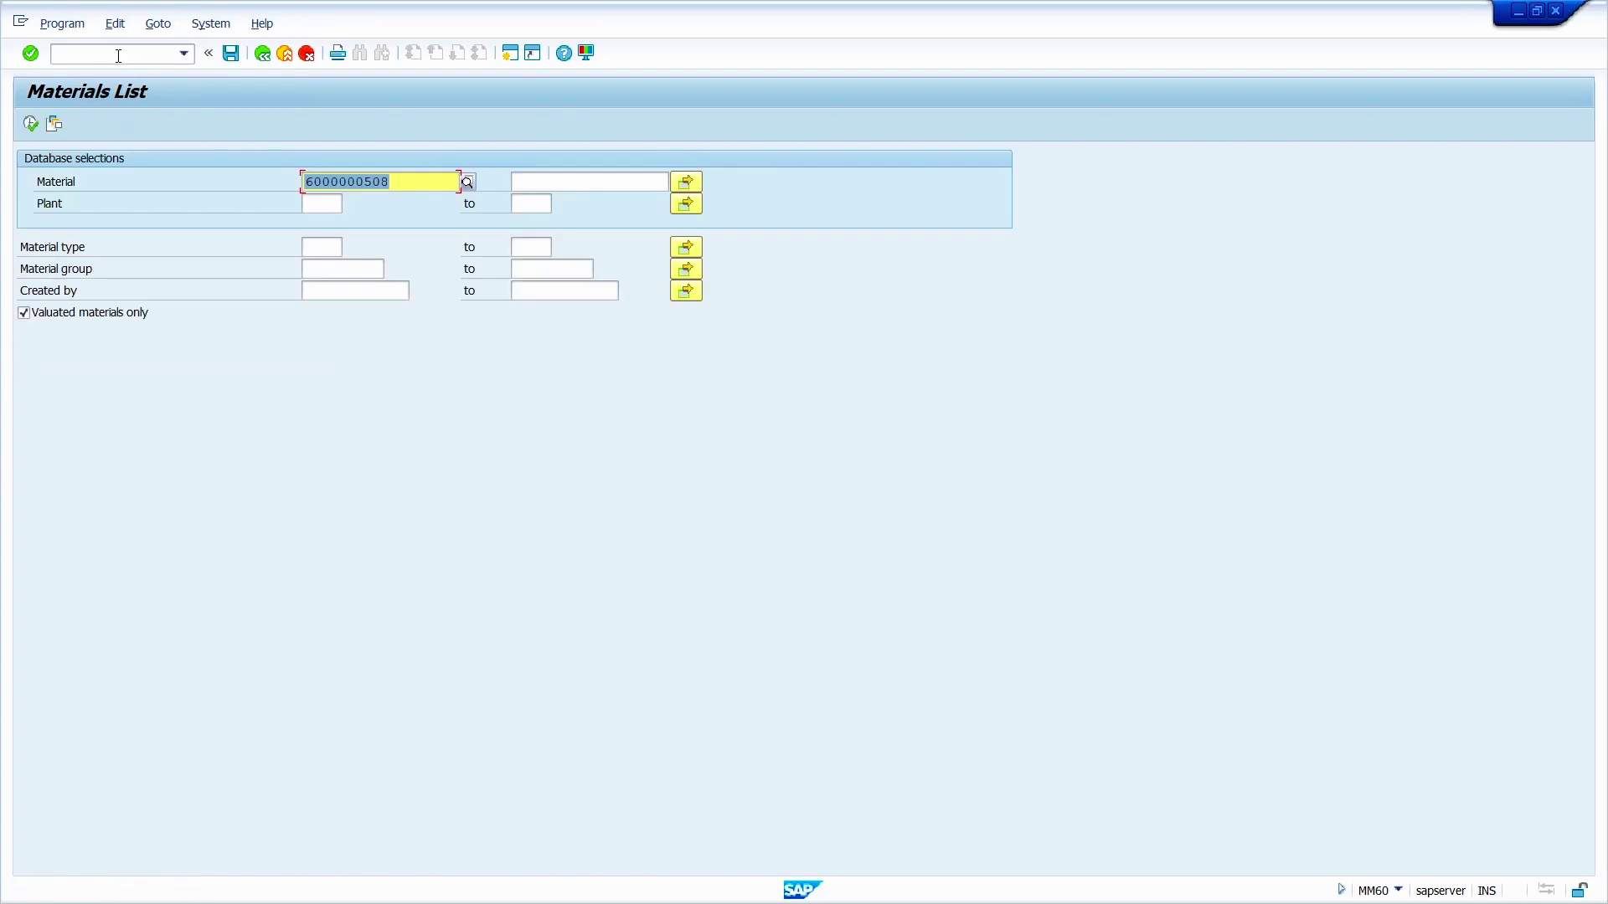
{"action": "key", "text": "F8"}
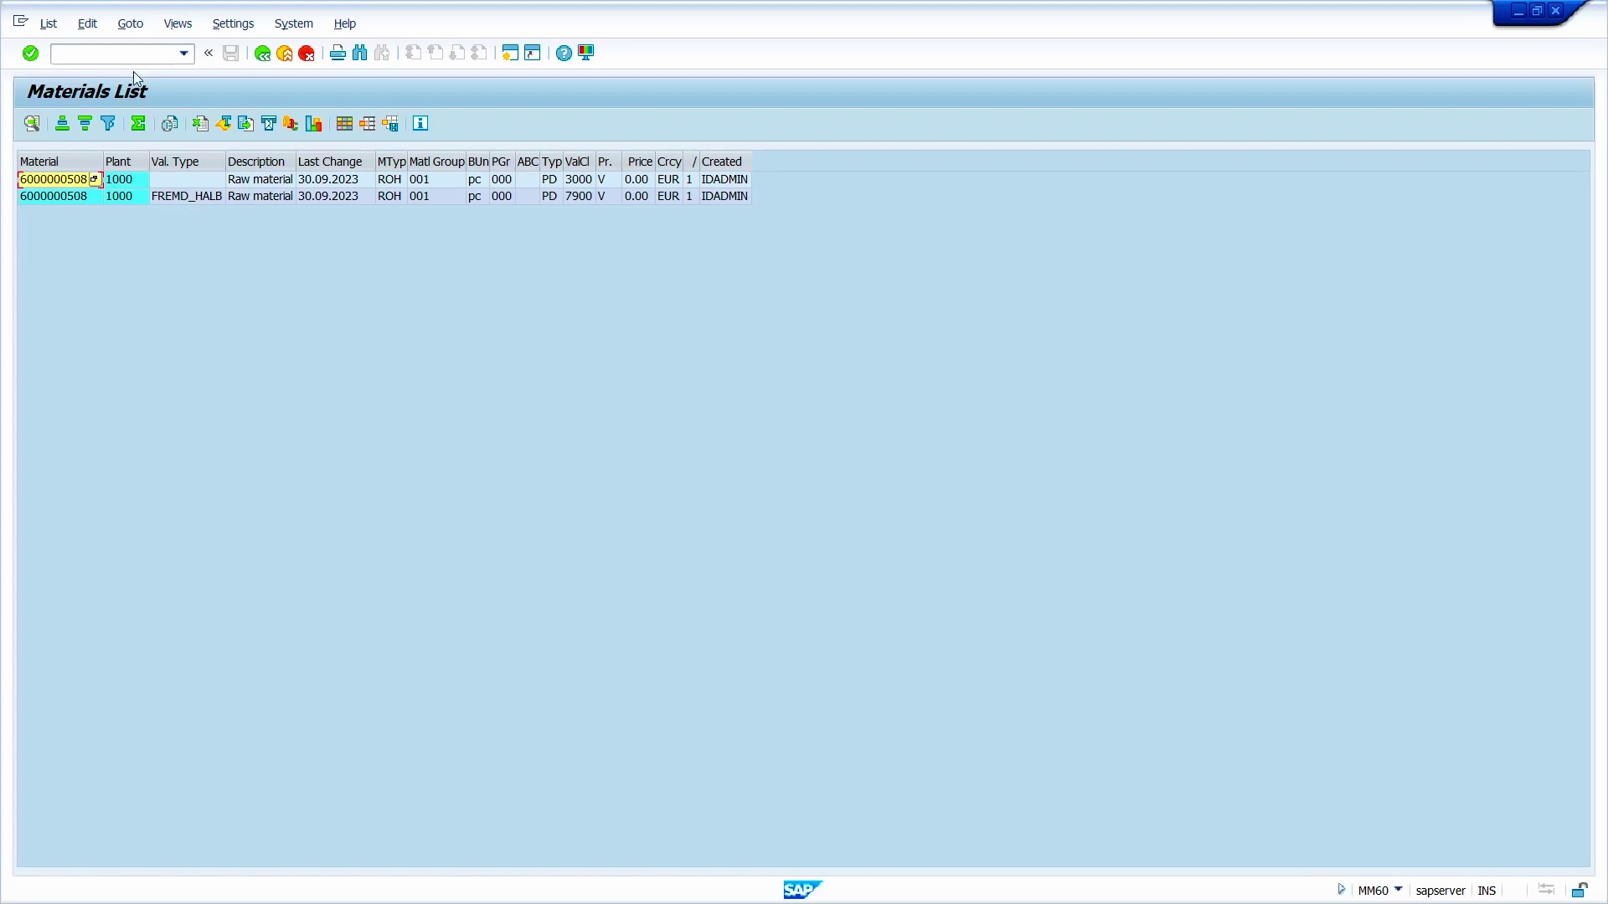
Open transaction MIGO and load the most recent purchase order for a goods receipt with movement type 101
{"action": "left_click", "coordinate": [110, 53]}
{"action": "type", "text": "/nmigo"}
{"action": "key", "text": "Return"}
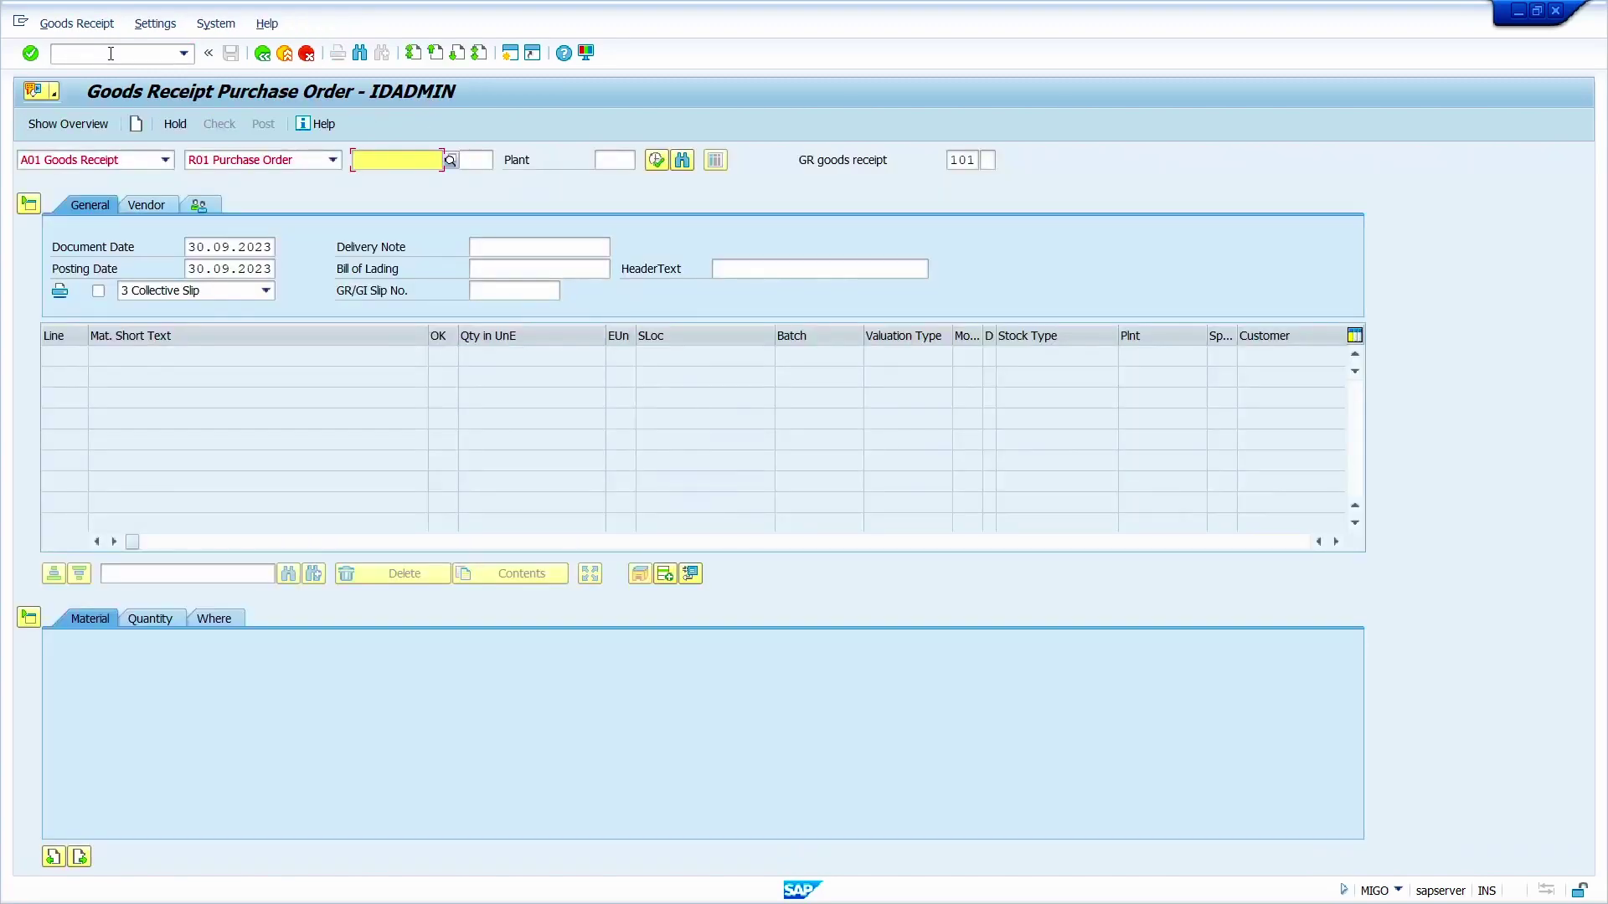
{"action": "key", "text": "Down"}
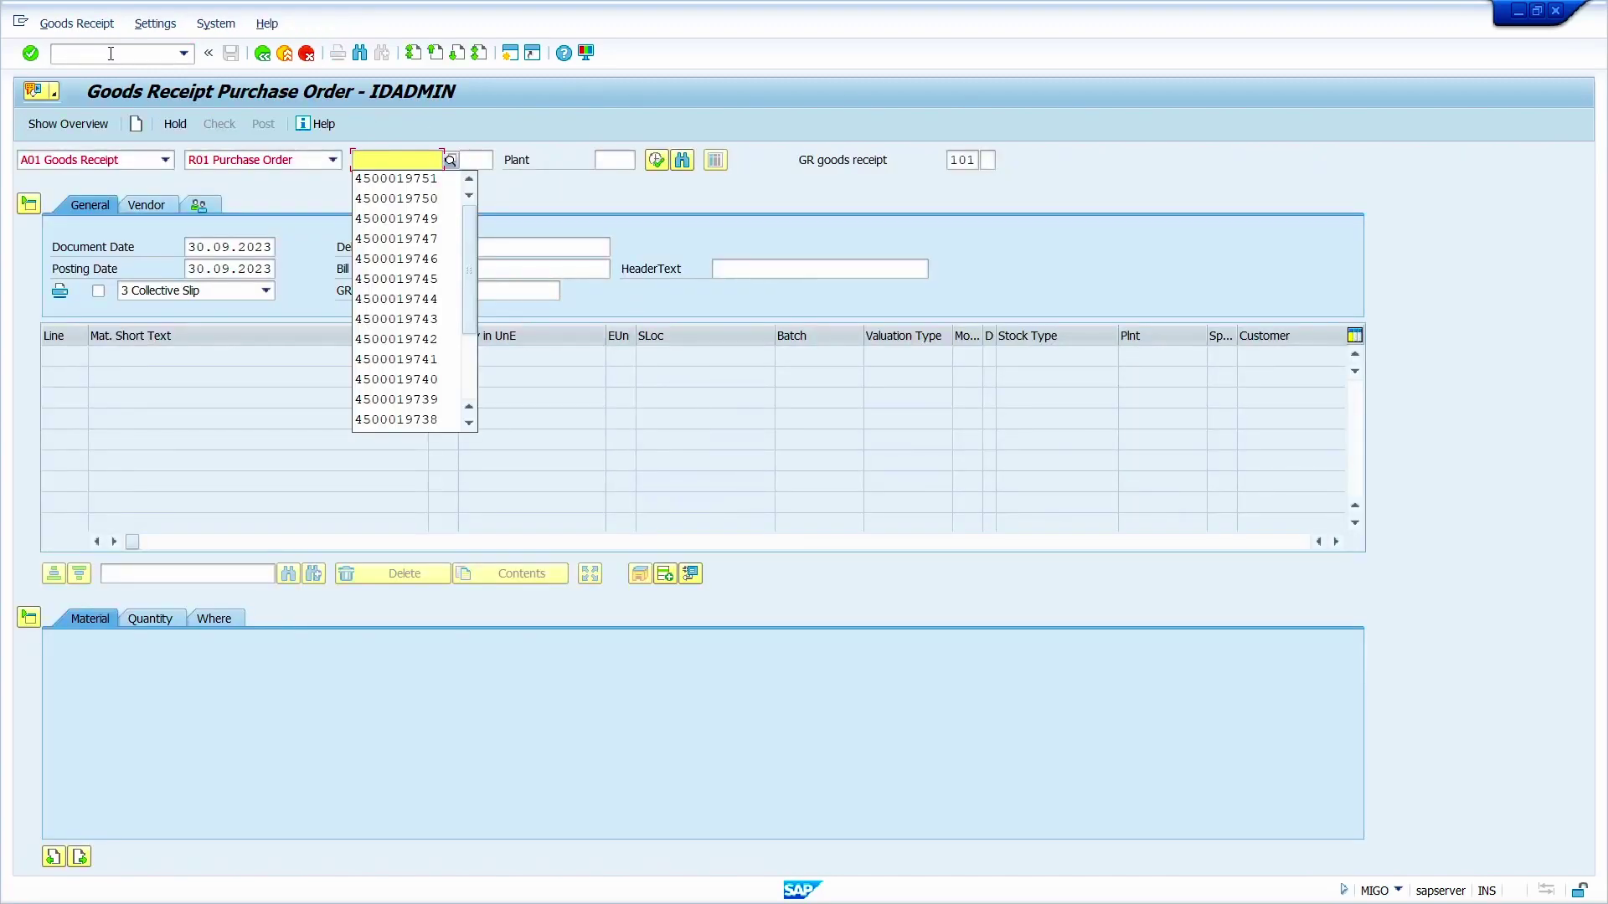
{"action": "key", "text": "Down"}
{"action": "key", "text": "Return"}
{"action": "key", "text": "Return"}
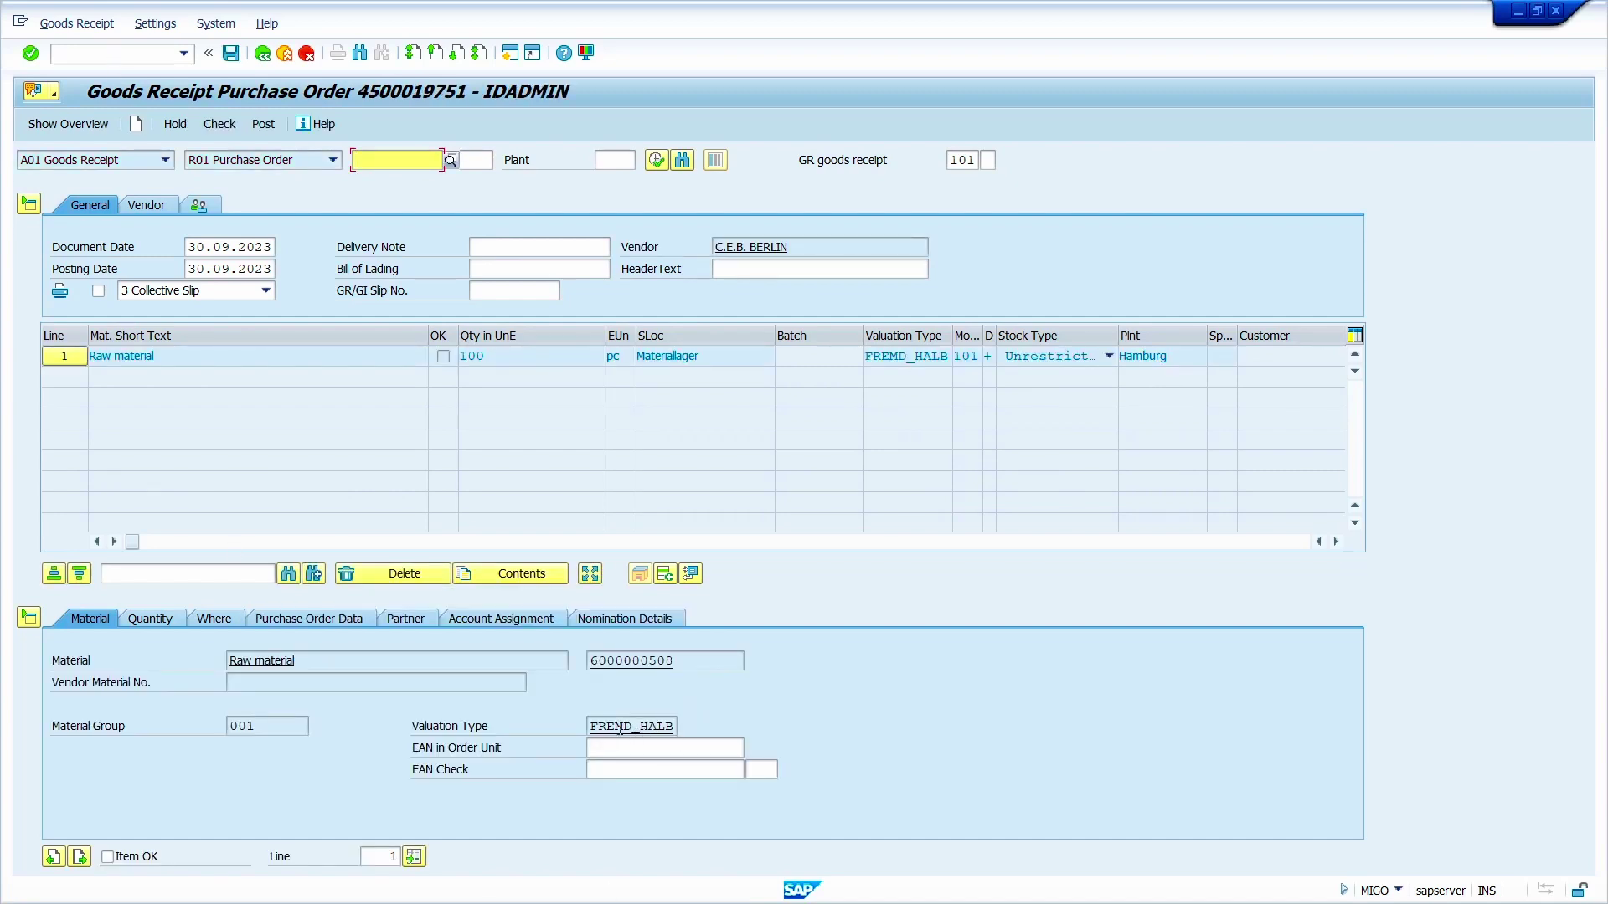
Mark the FREMD_HALB raw material item as OK, check the goods receipt and post it
{"action": "left_click", "coordinate": [131, 857]}
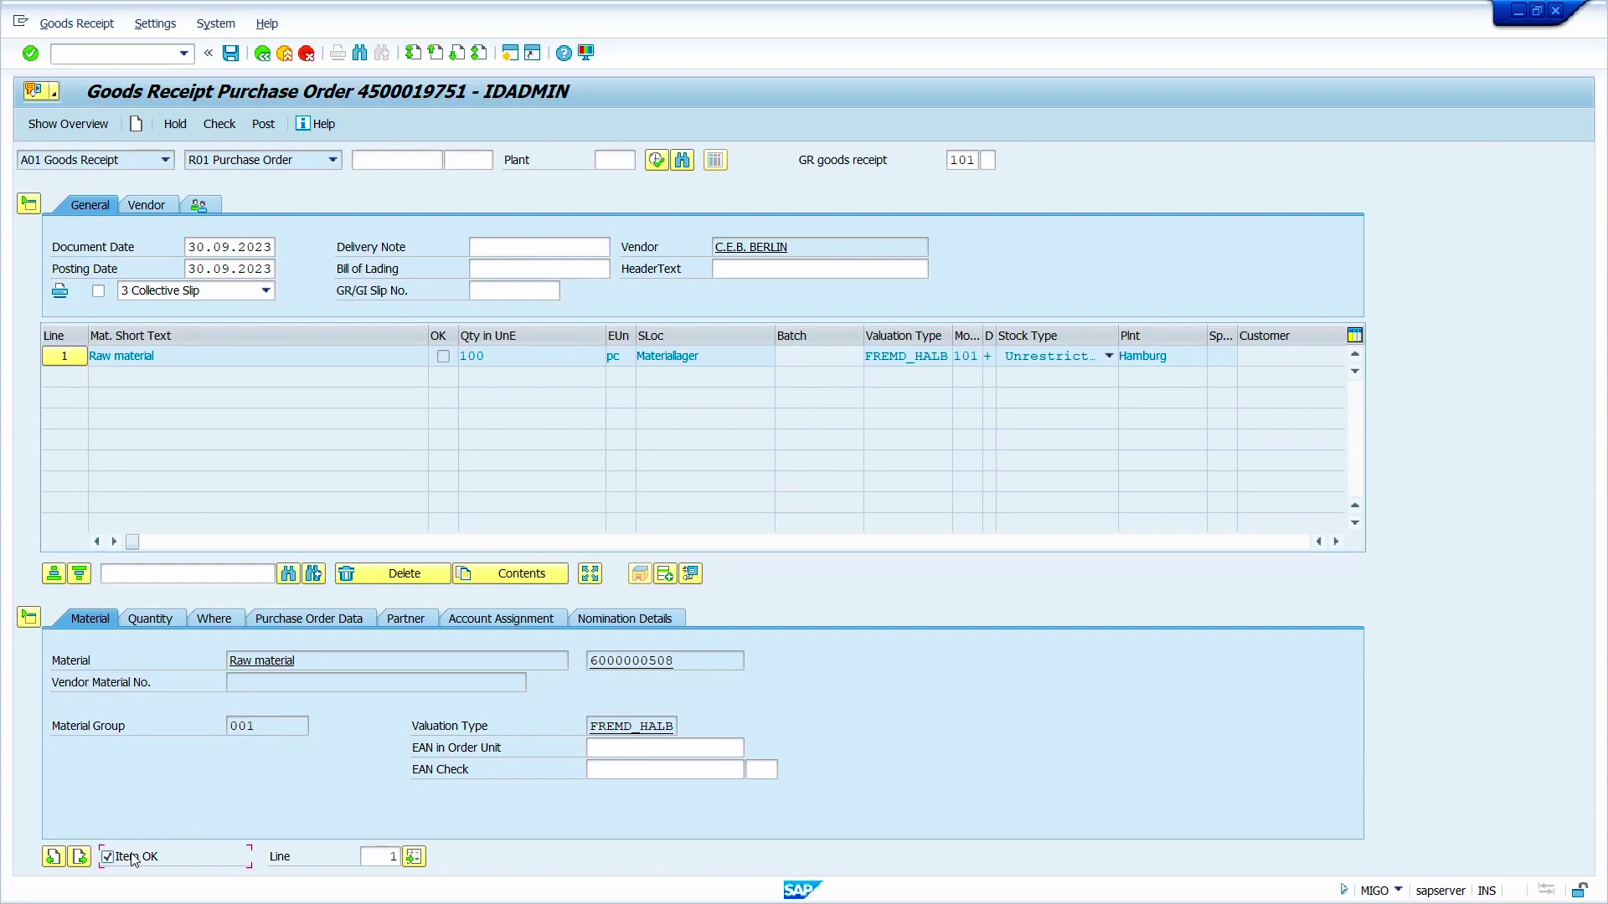
{"action": "left_click", "coordinate": [217, 130]}
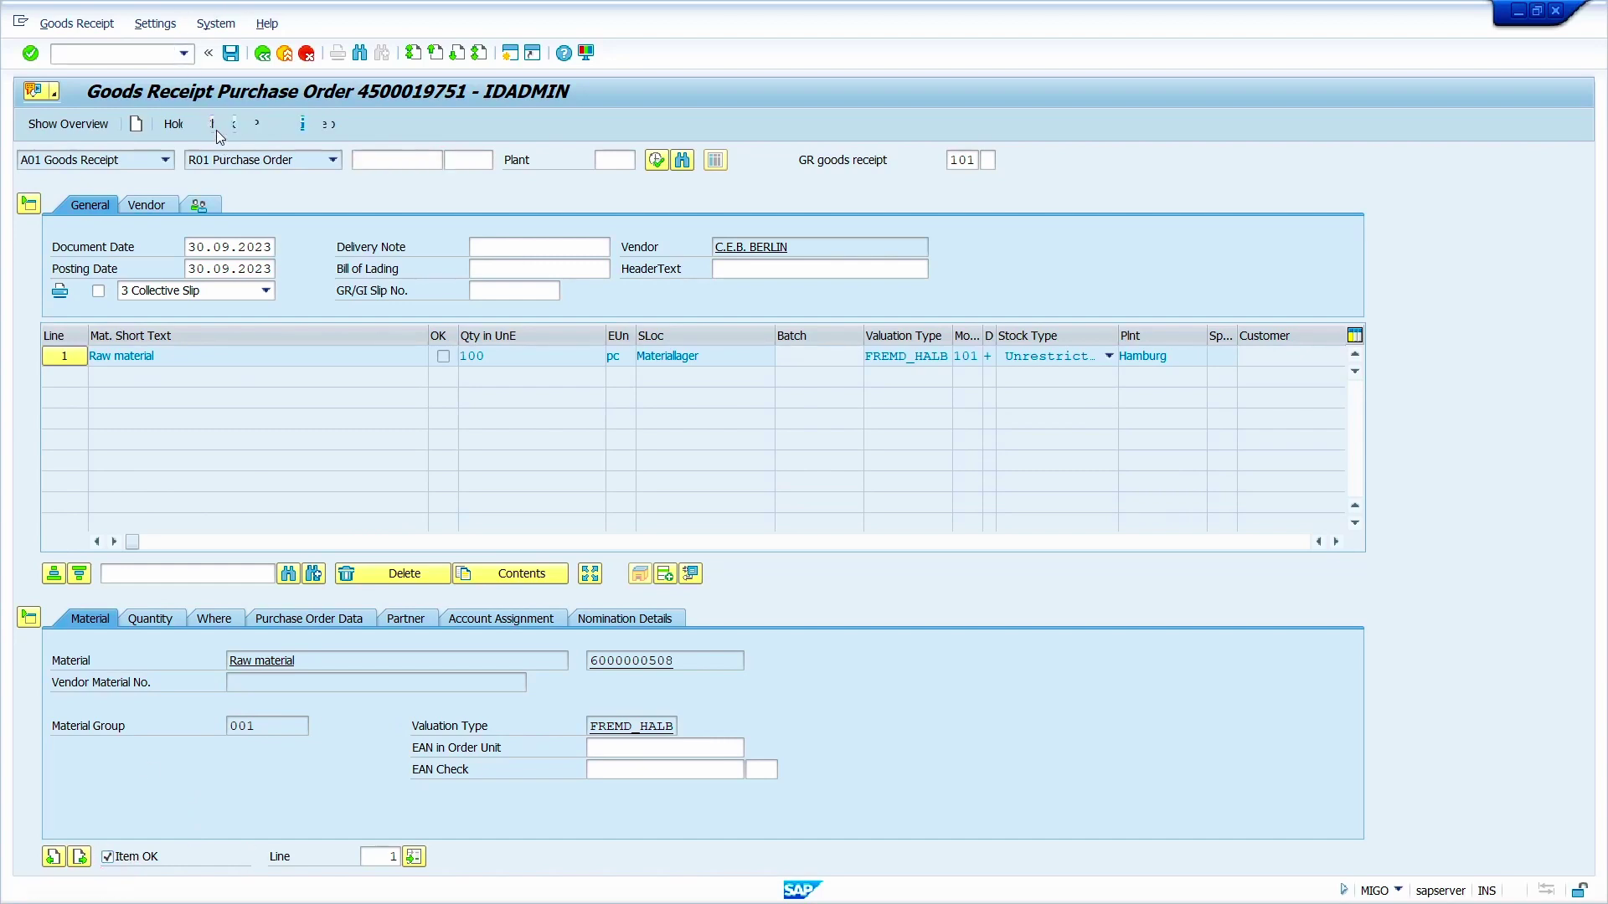
{"action": "left_click", "coordinate": [263, 126]}
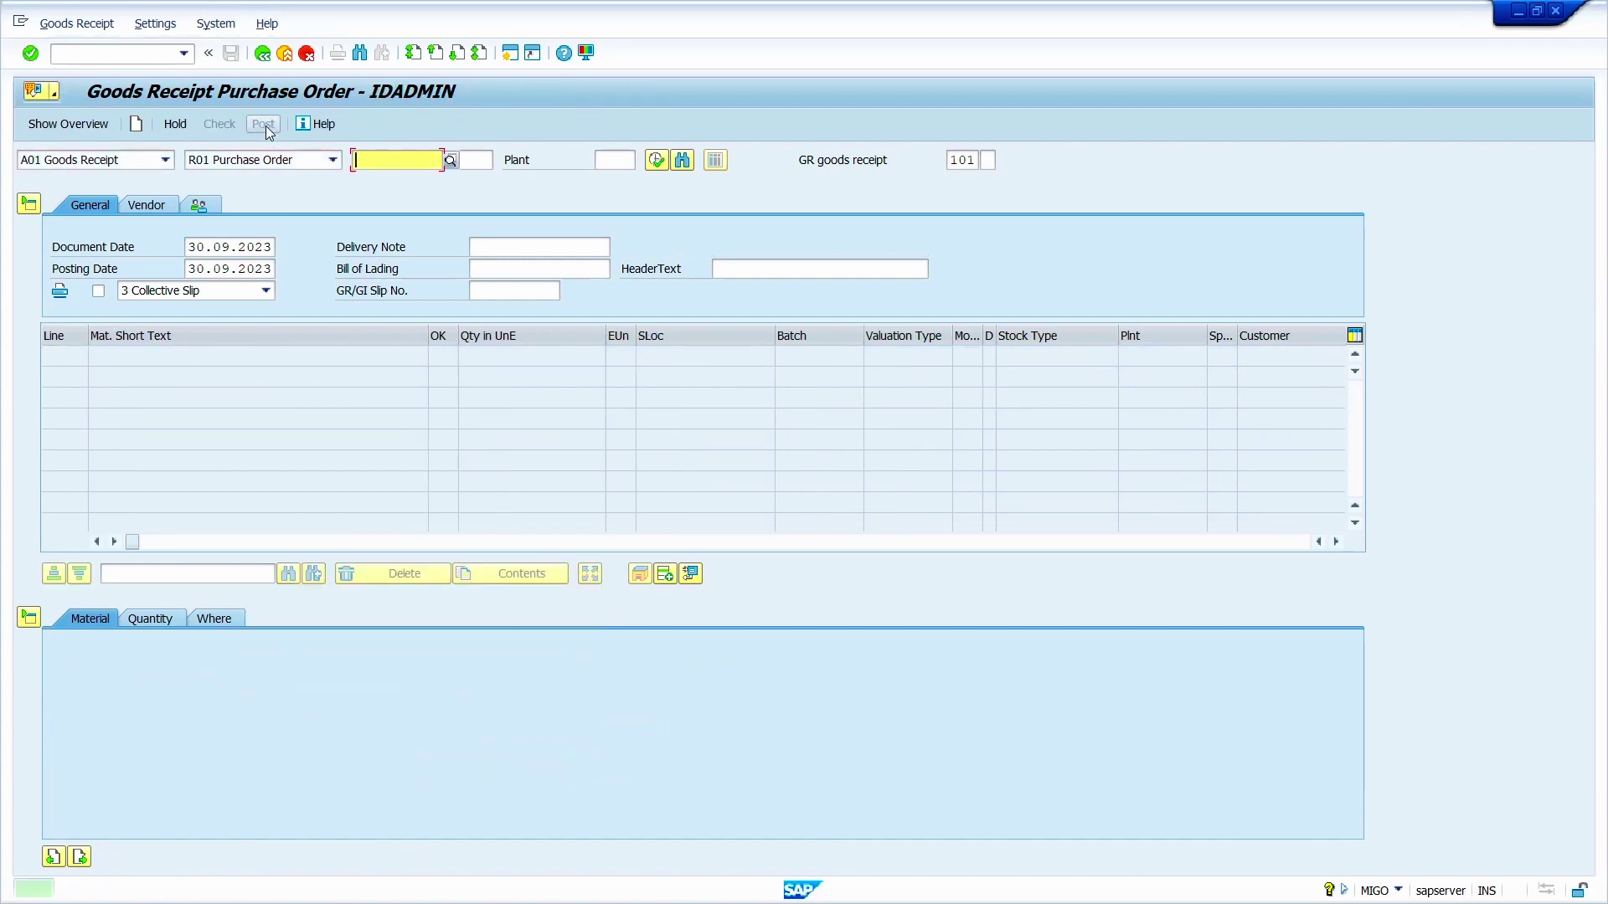
Display the posted material document and open its related accounting document to examine the postings
{"action": "left_click", "coordinate": [109, 161]}
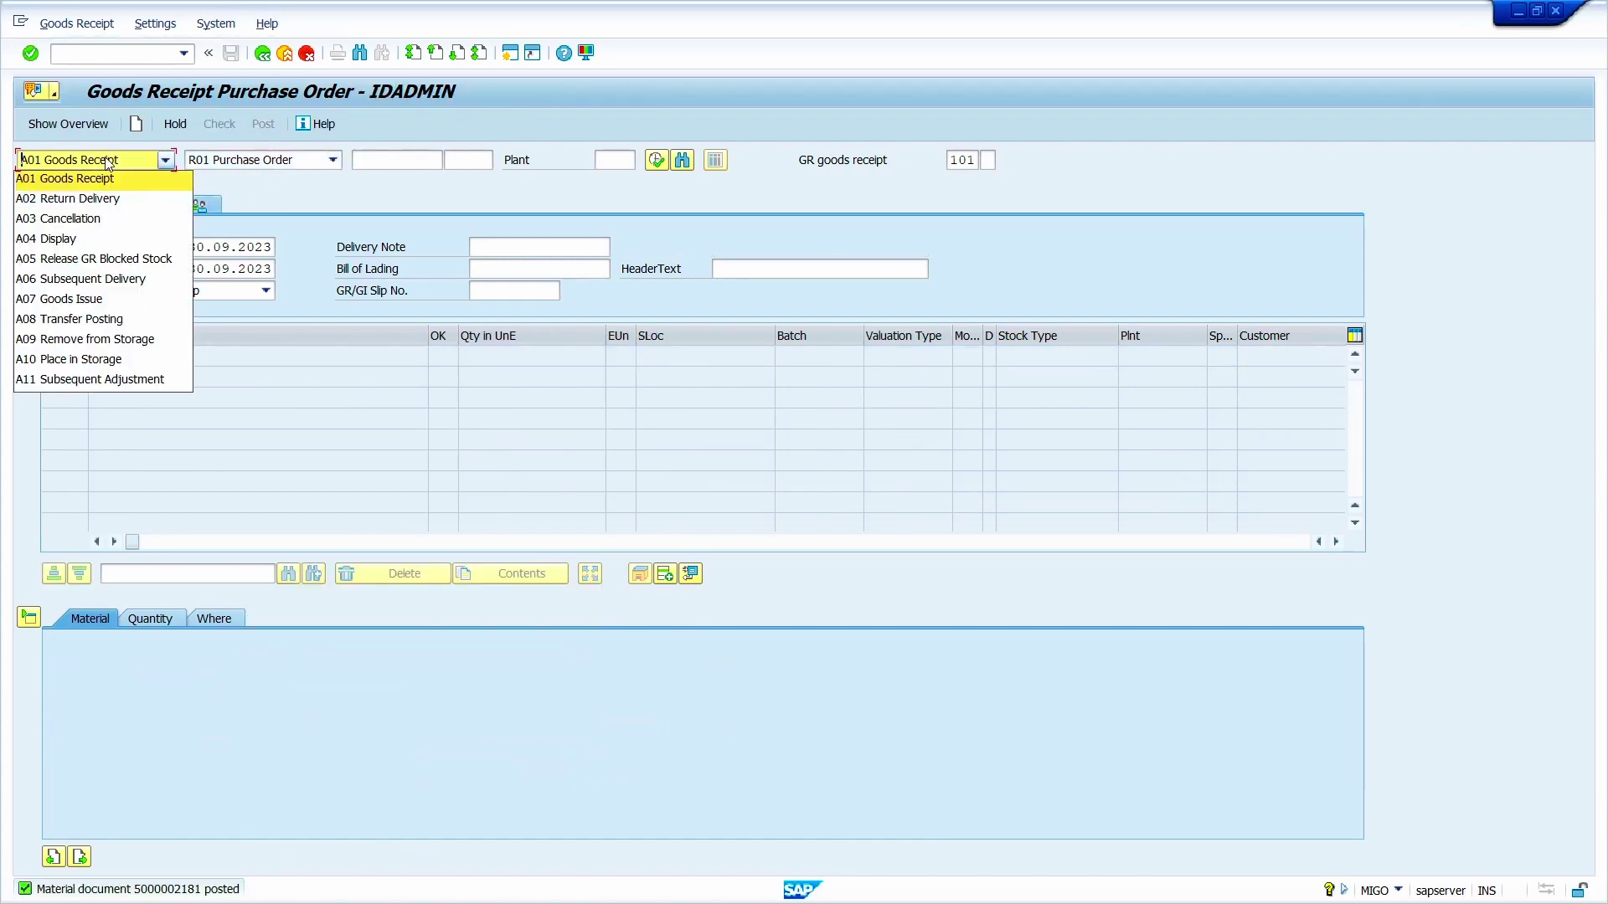
{"action": "left_click", "coordinate": [112, 237]}
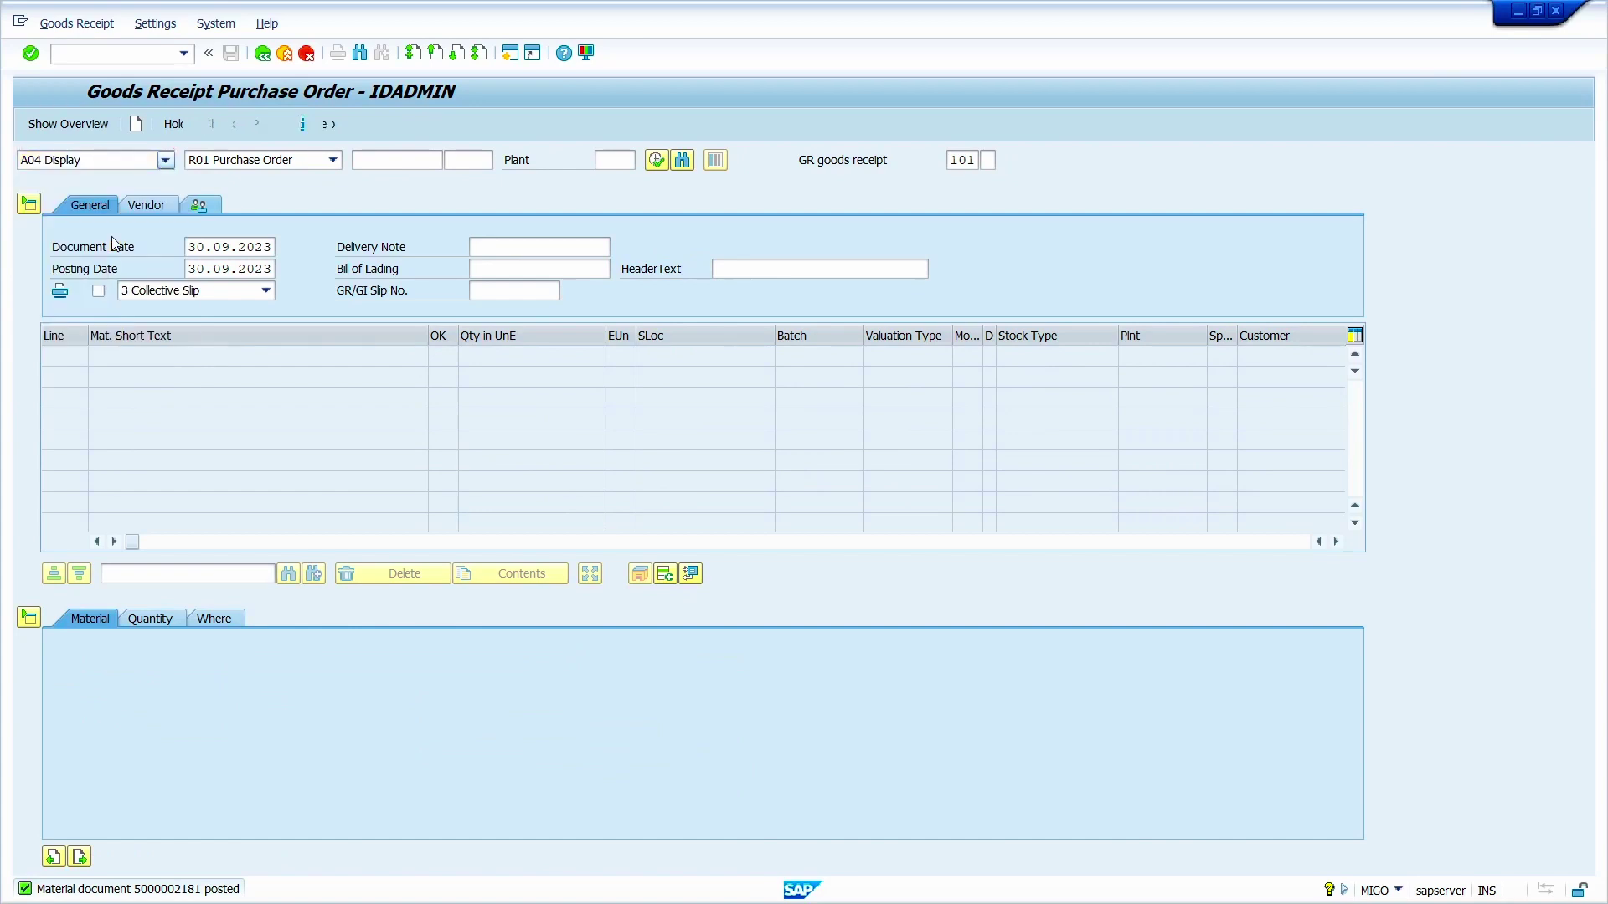
{"action": "key", "text": "Return"}
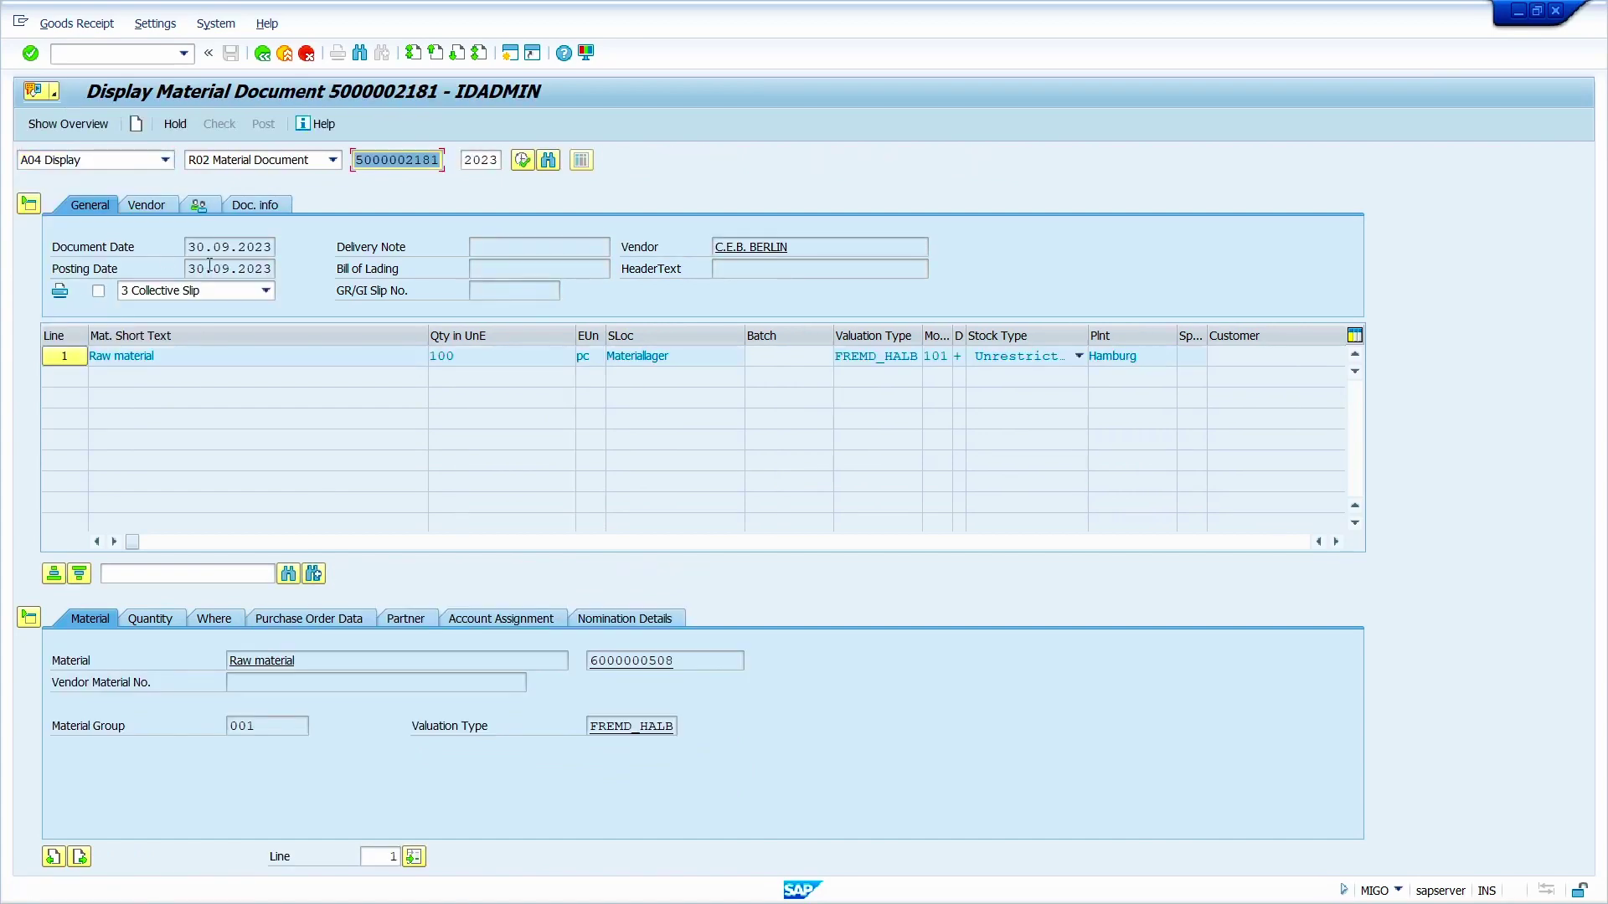
{"action": "left_click", "coordinate": [255, 206]}
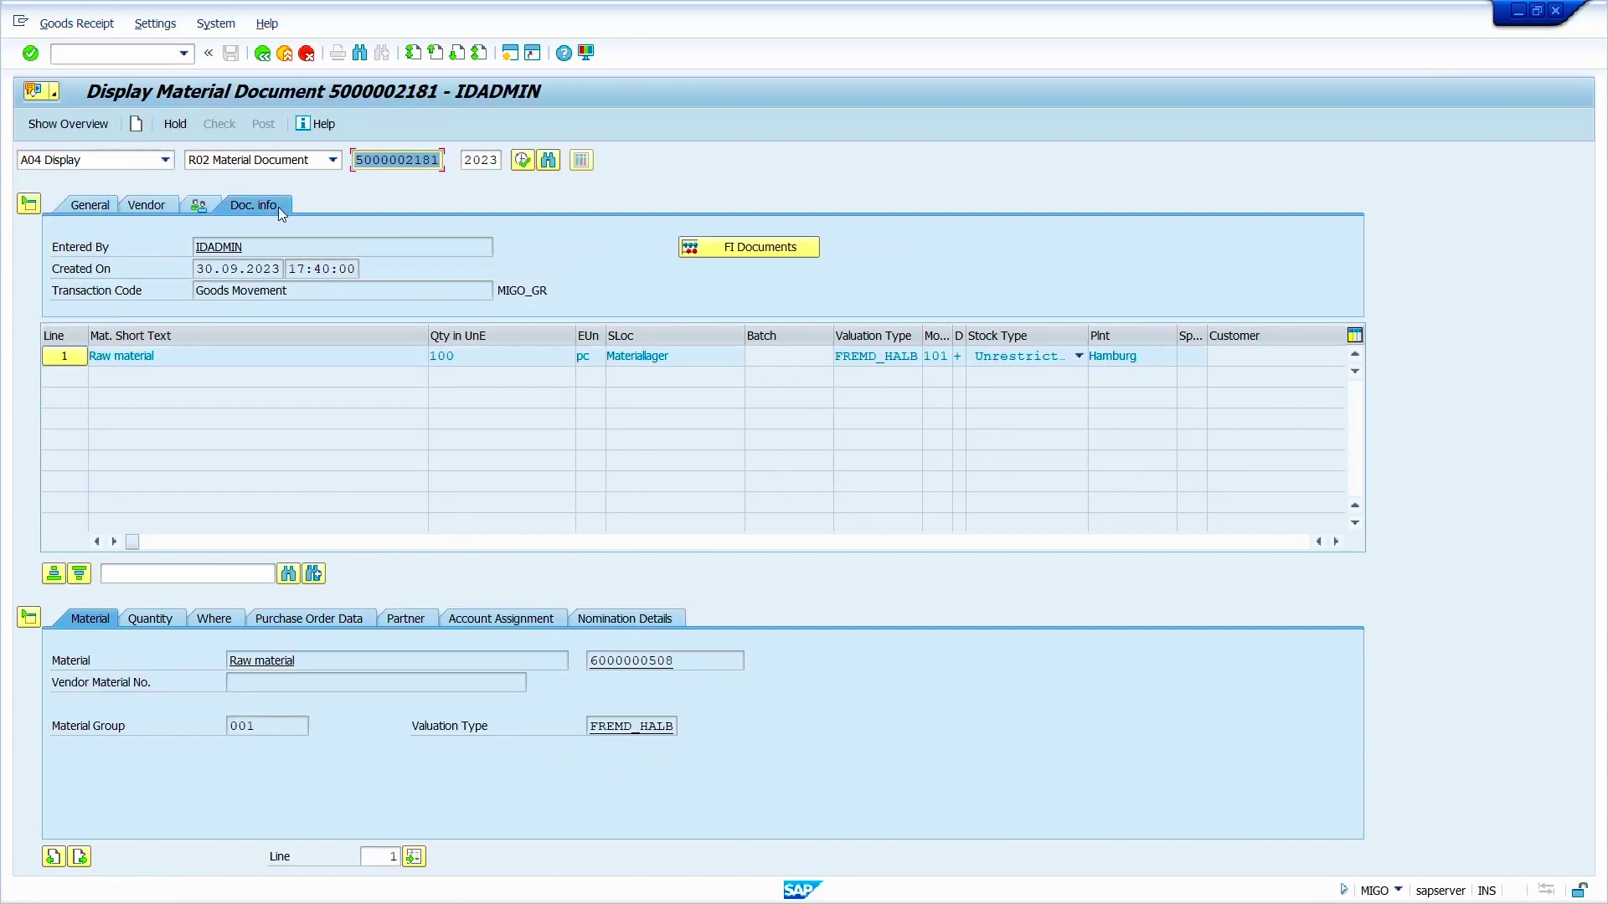
{"action": "left_click", "coordinate": [772, 249]}
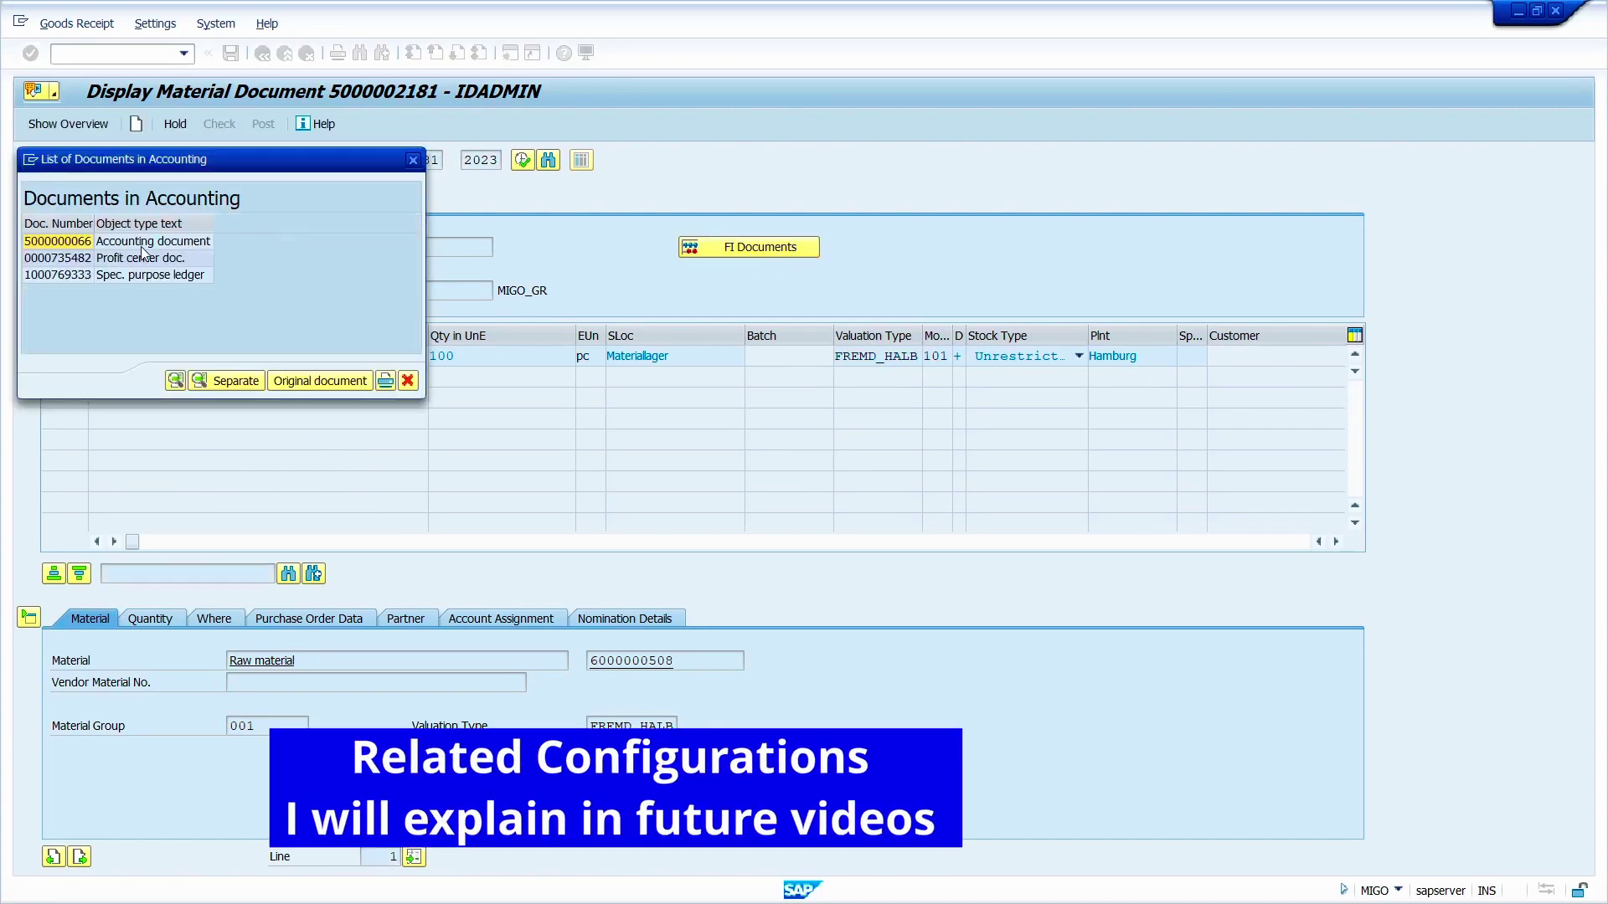
{"action": "double_click", "coordinate": [140, 243]}
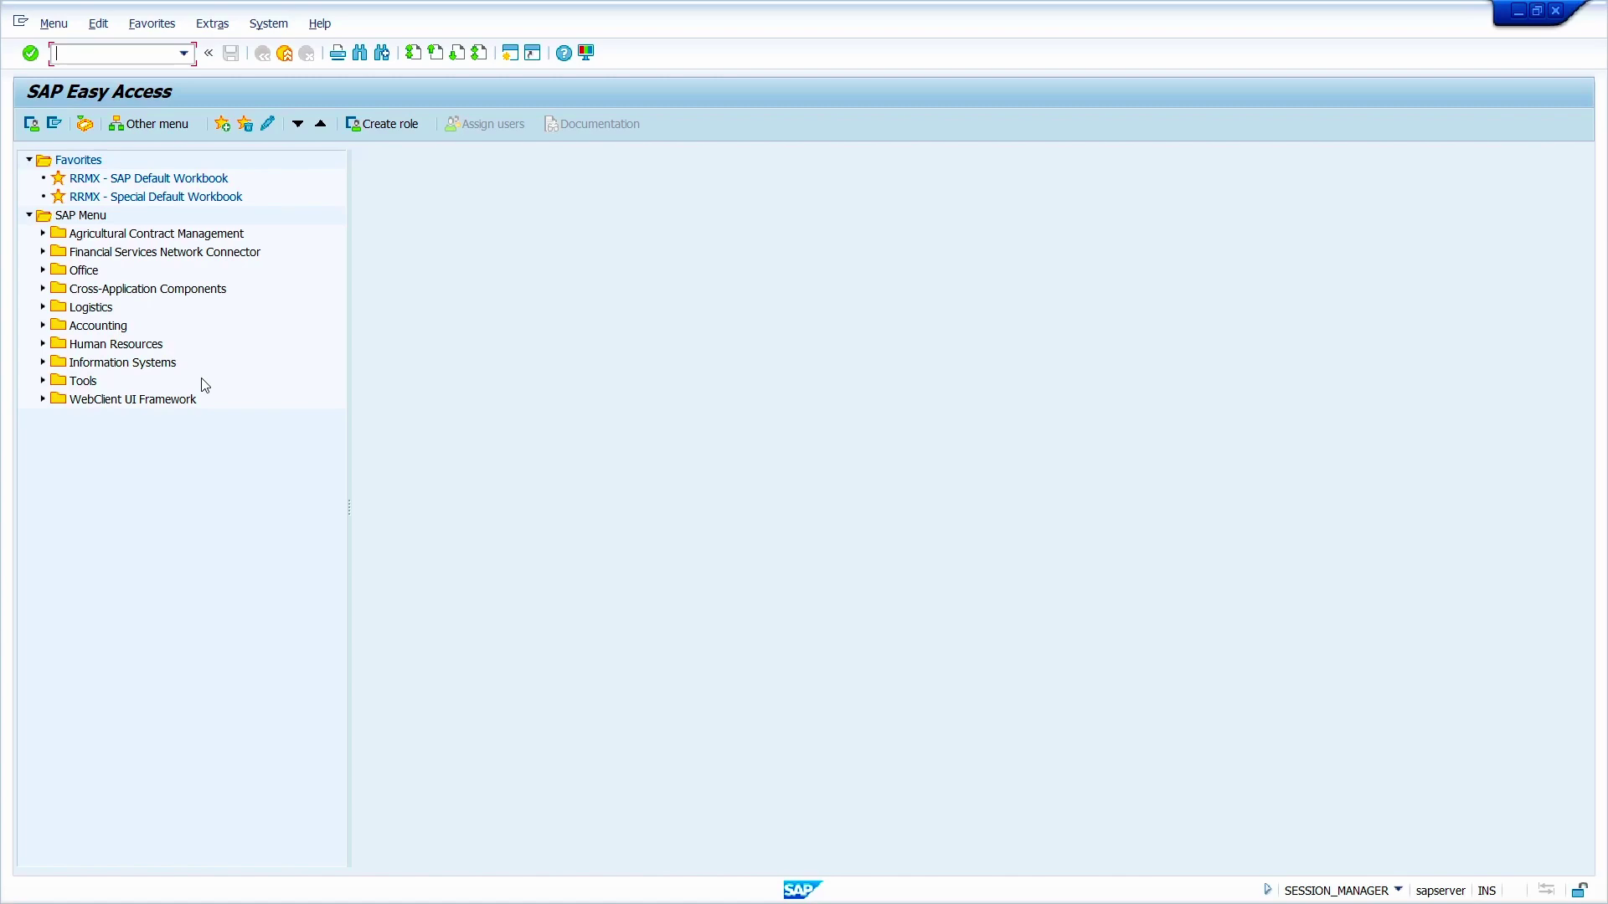
Start a new ROH material in transaction MM01, accepting the preset views and organizational levels, and enter the description Raw material
{"action": "type", "text": "mm01"}
{"action": "key", "text": "Return"}
{"action": "key", "text": "Return"}
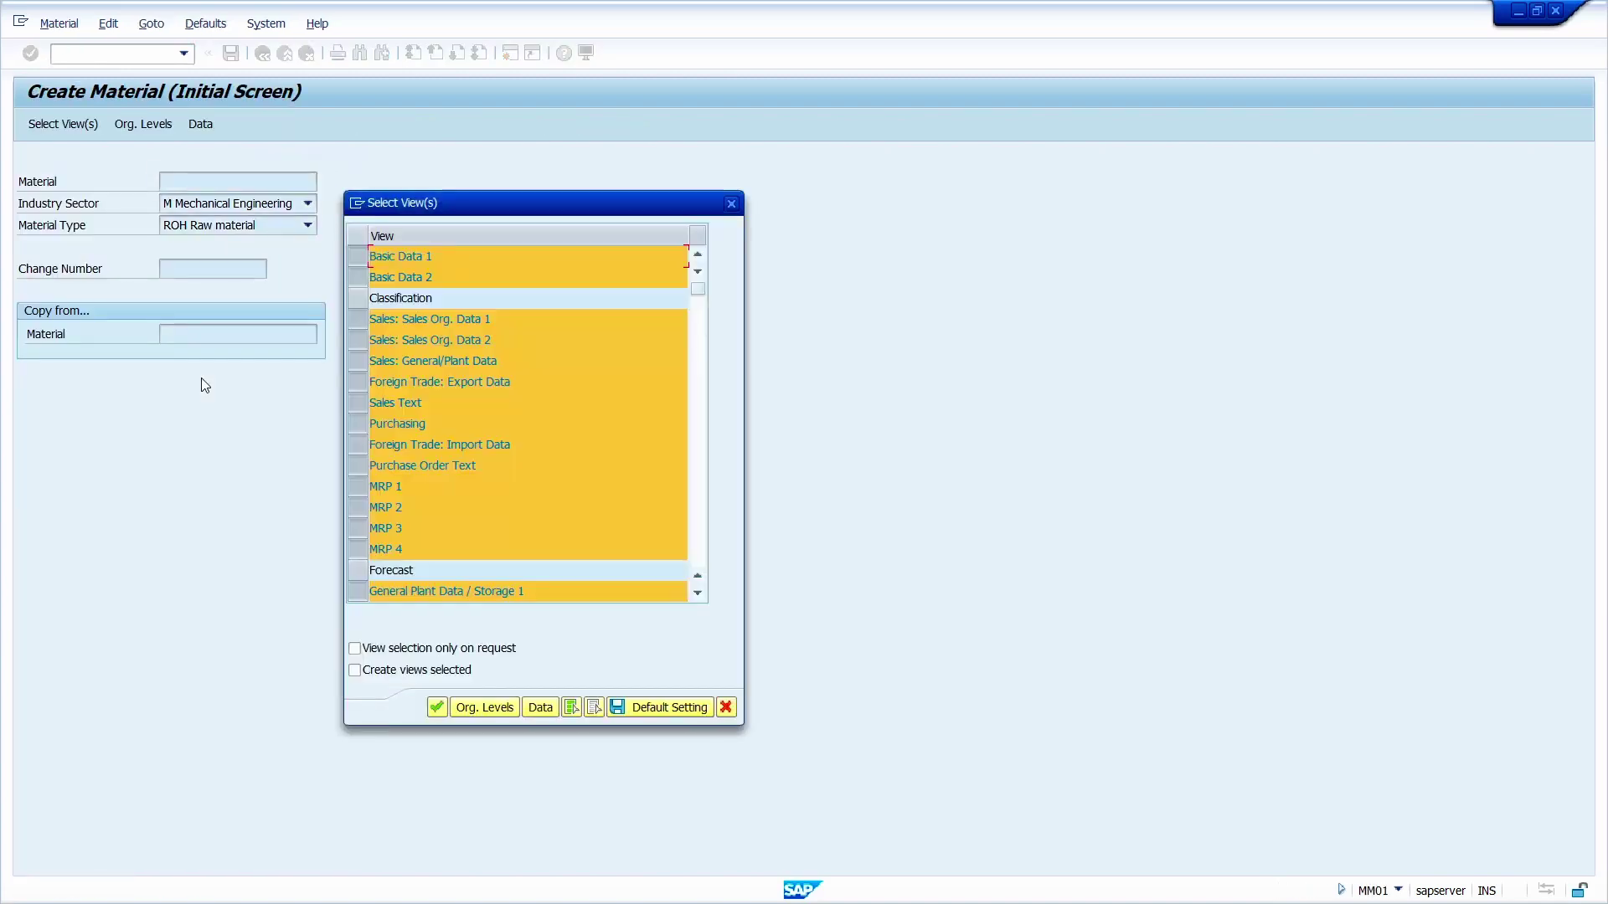
{"action": "key", "text": "Return"}
{"action": "key", "text": "Return"}
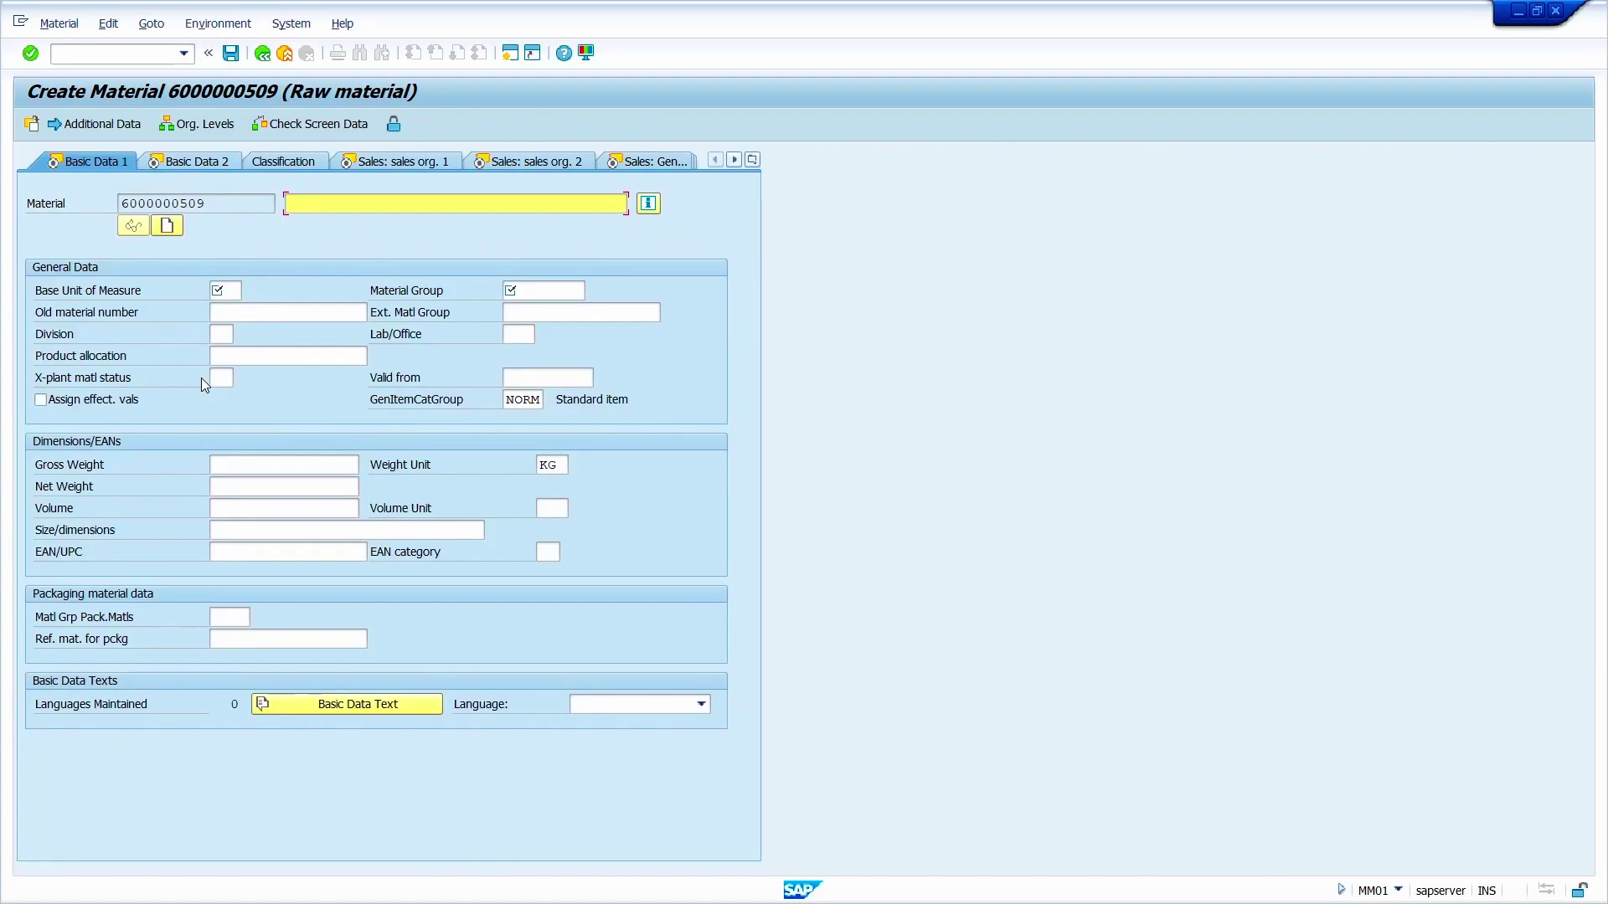
{"action": "key", "text": "Down"}
{"action": "key", "text": "Return"}
{"action": "key", "text": "Tab"}
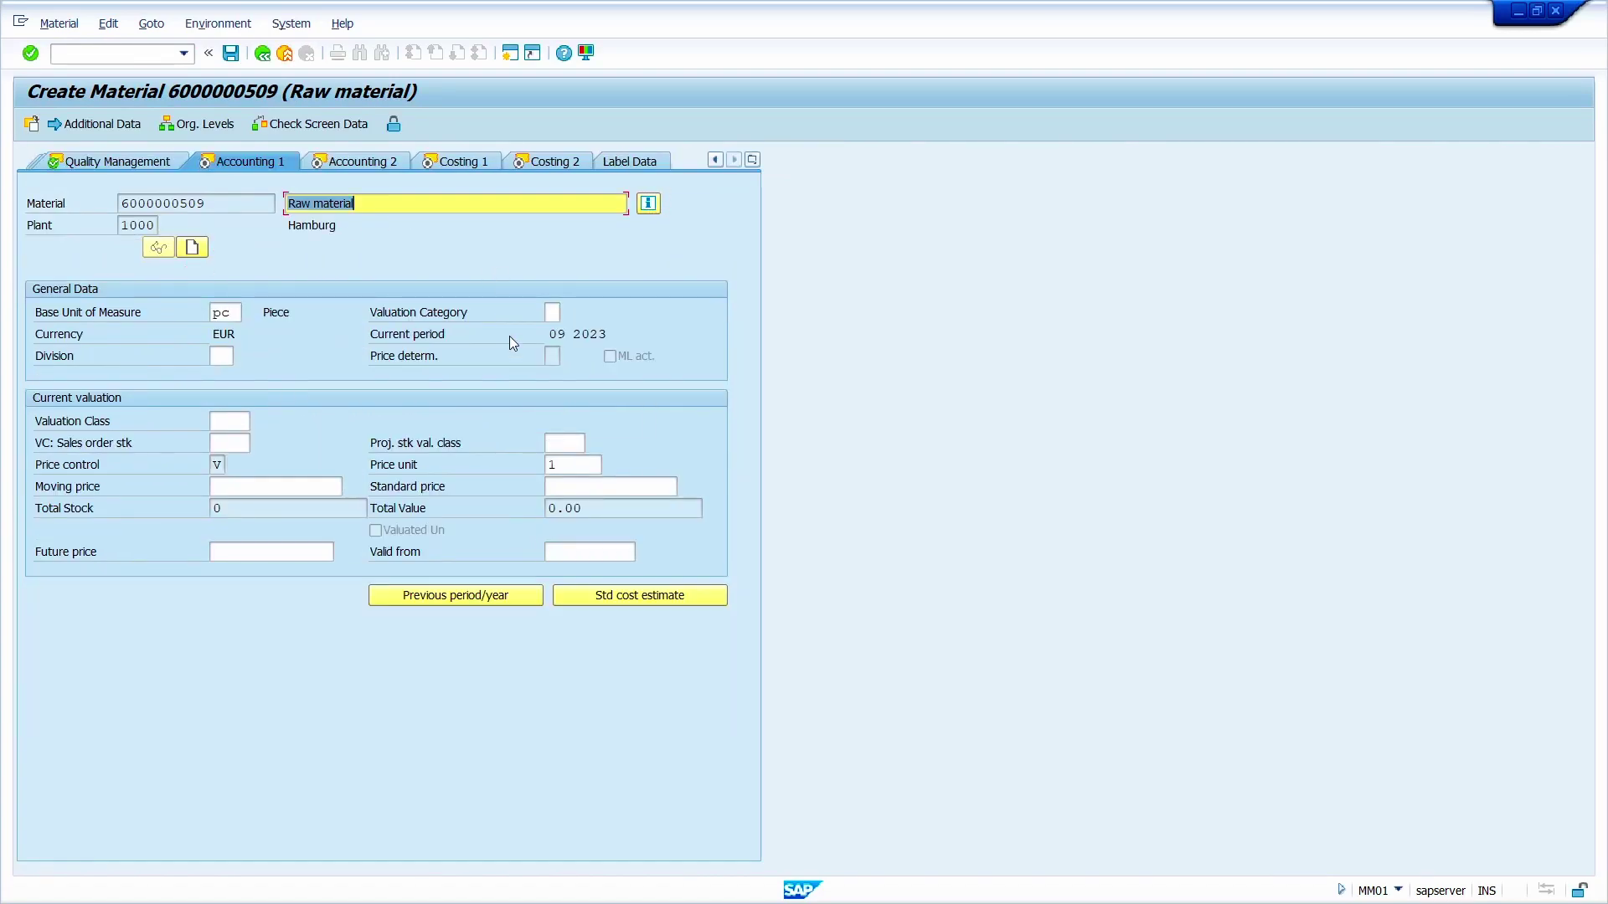
Set the valuation category to C (Status) and the valuation class to 3001 (Raw materials 2) in the accounting data
{"action": "left_click", "coordinate": [551, 312]}
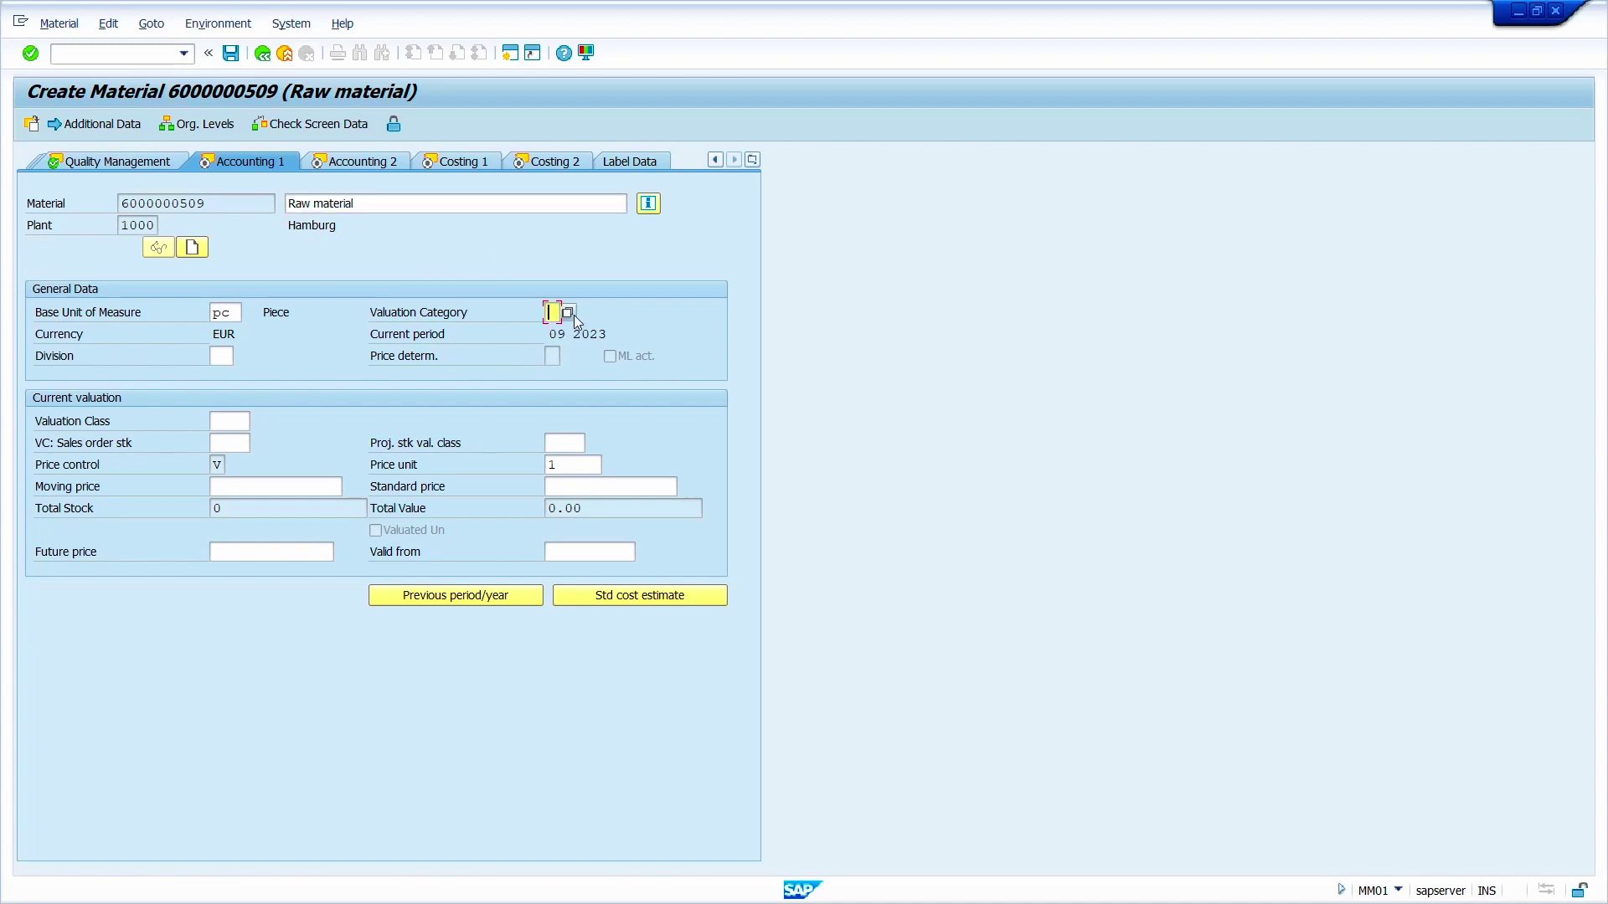
{"action": "left_click", "coordinate": [569, 313]}
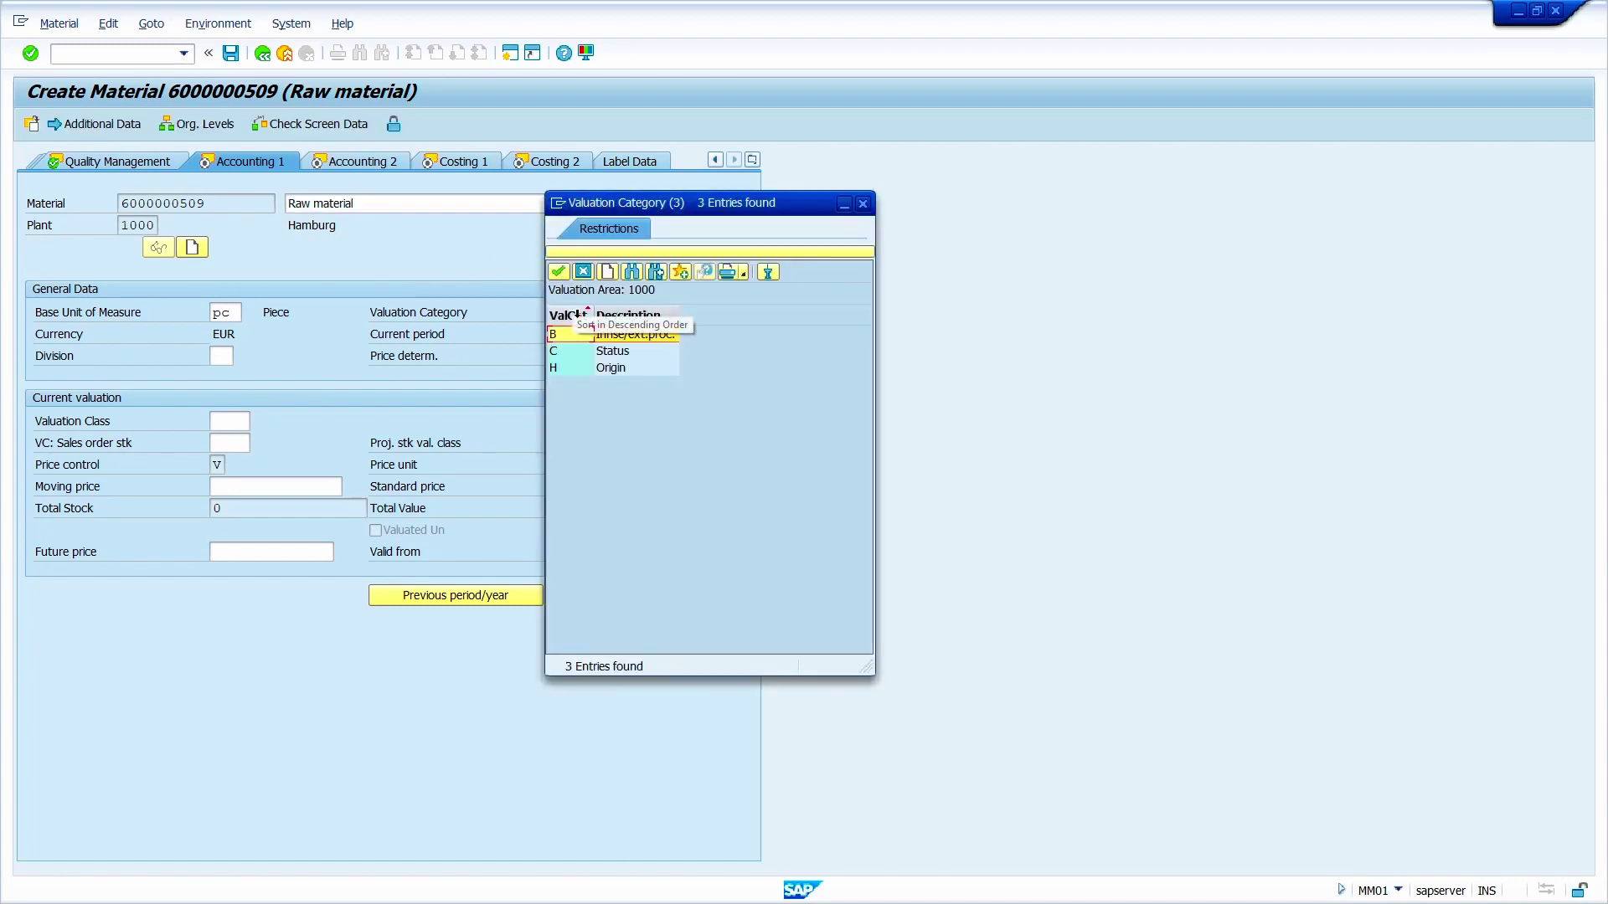
{"action": "double_click", "coordinate": [607, 351]}
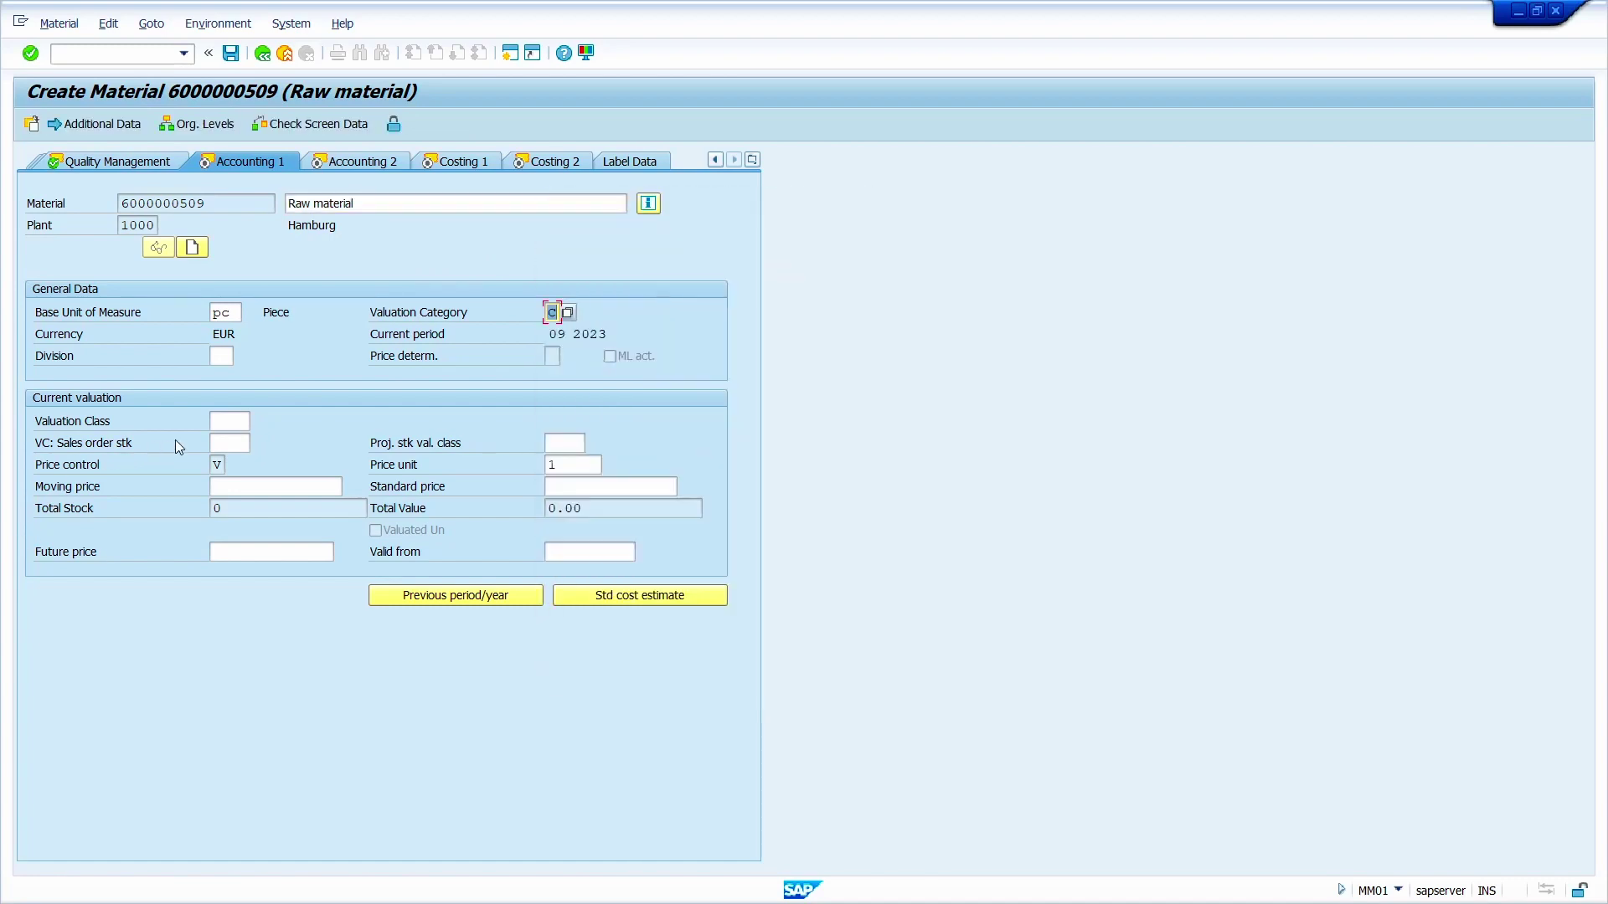
{"action": "left_click", "coordinate": [235, 422]}
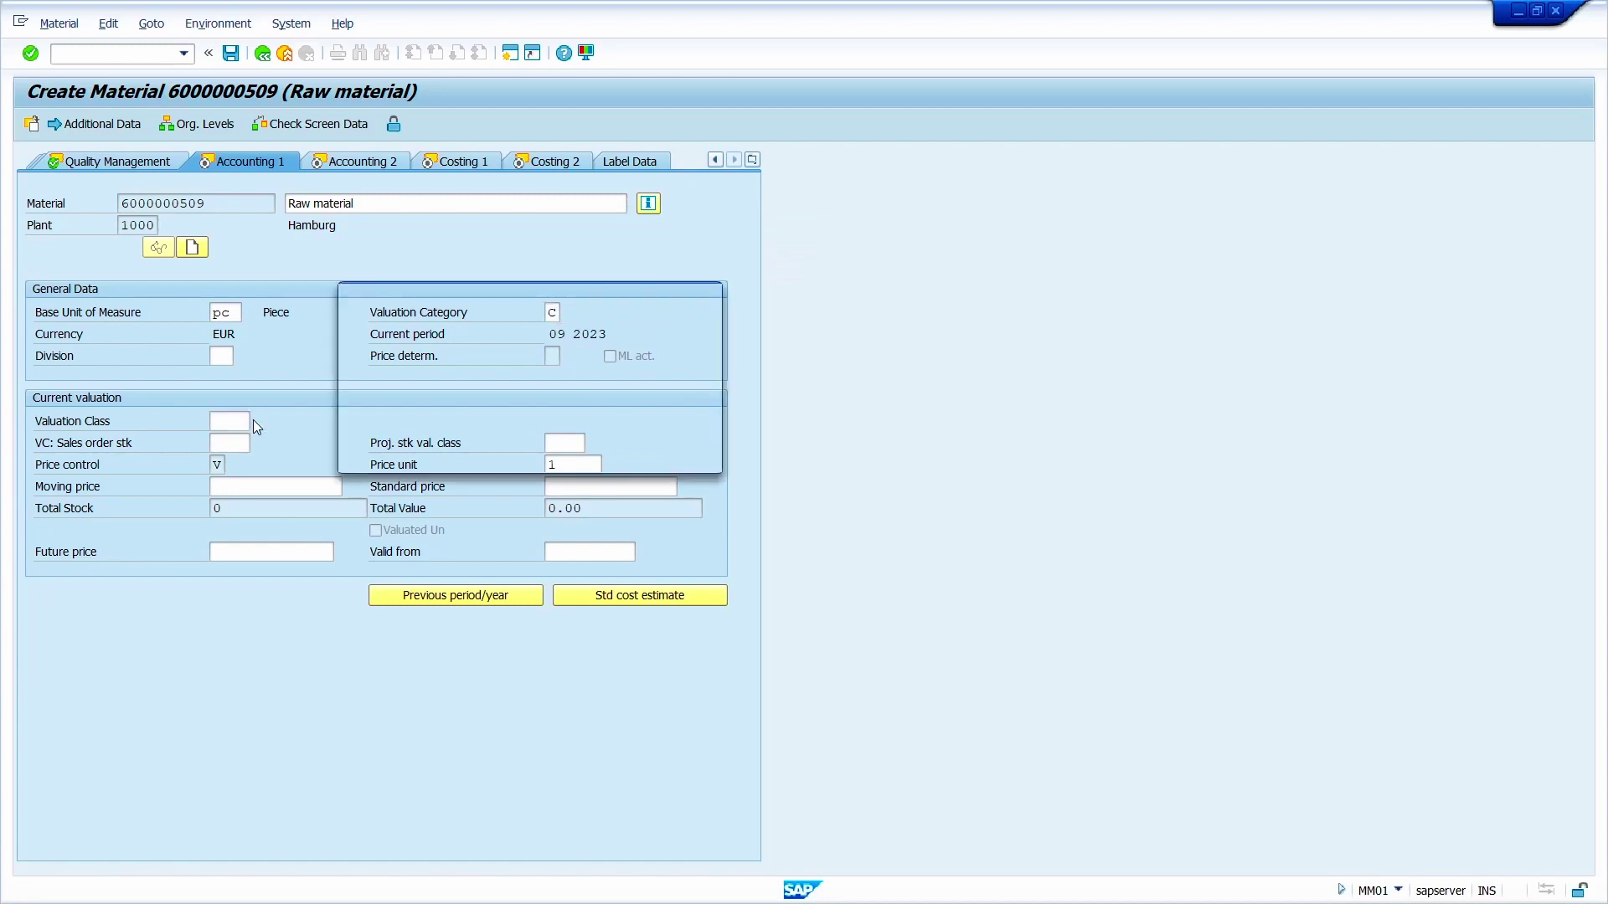
{"action": "left_click", "coordinate": [254, 421]}
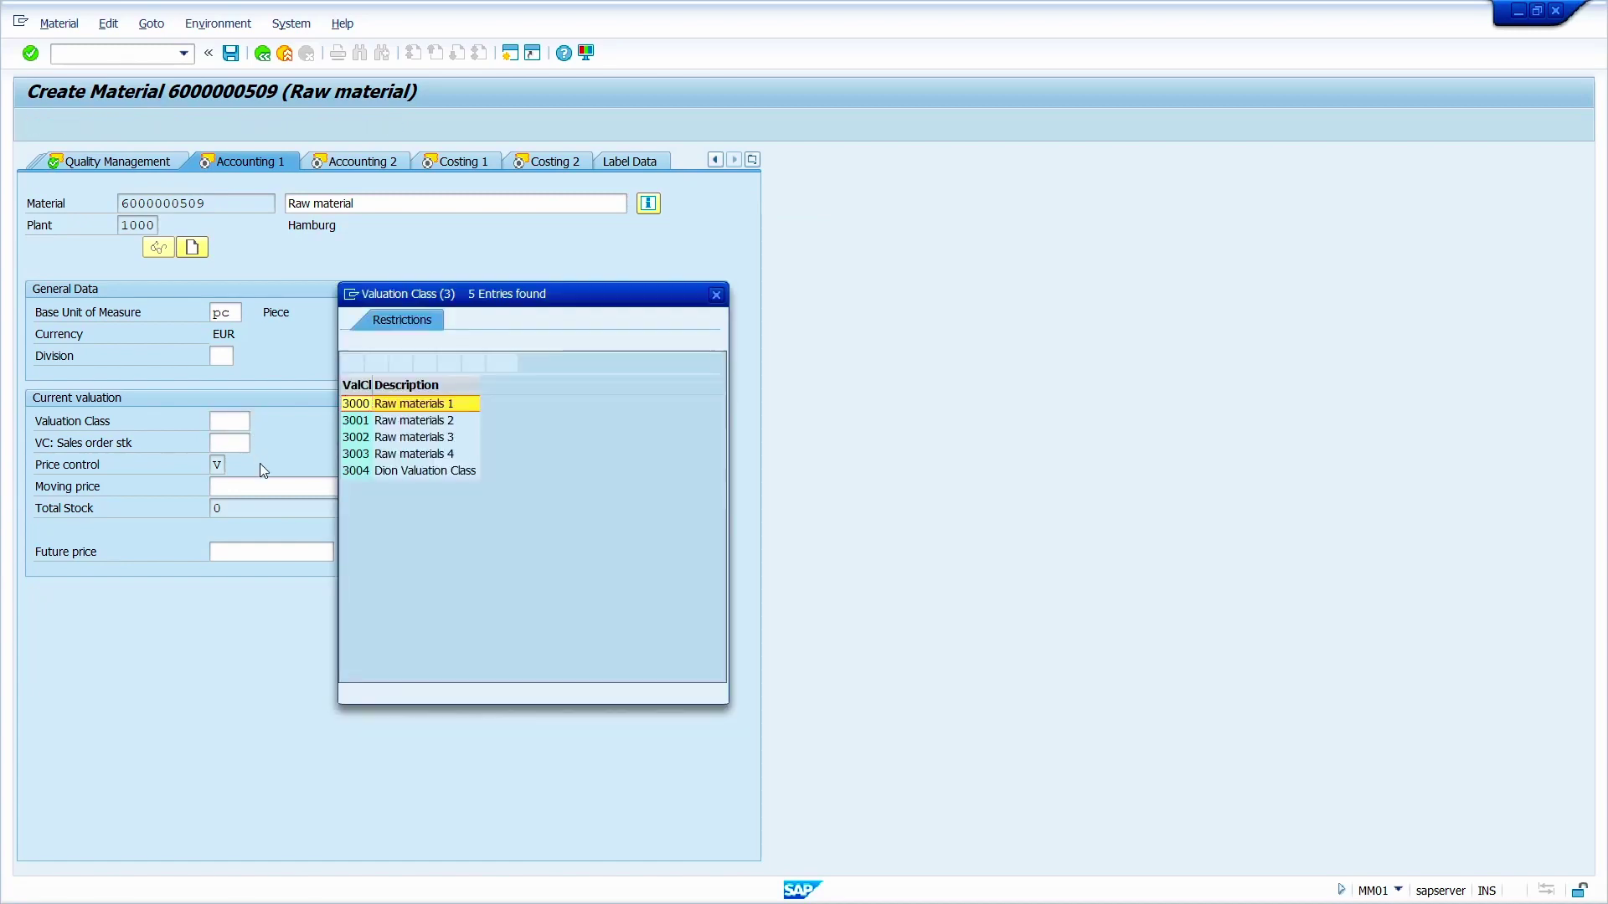
{"action": "double_click", "coordinate": [351, 422]}
Confirm the accounting entries and the remaining accounting and costing views, and save the new material
{"action": "key", "text": "Return"}
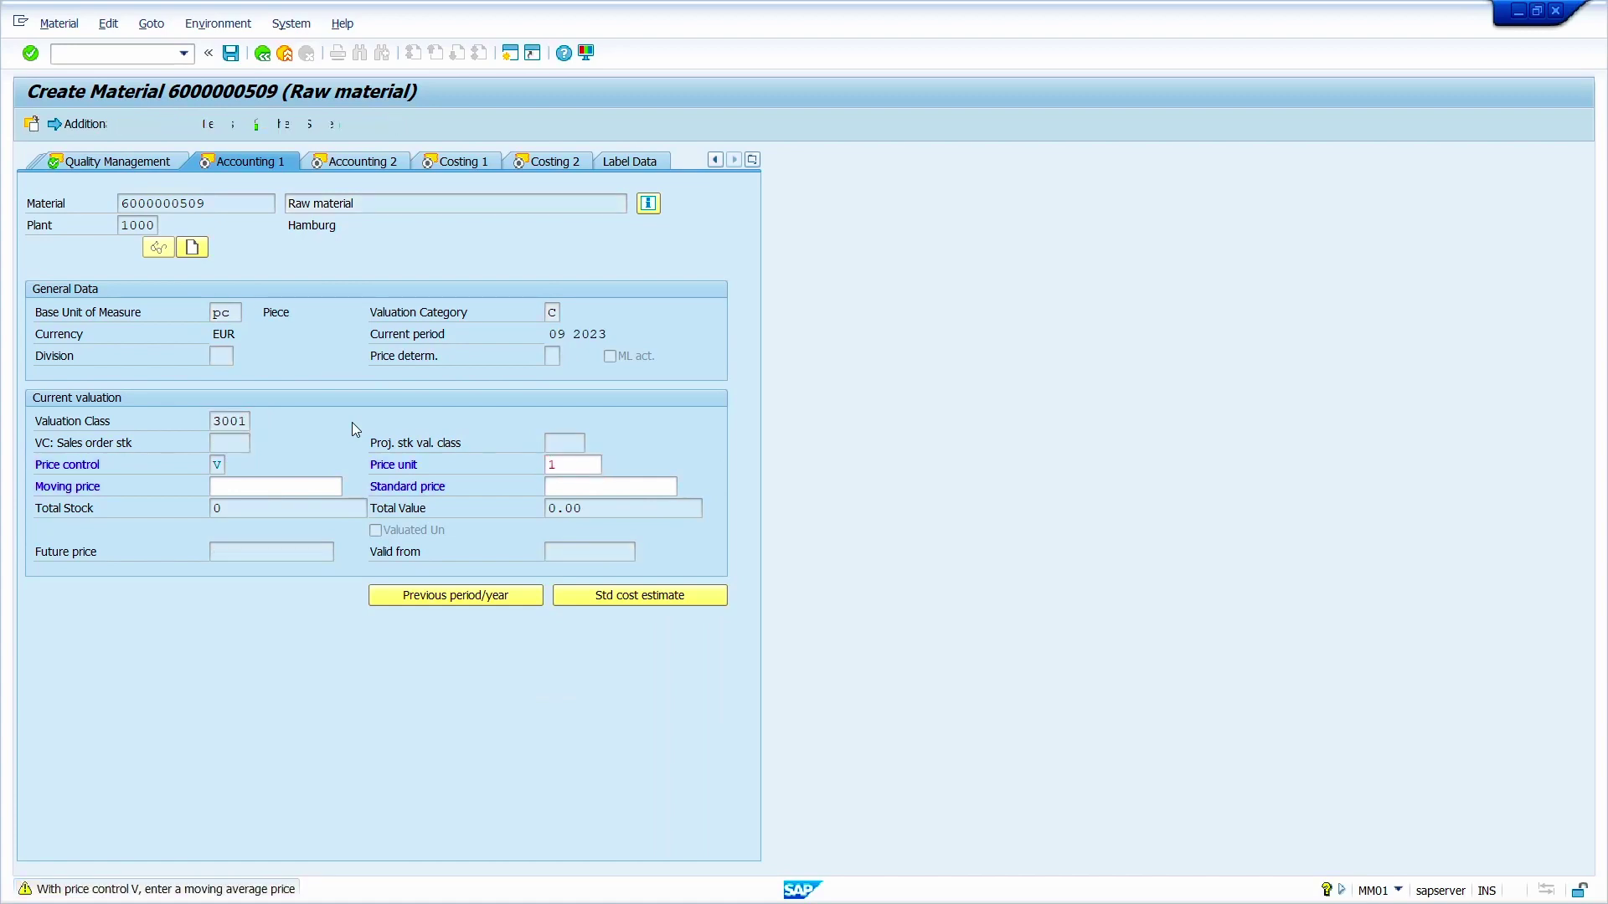
{"action": "key", "text": "Return"}
{"action": "key", "text": "Return"}
{"action": "key", "text": "Return"}
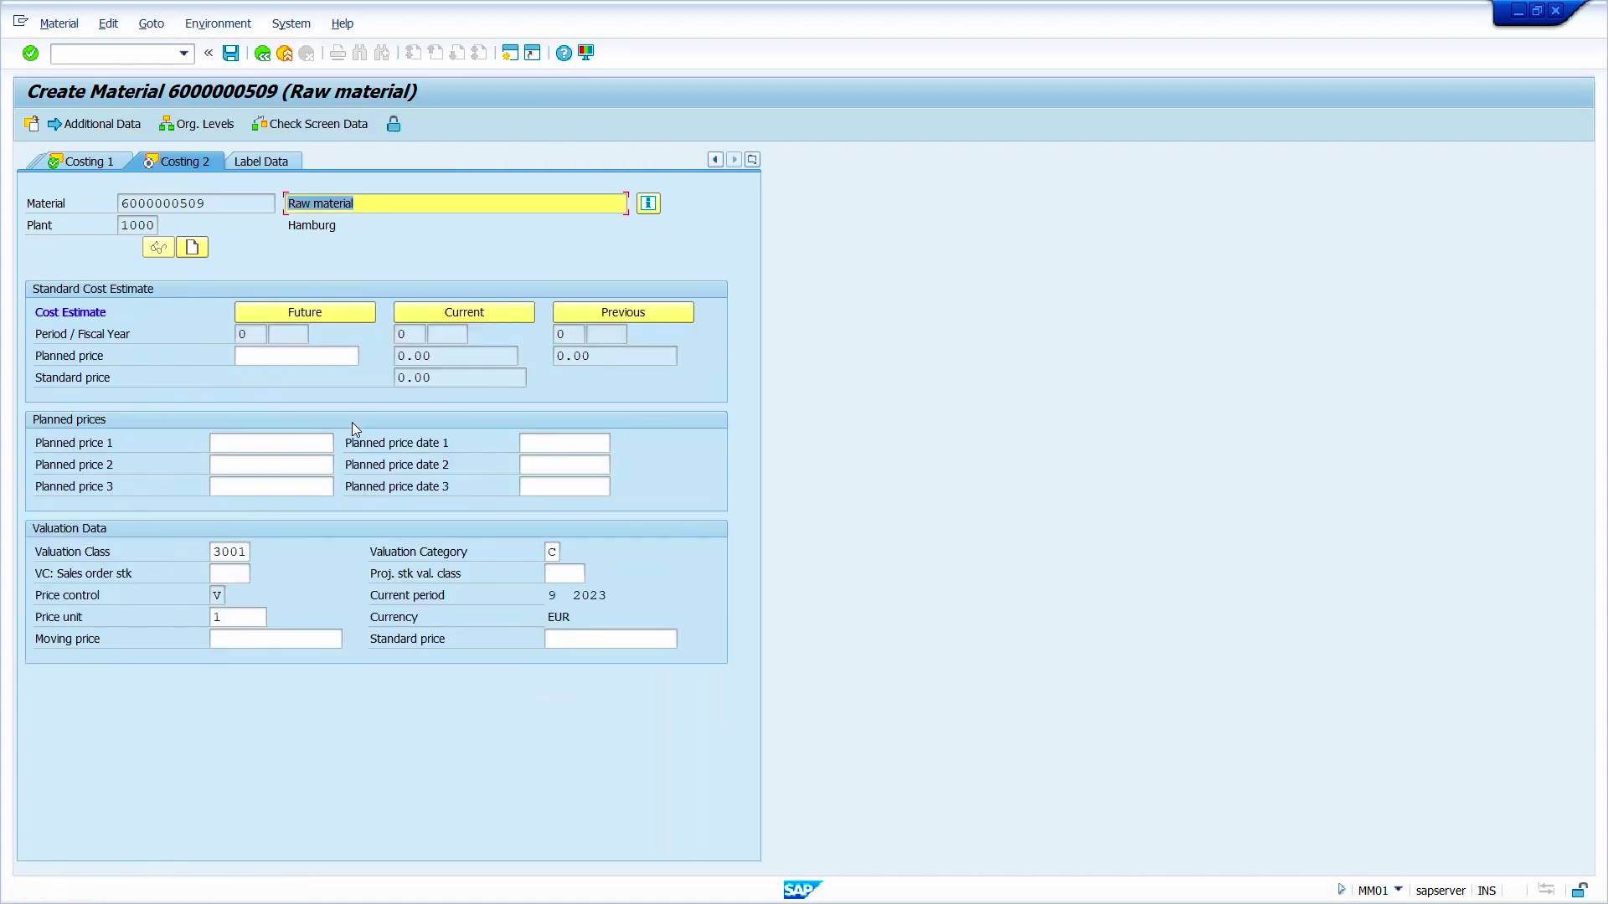
{"action": "key", "text": "Return"}
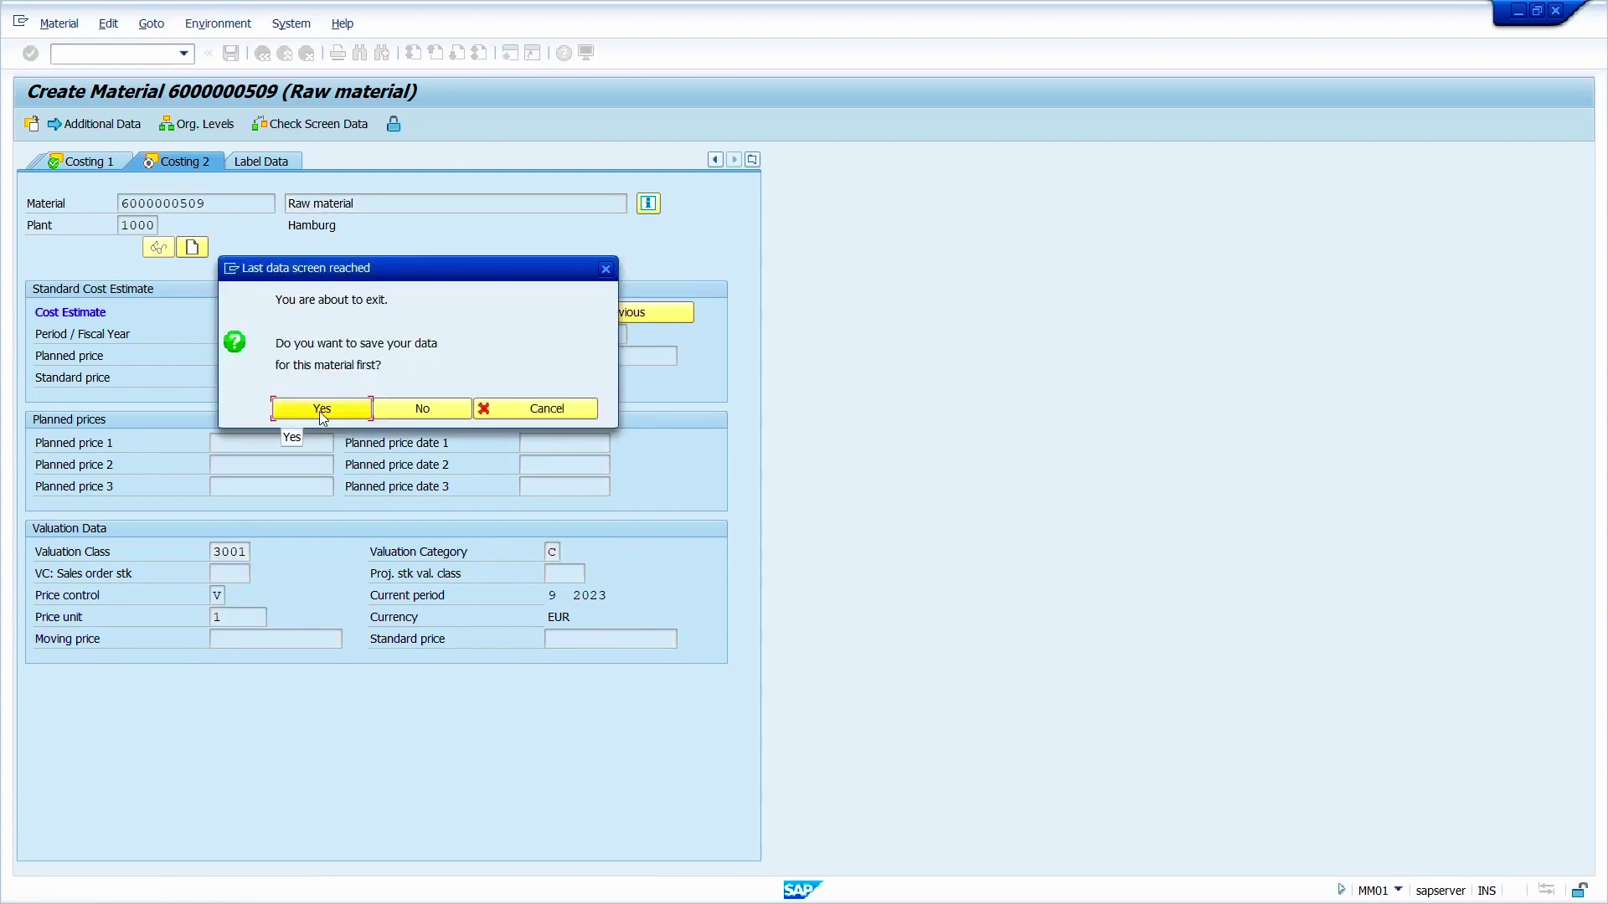
{"action": "left_click", "coordinate": [323, 410]}
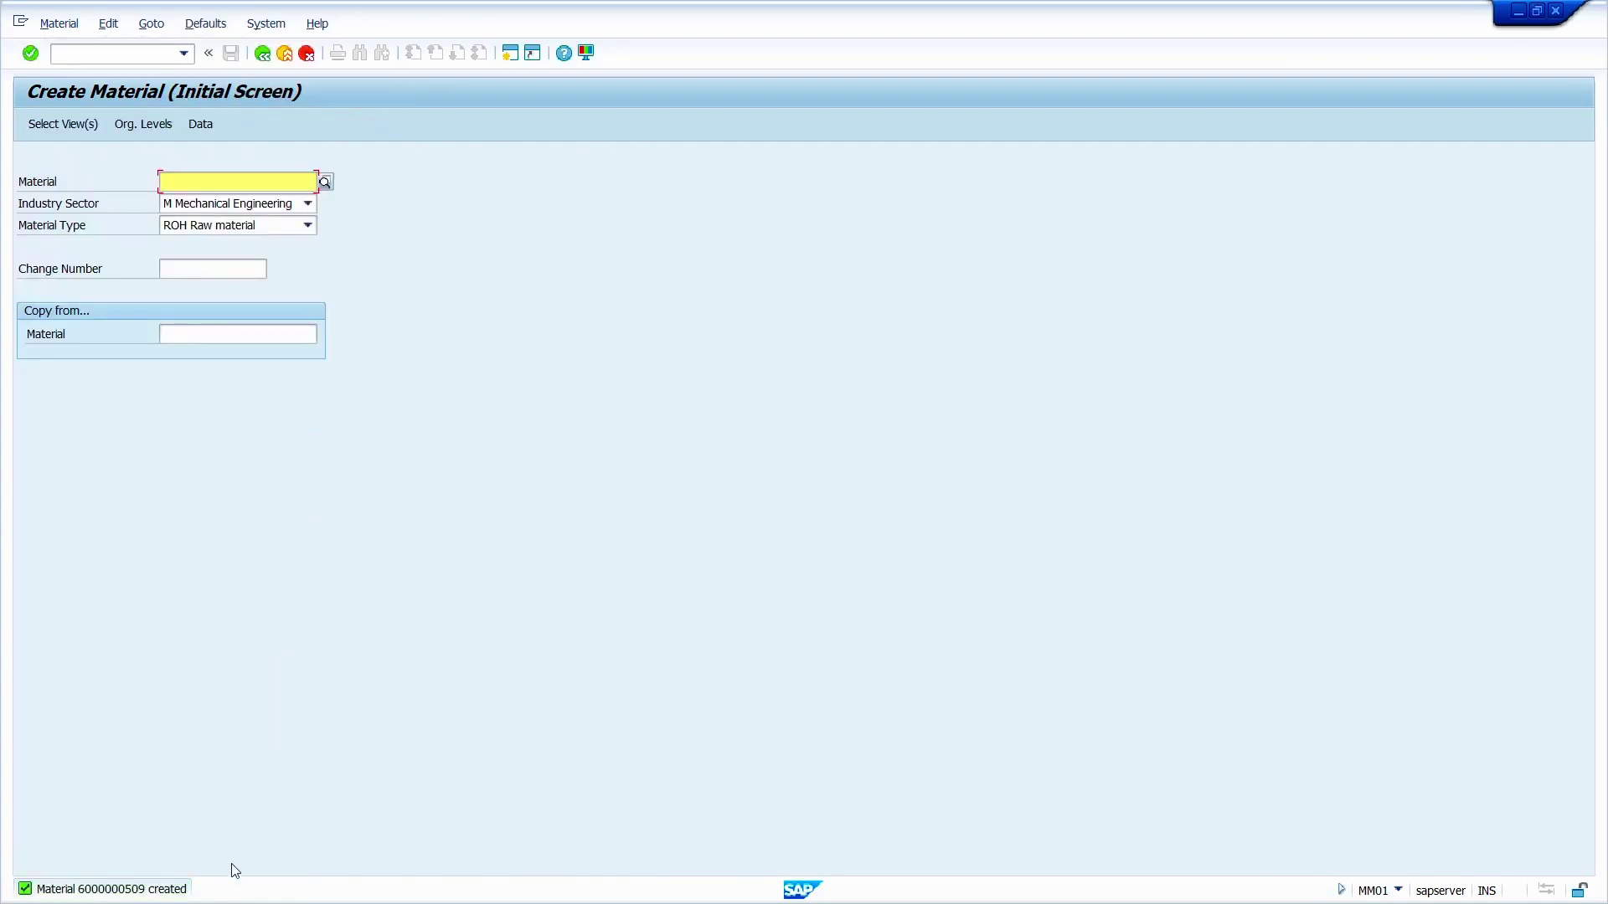
Copy the new material's number from the details of the creation message and close the details
{"action": "double_click", "coordinate": [220, 891]}
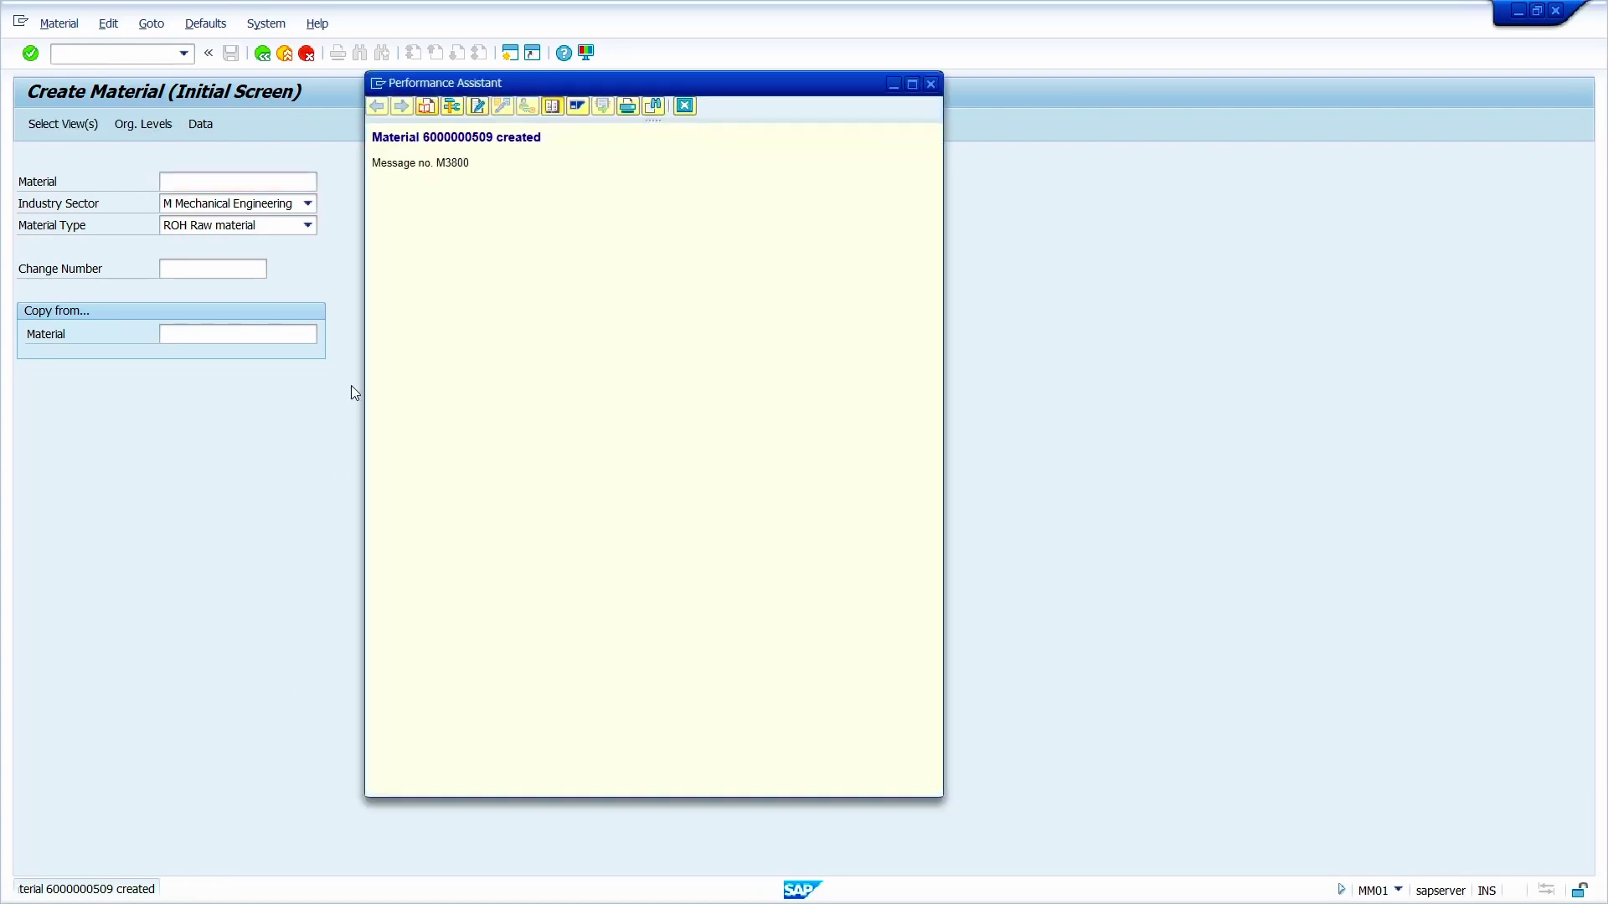
{"action": "double_click", "coordinate": [478, 139]}
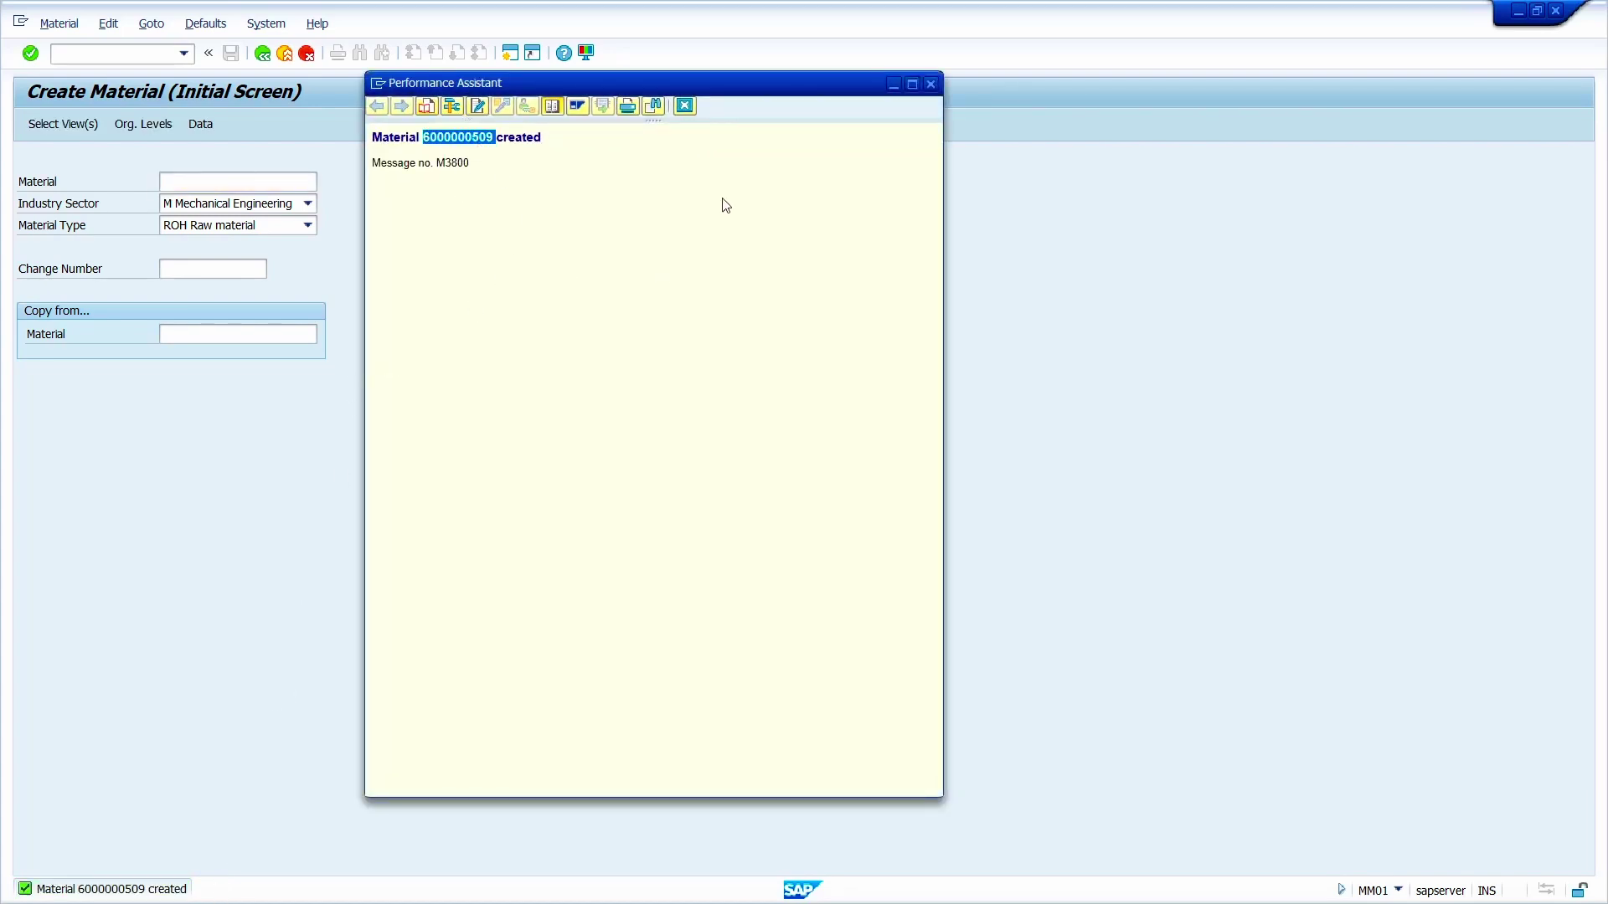
{"action": "left_click", "coordinate": [685, 106]}
{"action": "left_click", "coordinate": [95, 56]}
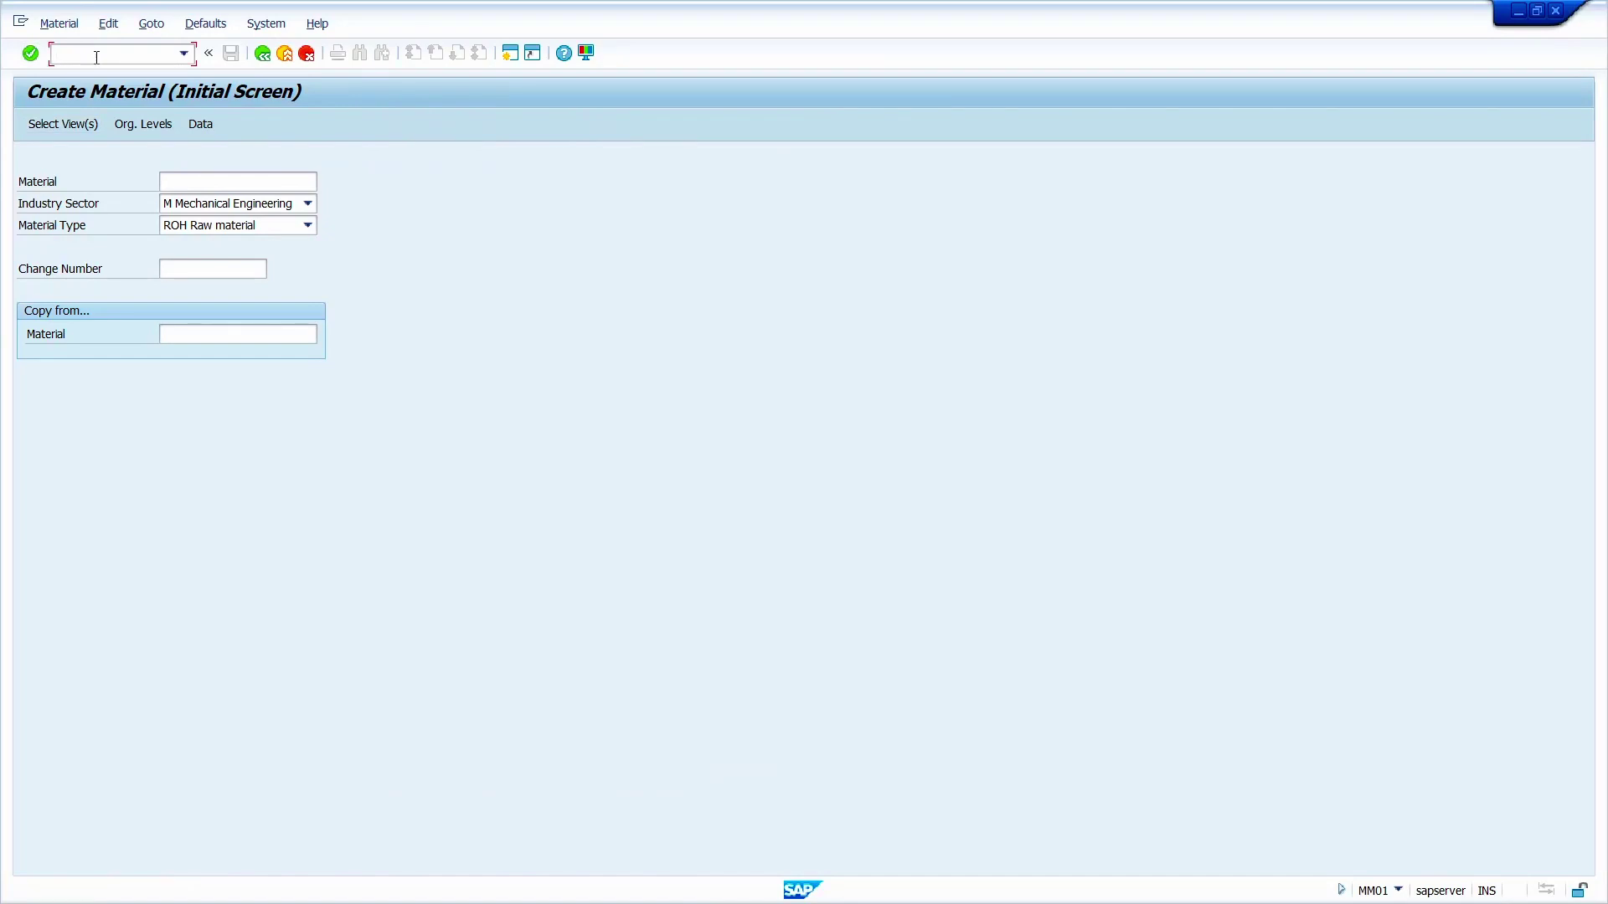
{"action": "type", "text": "/nme21n"}
{"action": "key", "text": "Return"}
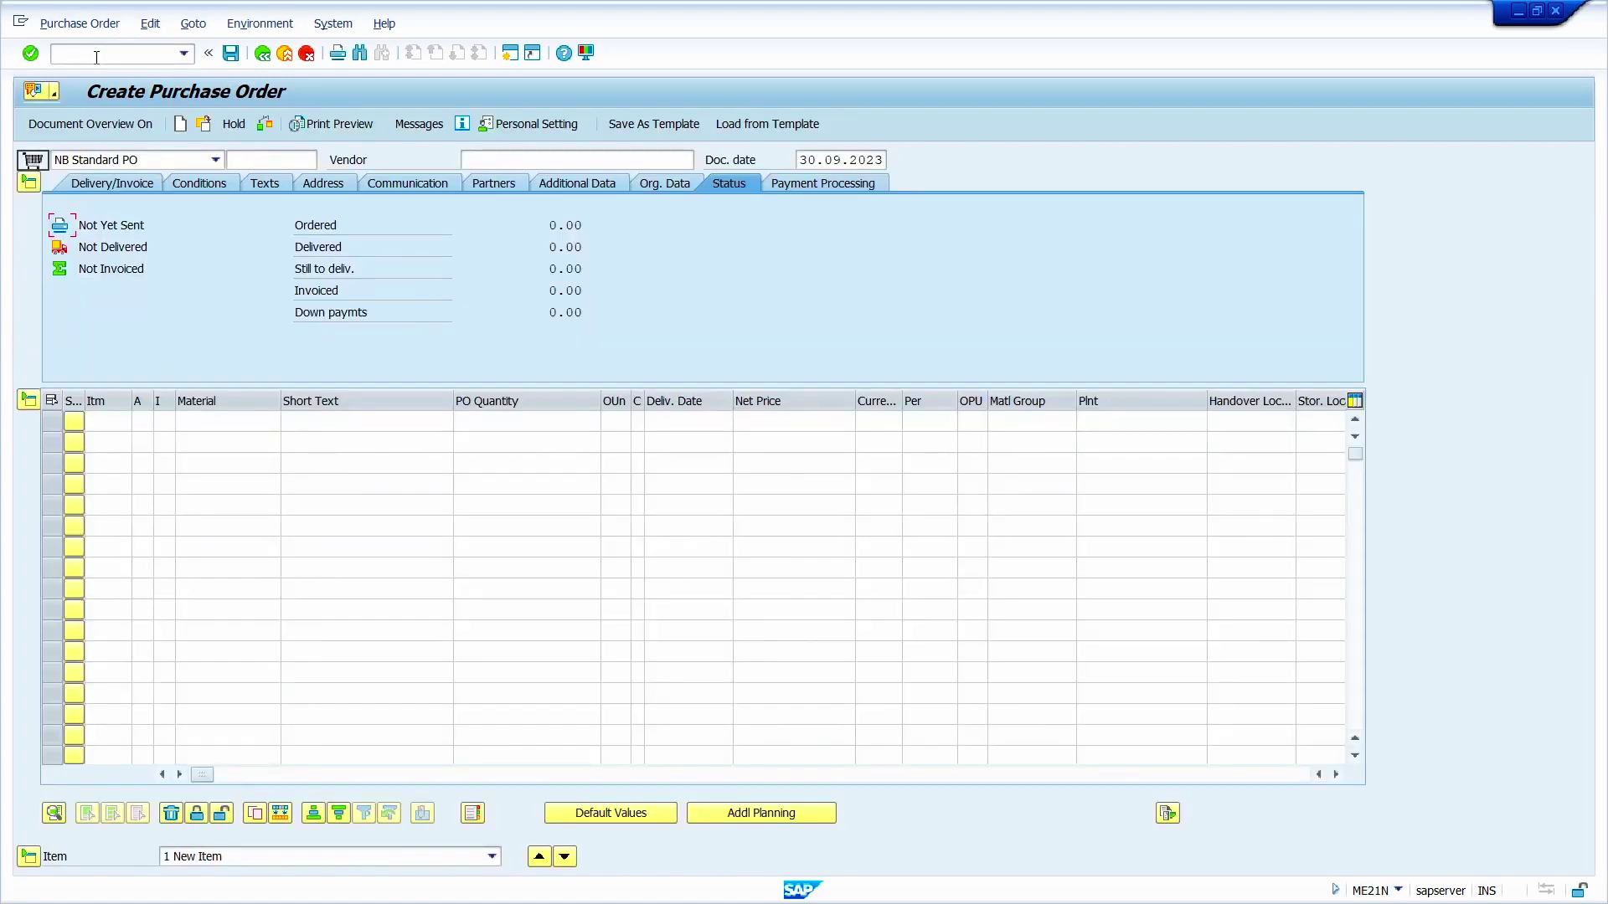
{"action": "left_click", "coordinate": [532, 153]}
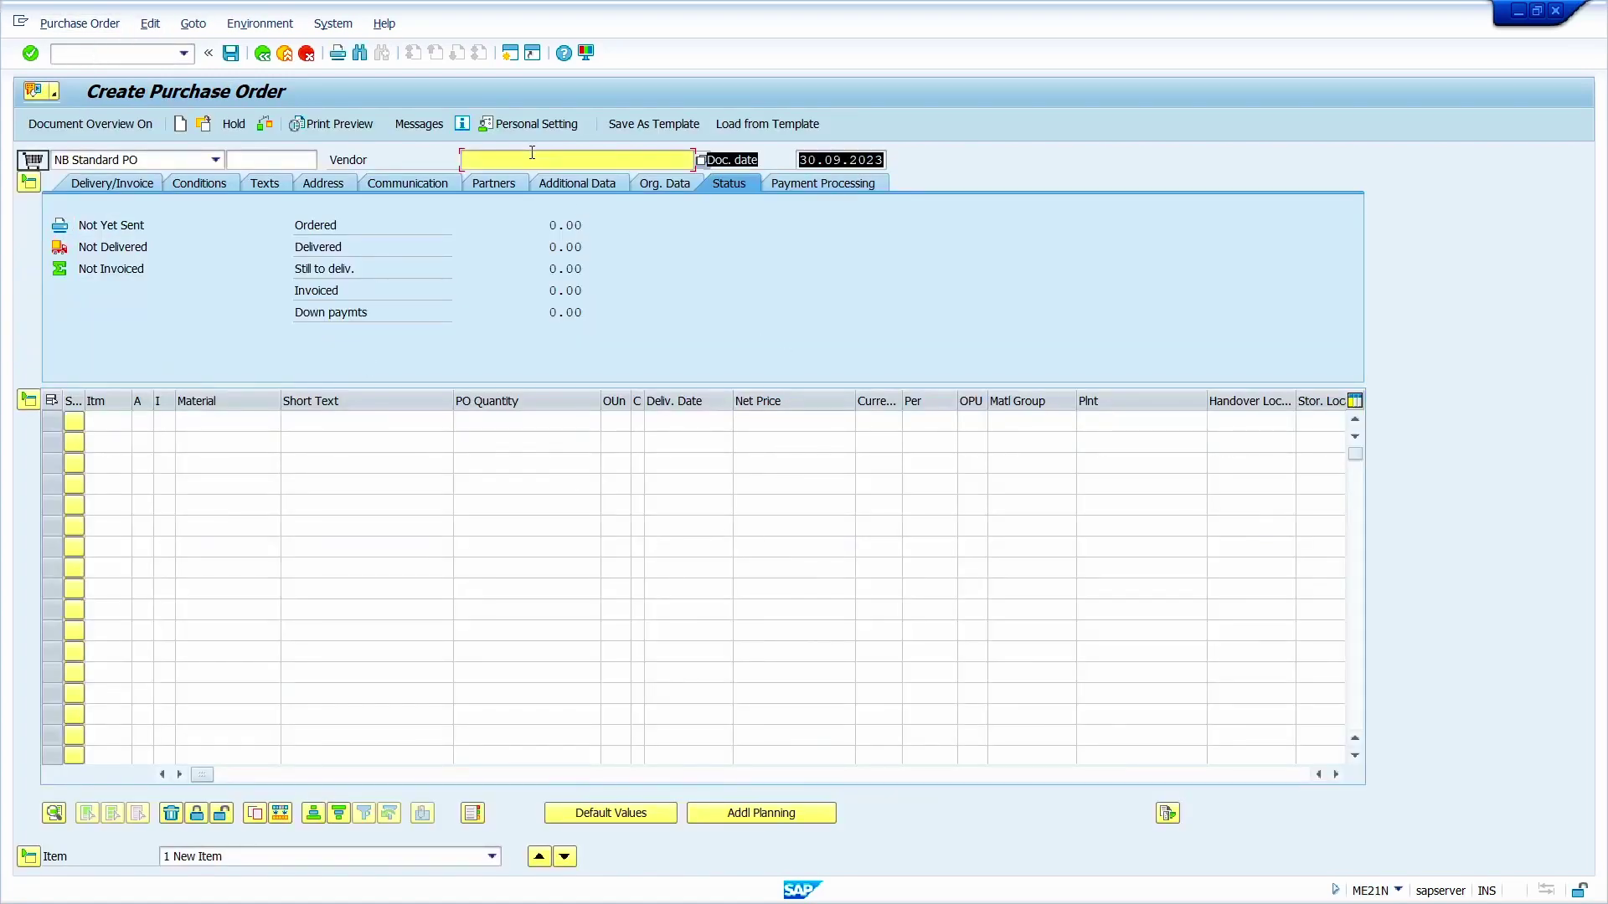
{"action": "type", "text": "100"}
{"action": "type", "text": "0"}
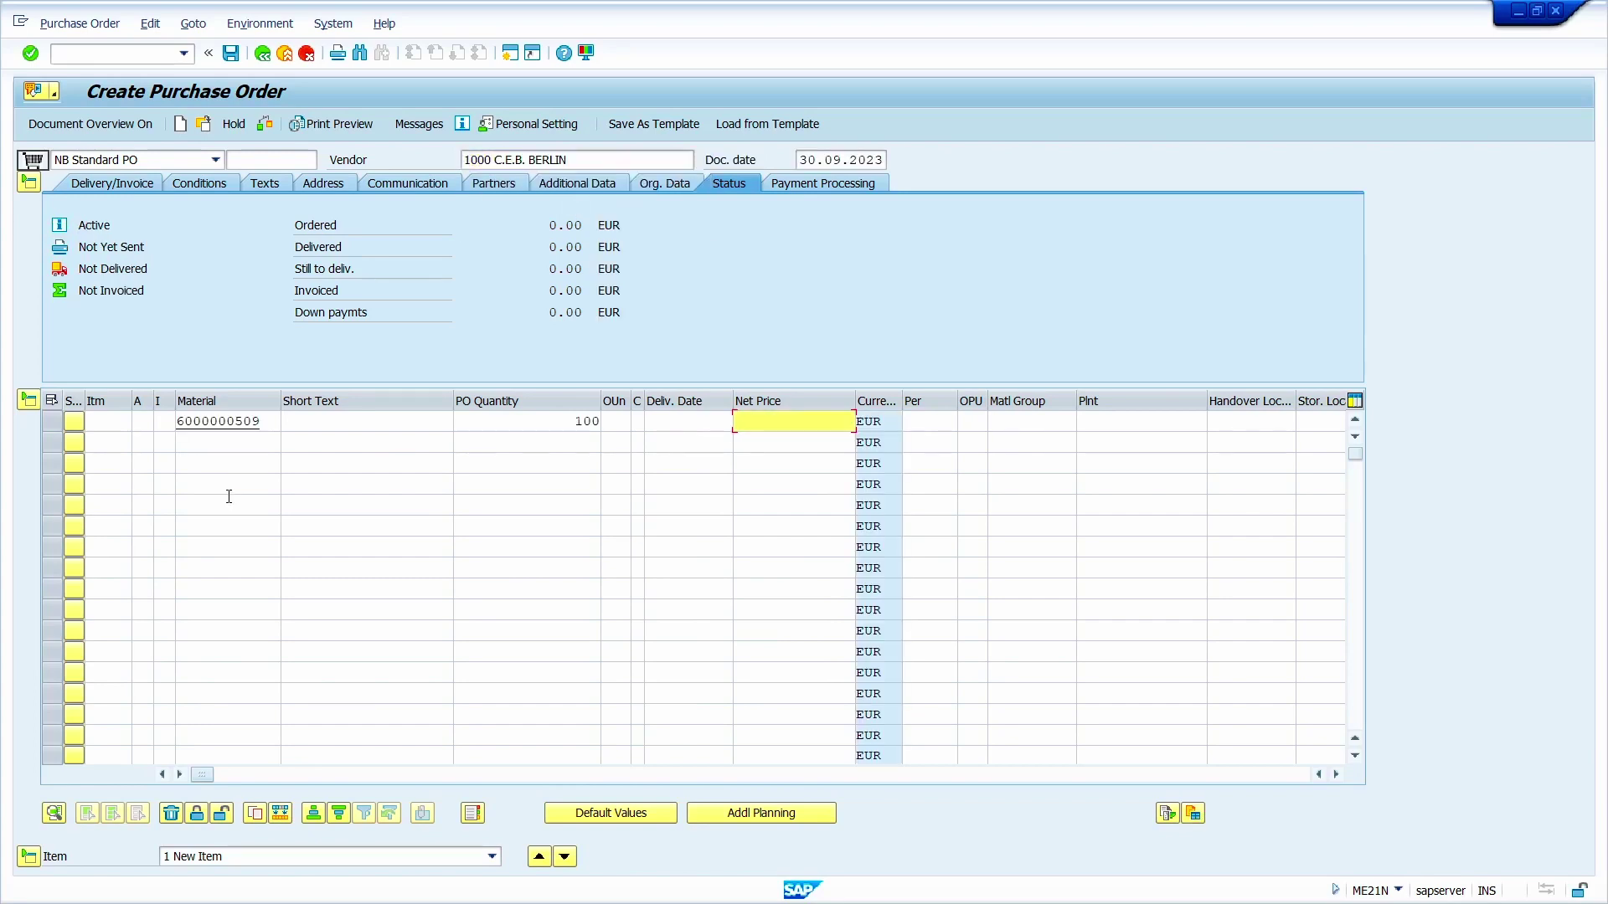
Set the item's net price to 12 EUR and plant to 1000, try storage location 001, and cancel the storage location selection
{"action": "type", "text": "12"}
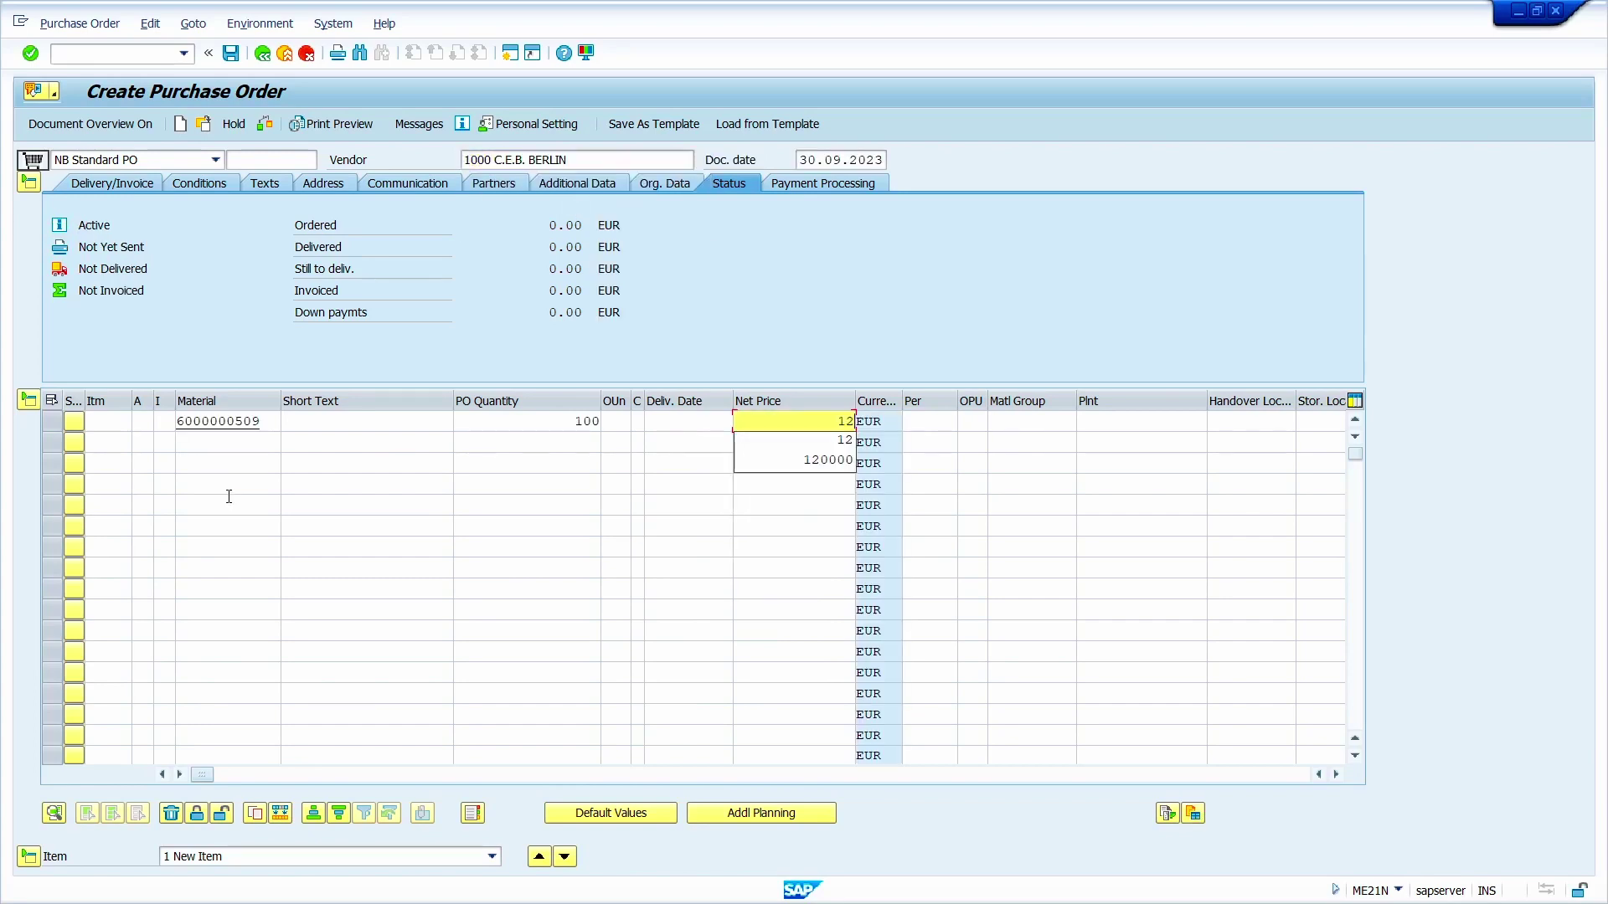
{"action": "key", "text": "Tab"}
{"action": "key", "text": "Tab"}
{"action": "key", "text": "Tab"}
{"action": "key", "text": "Tab"}
{"action": "type", "text": "1000"}
{"action": "key", "text": "Tab"}
{"action": "key", "text": "Tab"}
{"action": "type", "text": "001"}
{"action": "key", "text": "Return"}
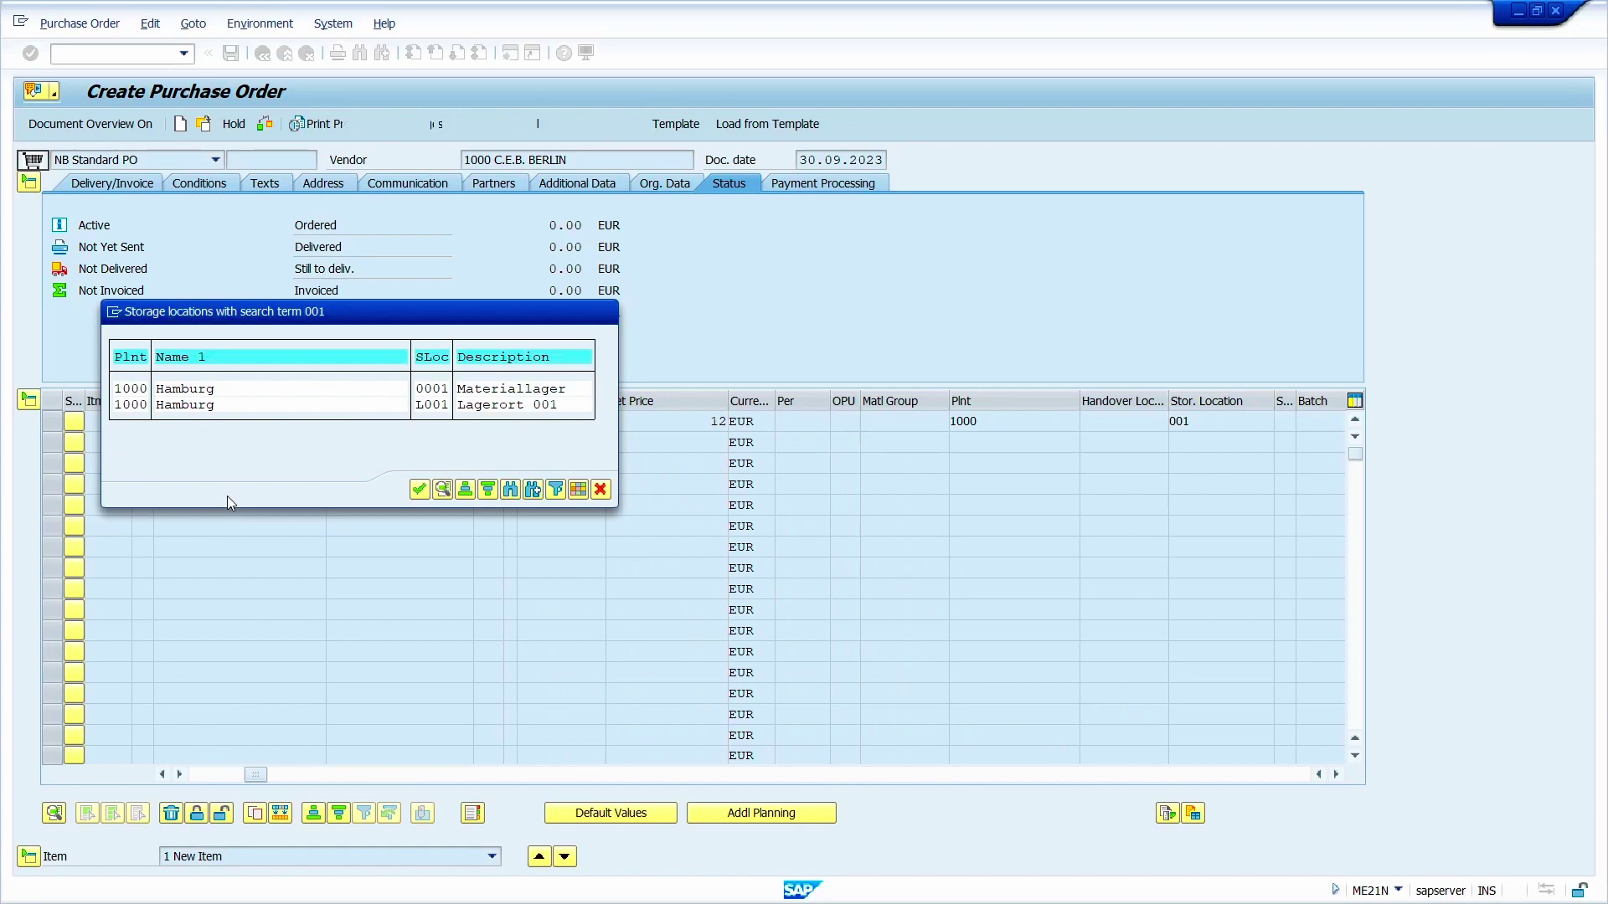
{"action": "key", "text": "Escape"}
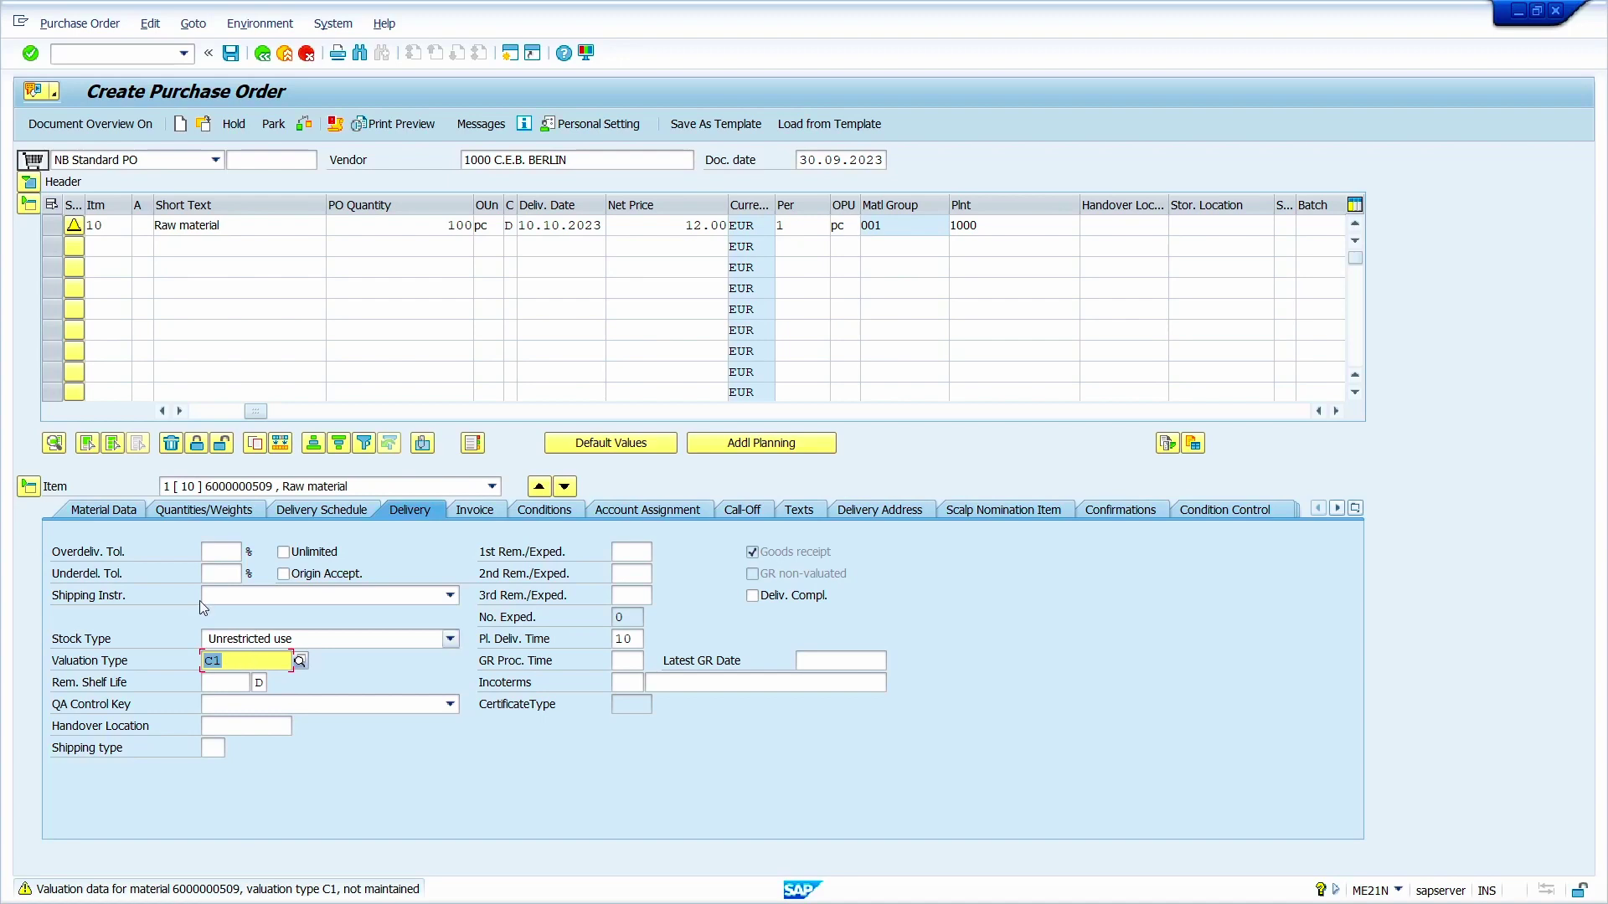
Open transaction OMWC in a new session and examine the settings of global valuation category C
{"action": "left_click", "coordinate": [129, 57]}
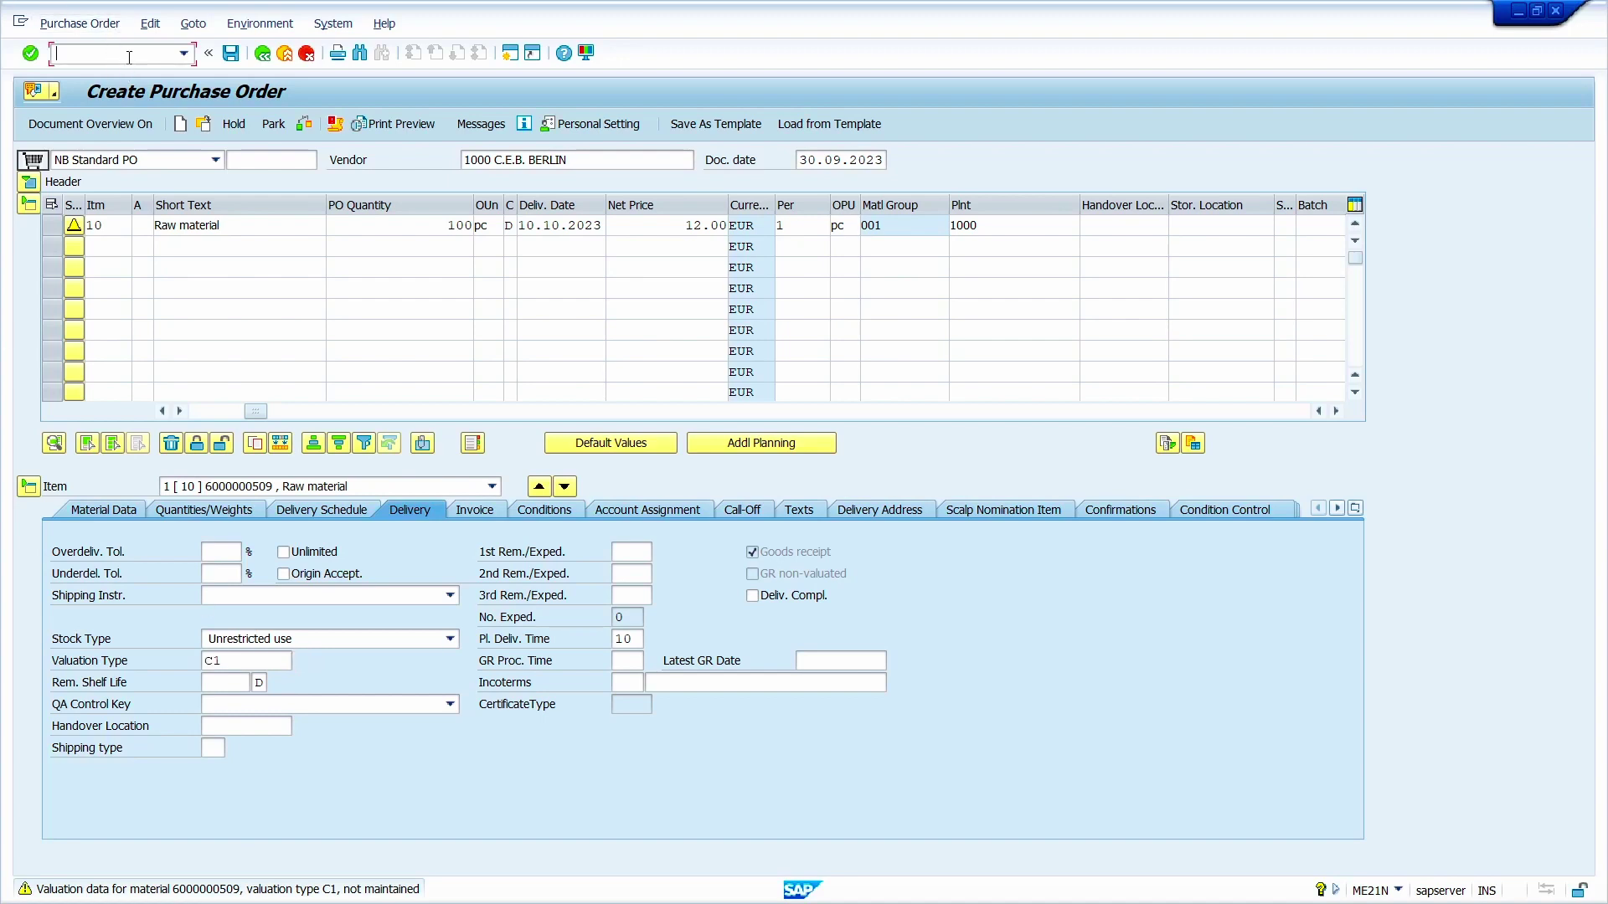
{"action": "type", "text": "/oomwc"}
{"action": "key", "text": "Return"}
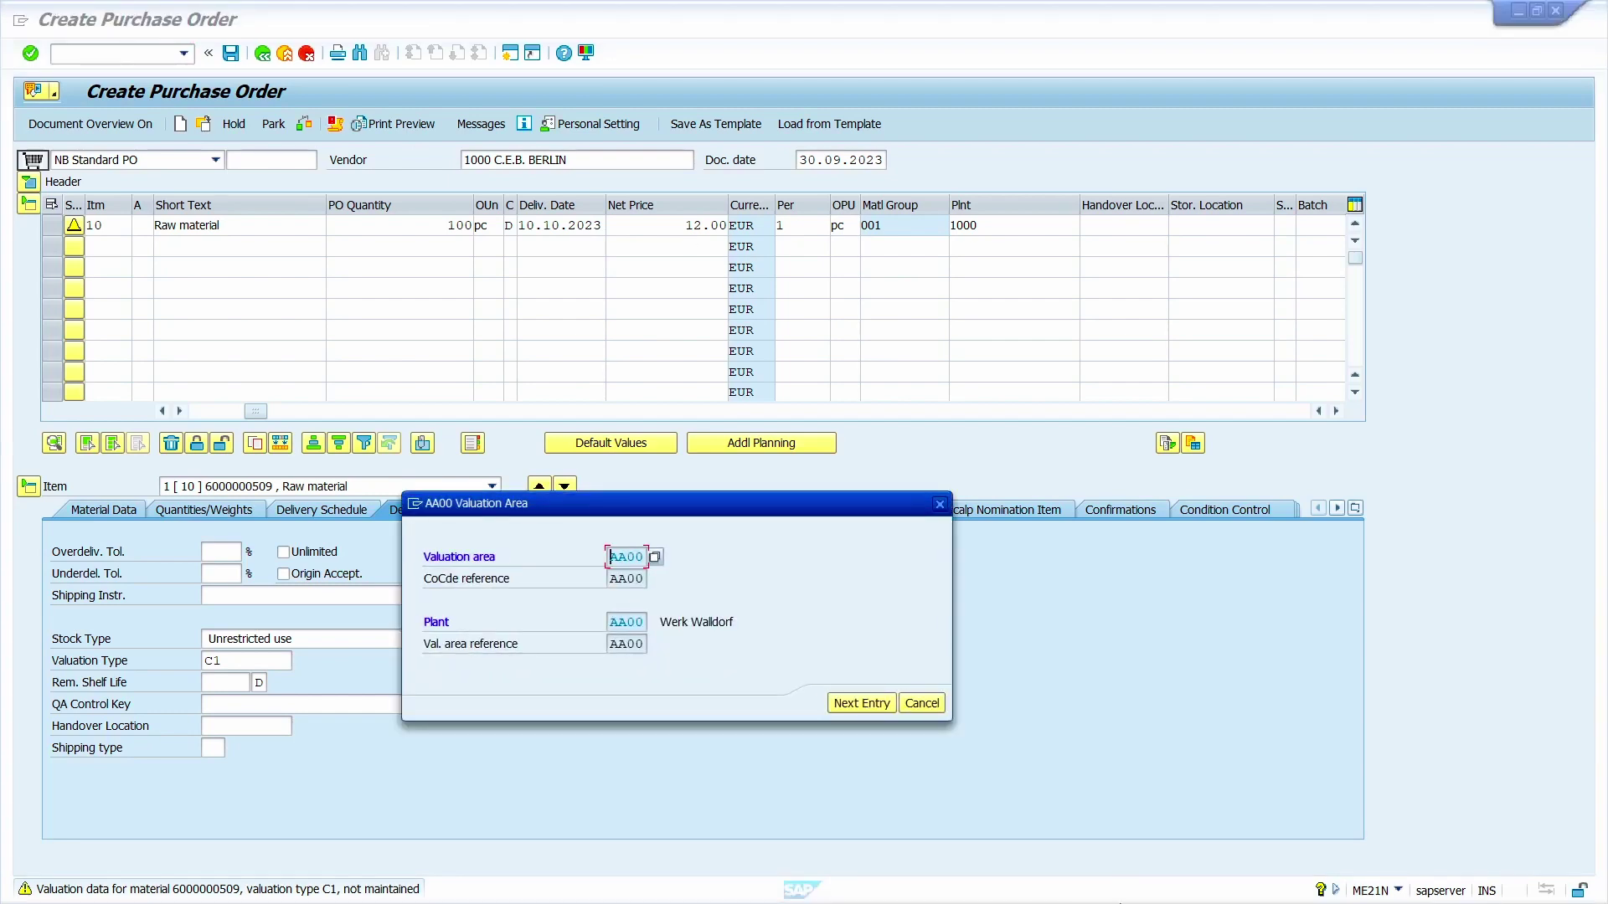
{"action": "left_click", "coordinate": [921, 703]}
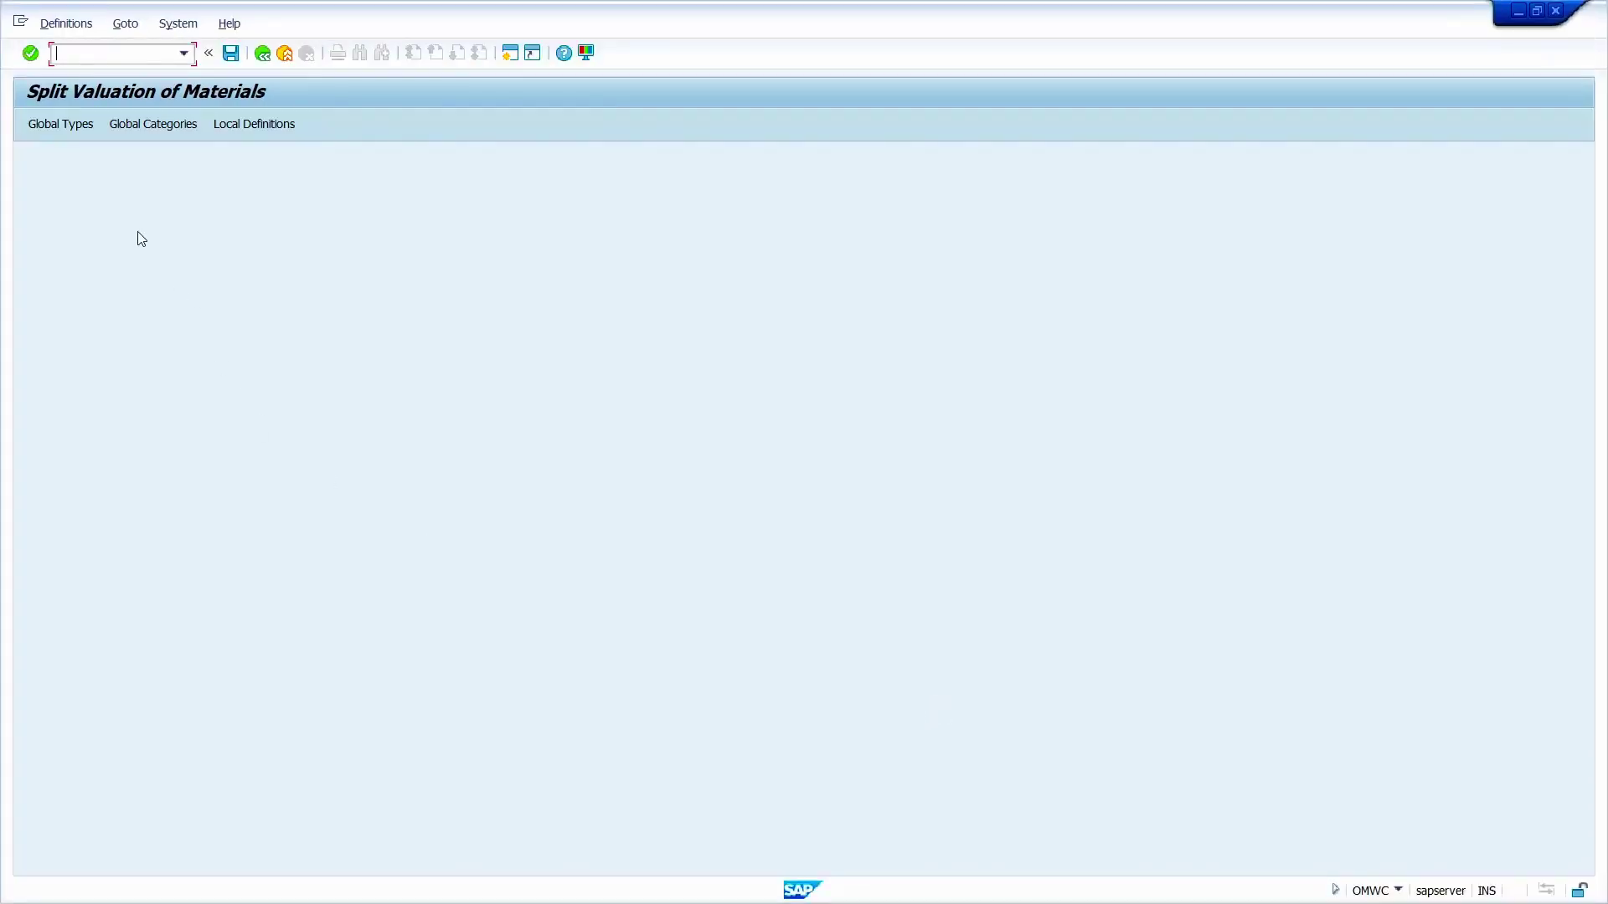
{"action": "left_click", "coordinate": [154, 127]}
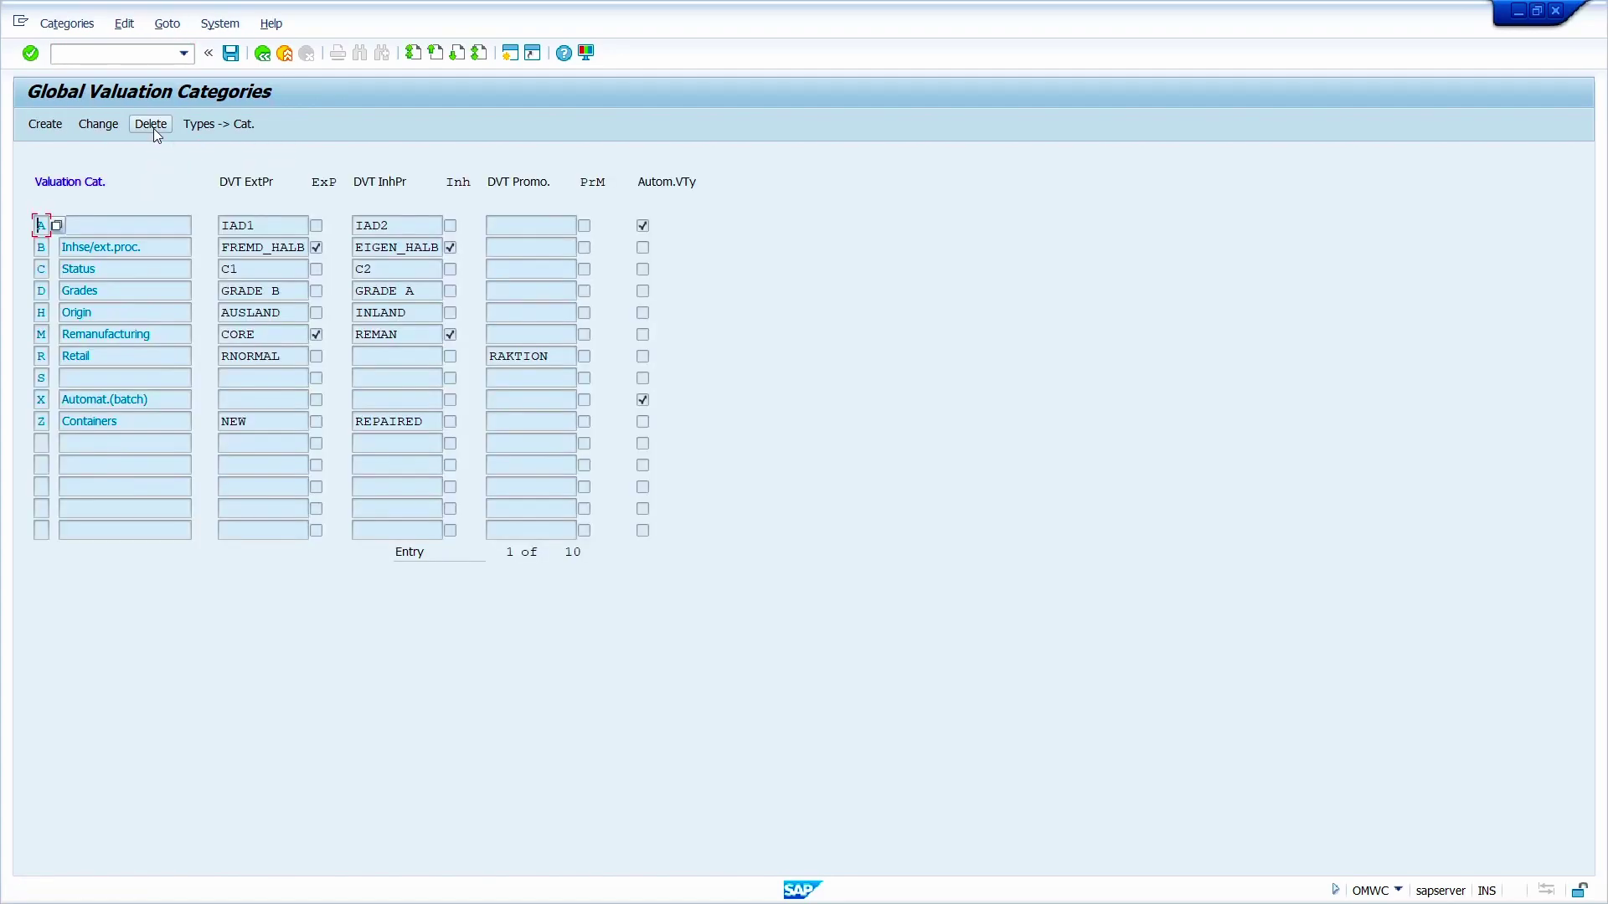
{"action": "left_click", "coordinate": [41, 270]}
{"action": "left_click", "coordinate": [93, 123]}
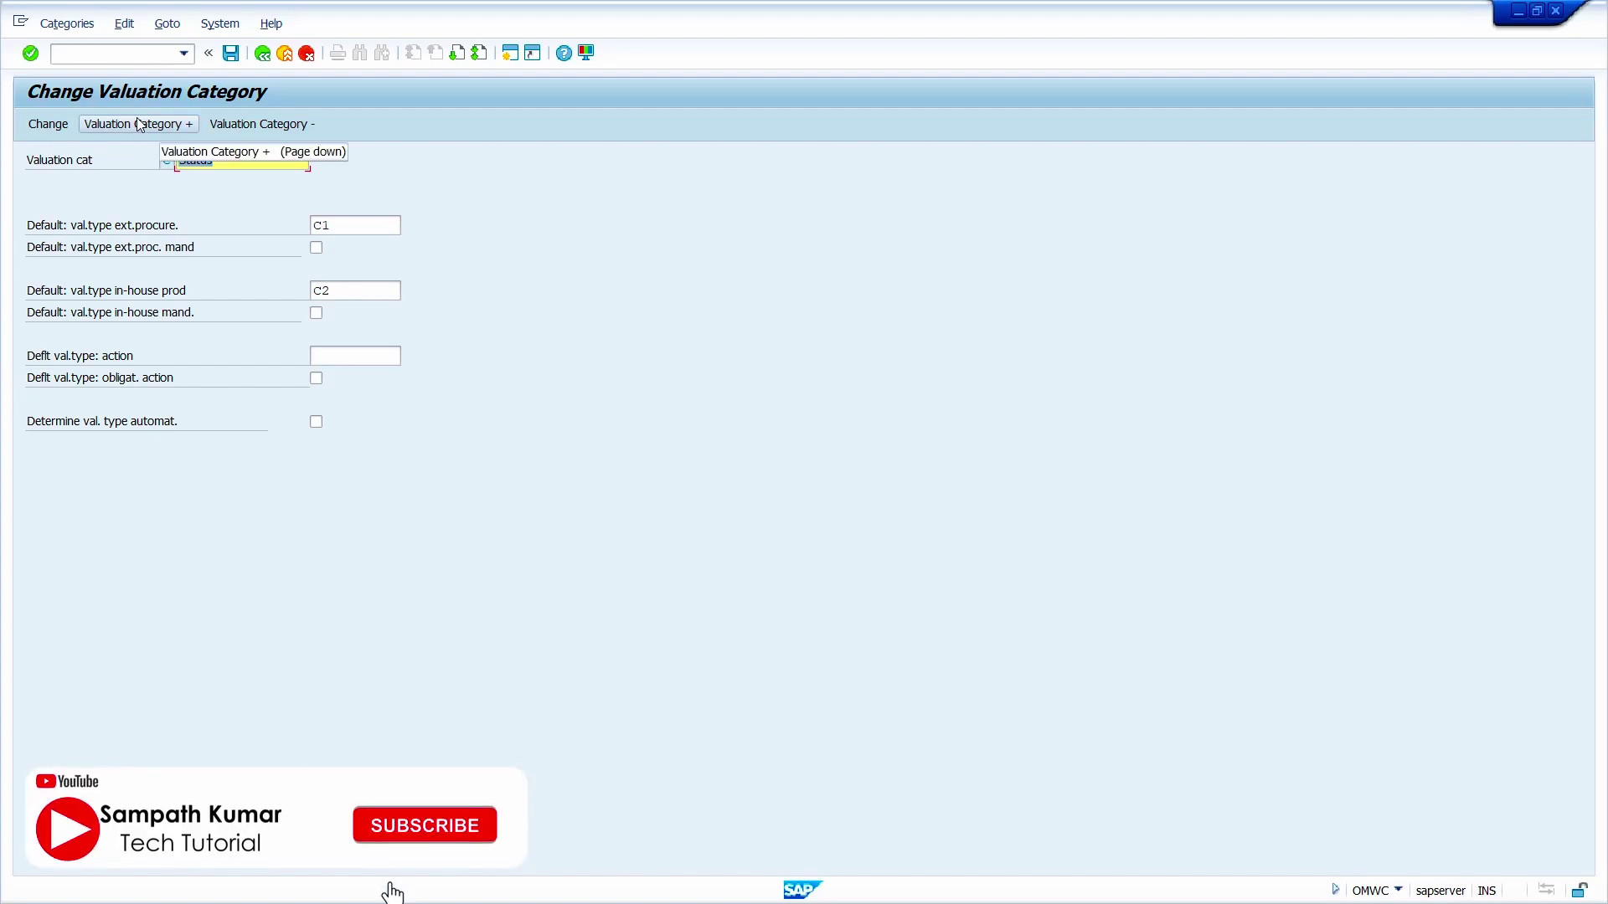
{"action": "left_click", "coordinate": [141, 52]}
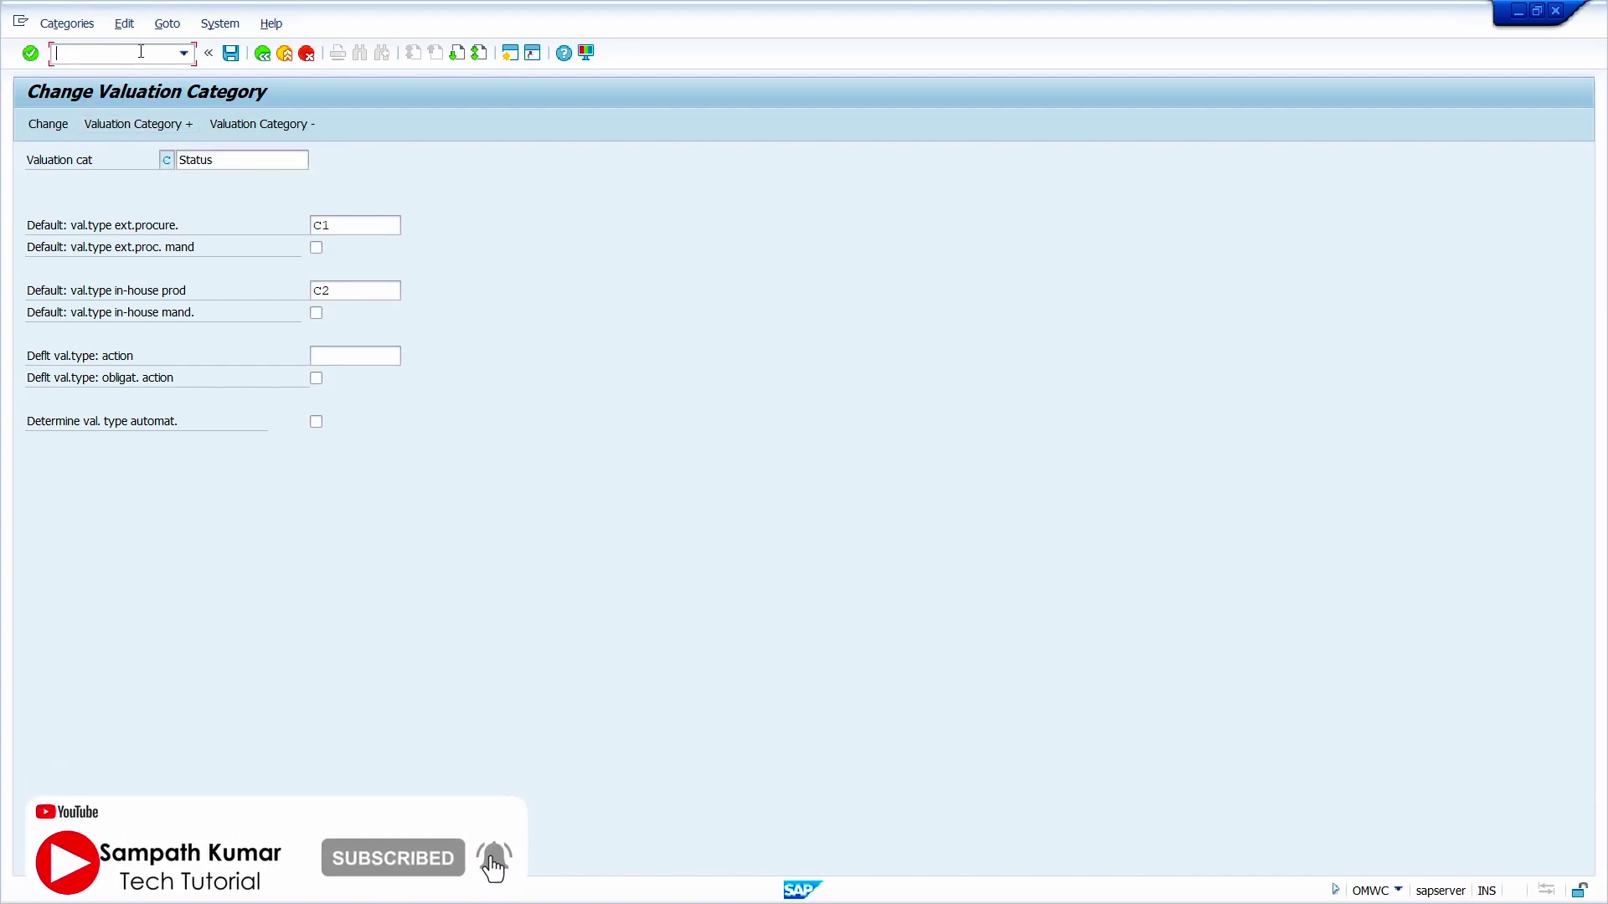
{"action": "type", "text": "/nmm01"}
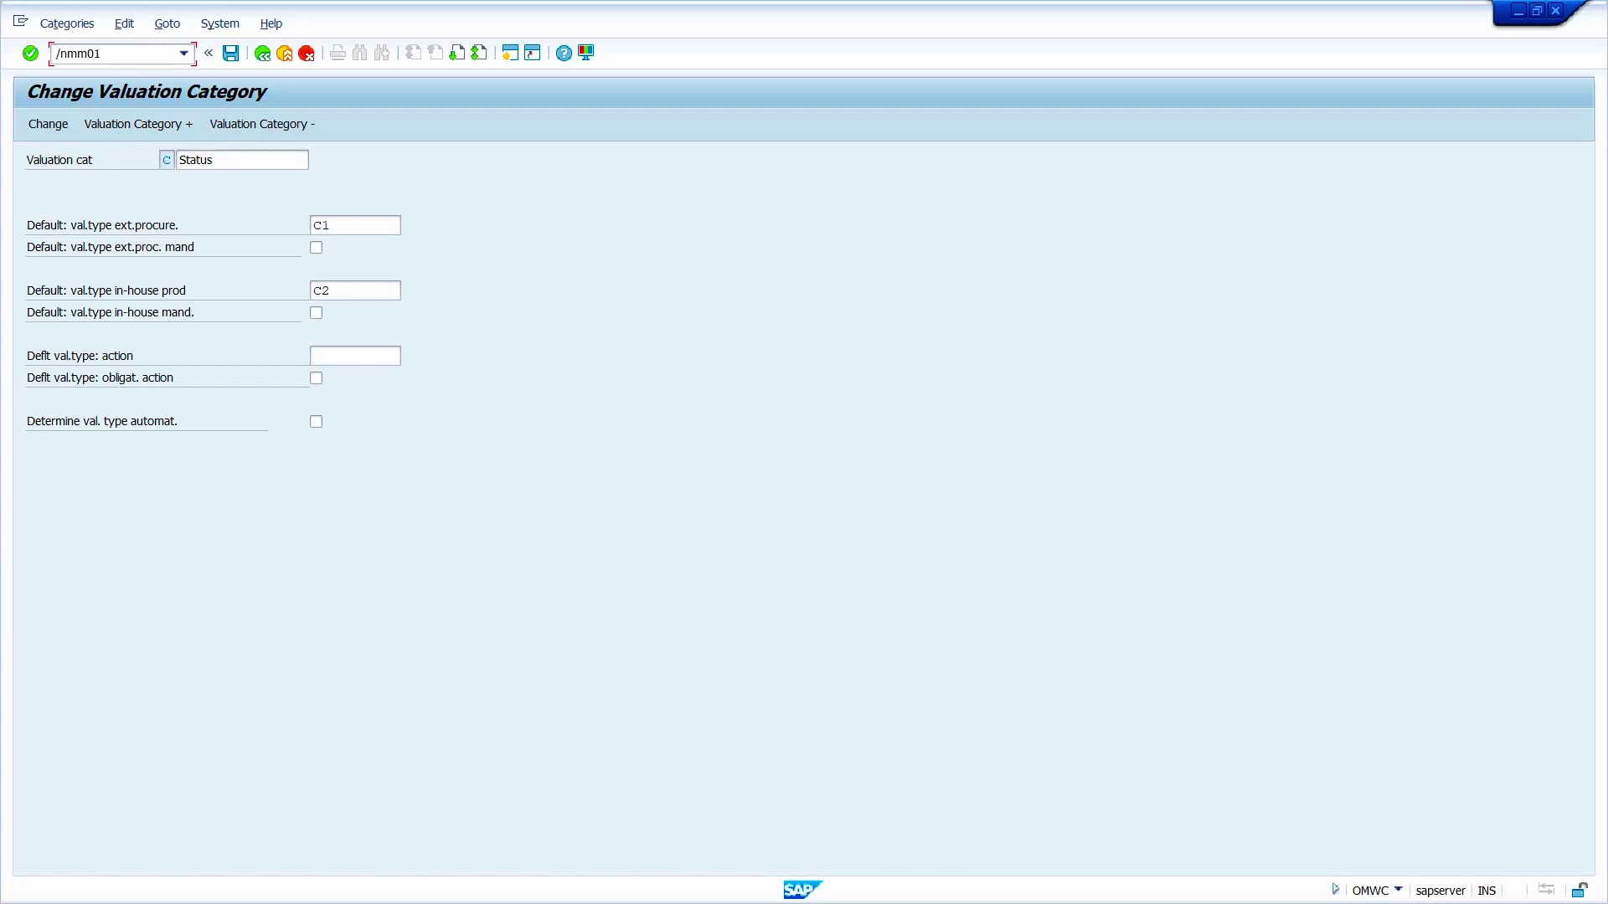
{"action": "key", "text": "Return"}
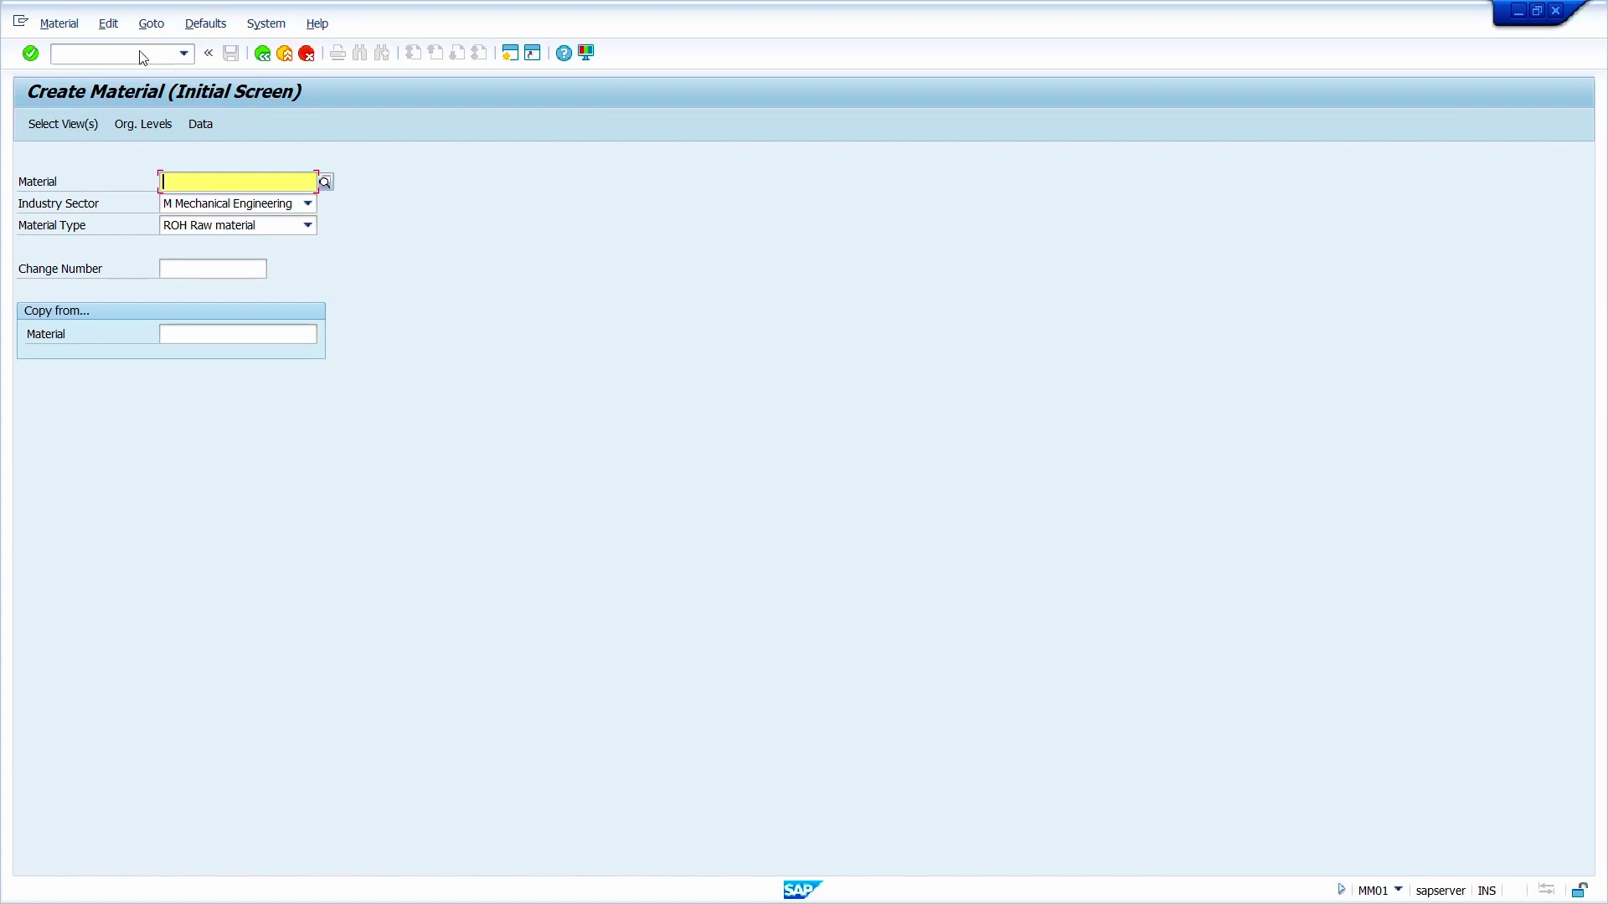
{"action": "key", "text": "super+v"}
{"action": "left_click", "coordinate": [306, 350]}
{"action": "key", "text": "Return"}
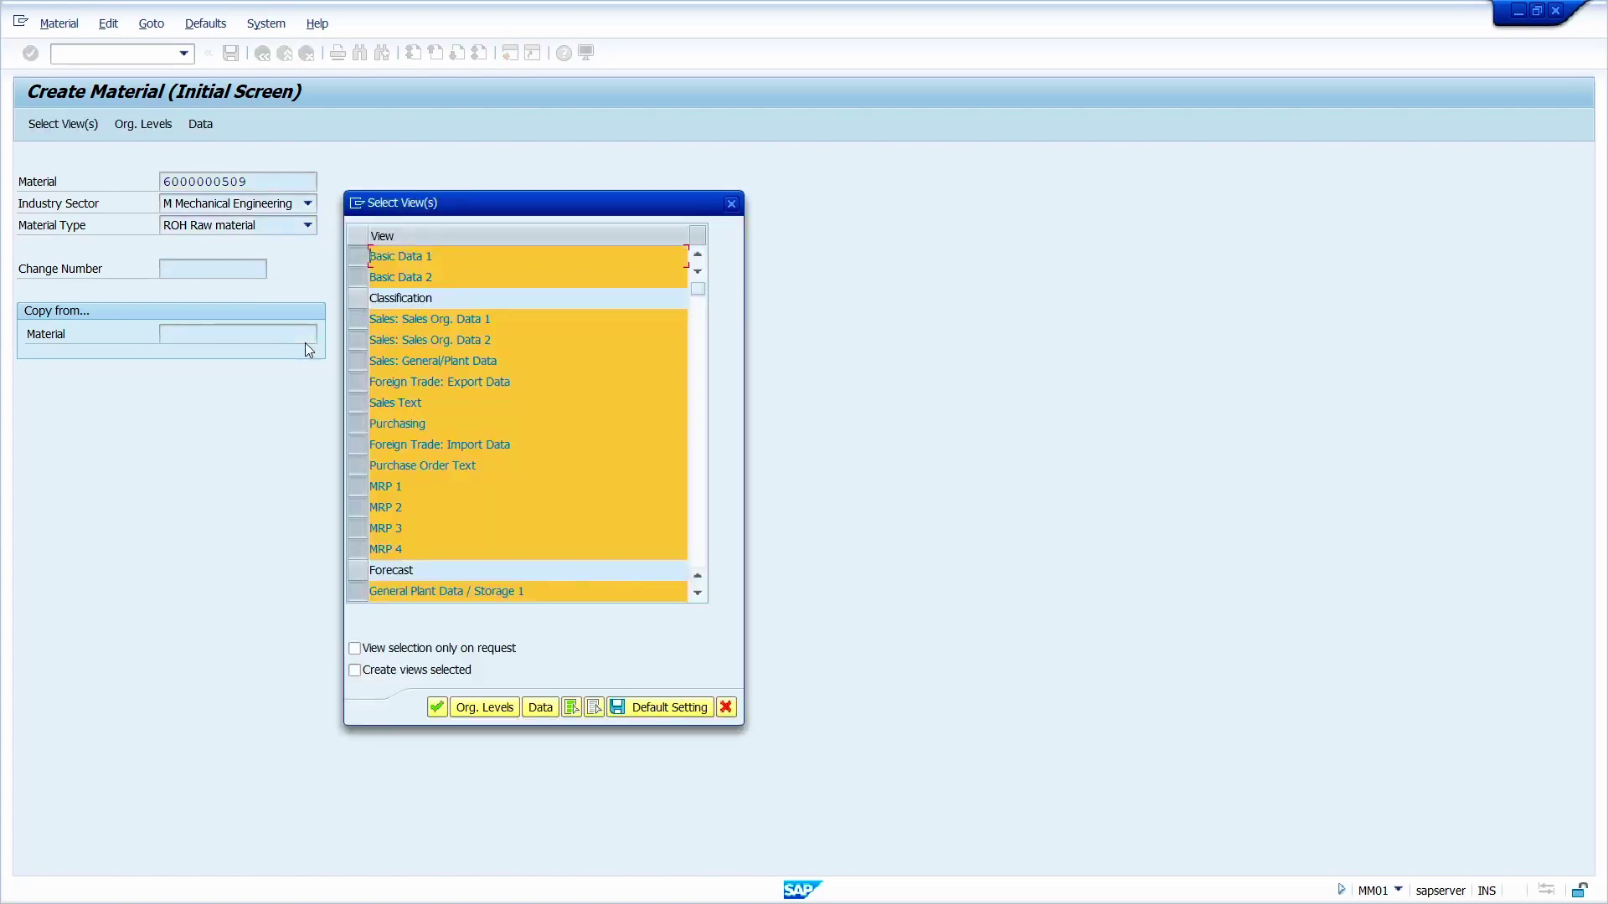
{"action": "key", "text": "Return"}
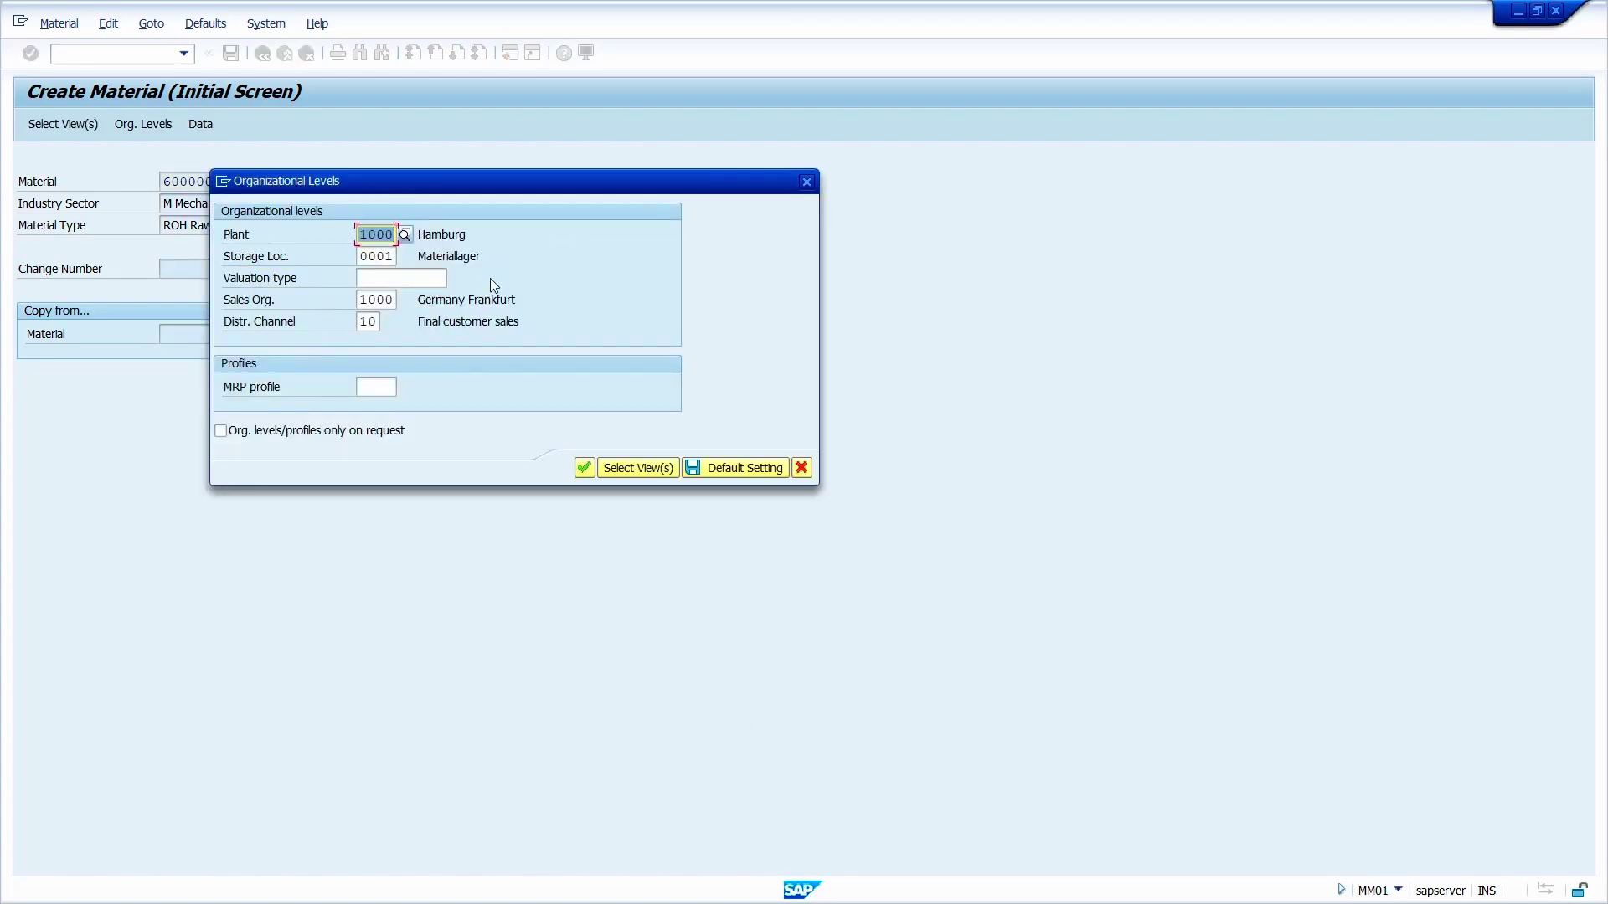
Choose valuation type C1 in the material's organizational levels for plant 1000 and accept the levels
{"action": "left_click", "coordinate": [429, 277]}
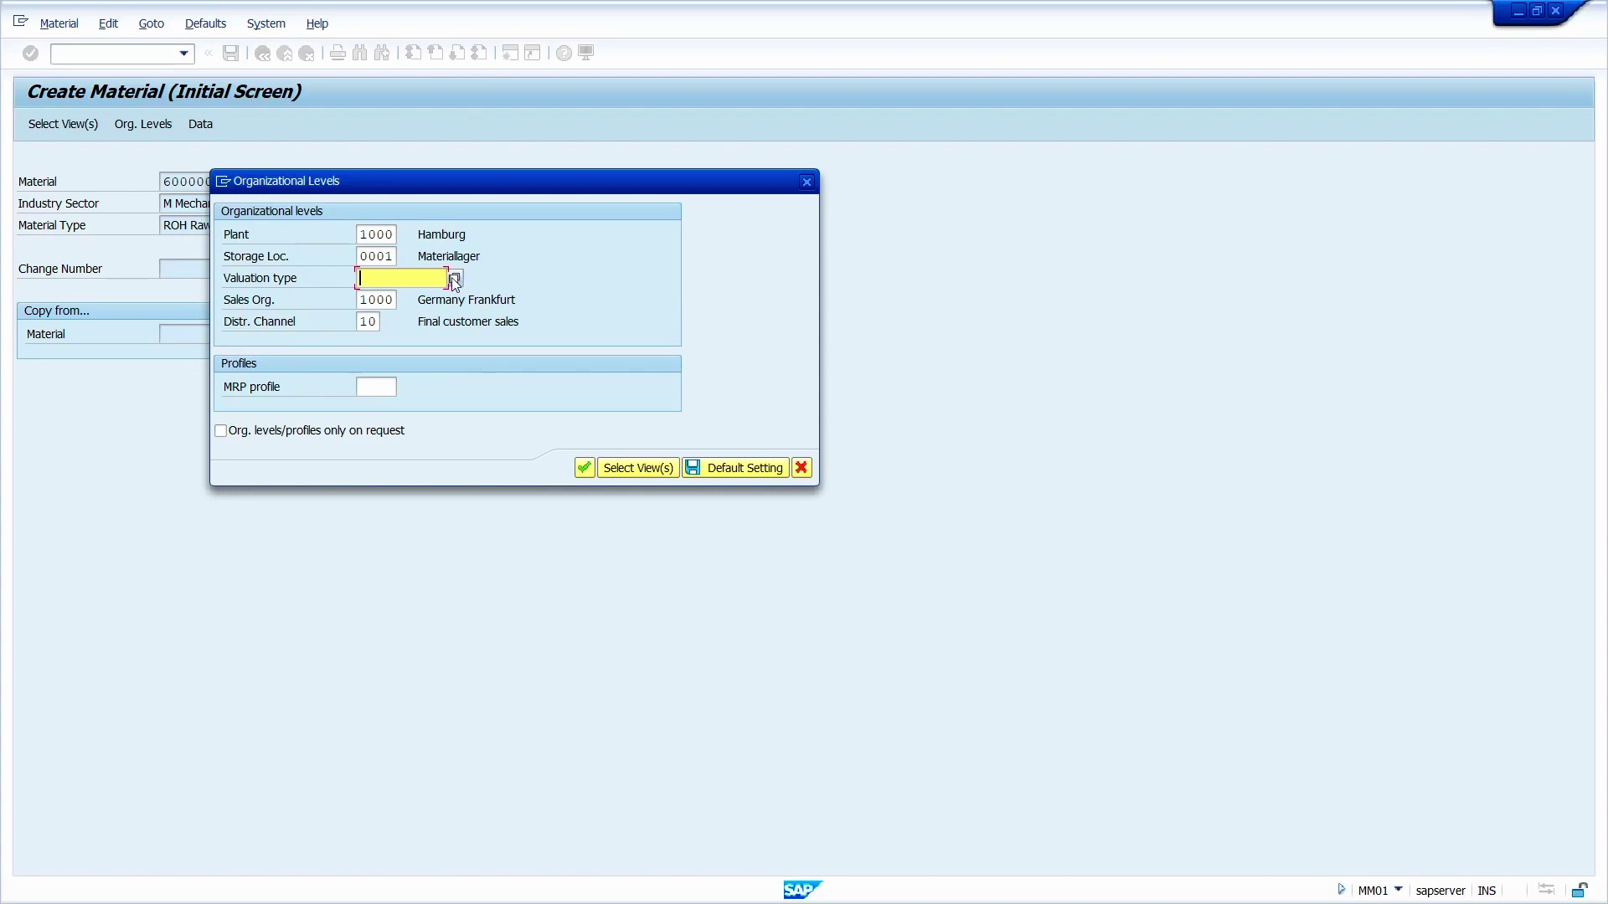
{"action": "left_click", "coordinate": [454, 277]}
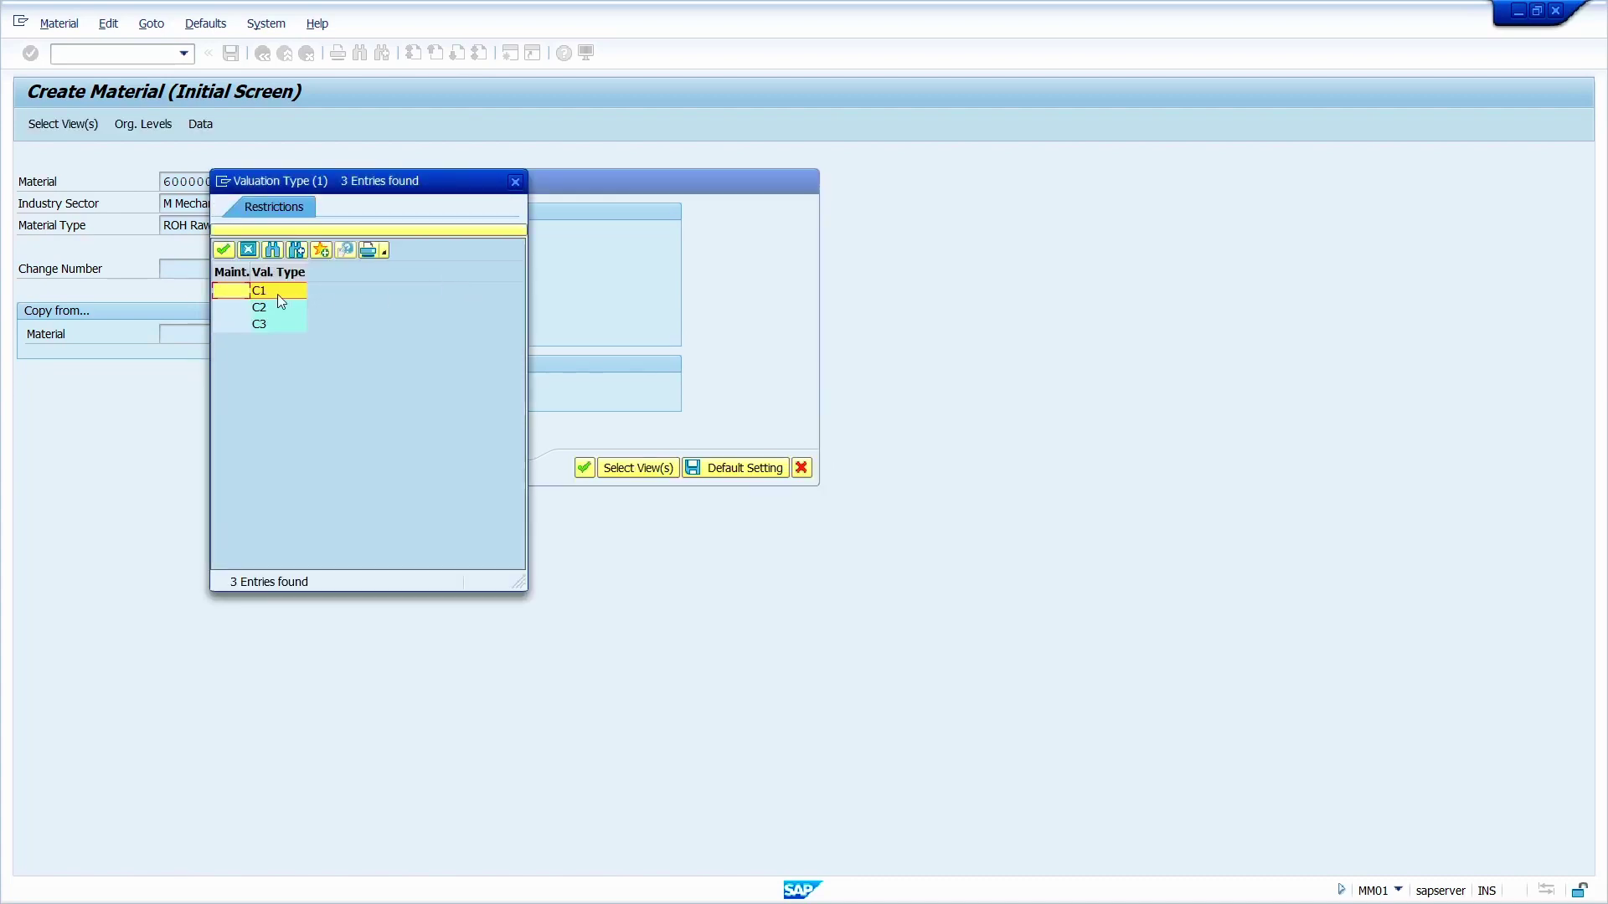
{"action": "double_click", "coordinate": [278, 293]}
{"action": "key", "text": "Return"}
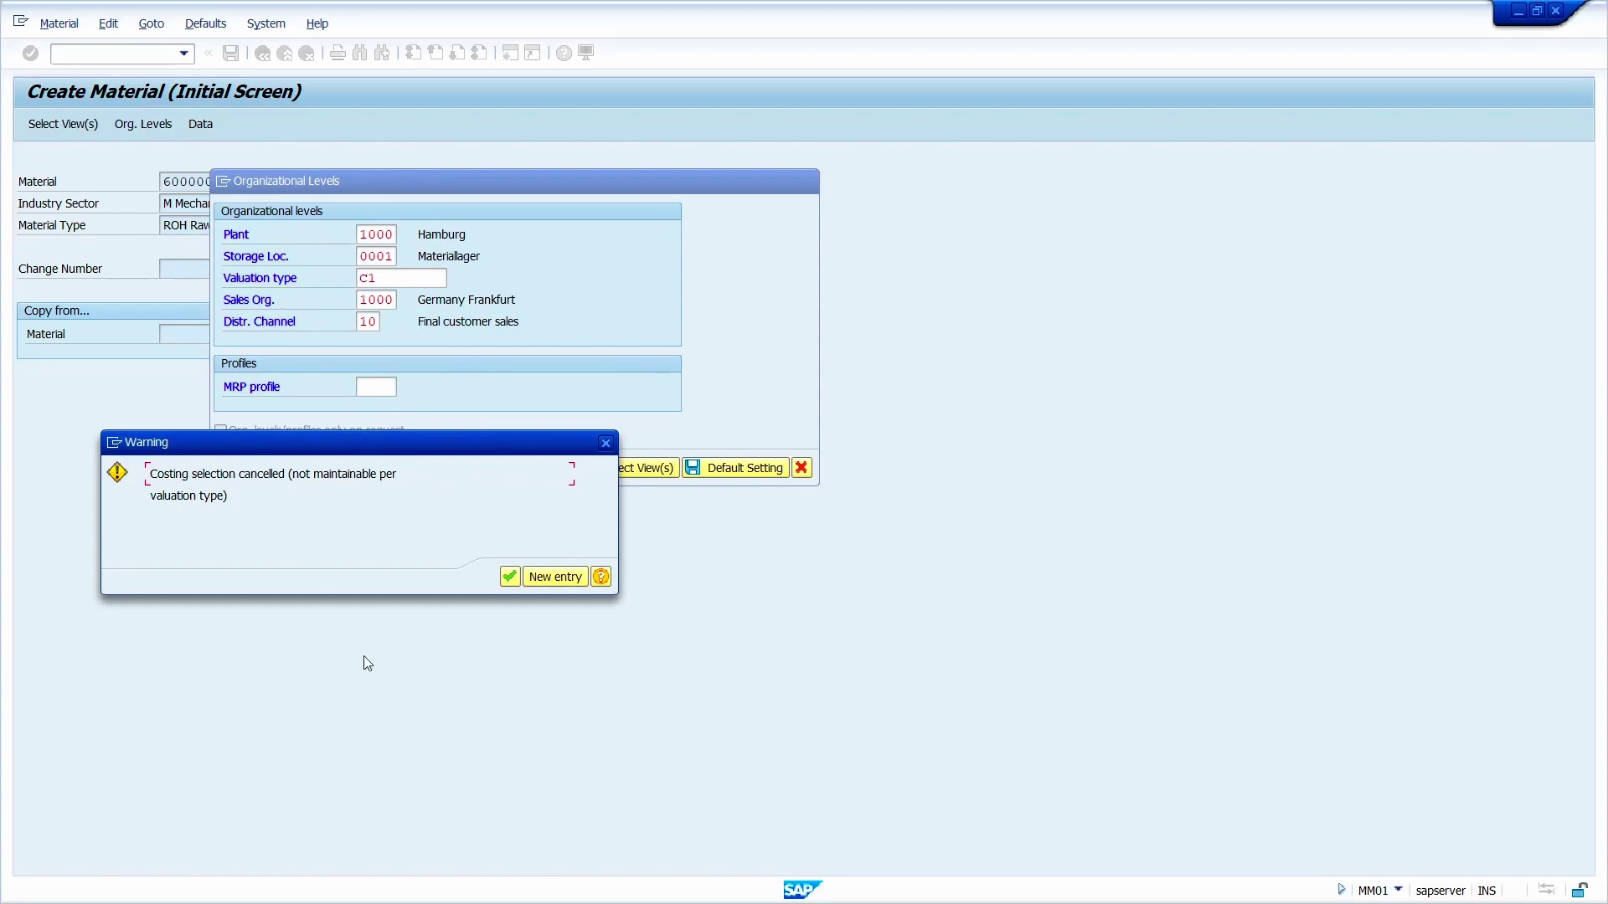
{"action": "left_click", "coordinate": [509, 577]}
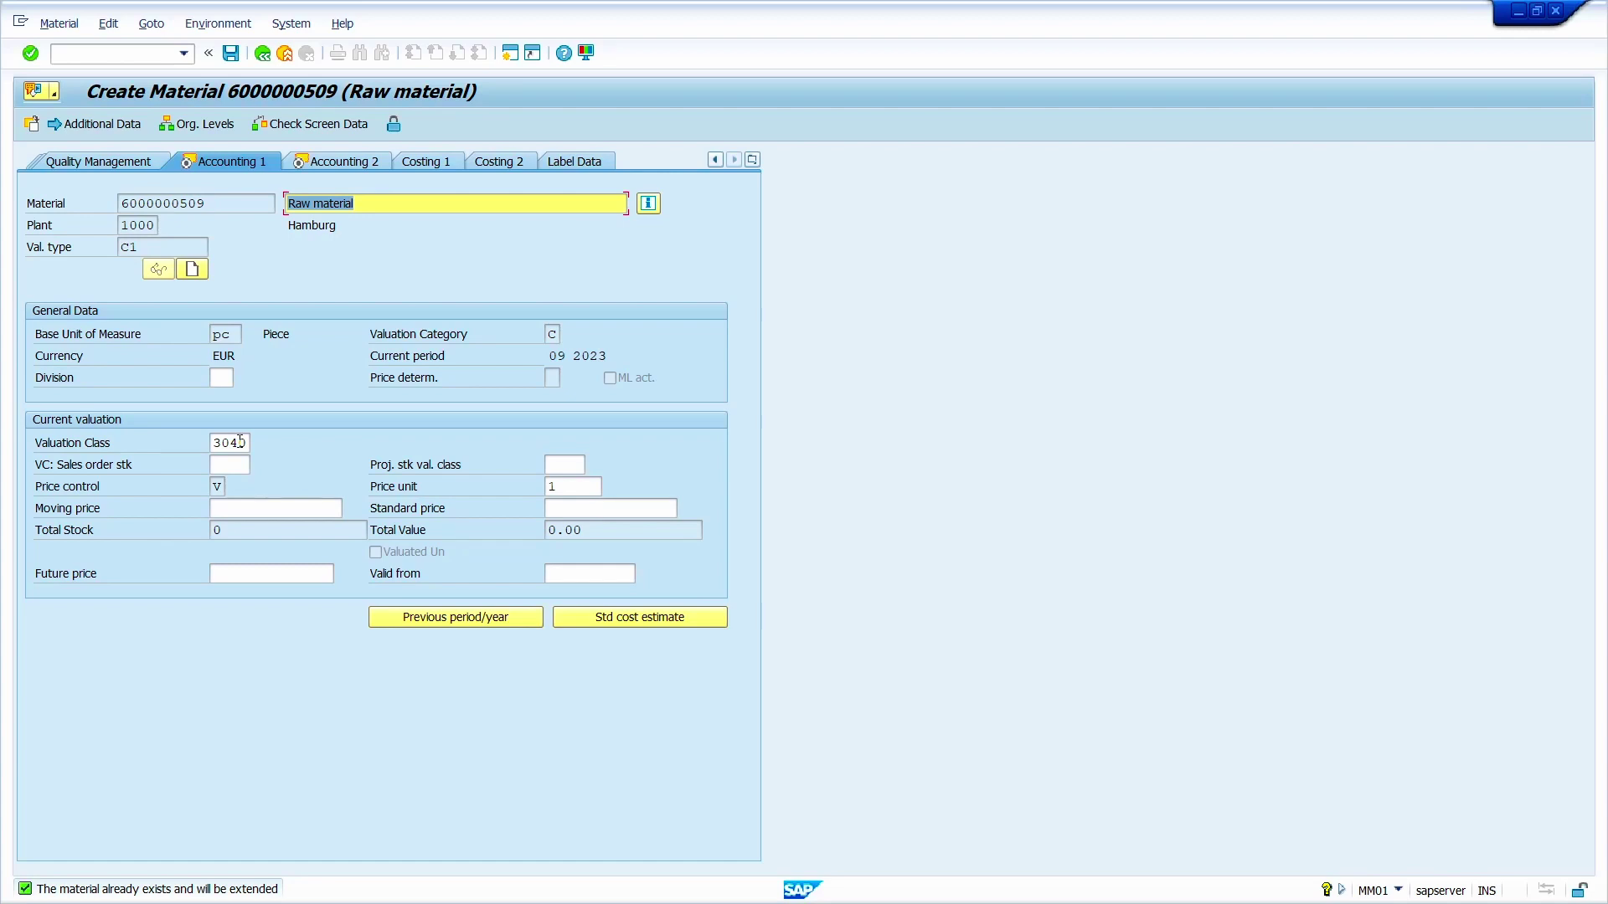
Confirm the Accounting 1 and Accounting 2 views for valuation type C1 and proceed to saving the material
{"action": "key", "text": "Return"}
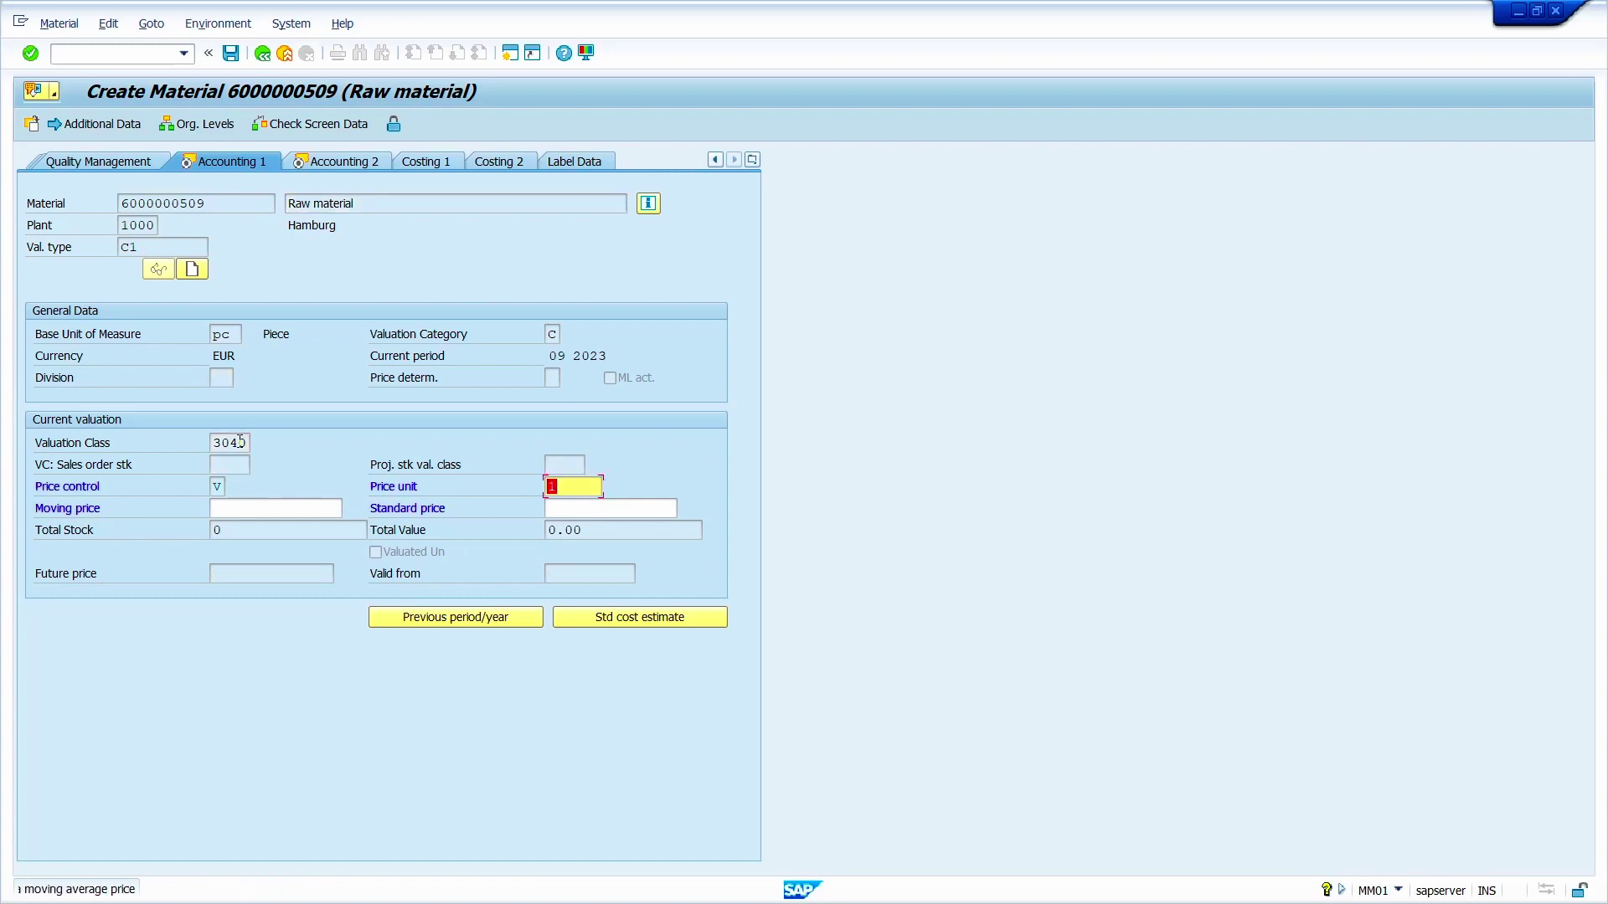
{"action": "key", "text": "Return"}
{"action": "key", "text": "Return"}
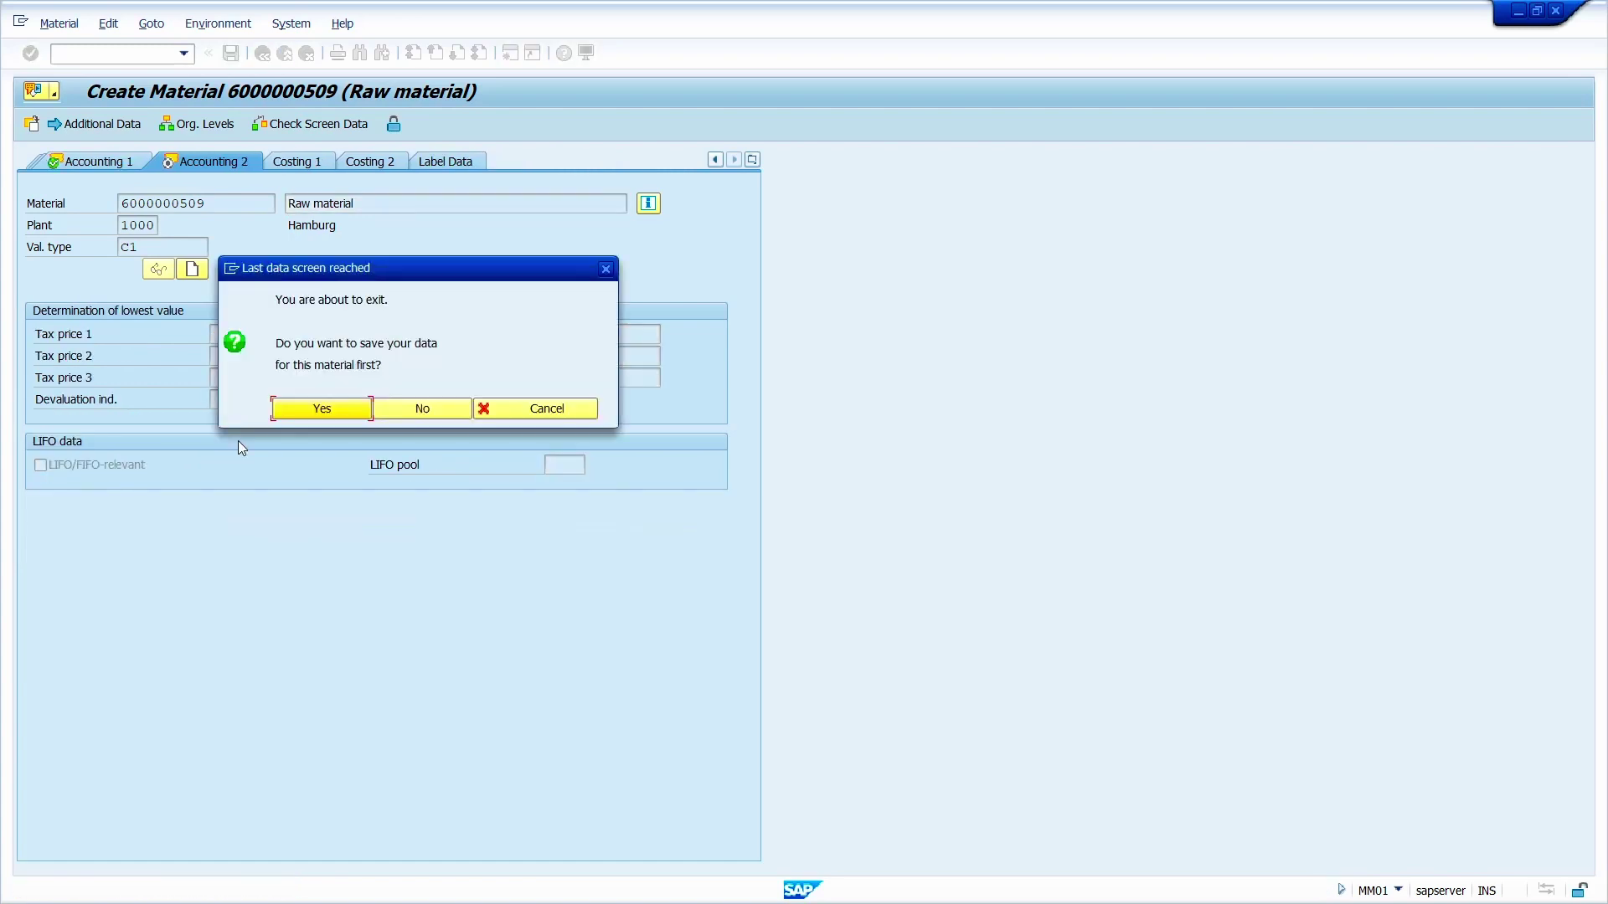
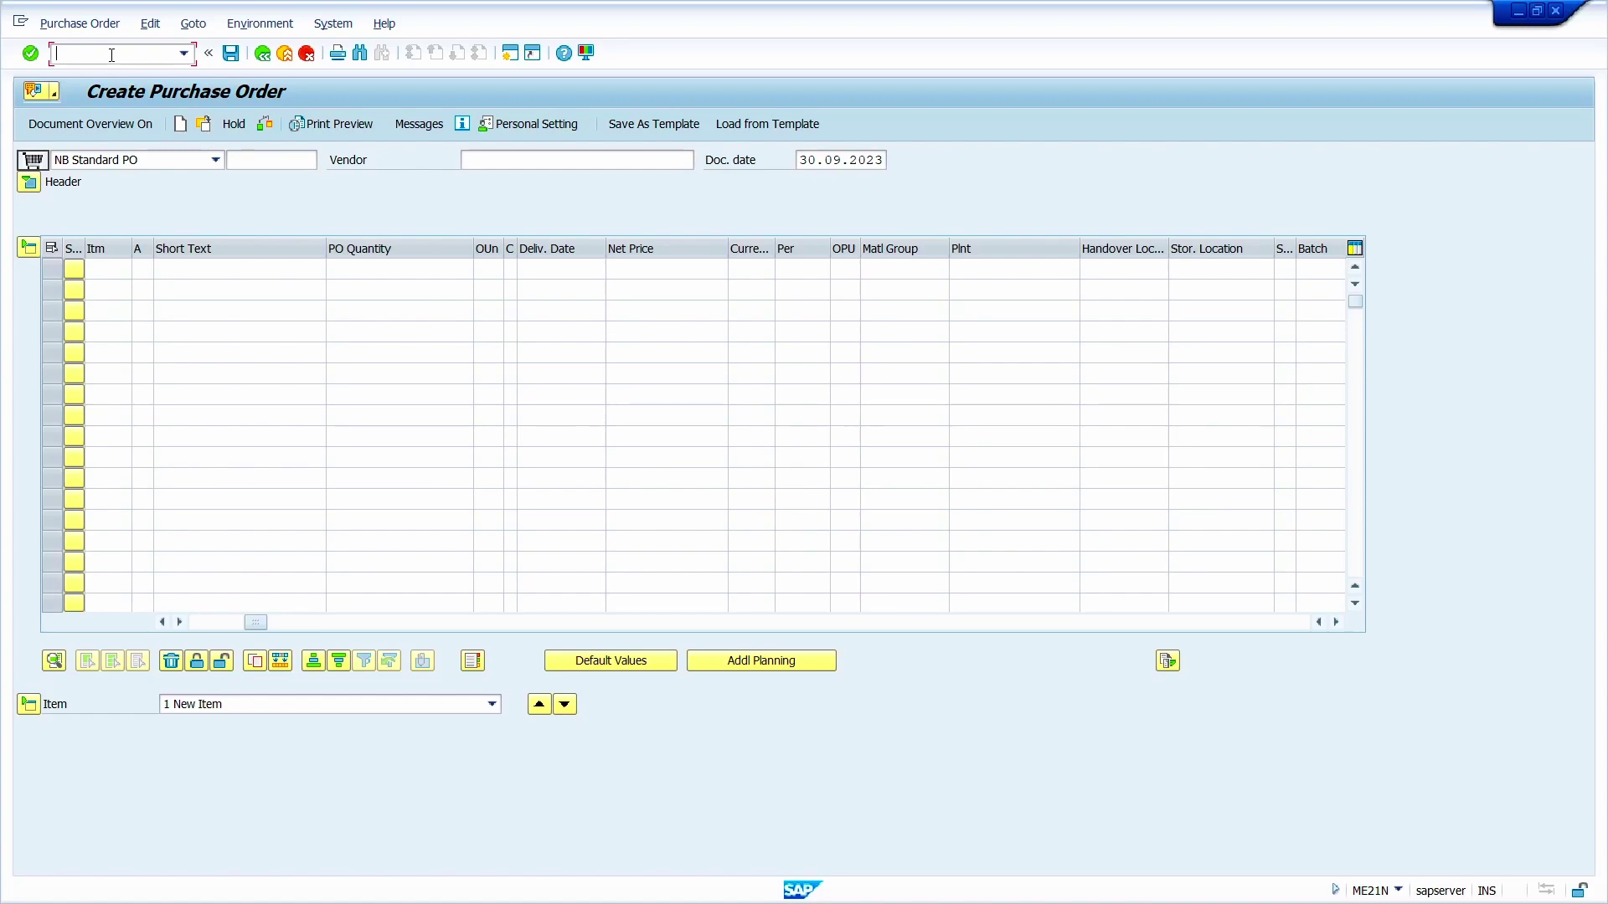
Examine global valuation type C1 in transaction OMWC, including its account category reference and the assigned valuation classes
{"action": "type", "text": "/n"}
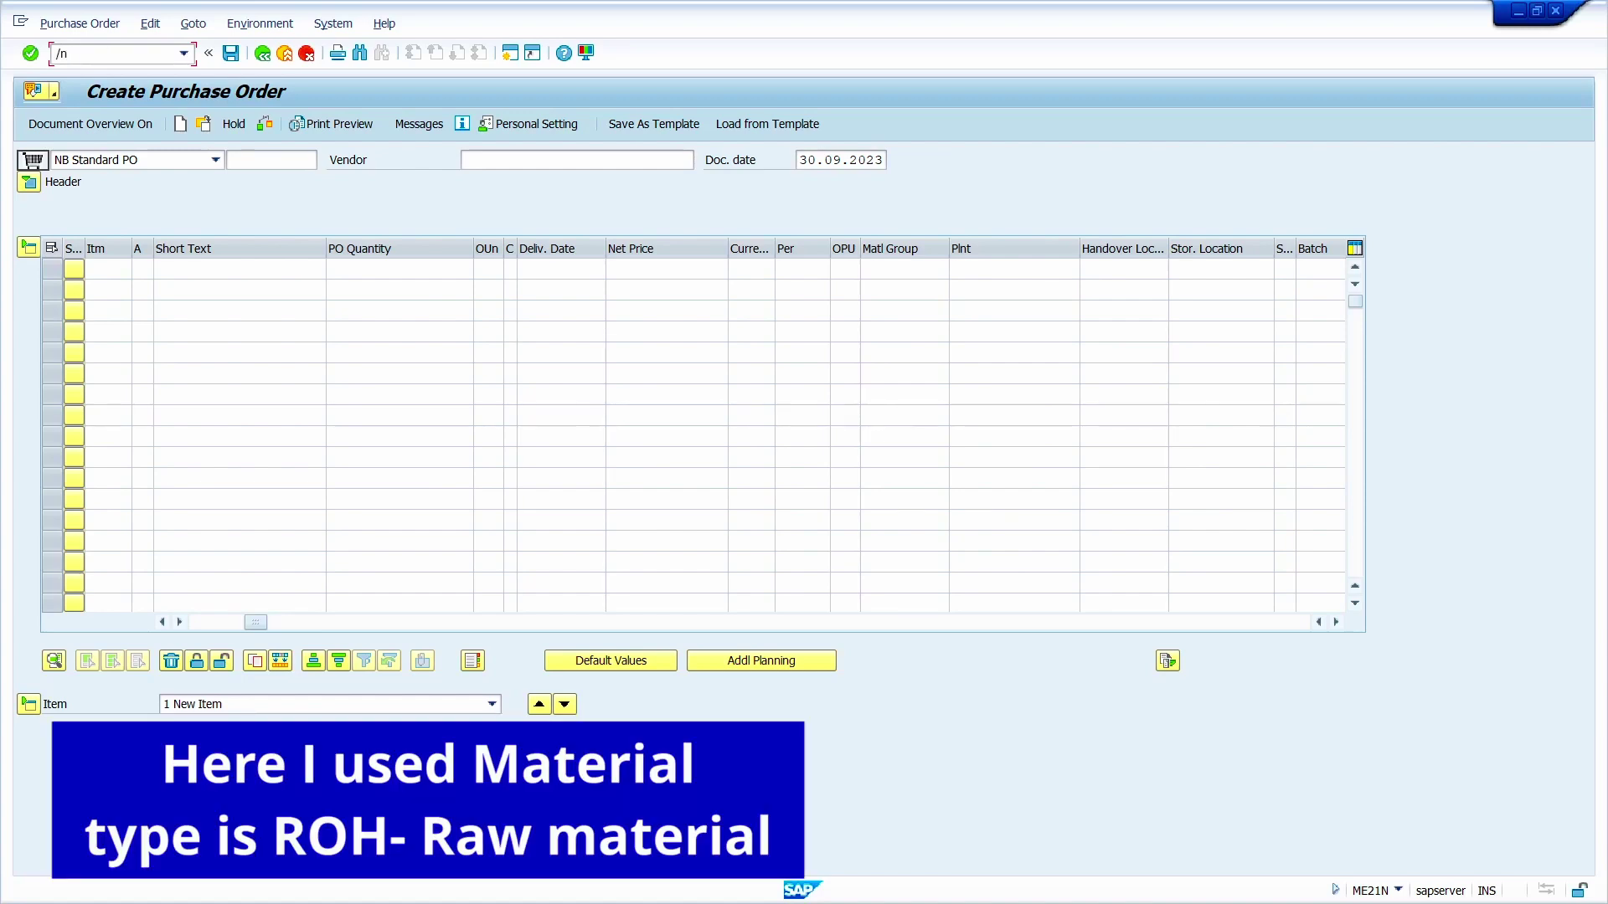
{"action": "type", "text": "omwc"}
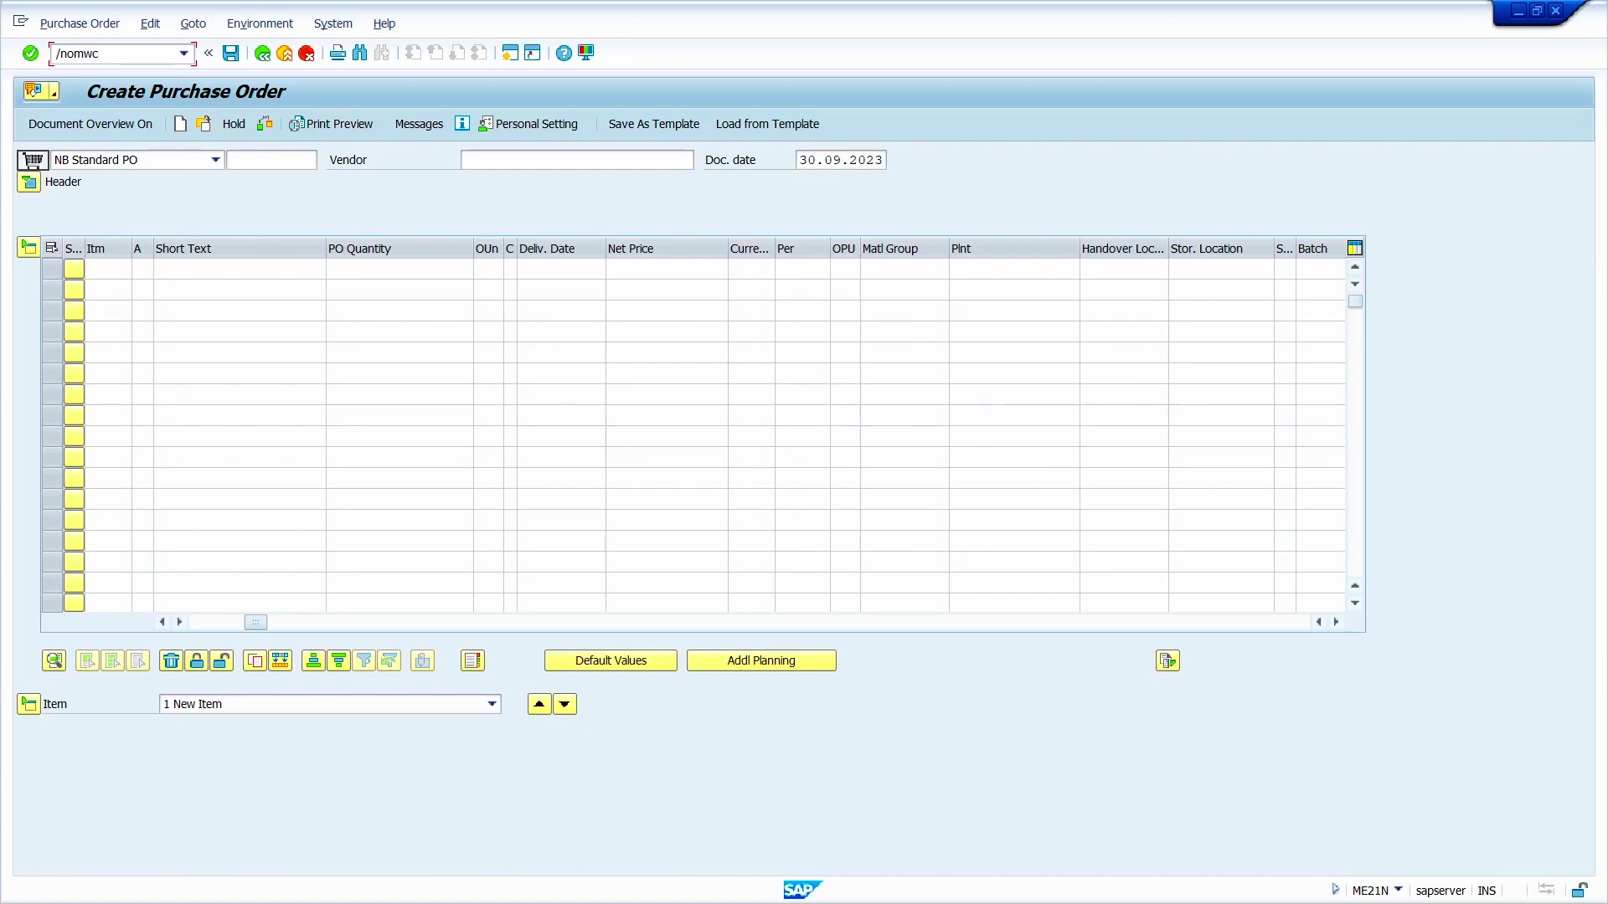
{"action": "key", "text": "Return"}
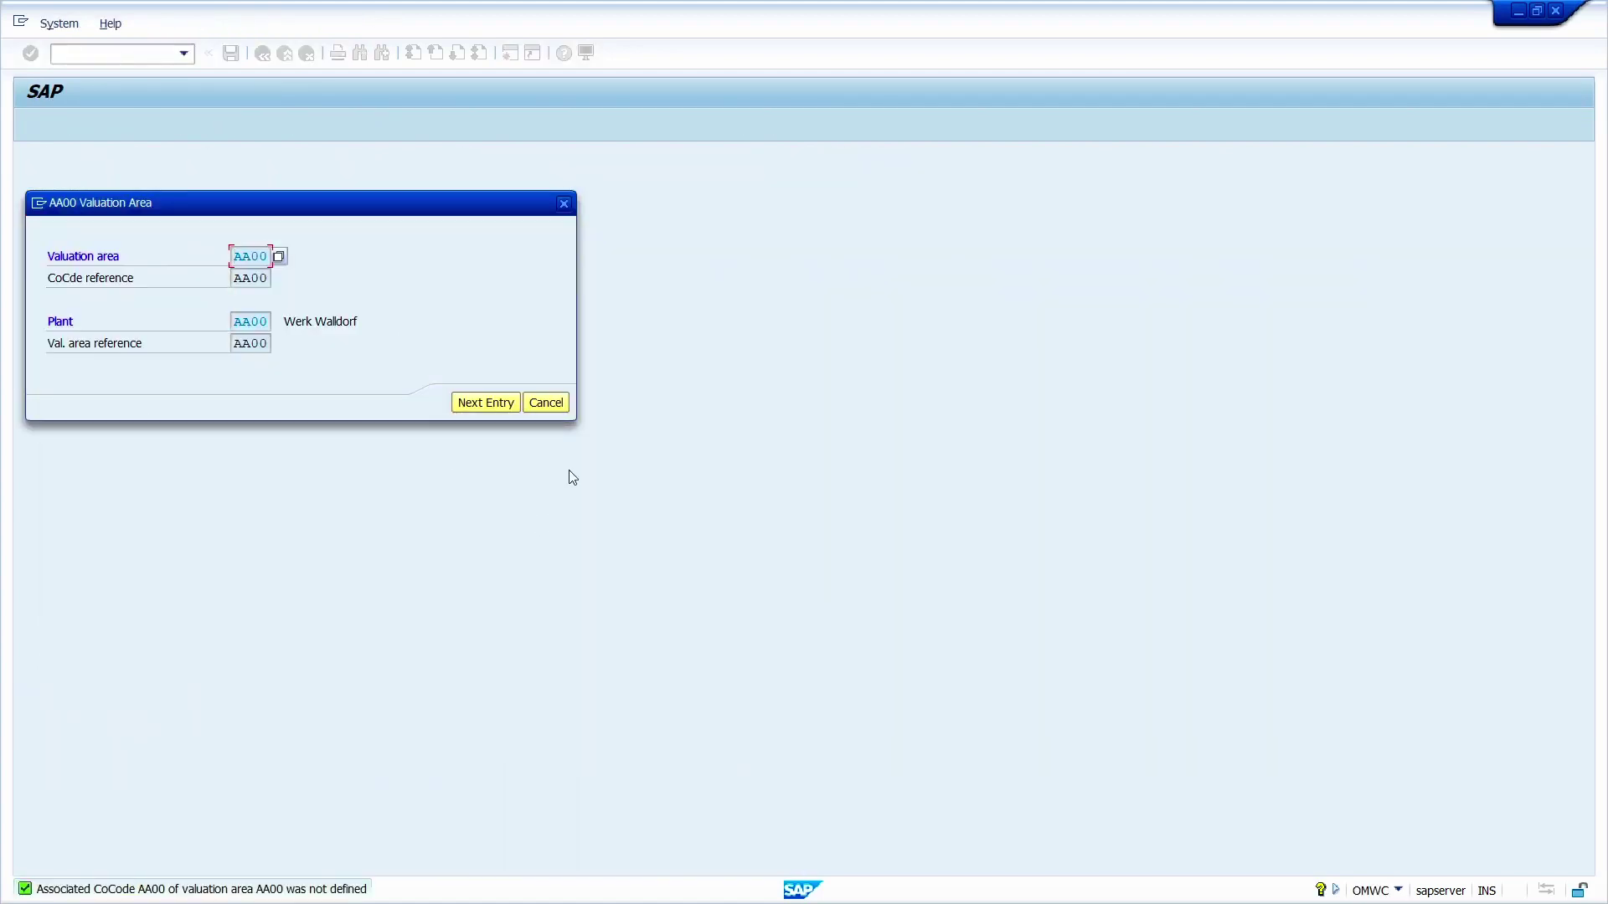
{"action": "left_click", "coordinate": [556, 403]}
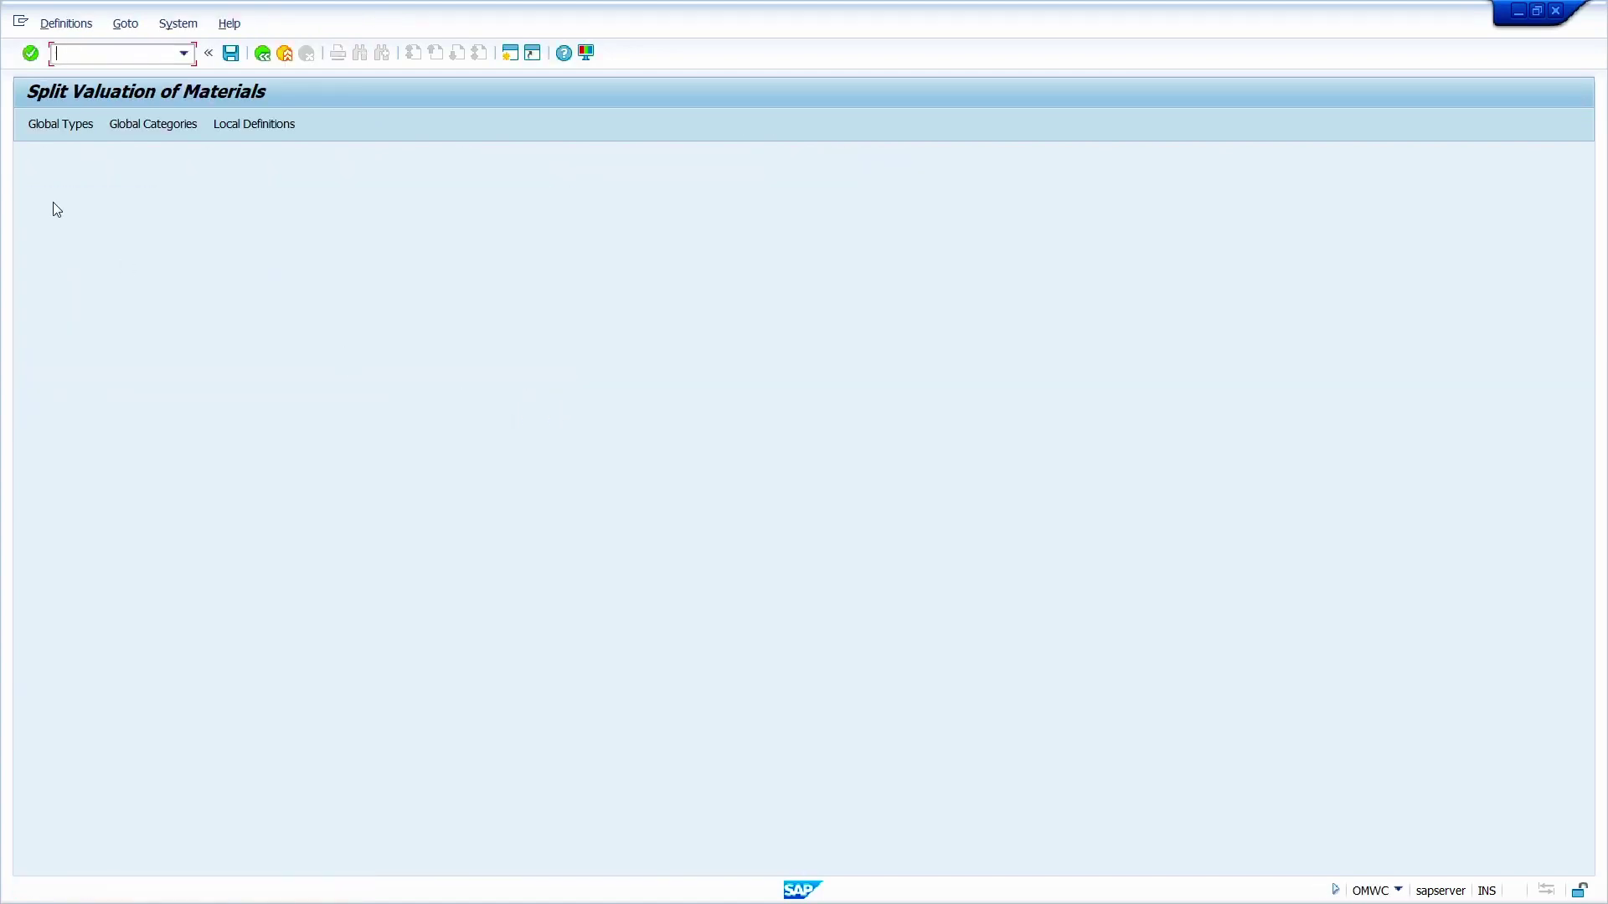
{"action": "left_click", "coordinate": [67, 129]}
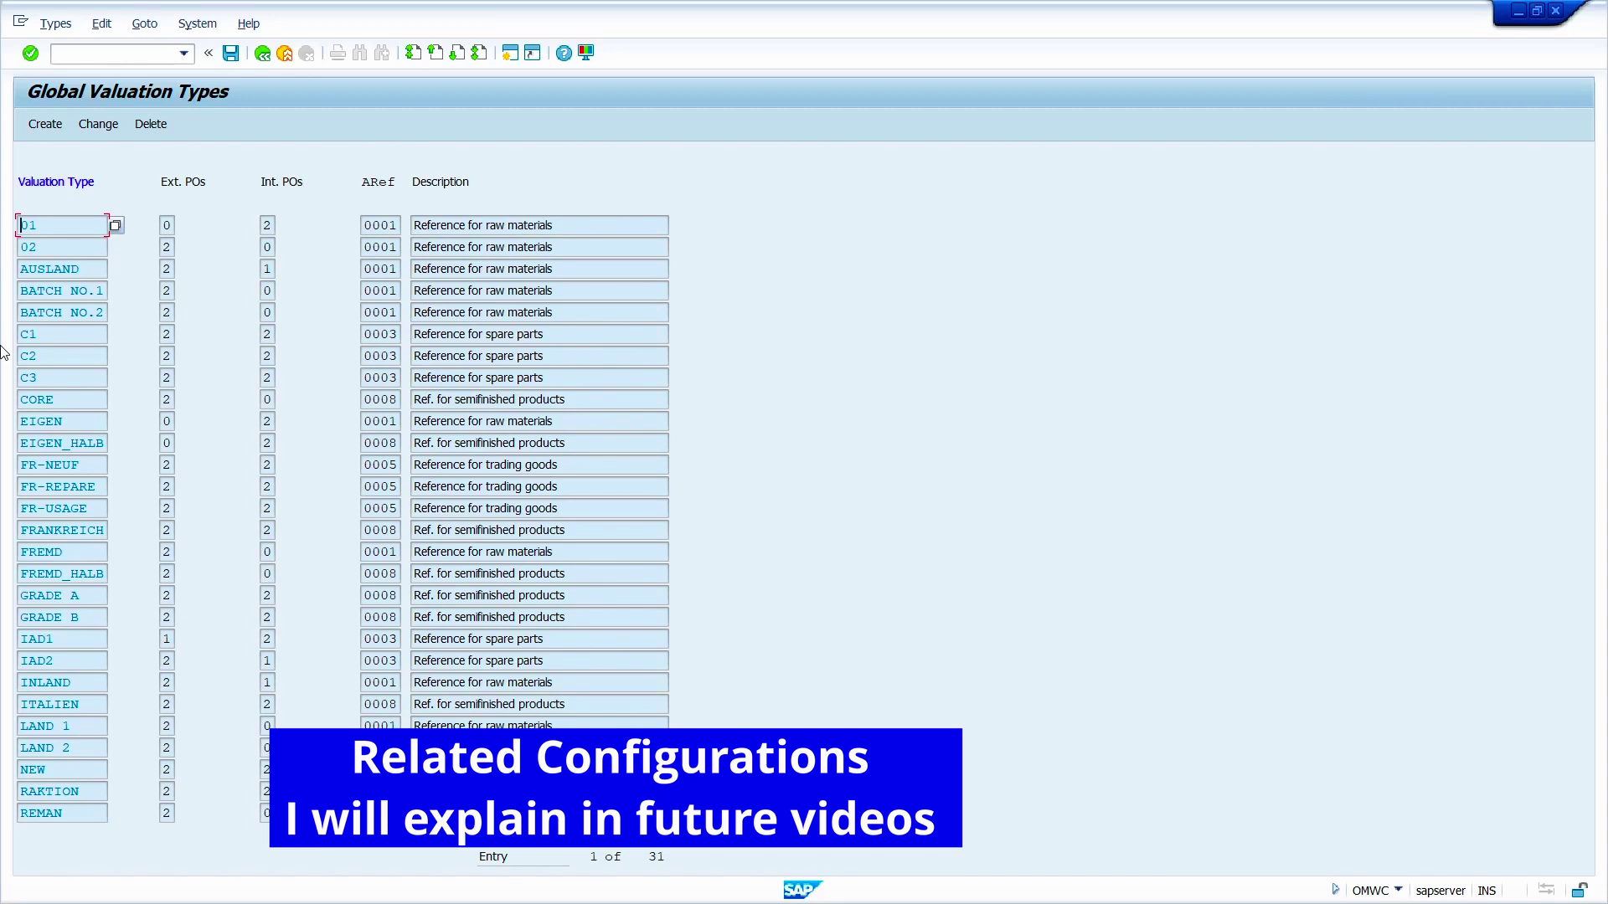
{"action": "left_click", "coordinate": [65, 335]}
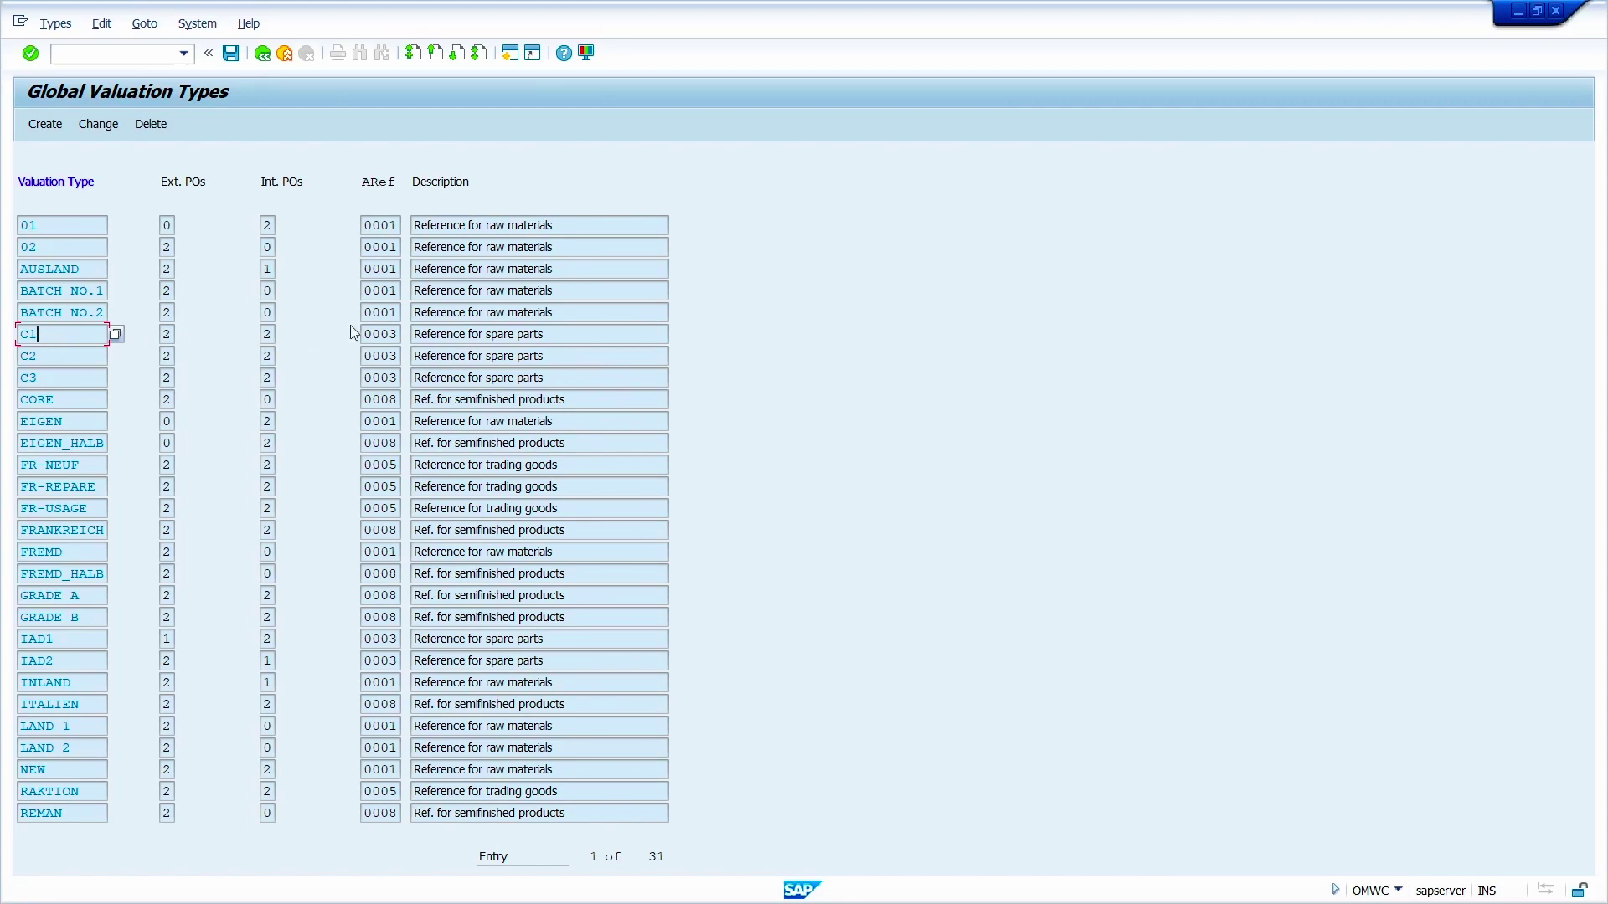
{"action": "left_click", "coordinate": [101, 123]}
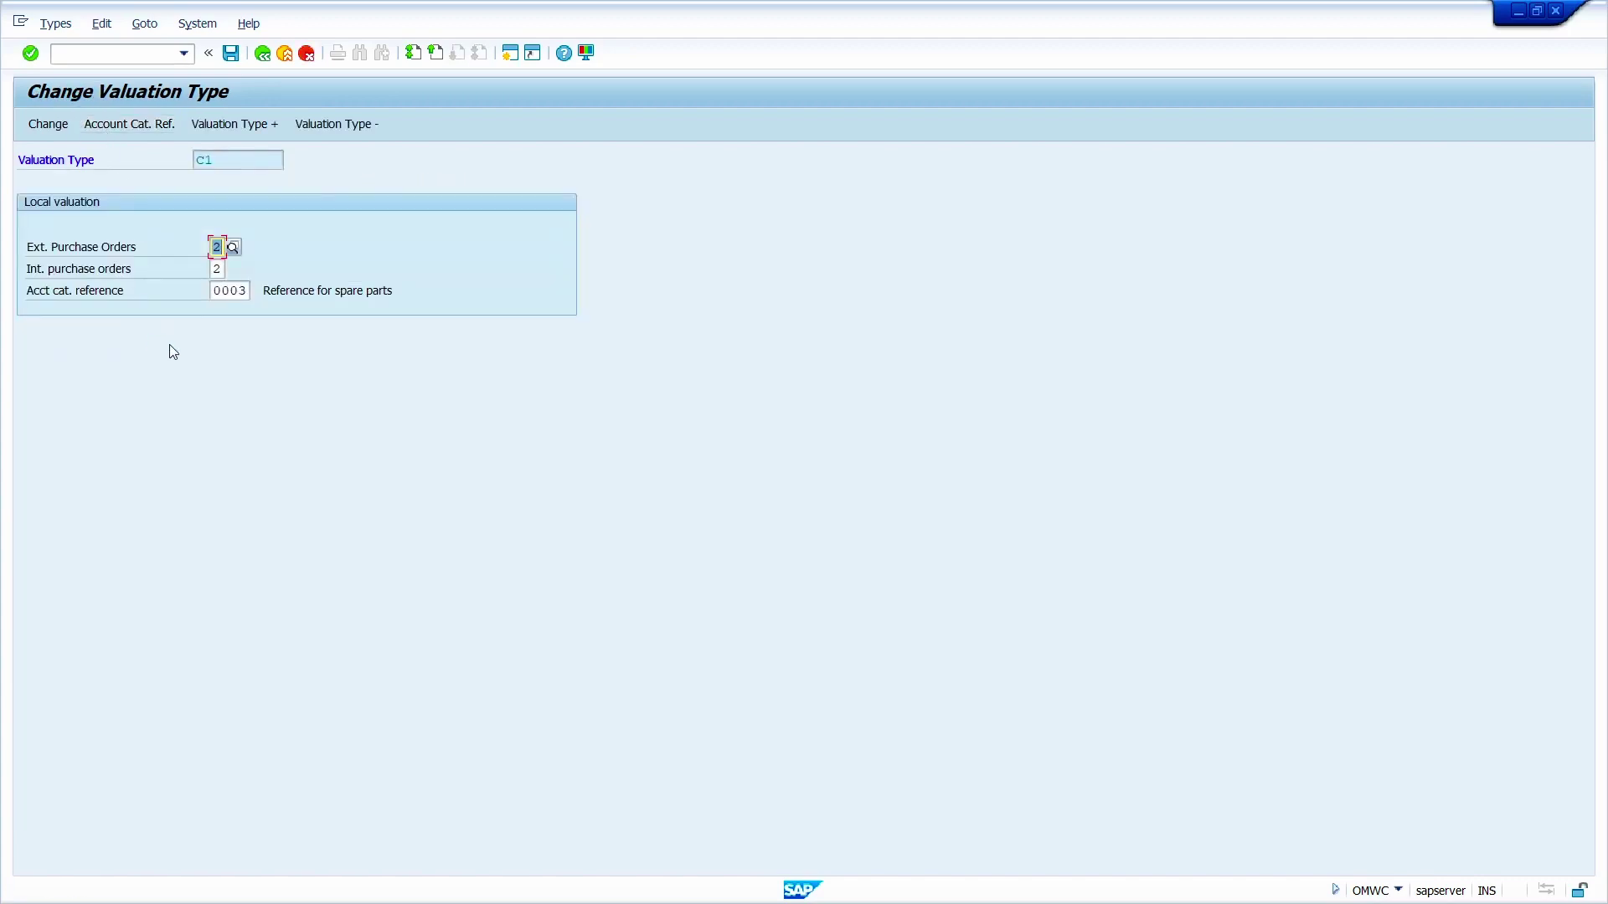
{"action": "left_click", "coordinate": [143, 126]}
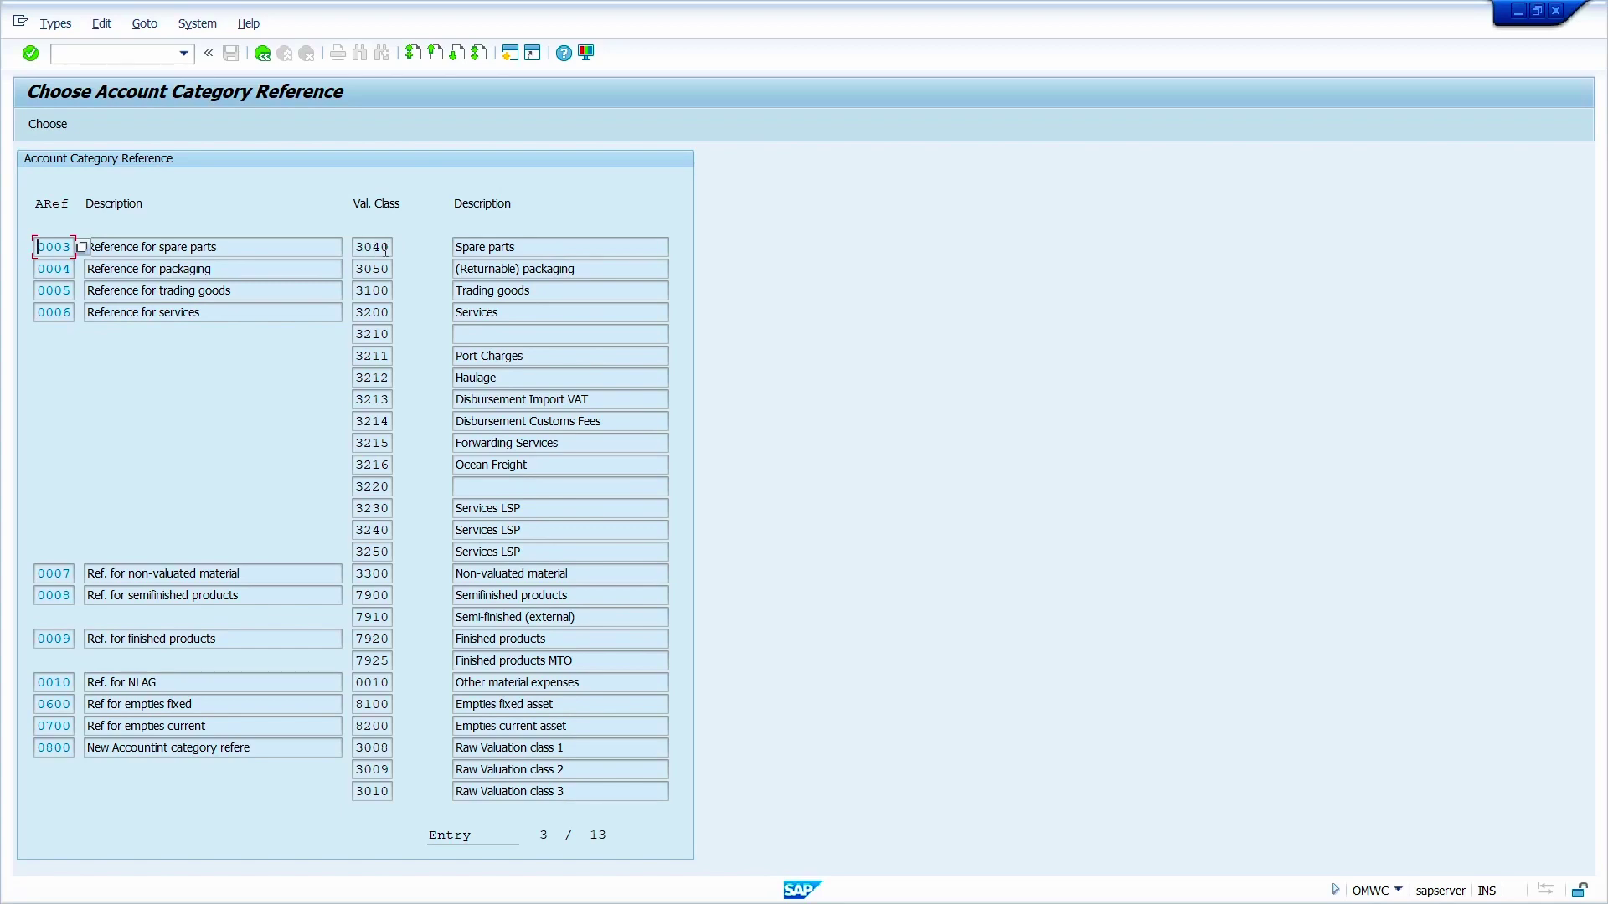
Try to load the new purchase order in MIGO as a goods receipt against a purchase order
{"action": "left_click", "coordinate": [121, 55]}
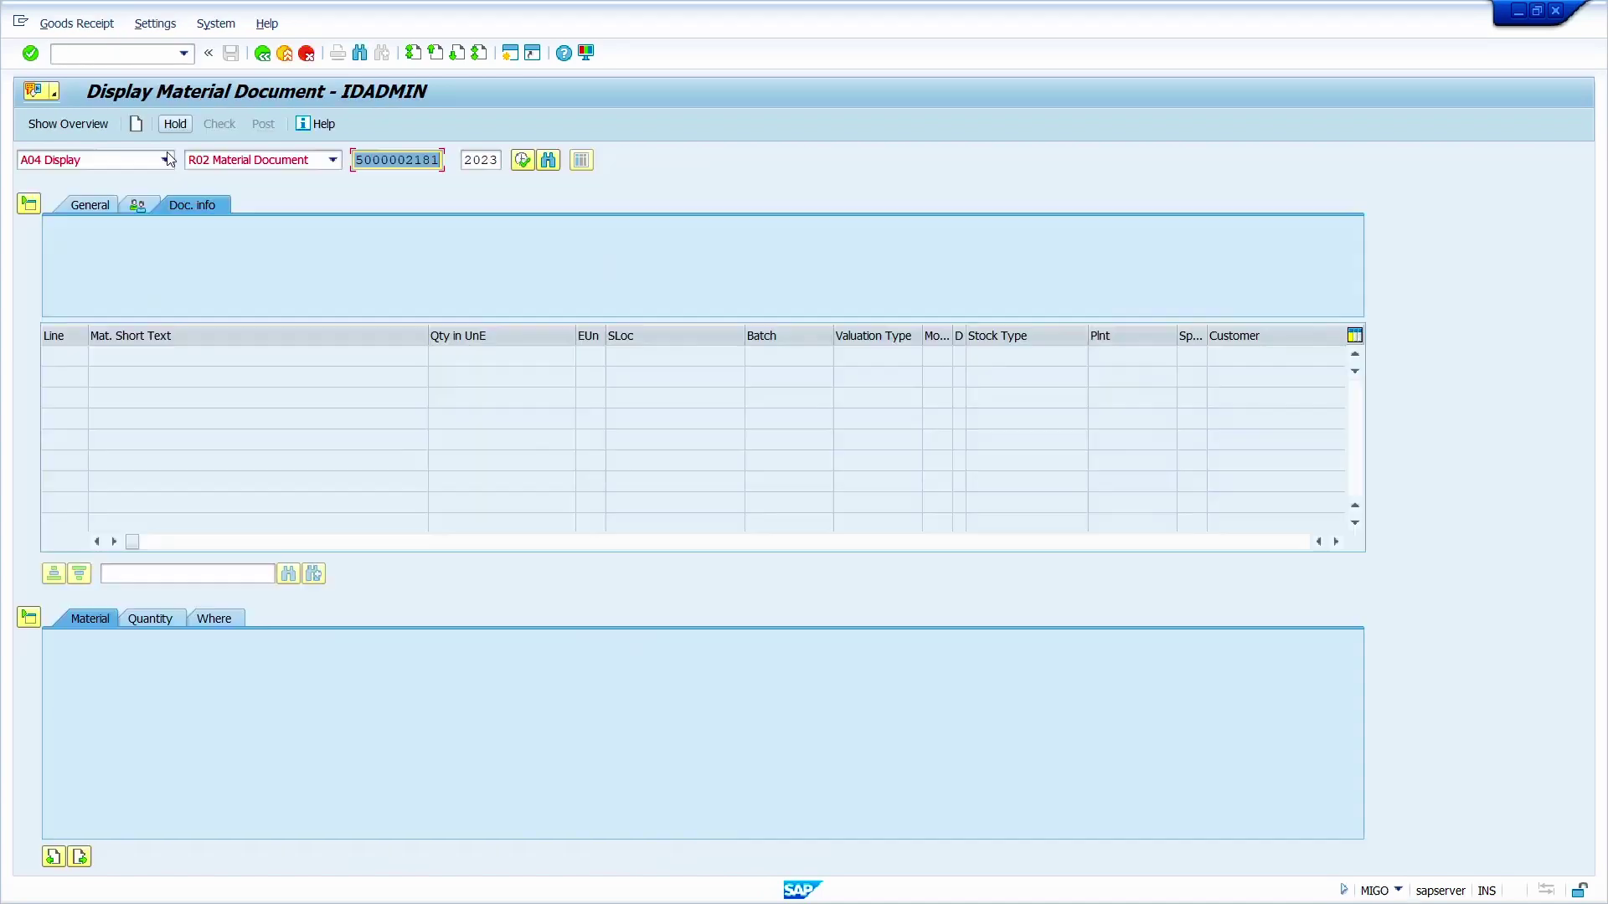
{"action": "left_click", "coordinate": [165, 160]}
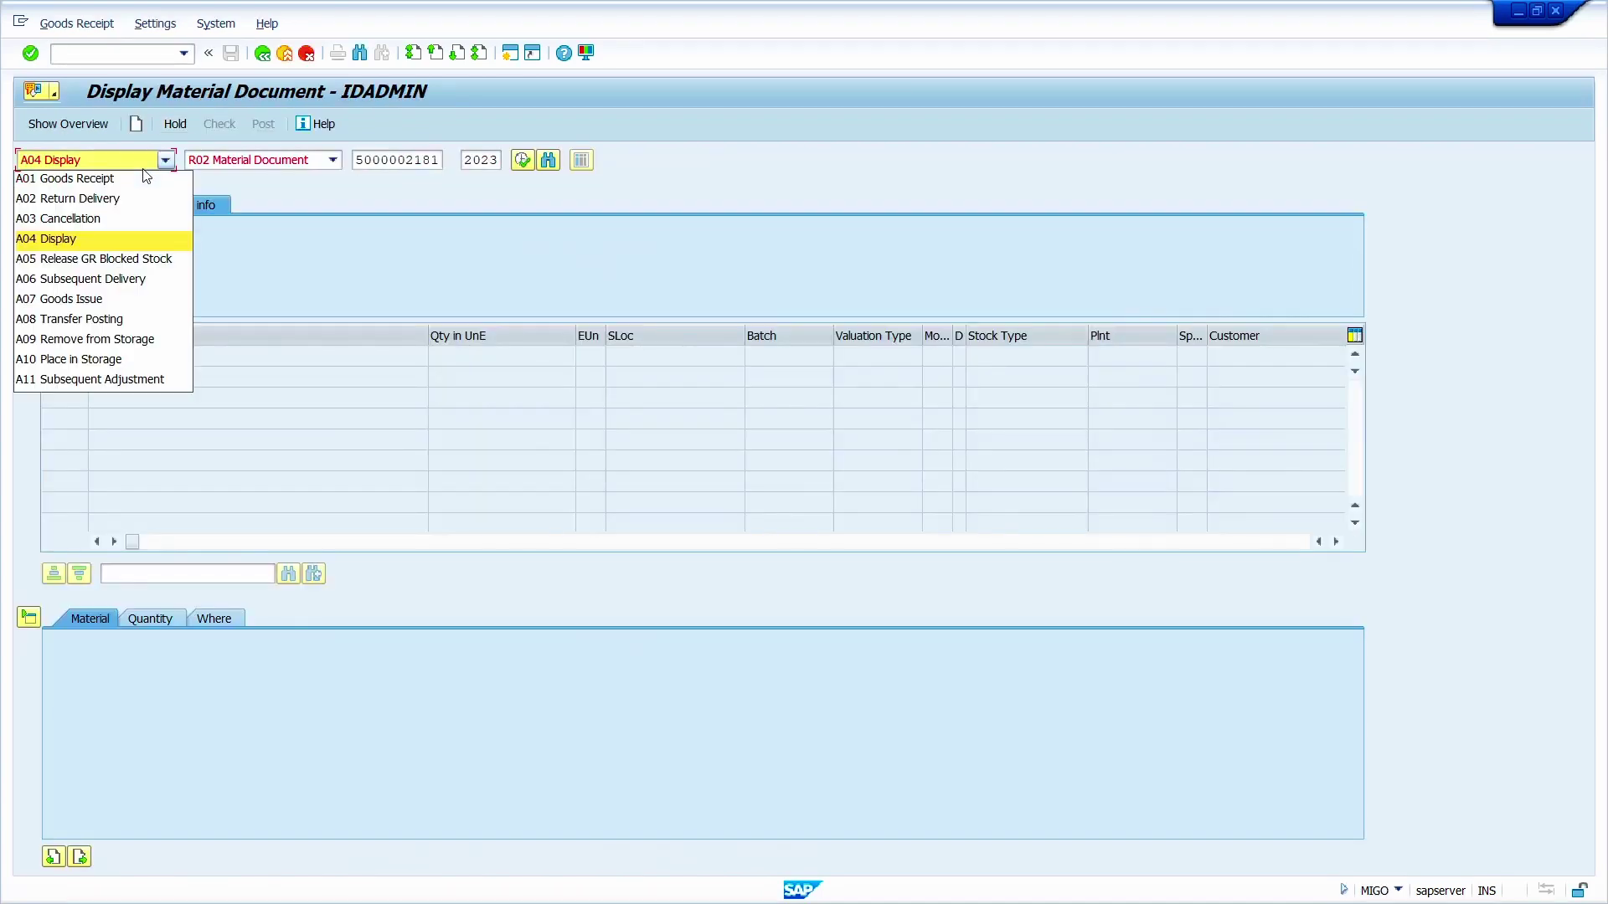
{"action": "left_click", "coordinate": [147, 179]}
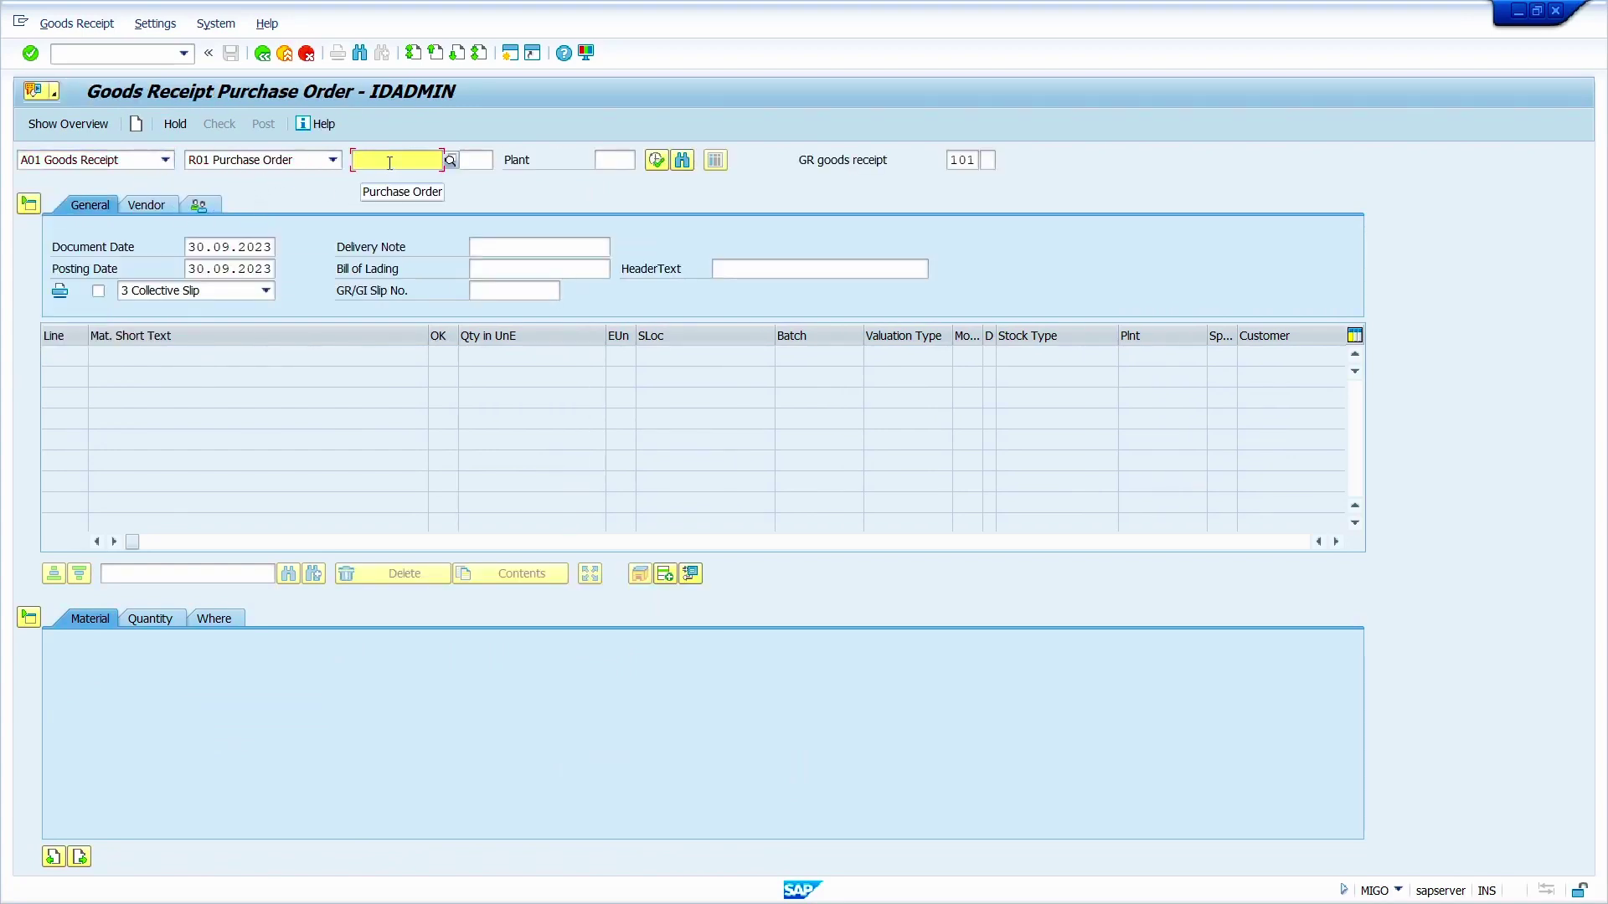
{"action": "key", "text": "super+v"}
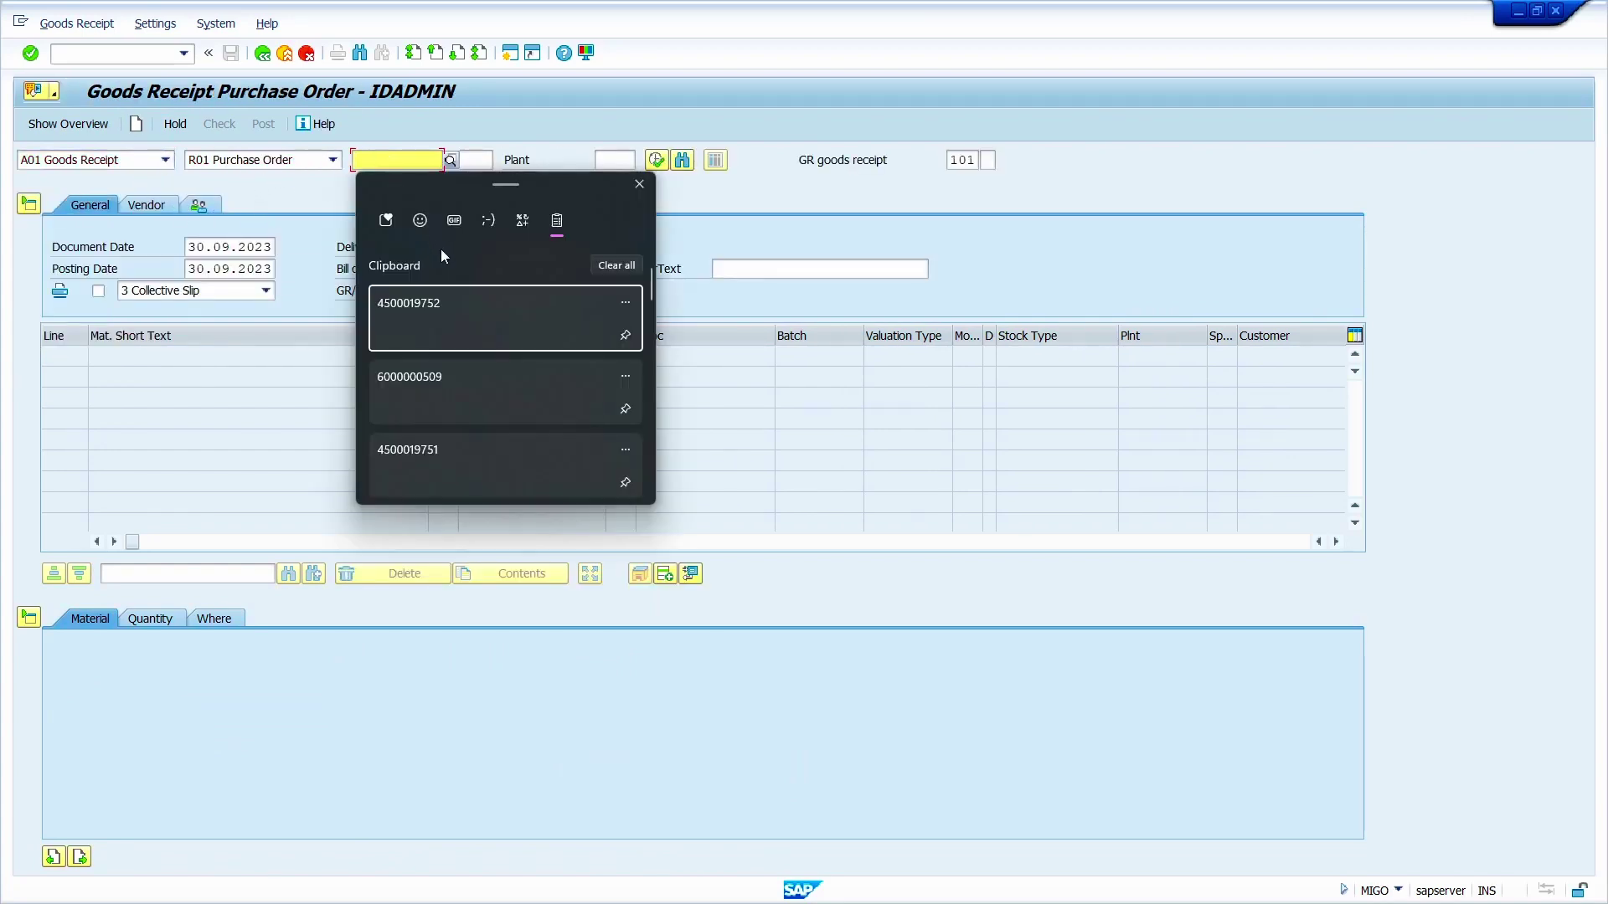
{"action": "left_click", "coordinate": [459, 314]}
{"action": "key", "text": "Return"}
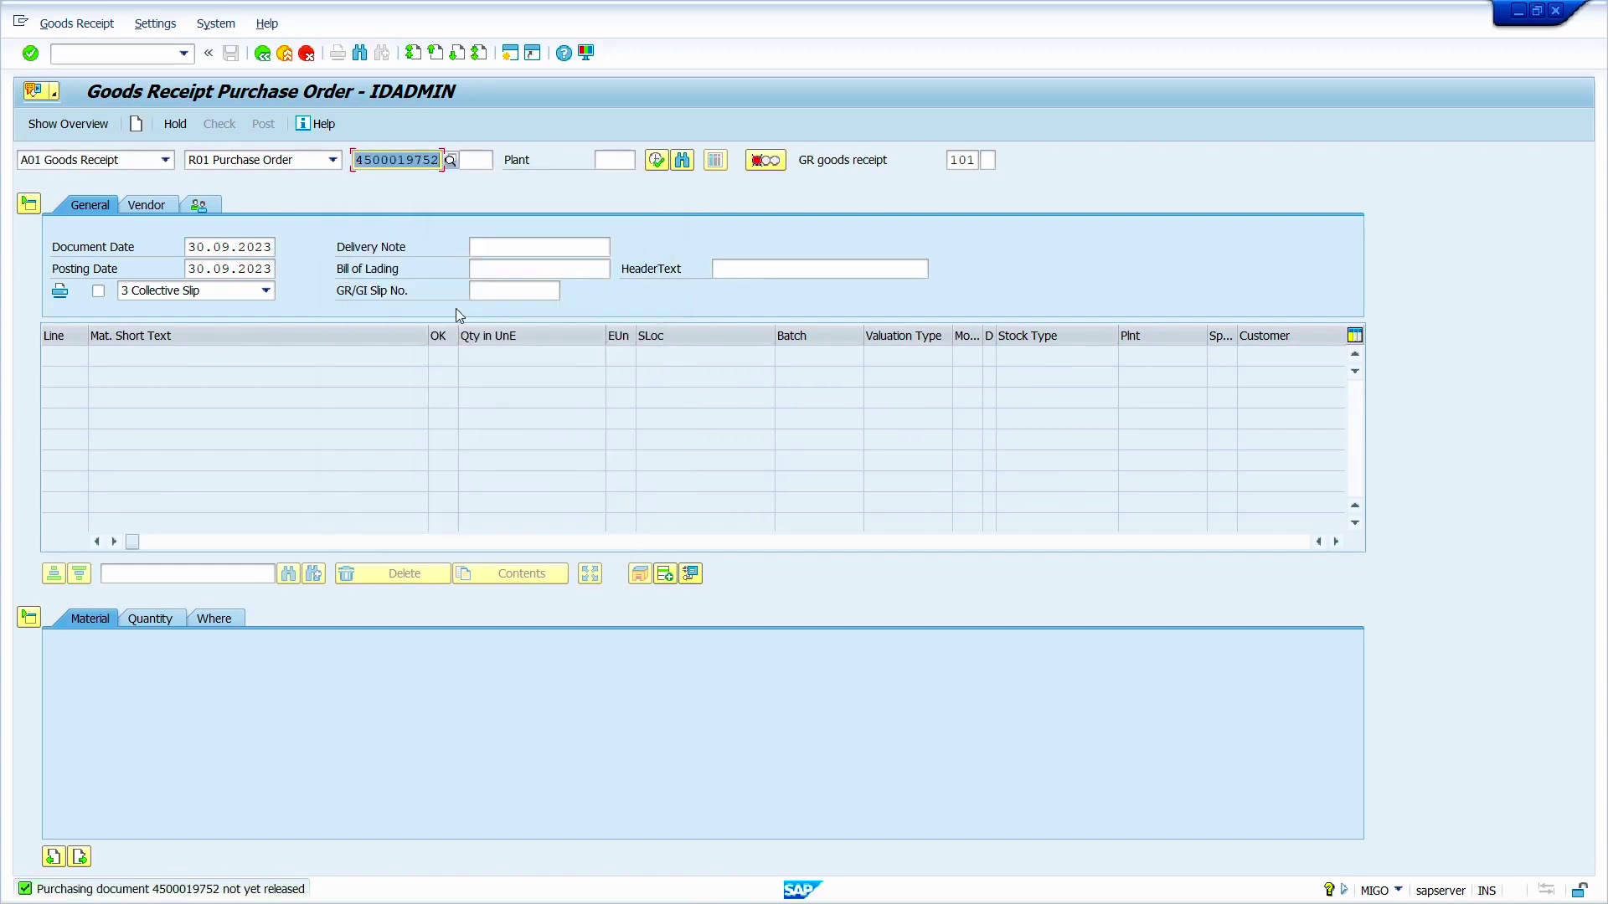
{"action": "left_click", "coordinate": [96, 57]}
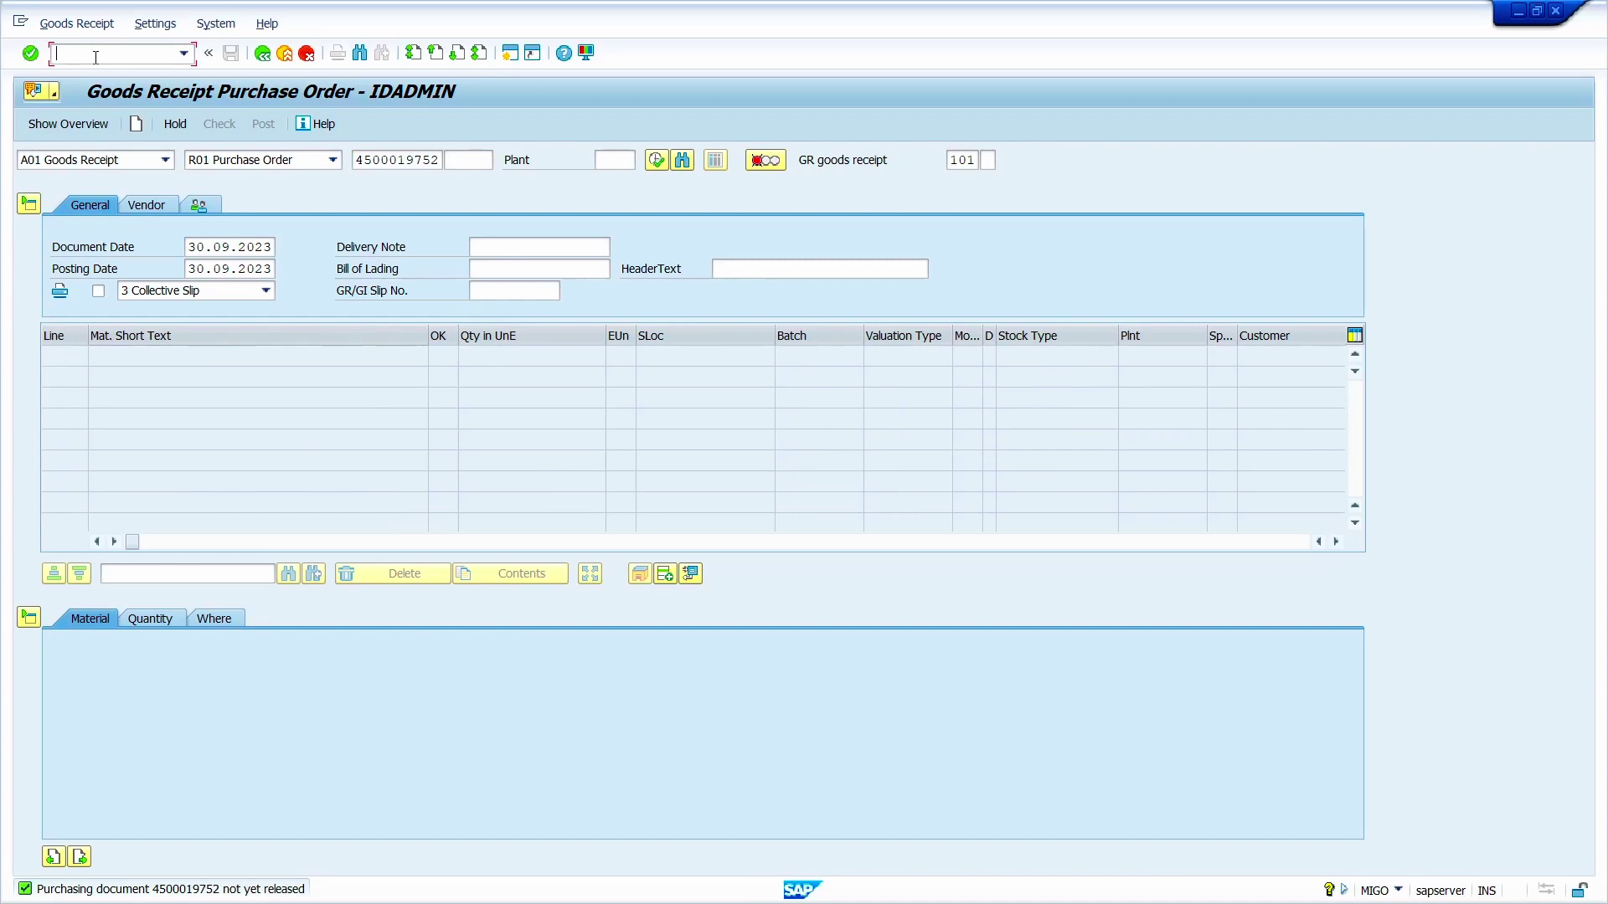
{"action": "type", "text": "/nme29n"}
{"action": "key", "text": "Return"}
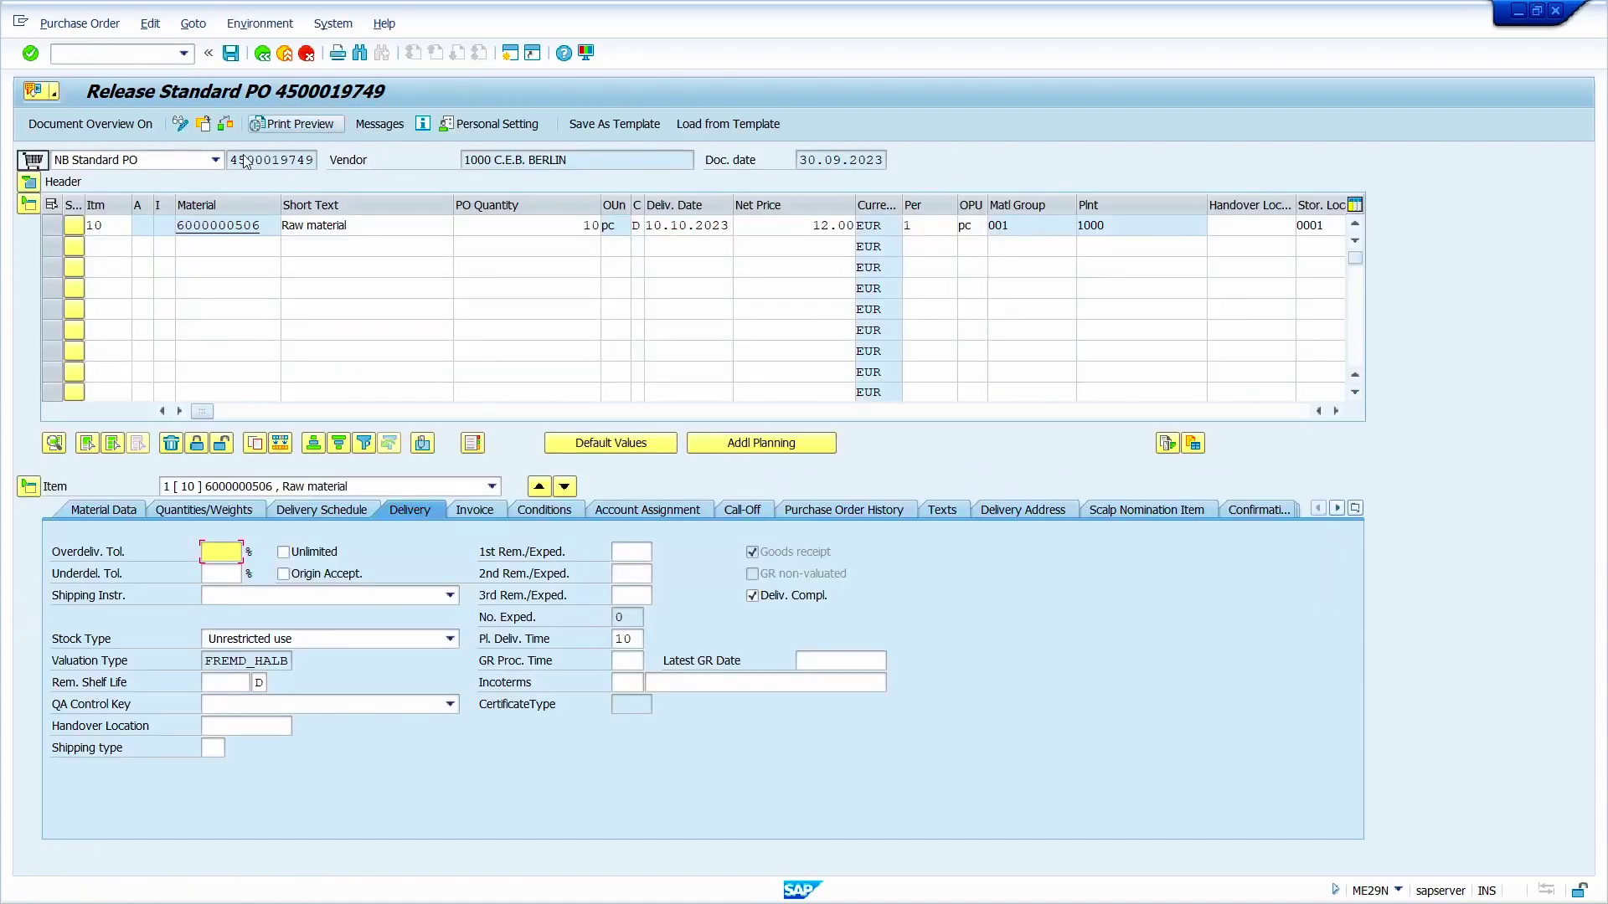
{"action": "left_click", "coordinate": [203, 125]}
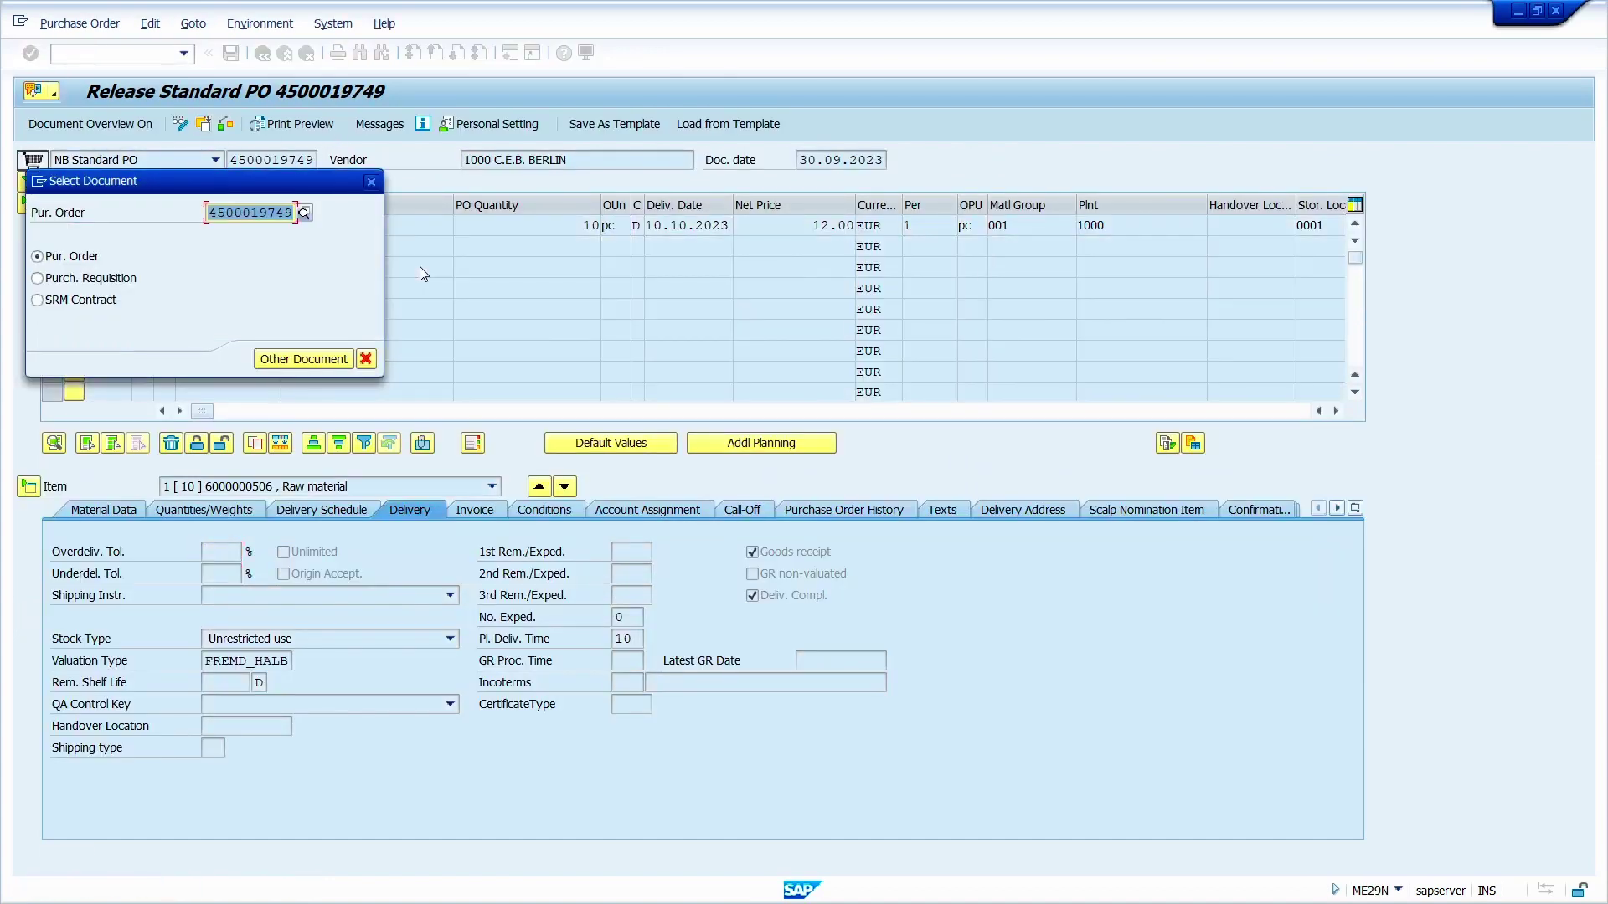
{"action": "type", "text": "4500019752"}
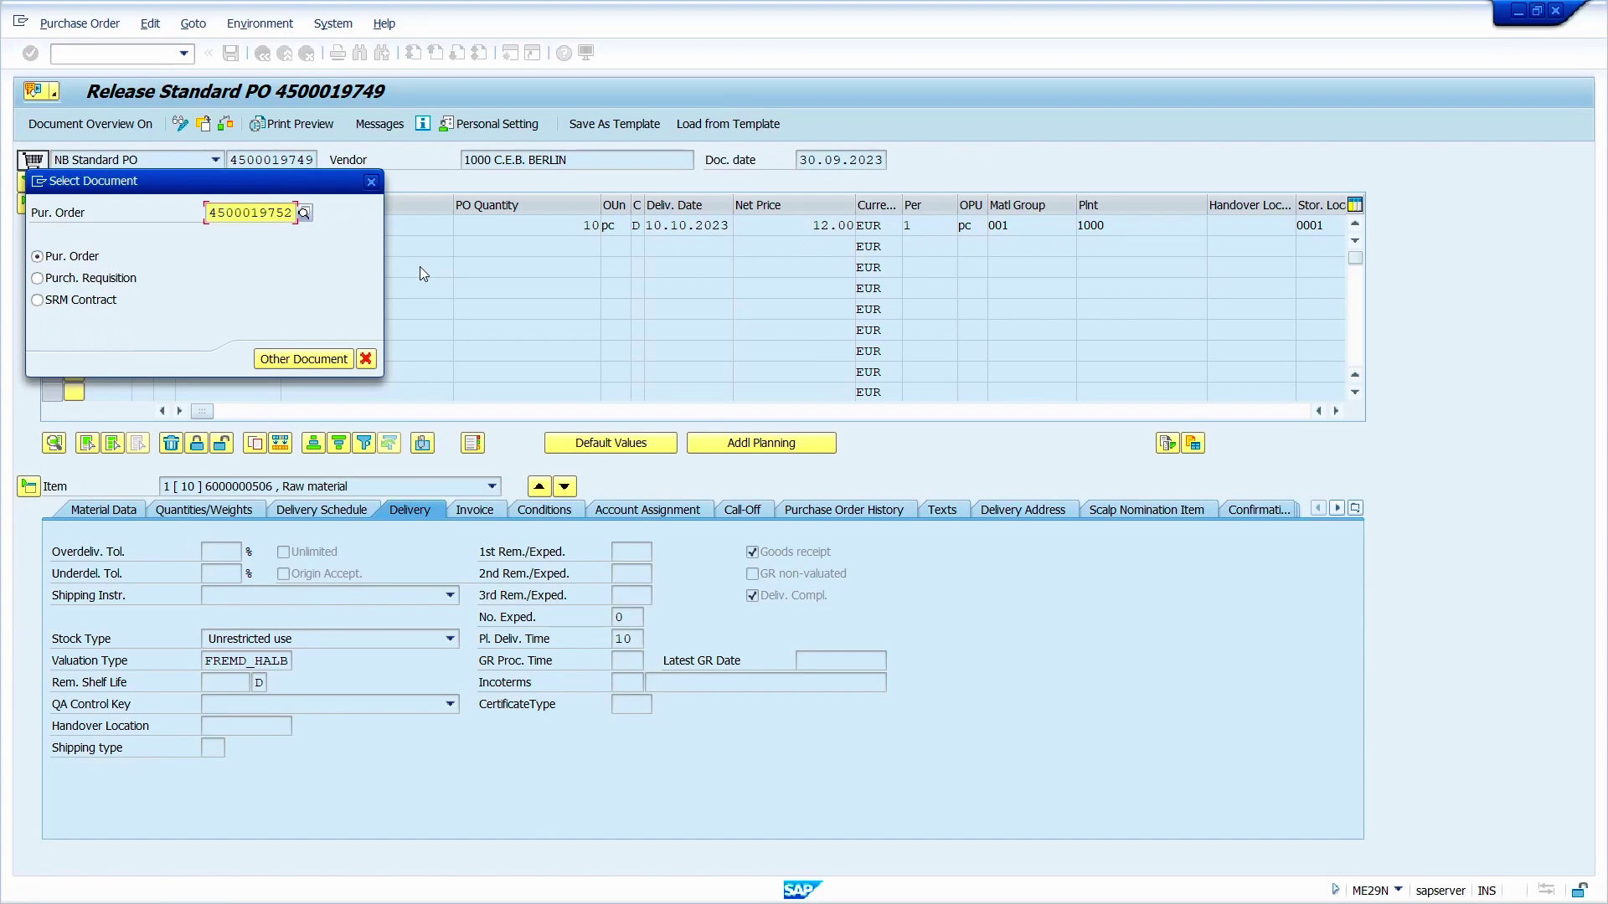
{"action": "key", "text": "Return"}
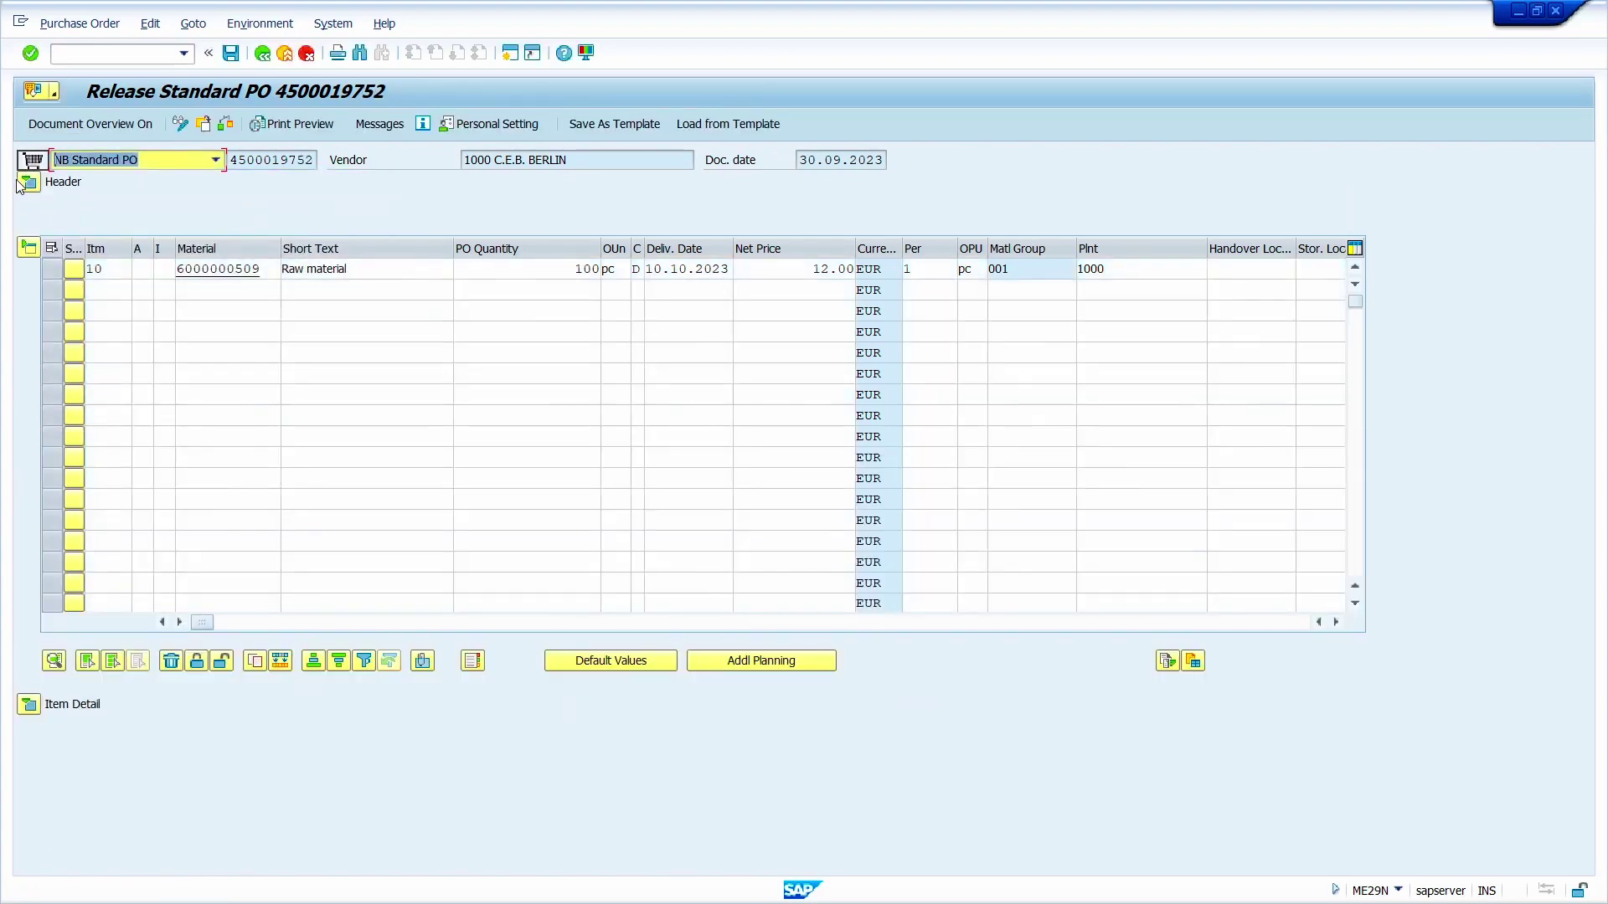
{"action": "left_click", "coordinate": [25, 183]}
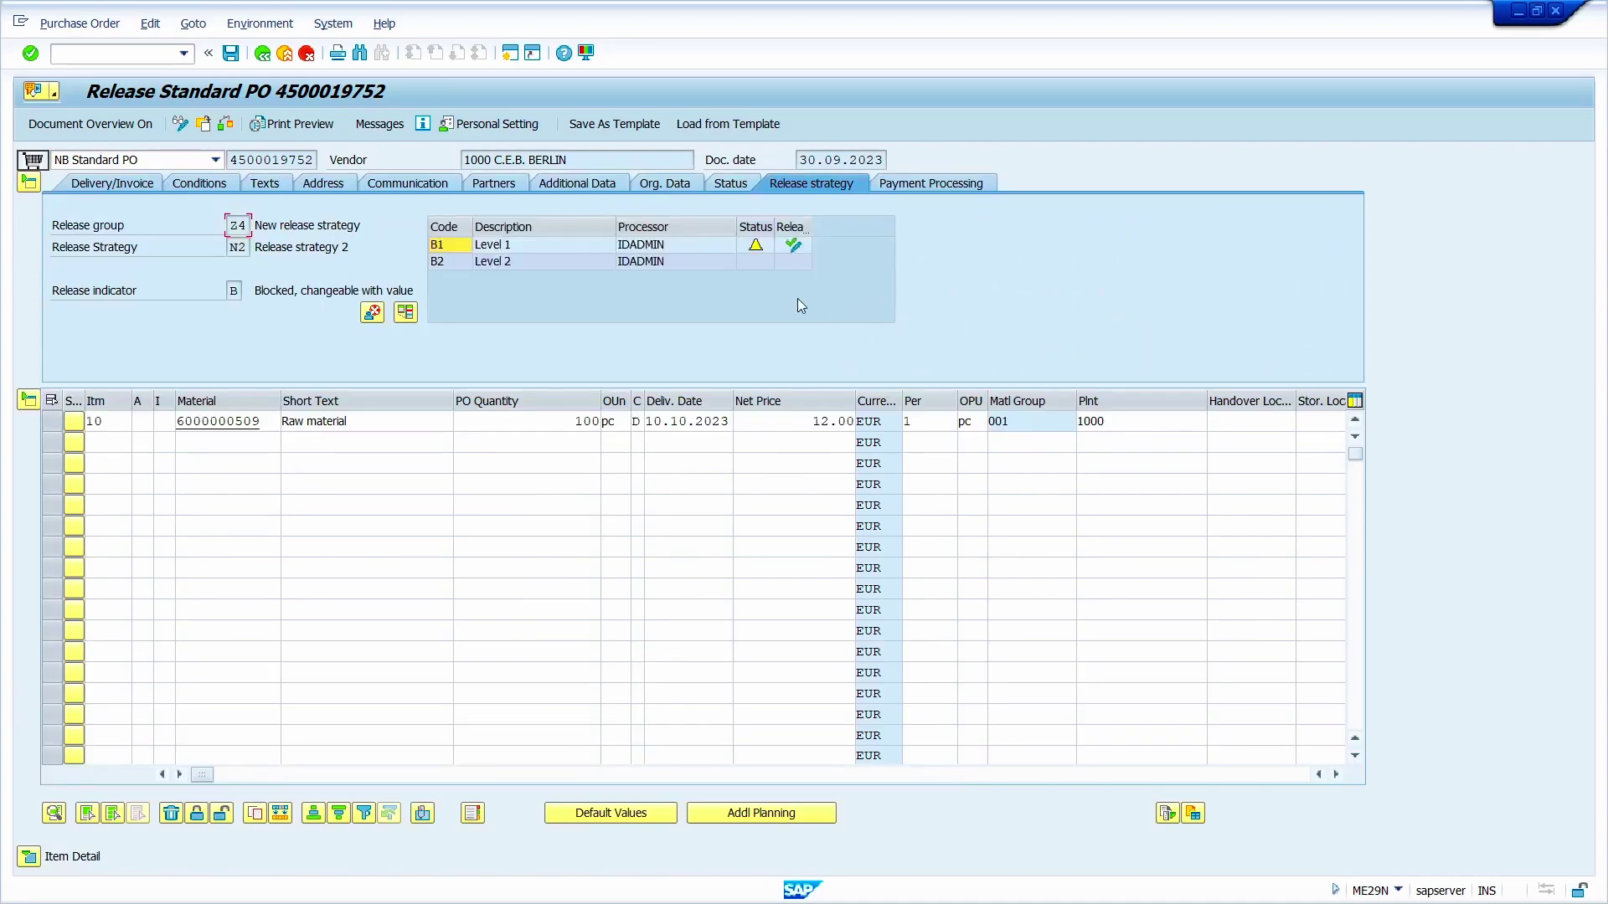
{"action": "left_click", "coordinate": [794, 245]}
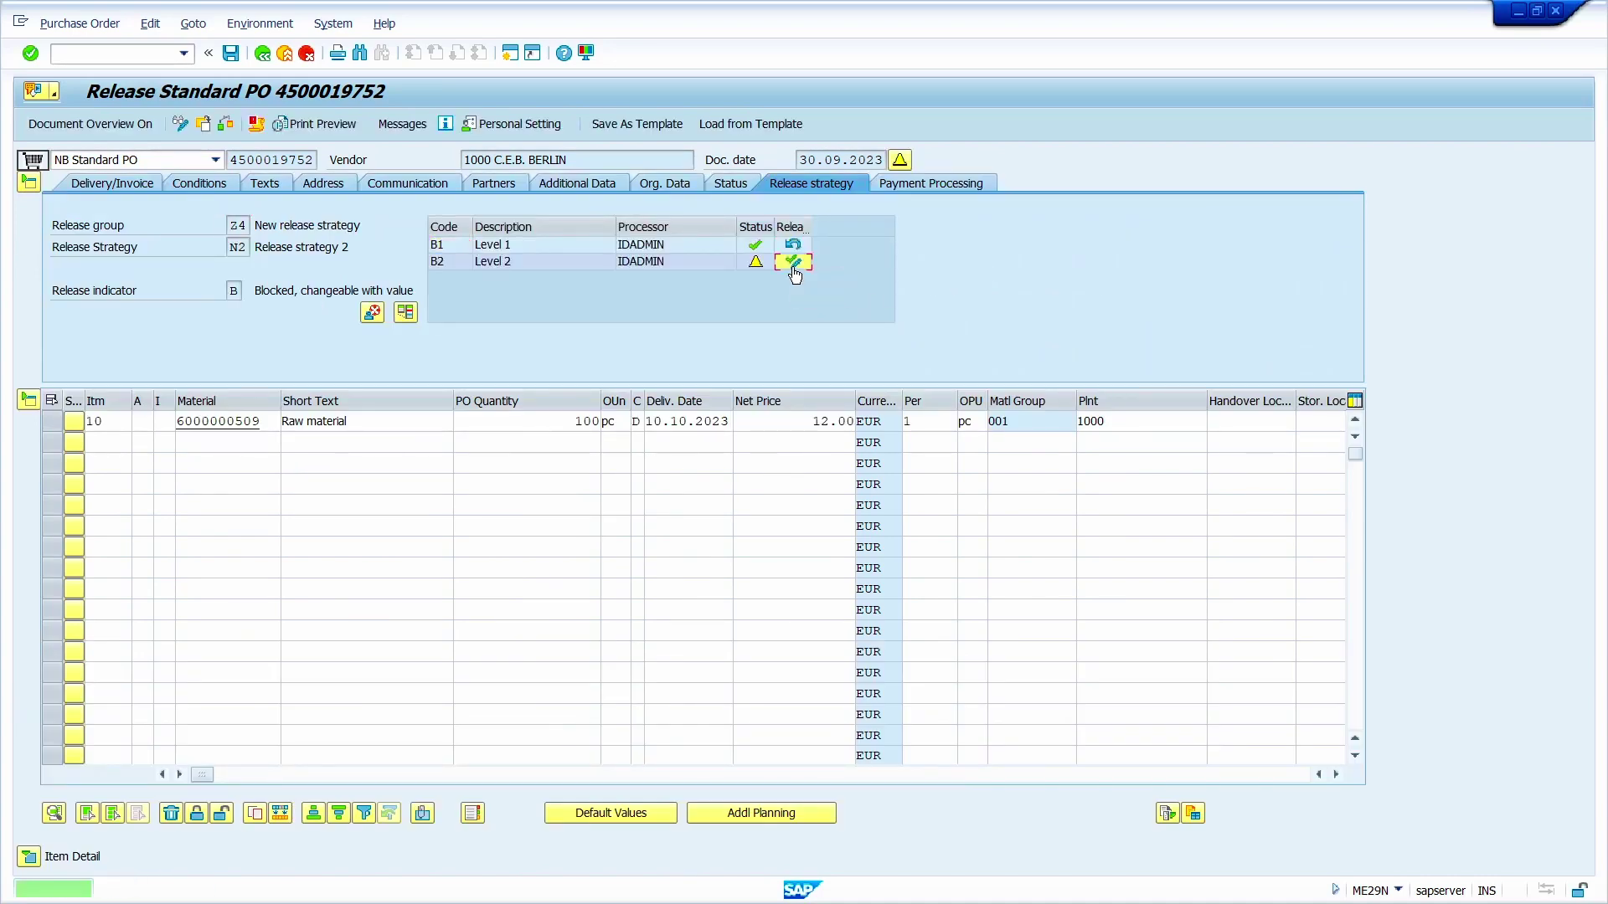
{"action": "left_click", "coordinate": [792, 263]}
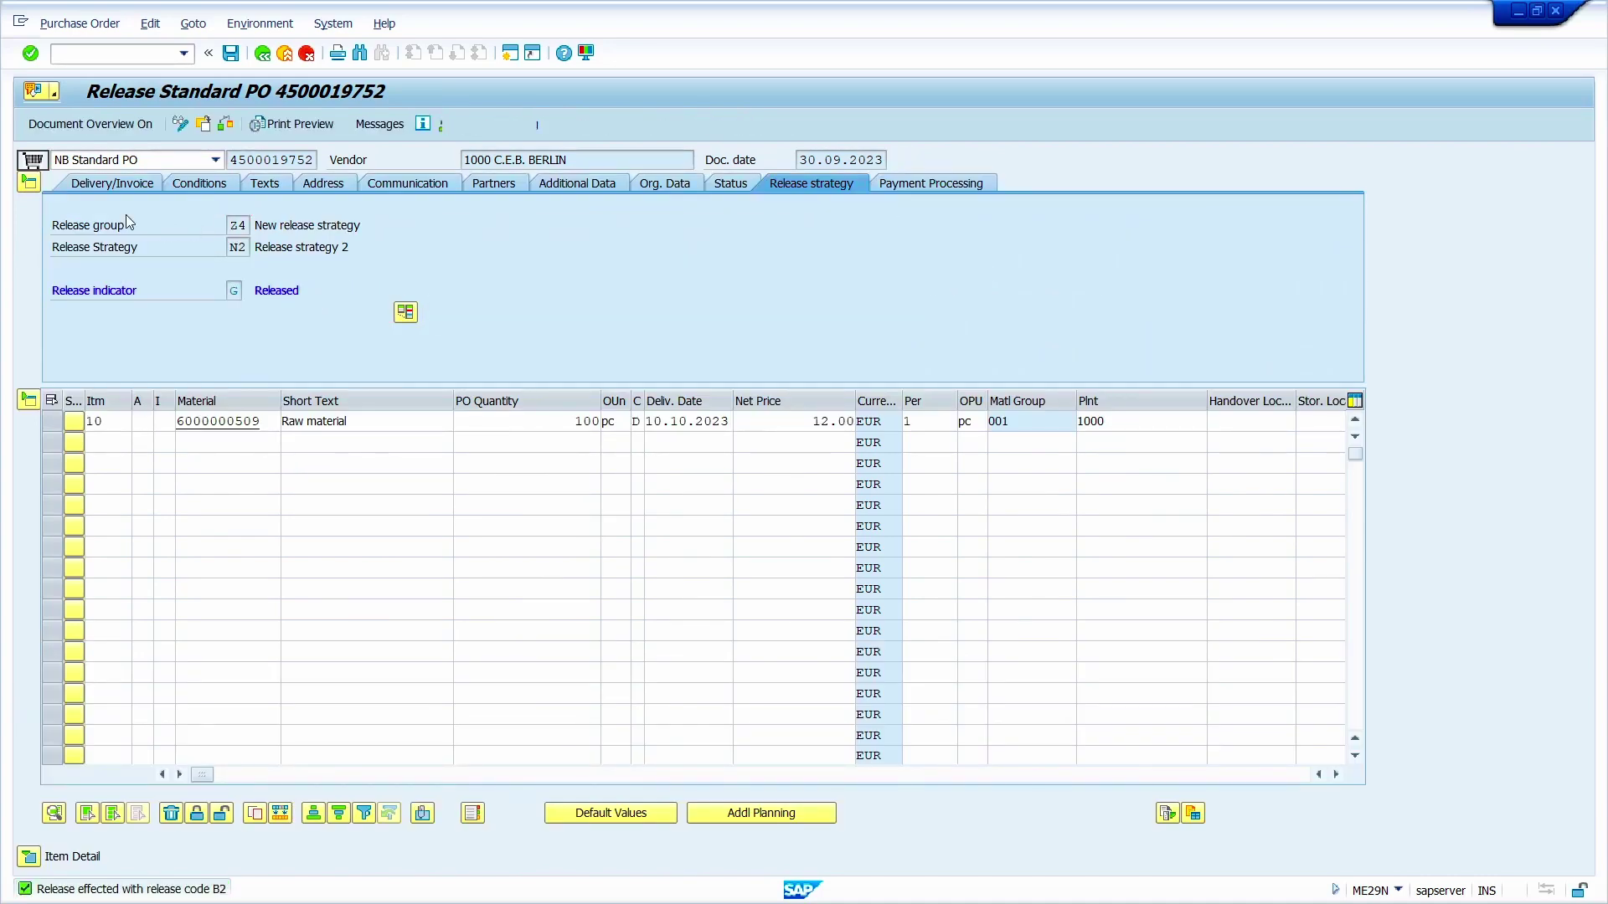
{"action": "key", "text": "ctrl+s"}
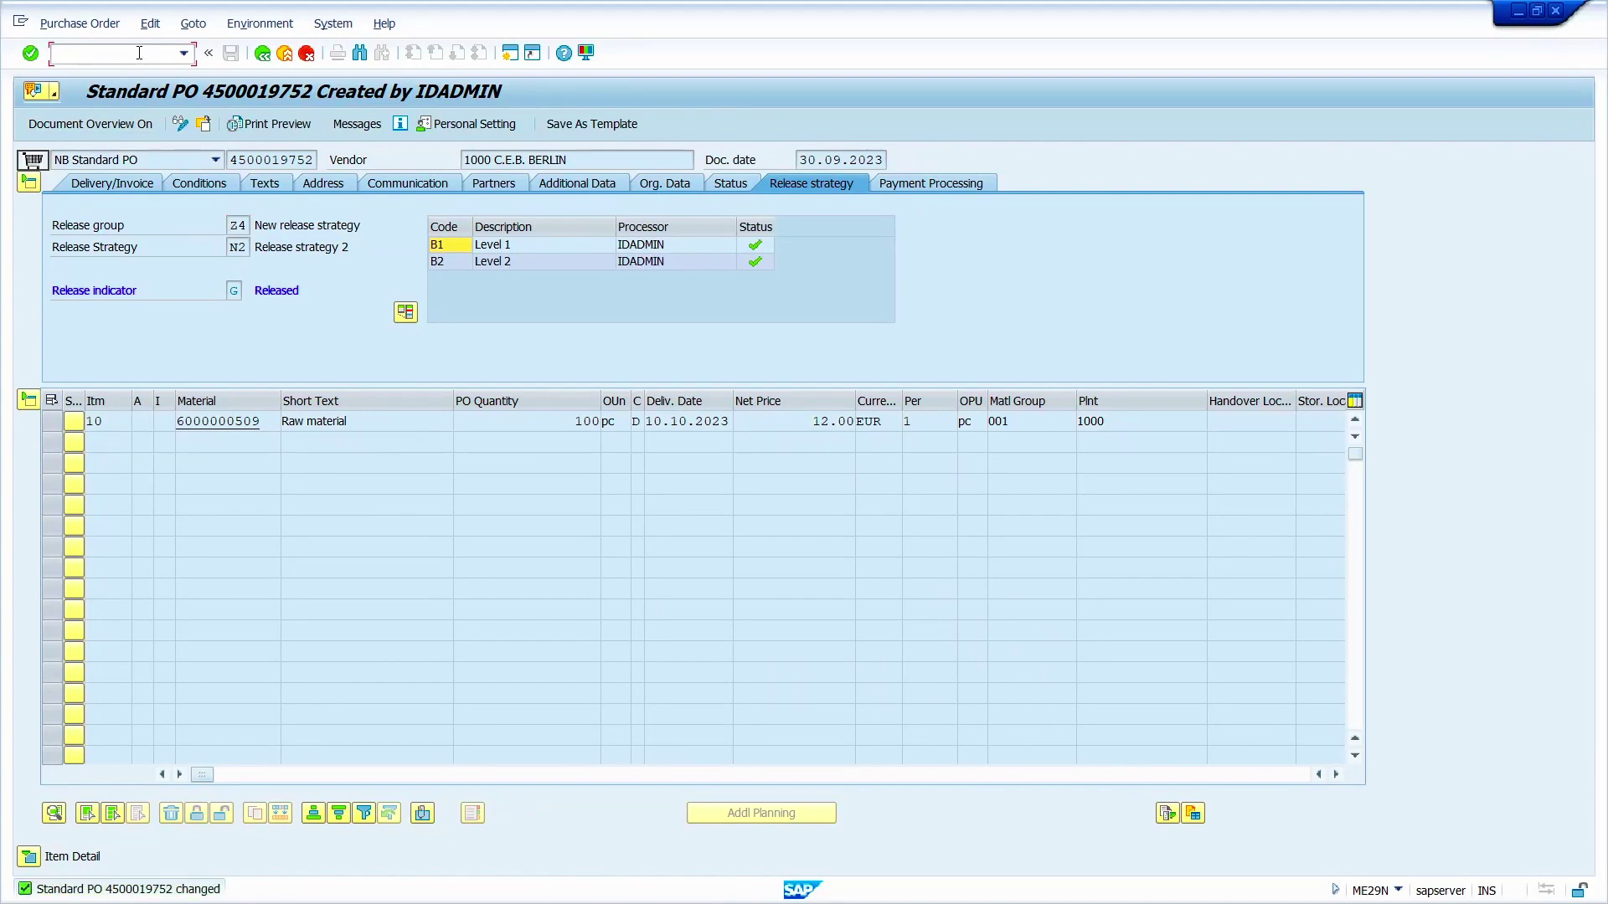
Load the released purchase order in transaction MIGO as a goods receipt and mark its raw material item as OK
{"action": "left_click", "coordinate": [139, 52]}
{"action": "type", "text": "/nmigo"}
{"action": "key", "text": "Return"}
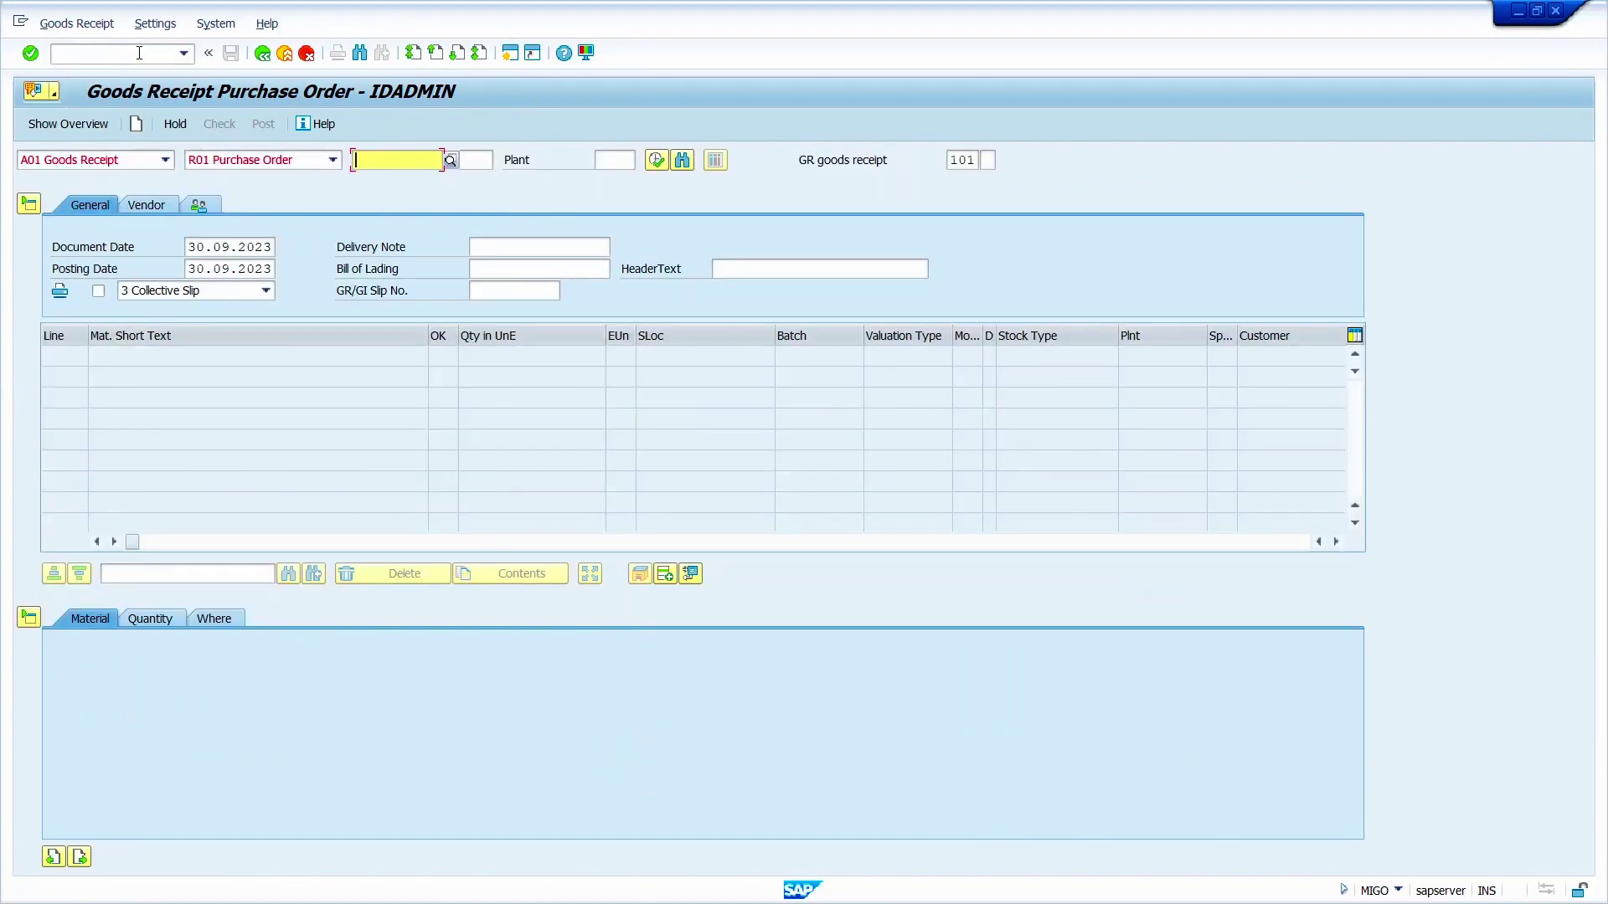
{"action": "key", "text": "BackSpace"}
{"action": "key", "text": "Down"}
{"action": "key", "text": "Return"}
{"action": "key", "text": "Return"}
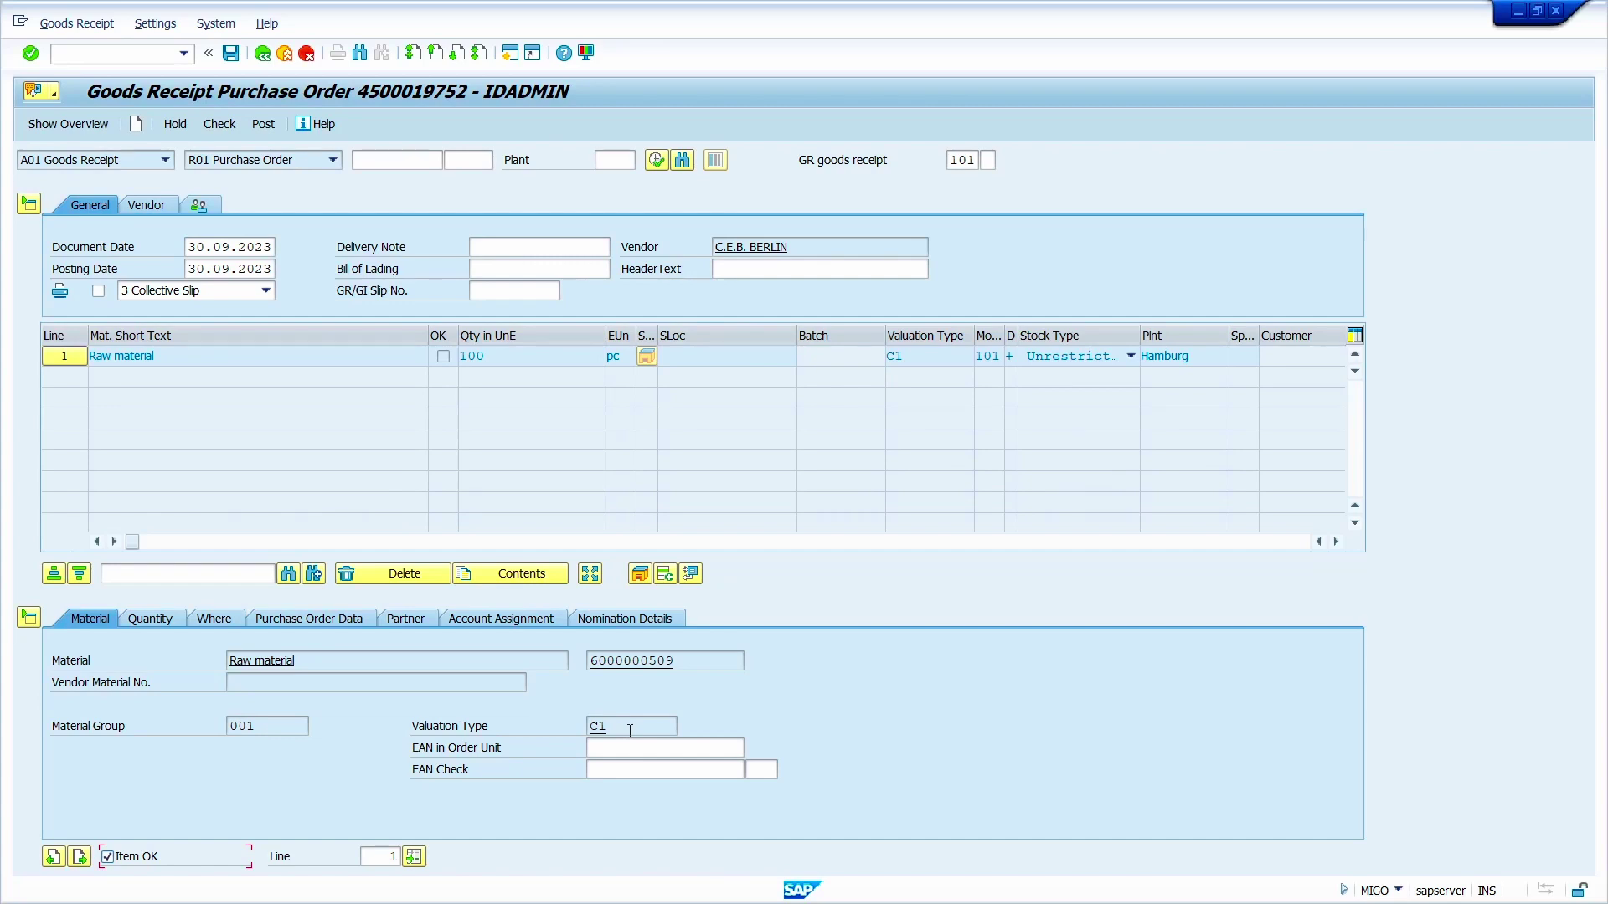
Check the goods receipt, assign storage location 0001 to the raw material item, and post the receipt
{"action": "left_click", "coordinate": [232, 130]}
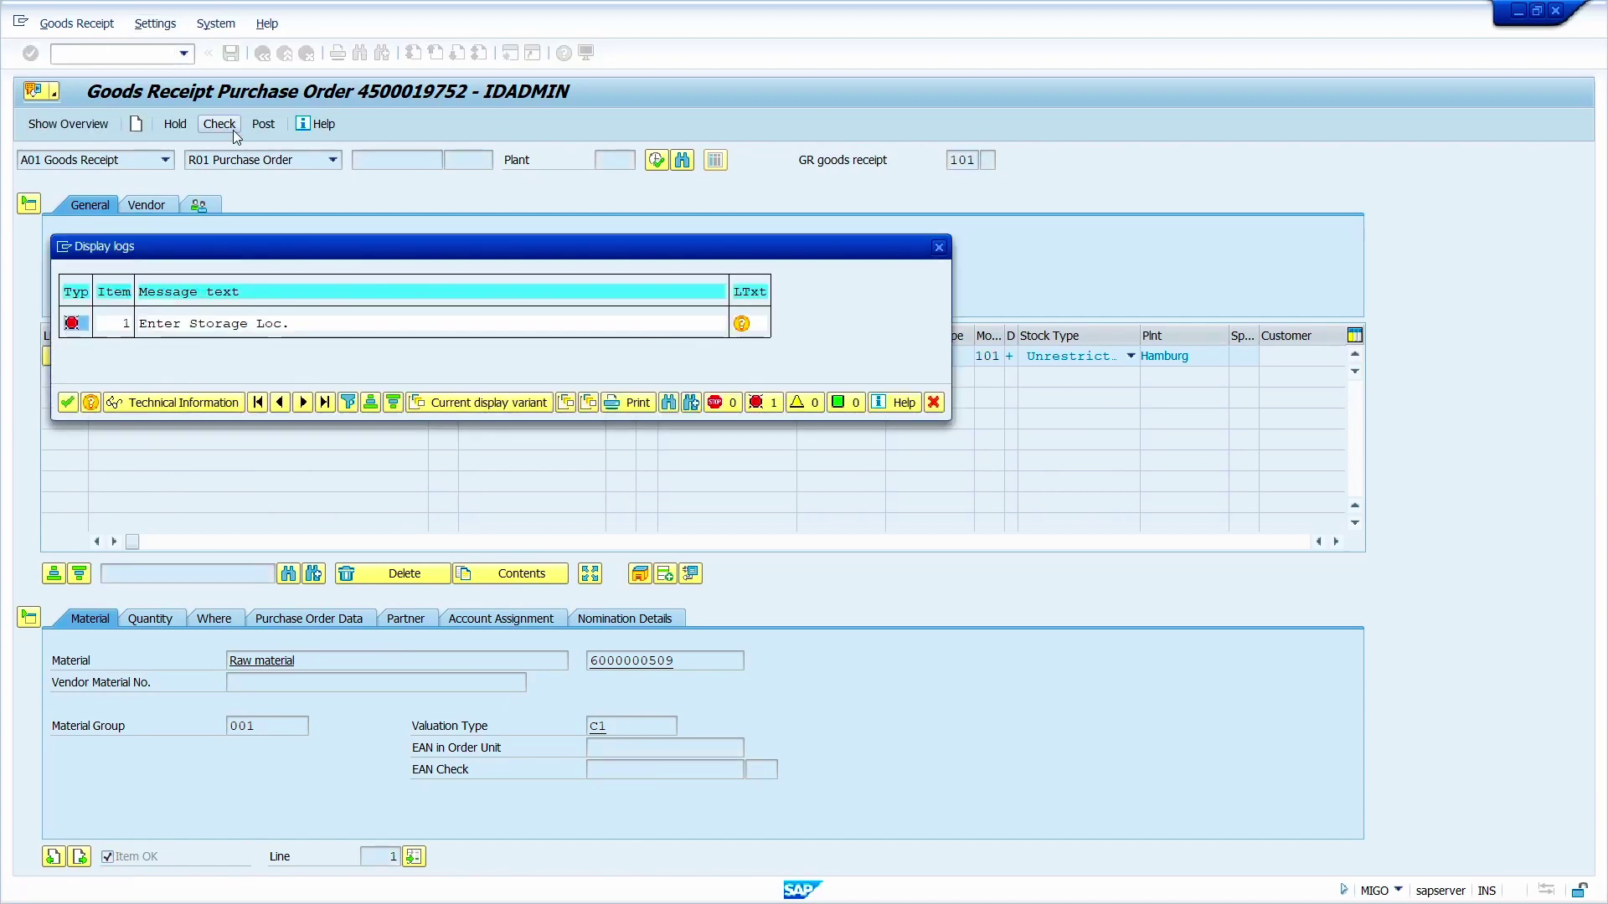
{"action": "key", "text": "Return"}
{"action": "left_click", "coordinate": [215, 620]}
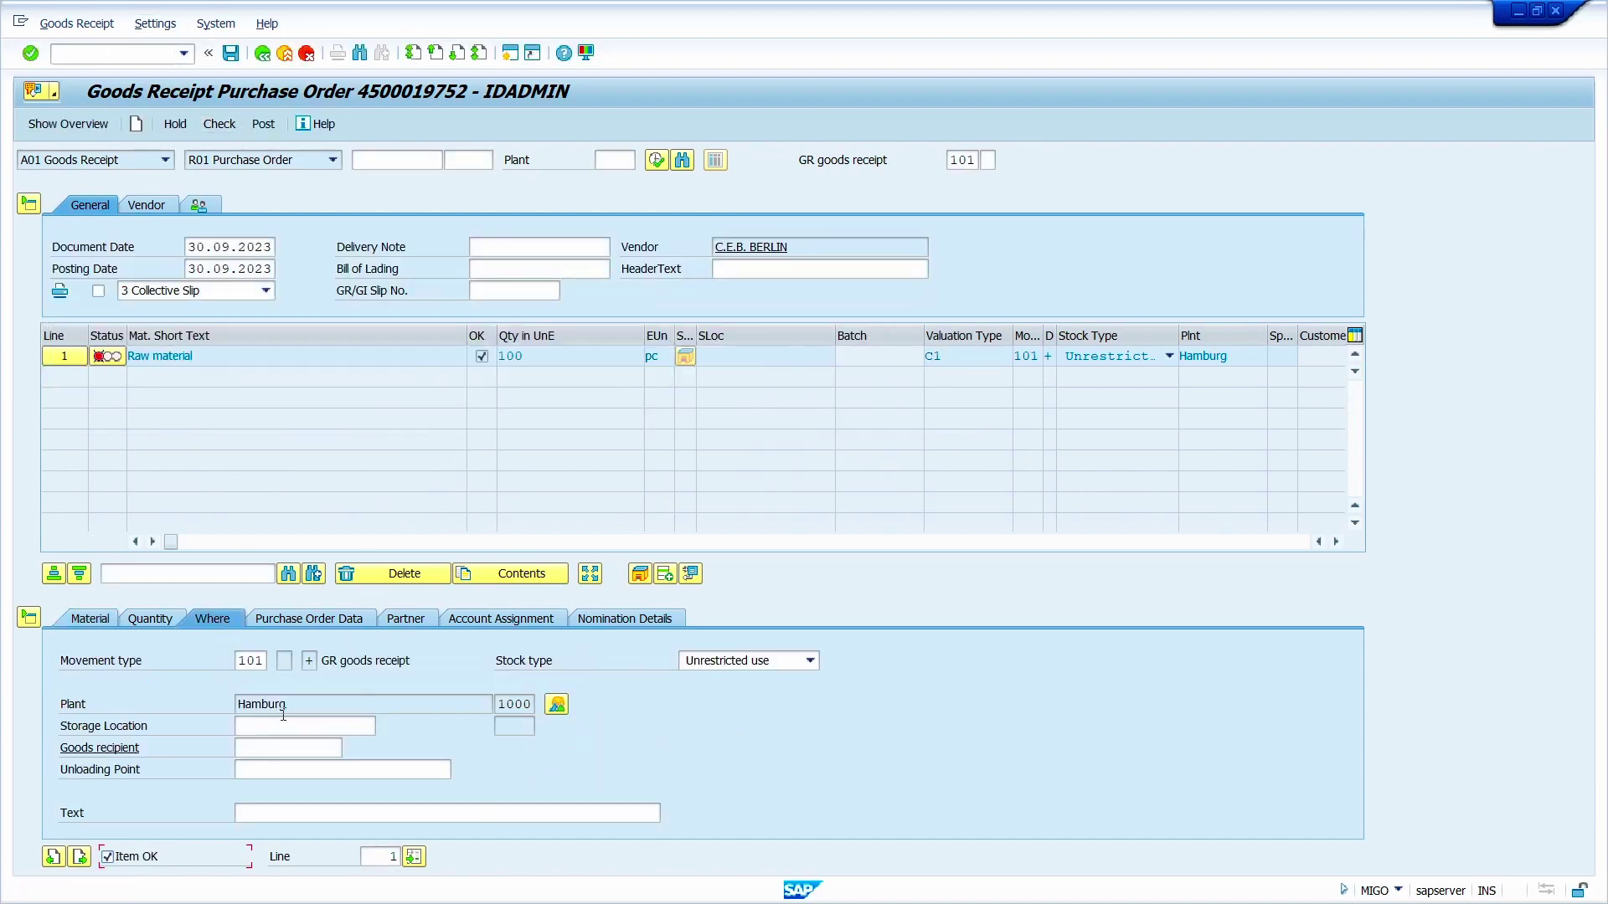
{"action": "left_click", "coordinate": [297, 733]}
{"action": "type", "text": "0001"}
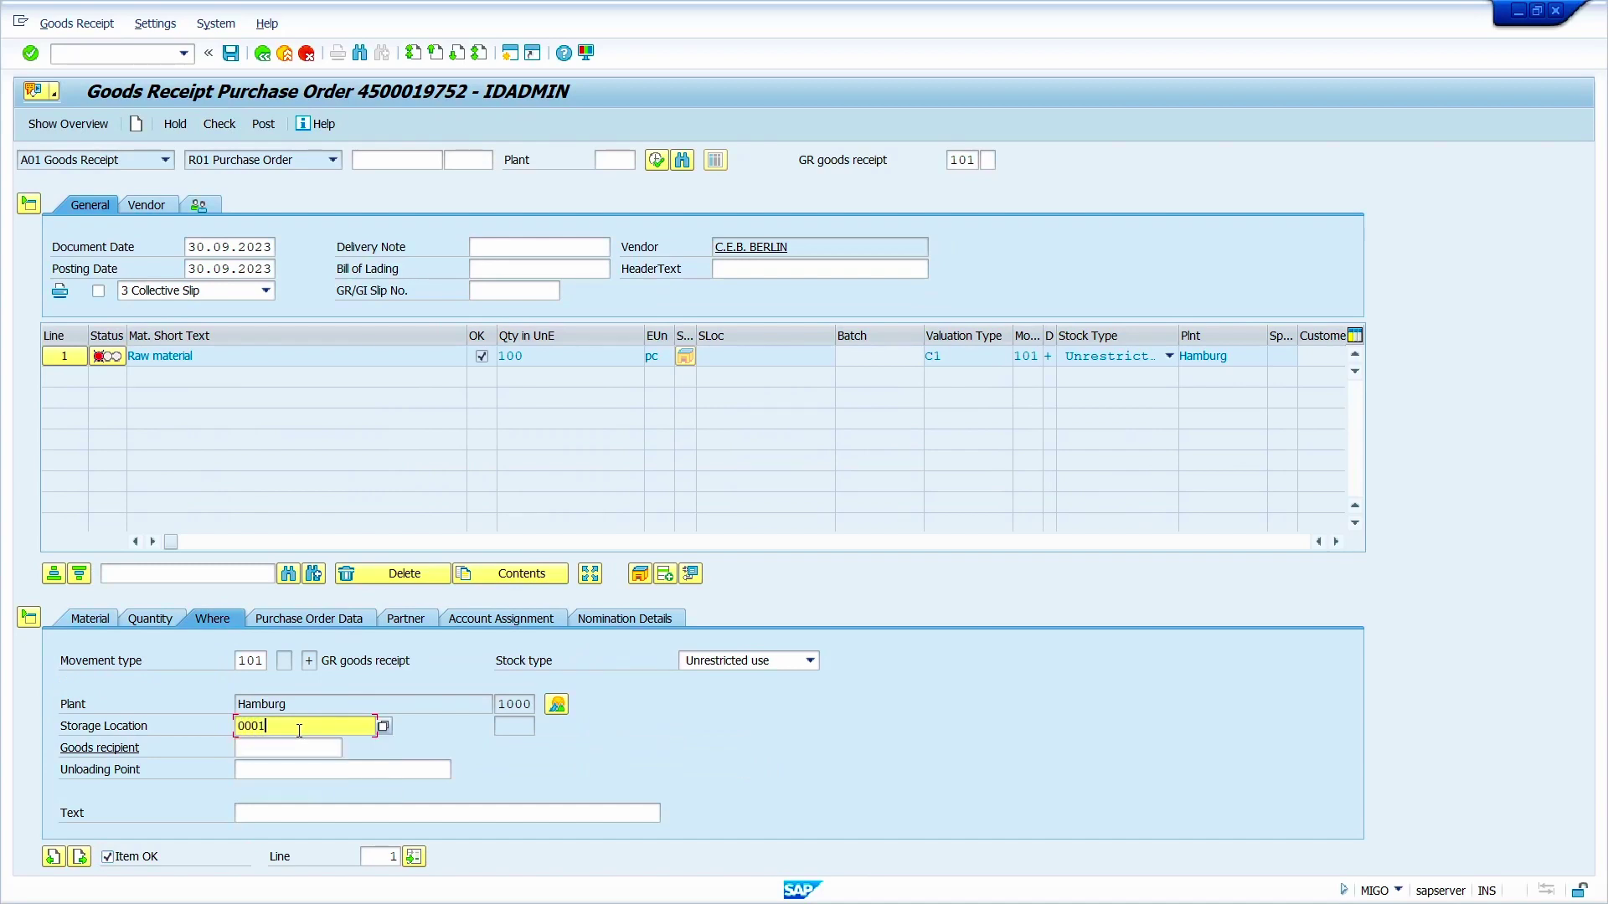
{"action": "key", "text": "Return"}
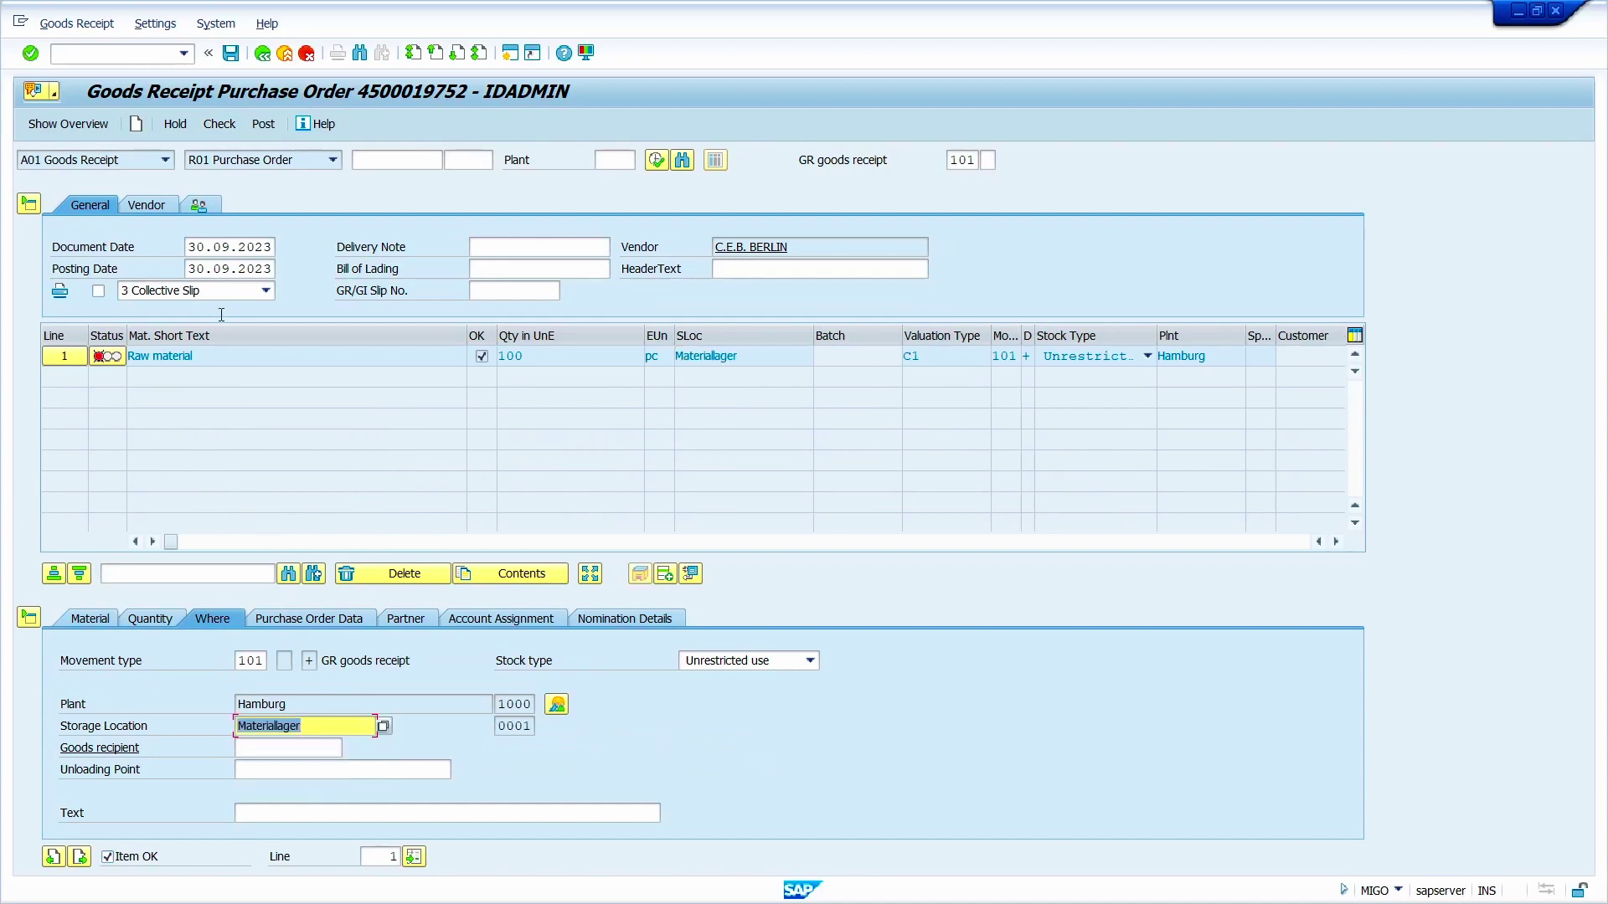
{"action": "left_click", "coordinate": [220, 126]}
{"action": "left_click", "coordinate": [265, 127]}
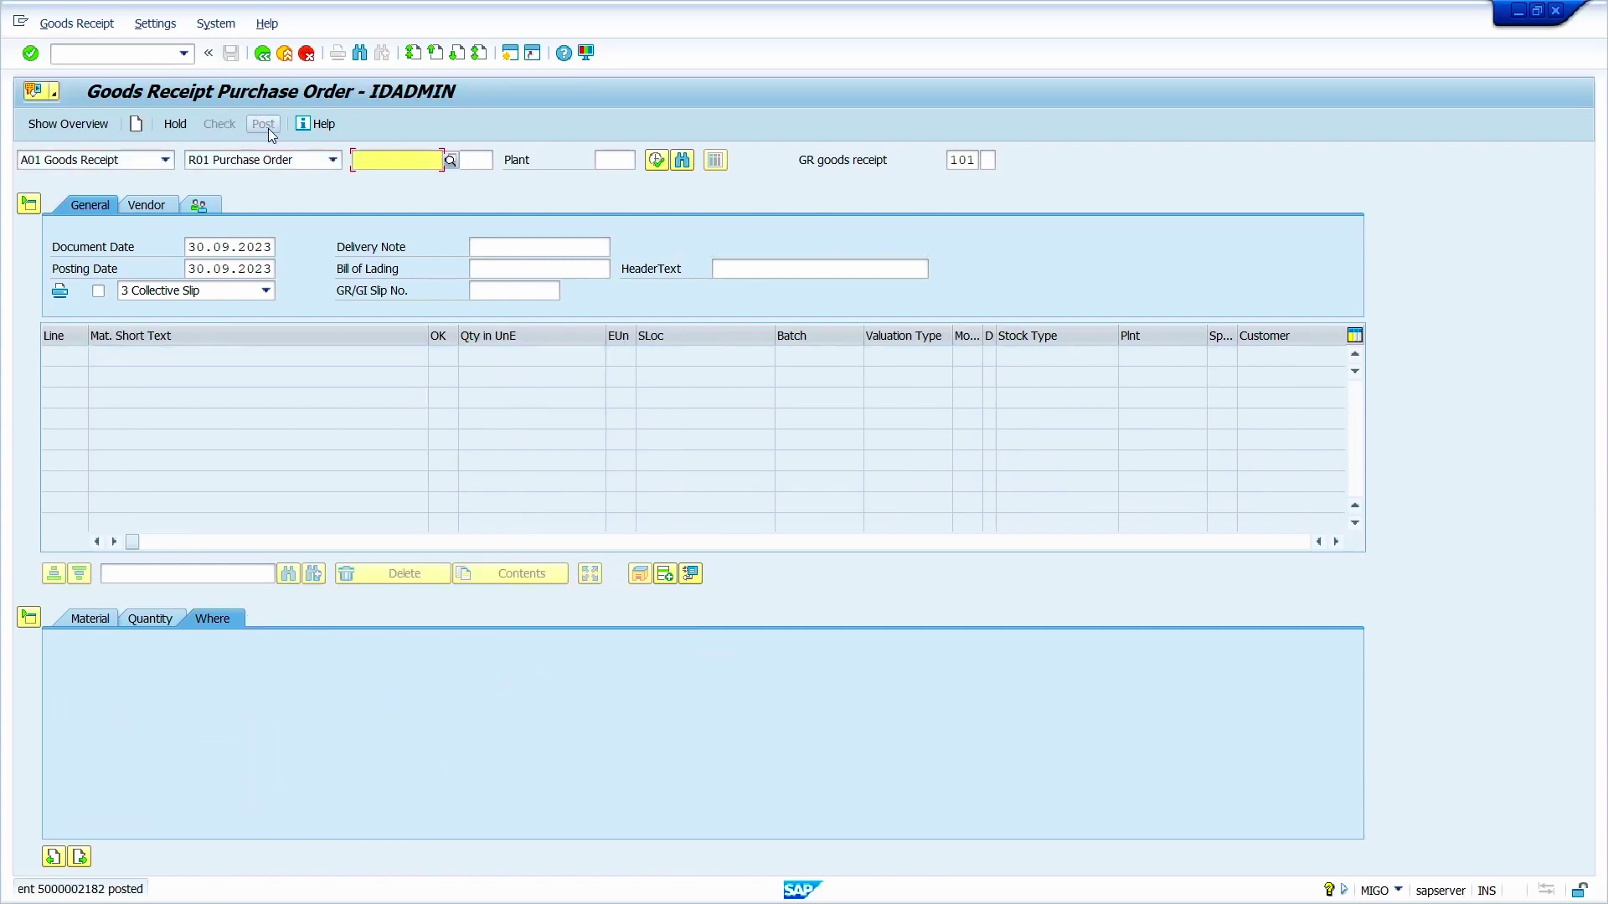
Display the newly posted material document and open its accounting document from the linked FI documents
{"action": "left_click", "coordinate": [123, 164]}
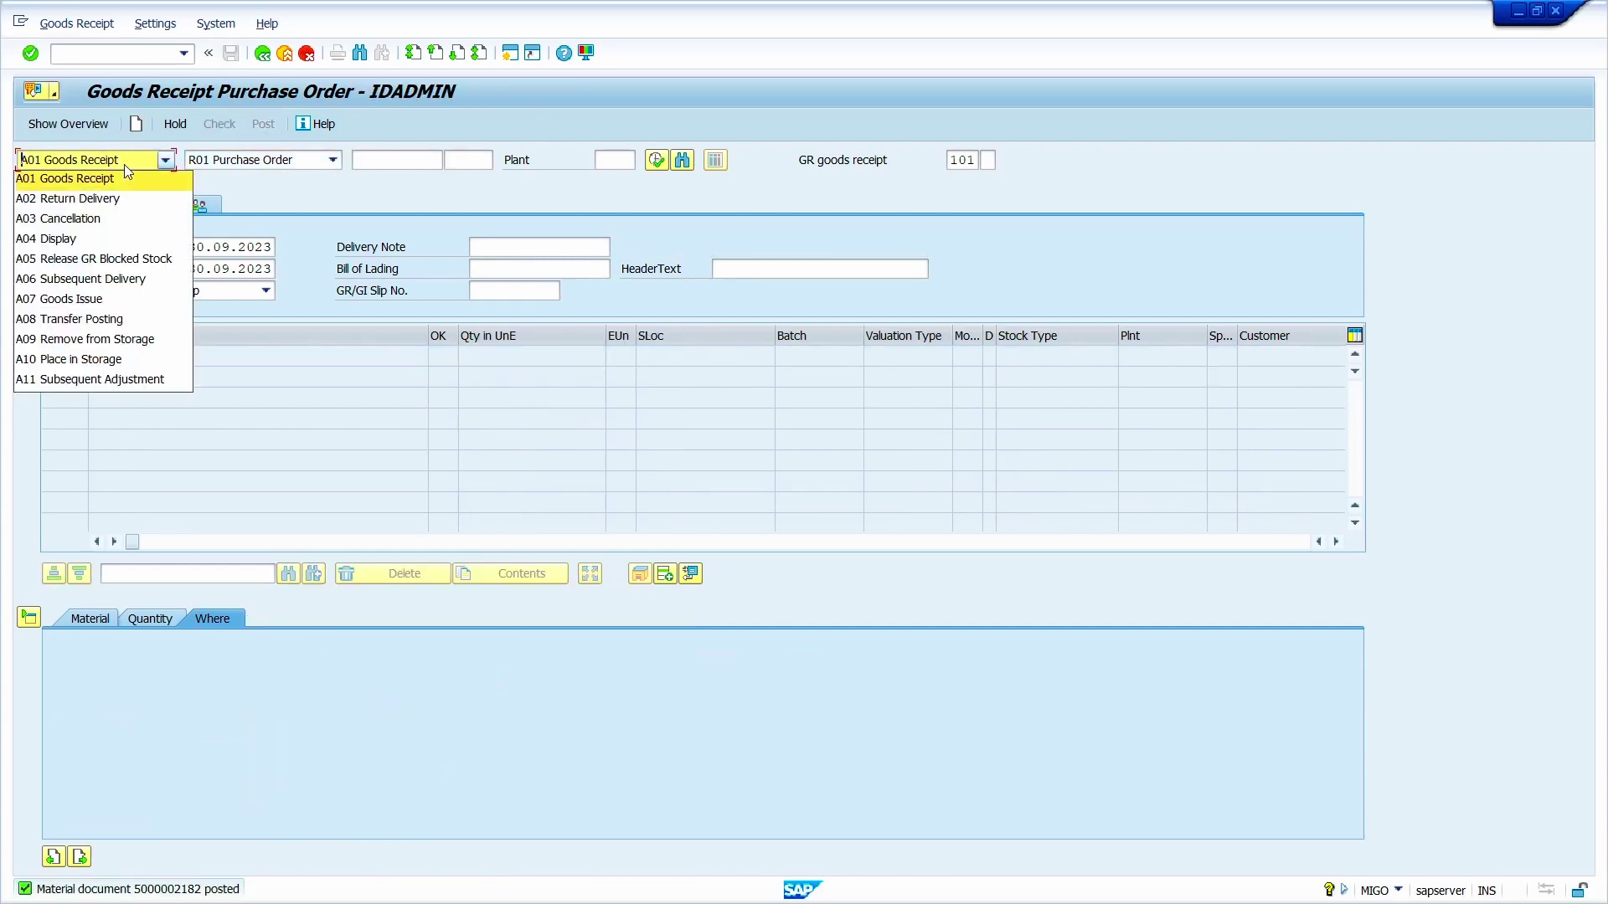
{"action": "left_click", "coordinate": [134, 238]}
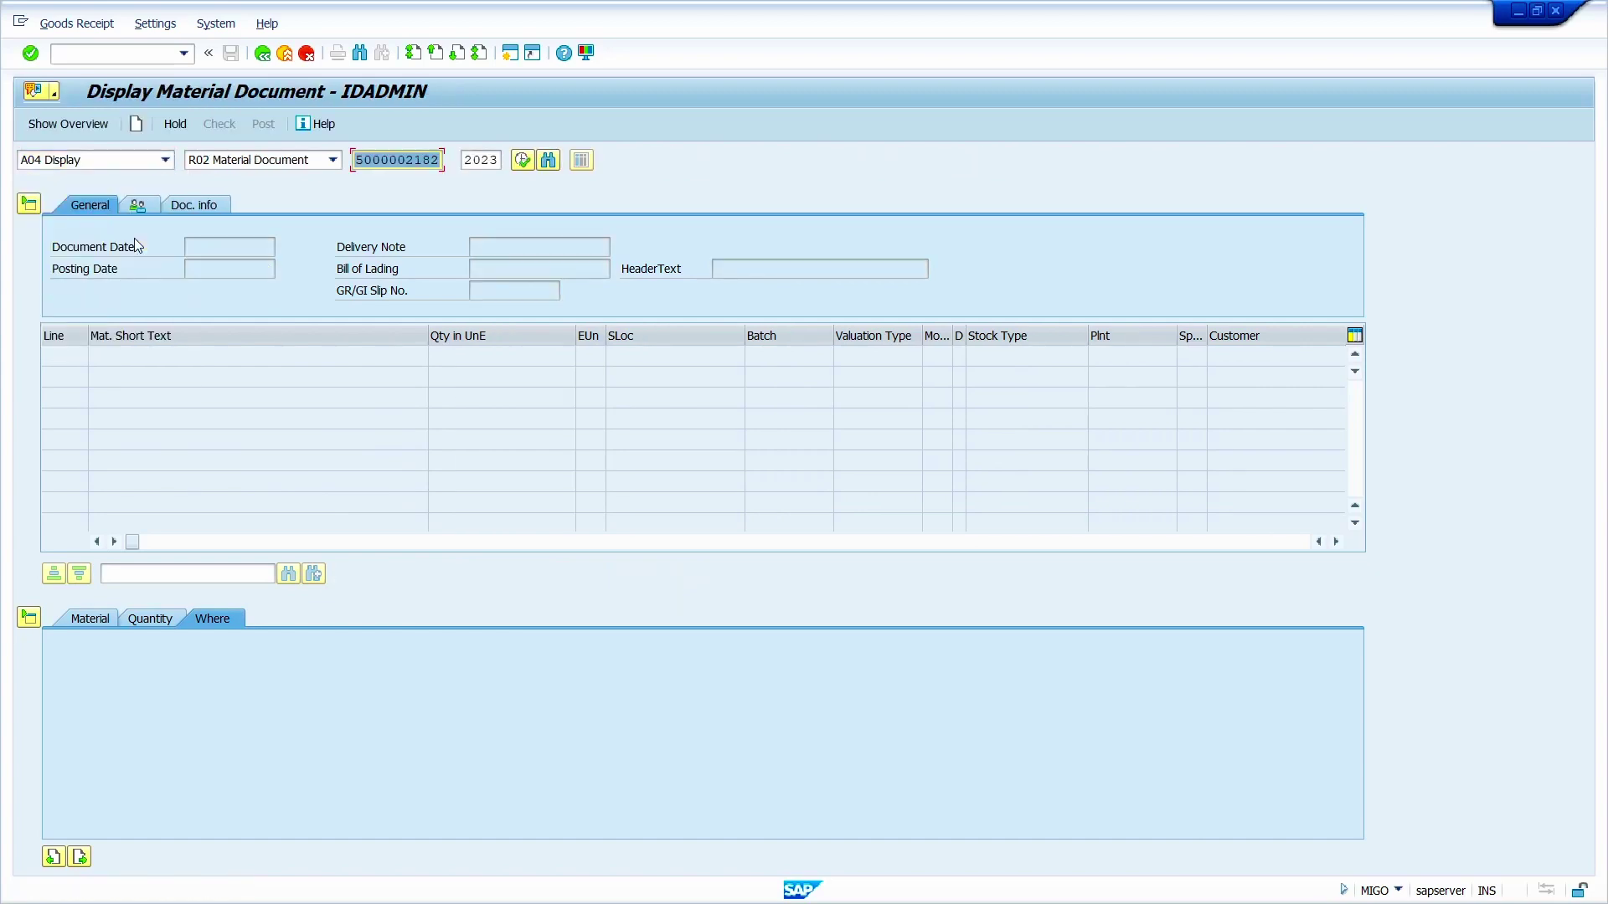
{"action": "key", "text": "Return"}
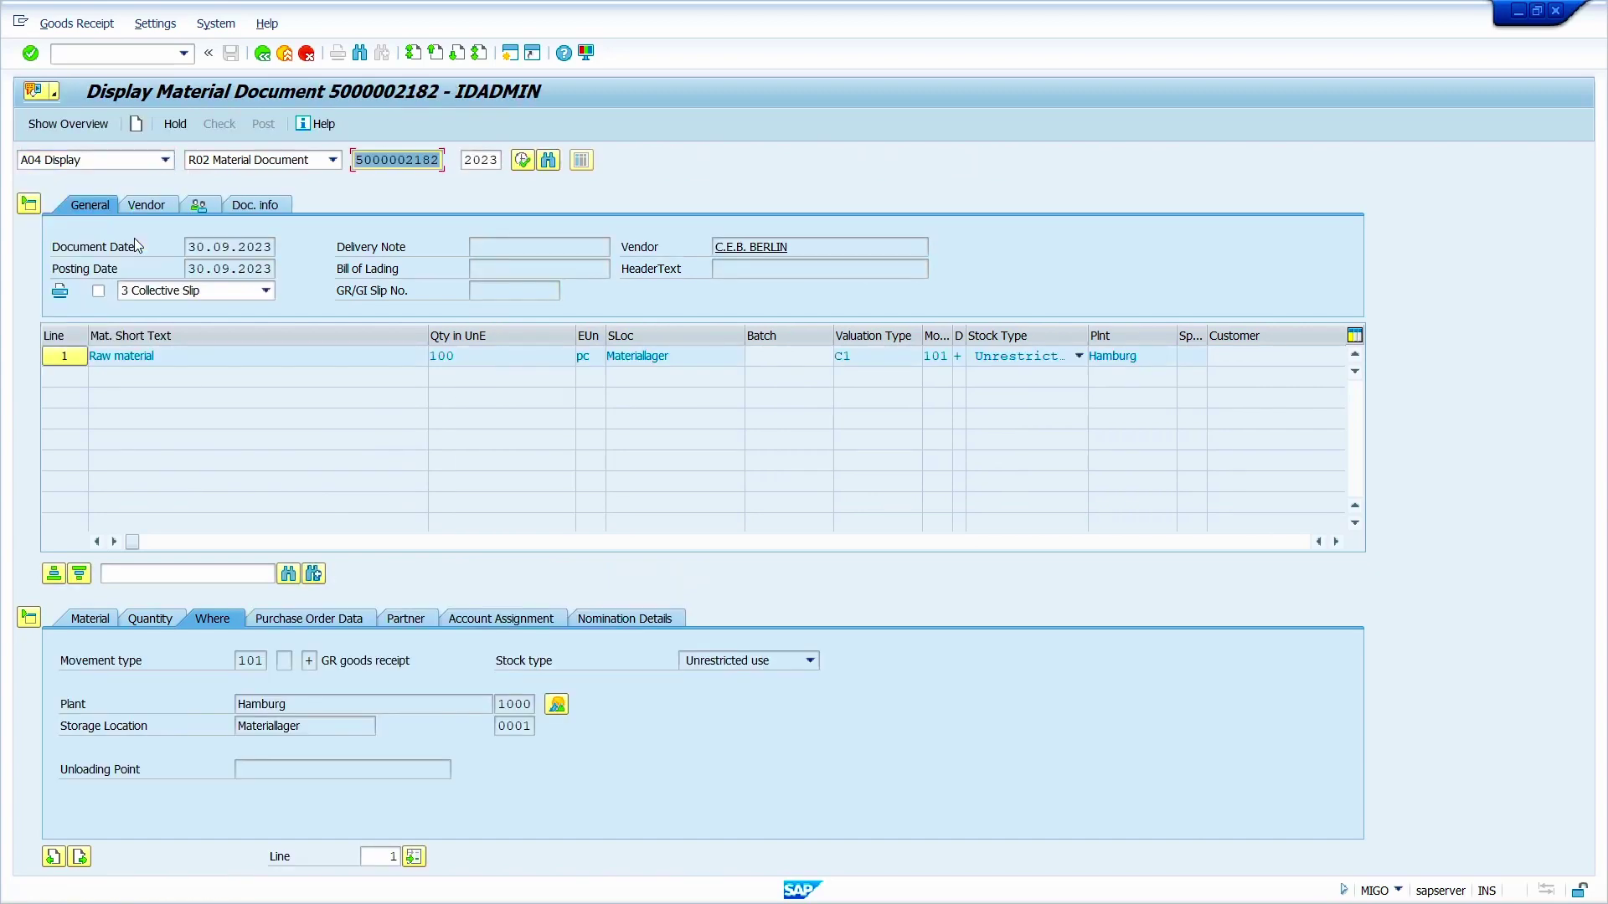
{"action": "left_click", "coordinate": [273, 209]}
{"action": "left_click", "coordinate": [762, 247]}
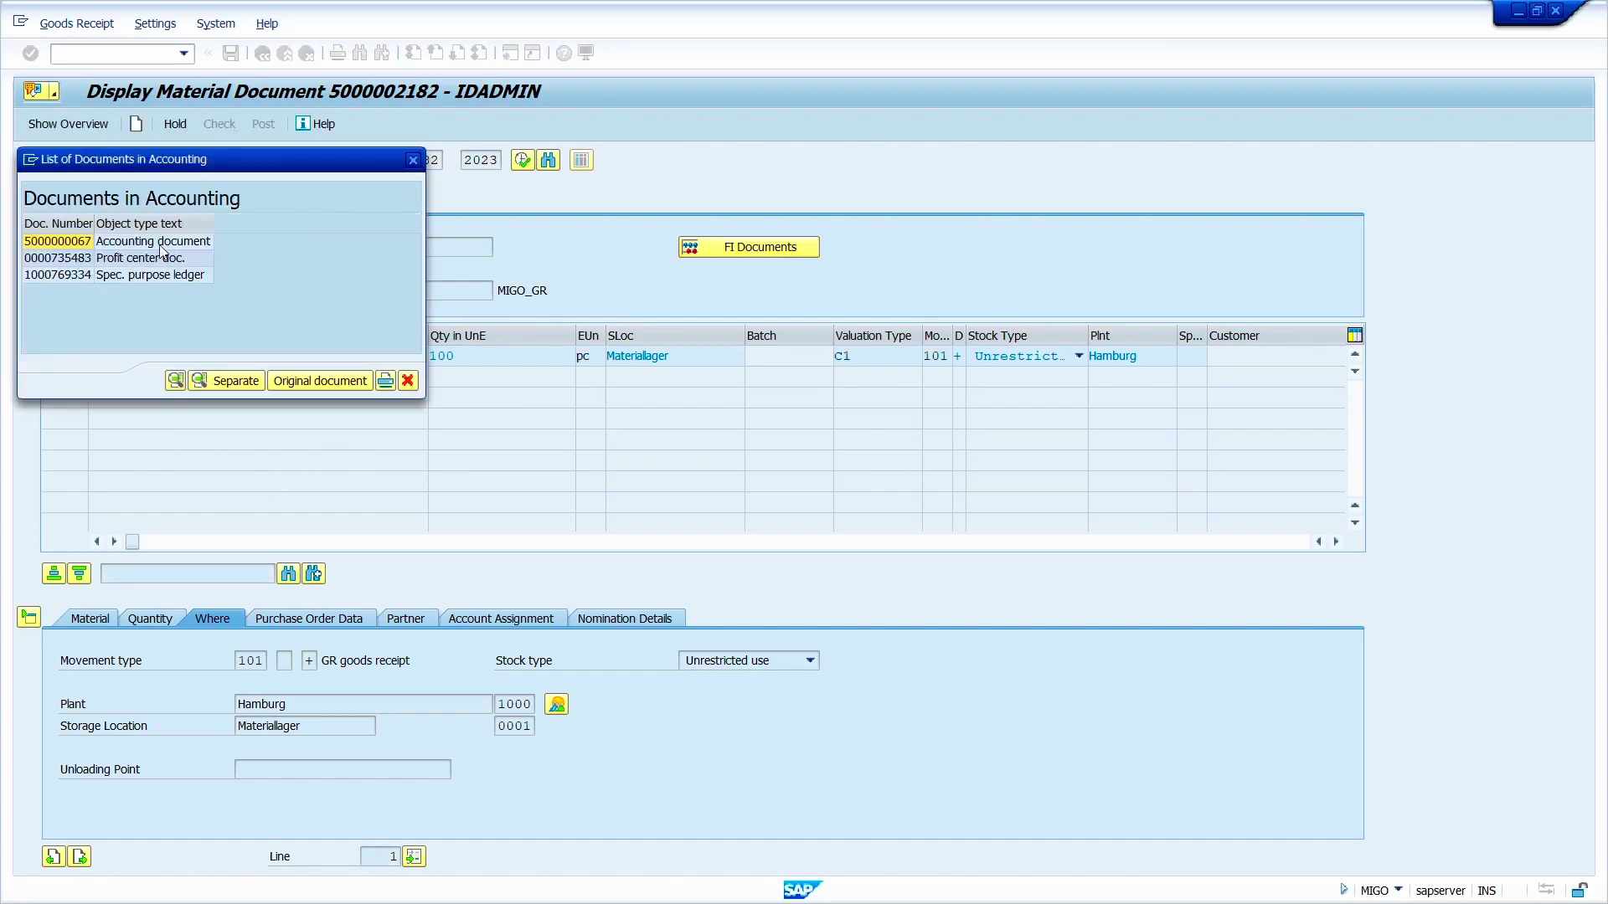
{"action": "double_click", "coordinate": [160, 243]}
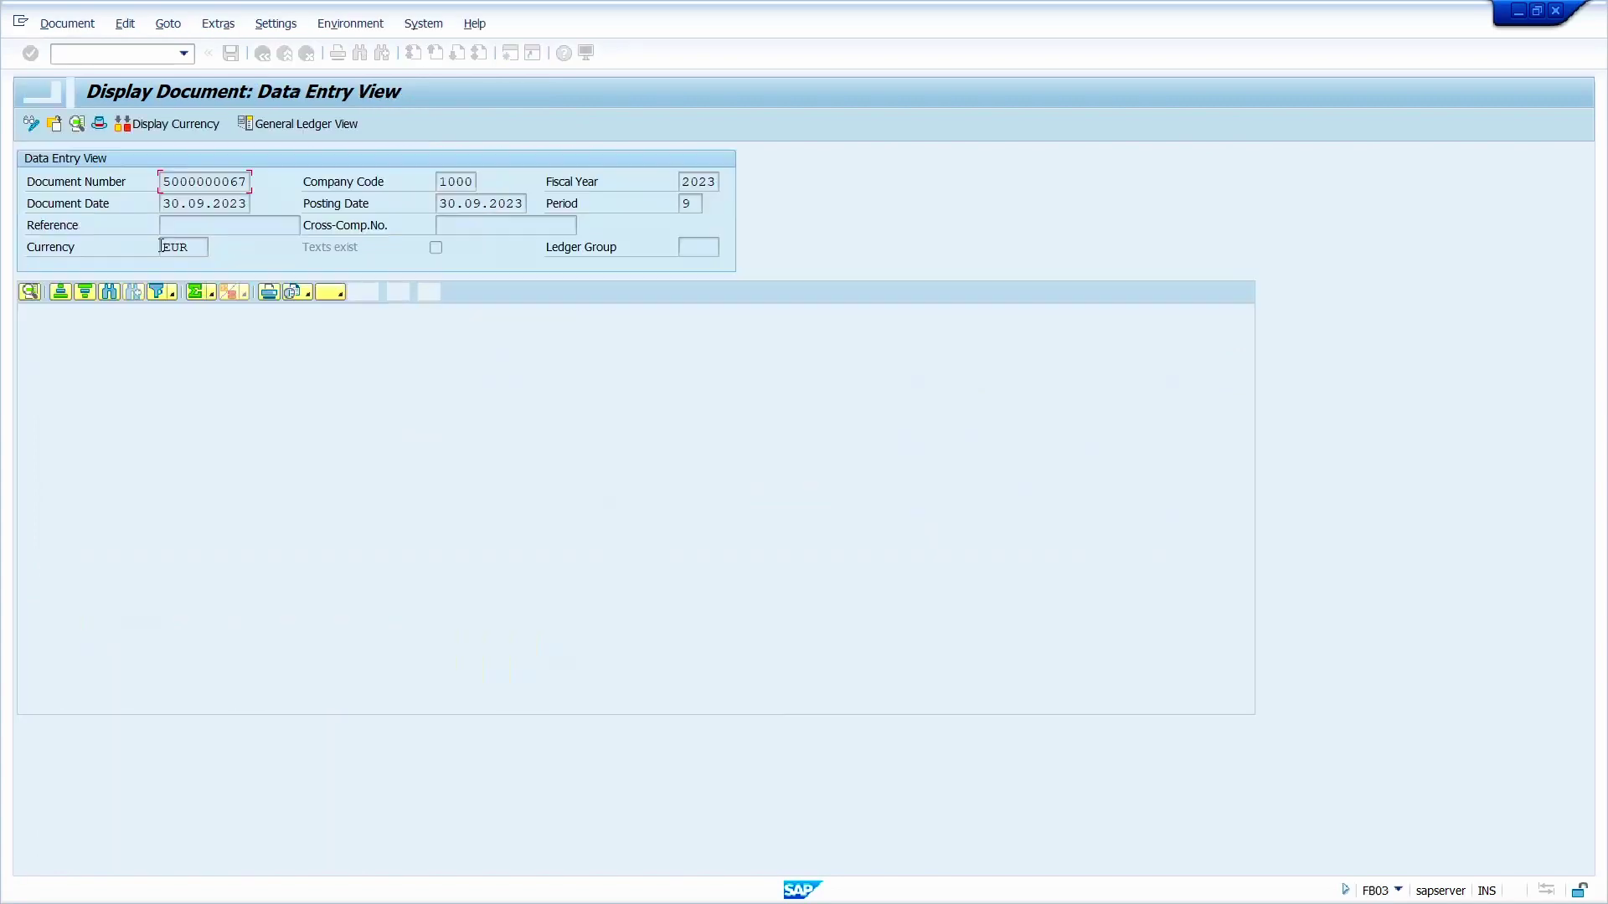